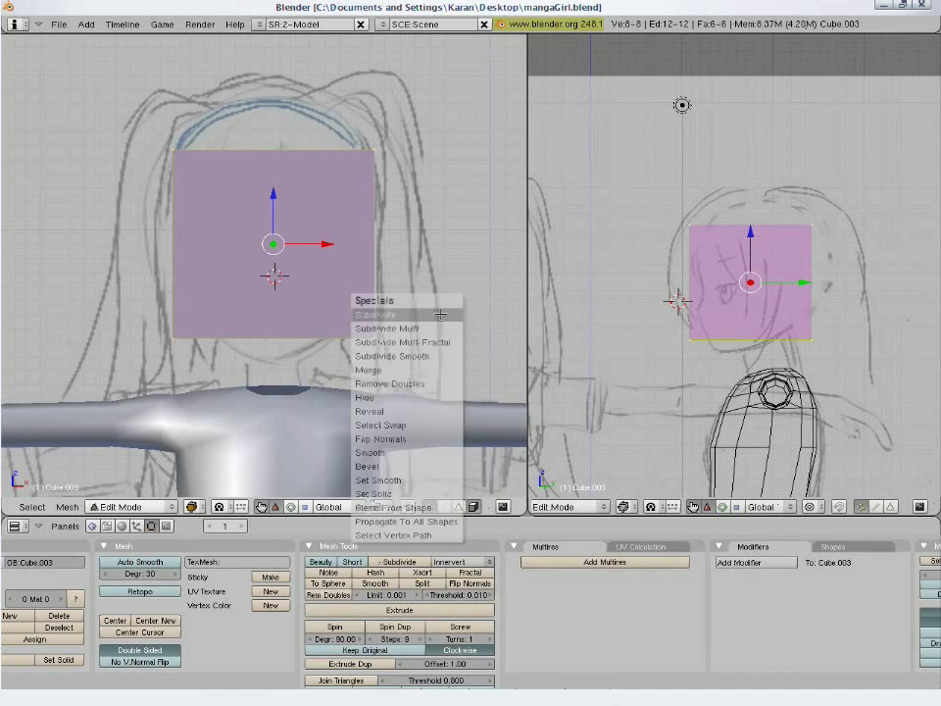
Subdivide the whole head cube twice.
{"action": "left_click", "coordinate": [433, 317]}
{"action": "key", "text": "w"}
{"action": "left_click", "coordinate": [433, 317]}
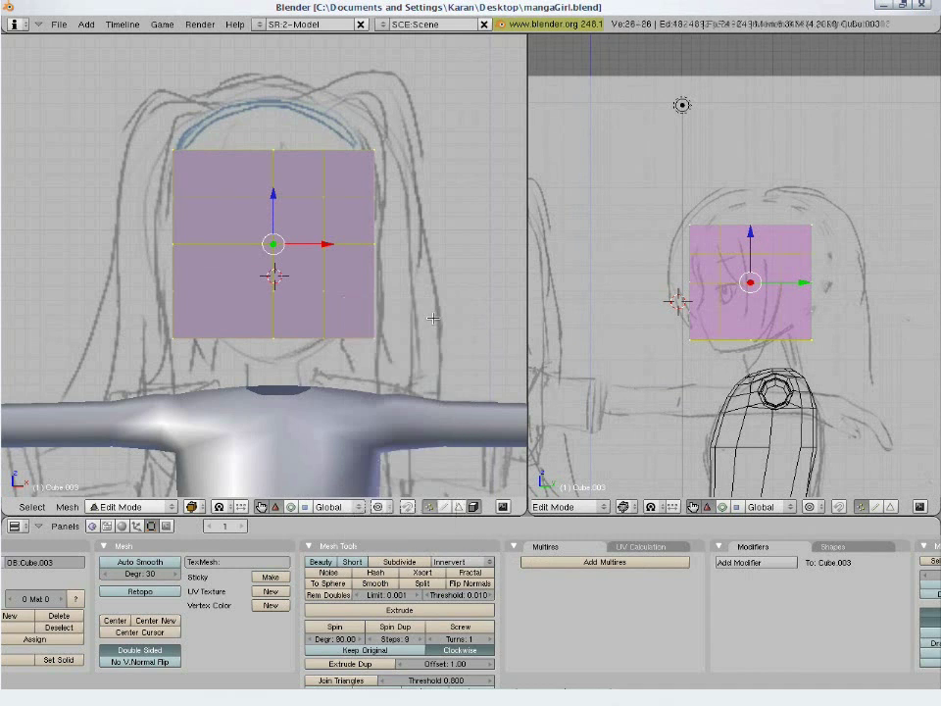
Round the entire subdivided cube into a full sphere with To Sphere.
{"action": "middle_click_drag", "start_coordinate": [290, 314], "coordinate": [339, 361]}
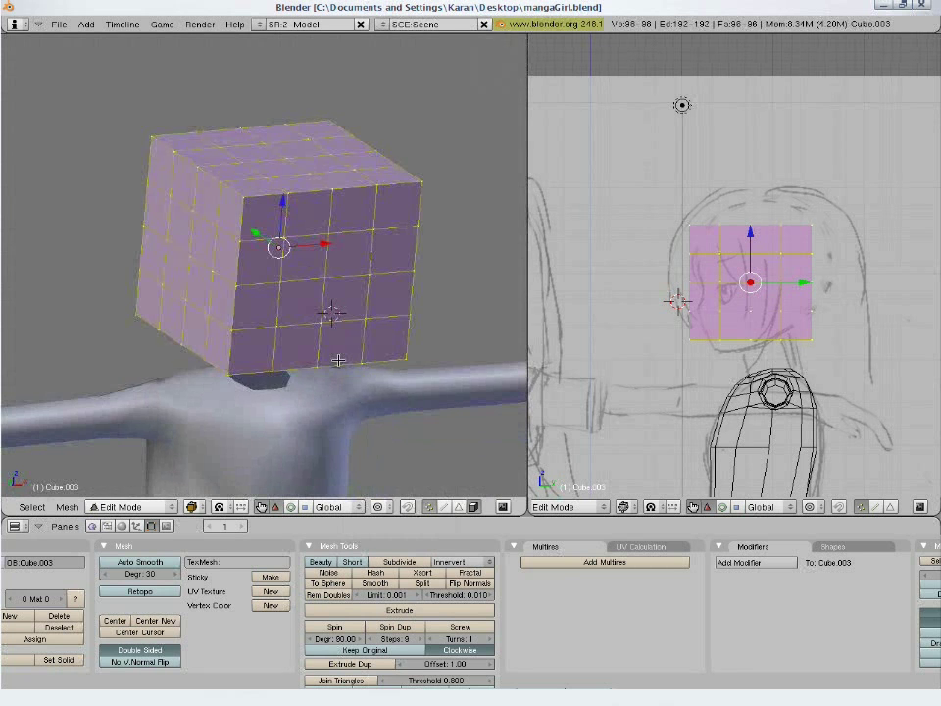
{"action": "key", "text": "a"}
{"action": "key", "text": "a"}
{"action": "key", "text": "ctrl+shift+s"}
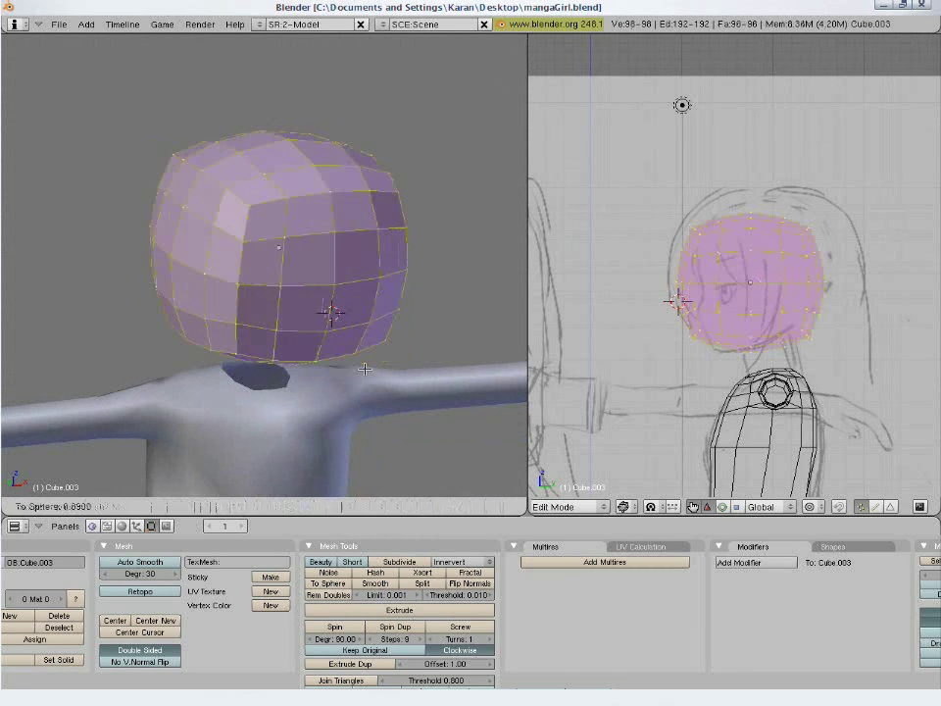
{"action": "left_click", "coordinate": [659, 659]}
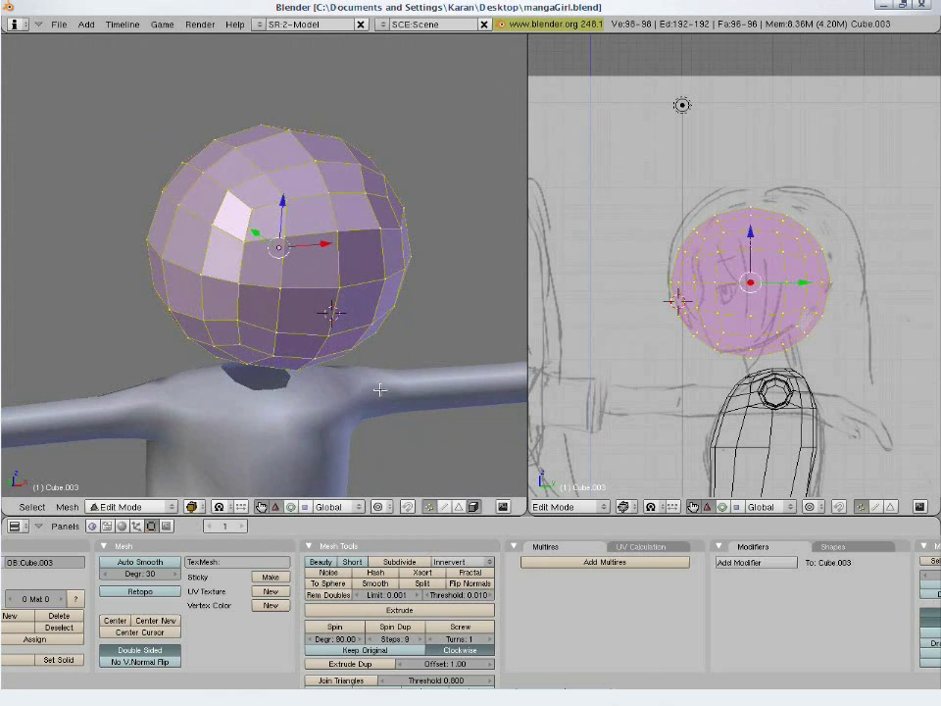
Raise the sphere object in the front view and shift it in the side view to fit the sketched head.
{"action": "key", "text": "KP_1"}
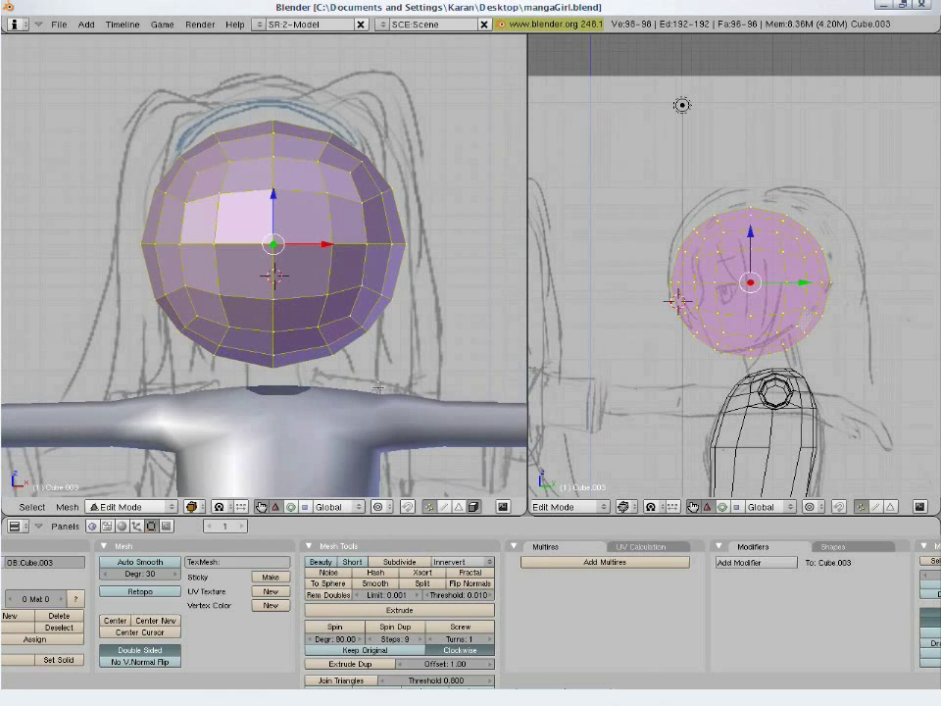
{"action": "key", "text": "Tab"}
{"action": "key", "text": "g"}
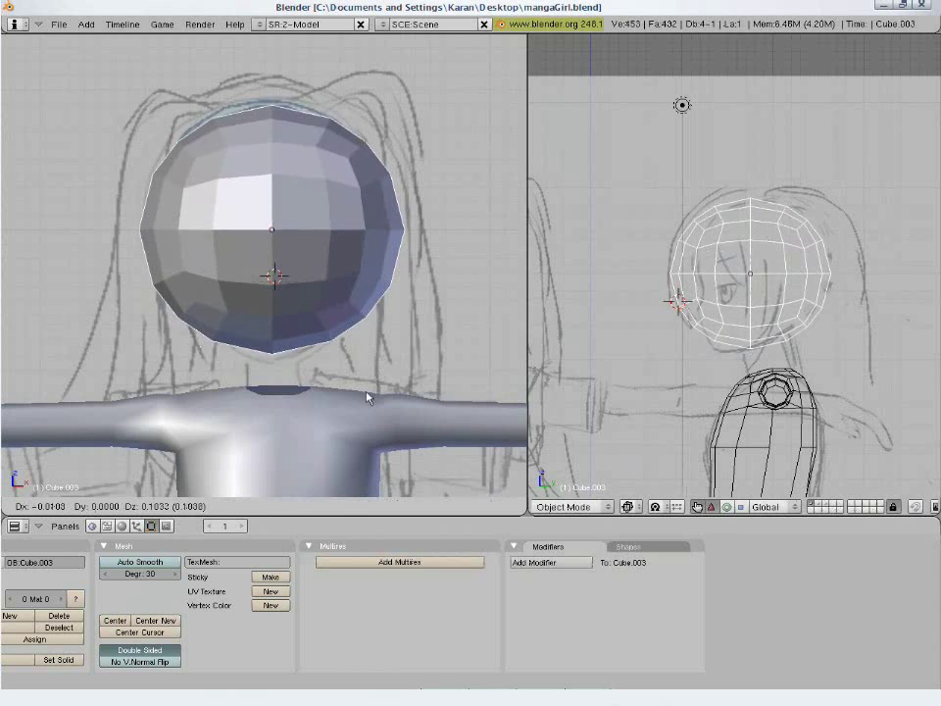
{"action": "left_click", "coordinate": [386, 407]}
{"action": "scroll", "coordinate": [715, 362], "scroll_direction": "up", "scroll_amount": 2}
{"action": "key", "text": "g"}
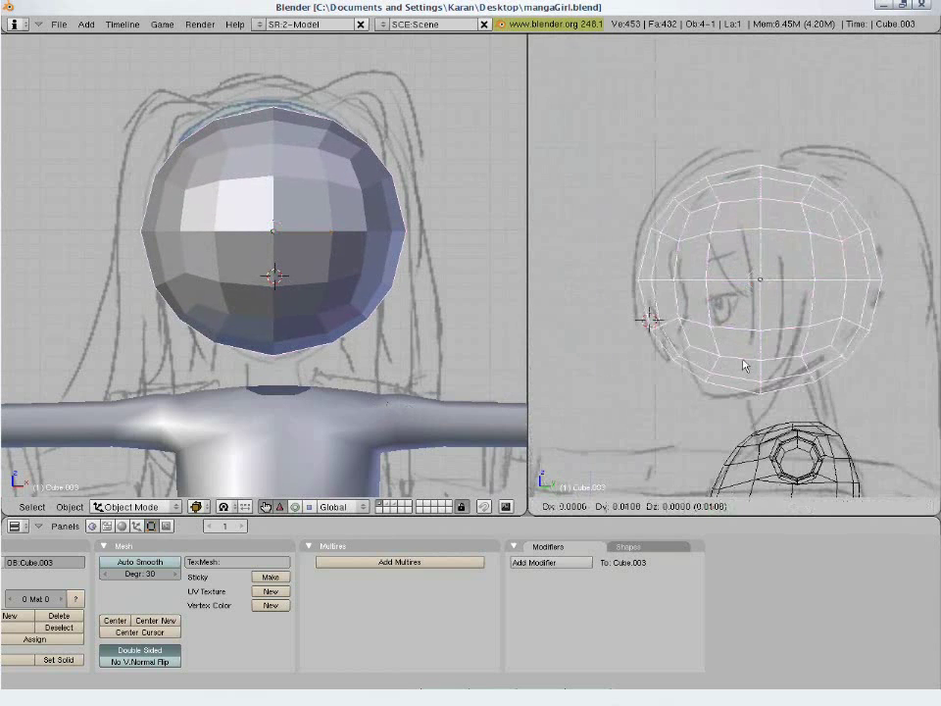
{"action": "left_click", "coordinate": [824, 341]}
In Edit Mode, scale the whole head mesh to about 0.94 and reposition it over the side-view head sketch.
{"action": "key", "text": "Tab"}
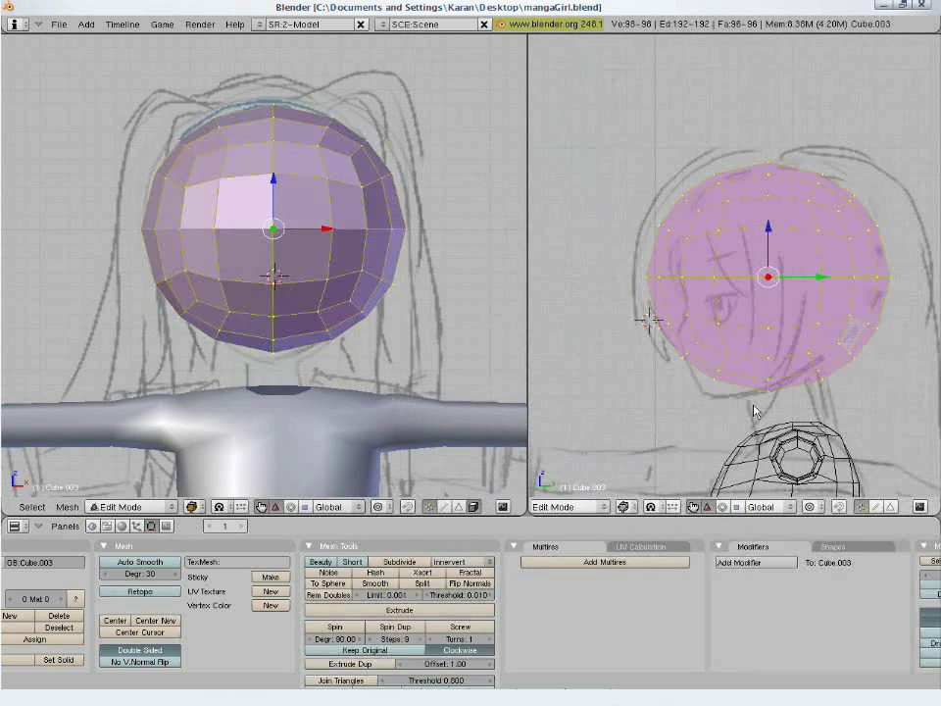
{"action": "key", "text": "a"}
{"action": "key", "text": "b"}
{"action": "key", "text": "b"}
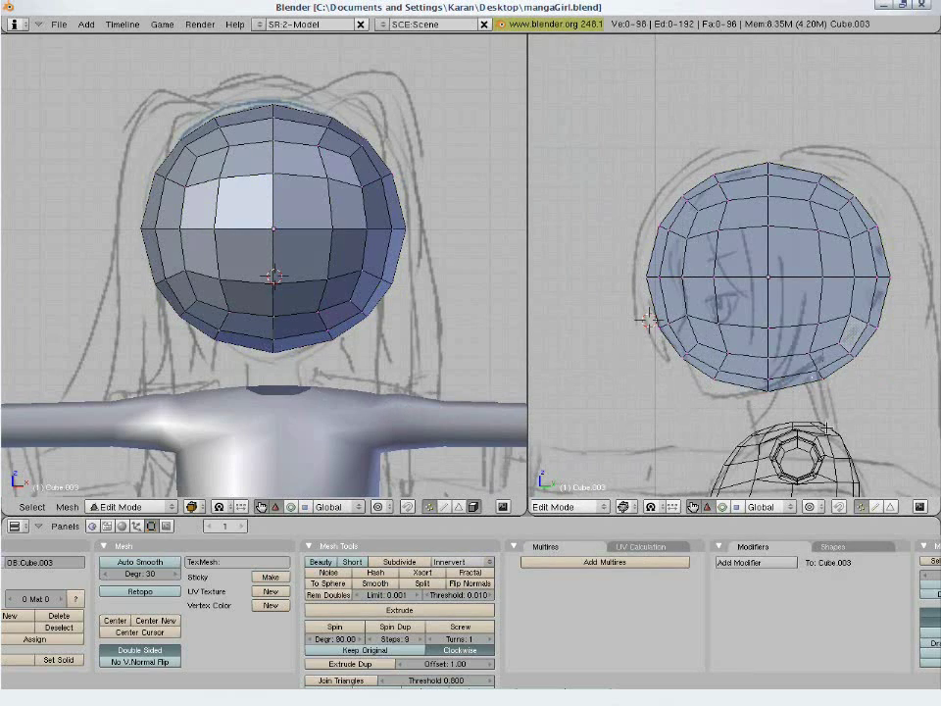
{"action": "key", "text": "a"}
{"action": "key", "text": "g"}
{"action": "left_click", "coordinate": [819, 420]}
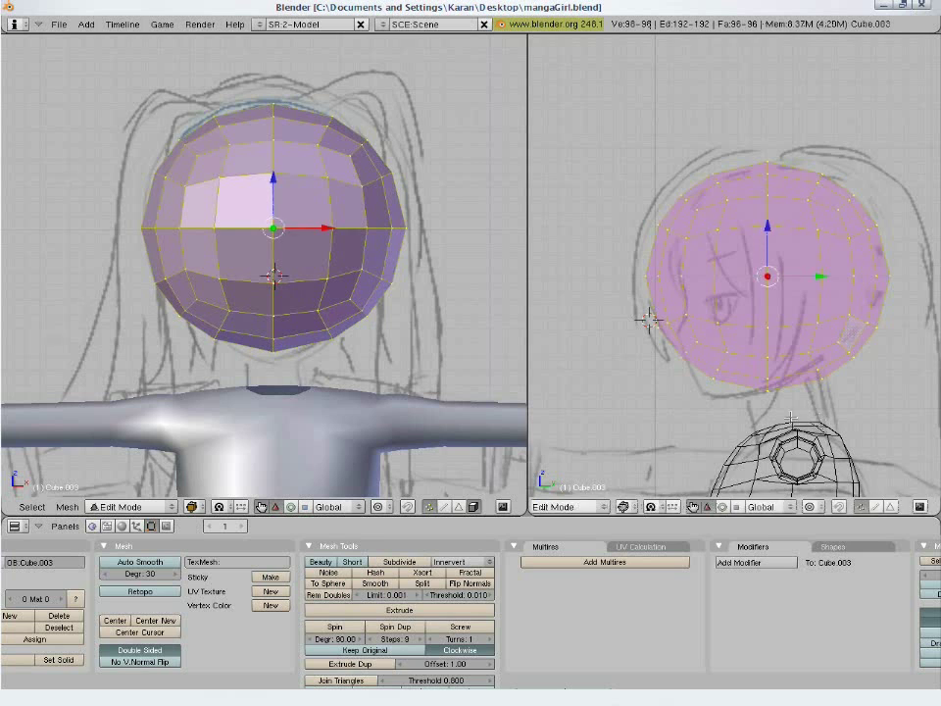
{"action": "key", "text": "g"}
{"action": "left_click", "coordinate": [823, 421]}
{"action": "key", "text": "s"}
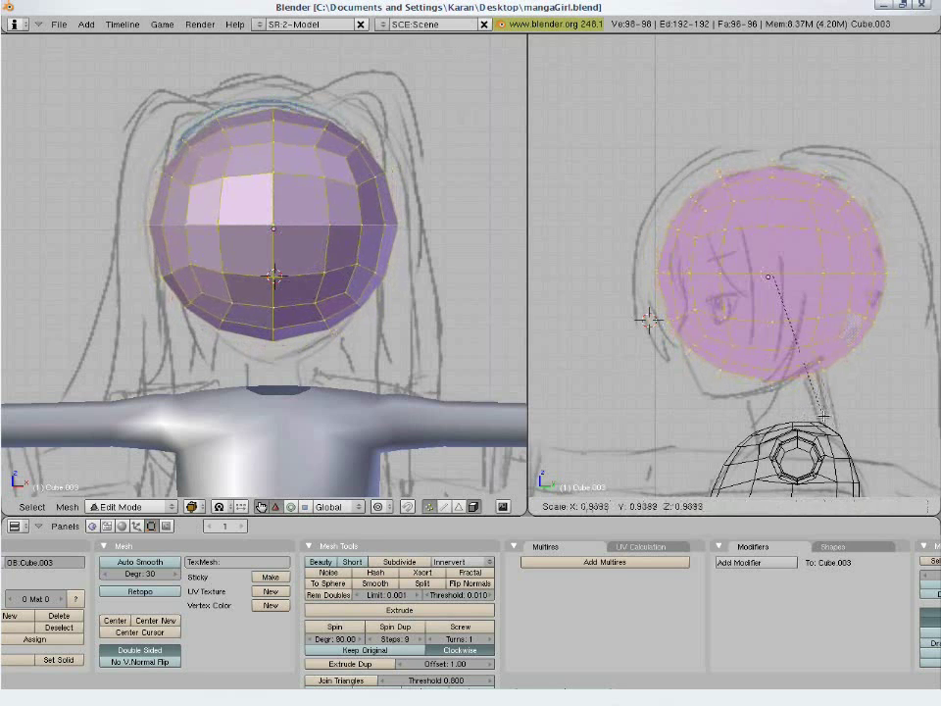
{"action": "left_click", "coordinate": [826, 417]}
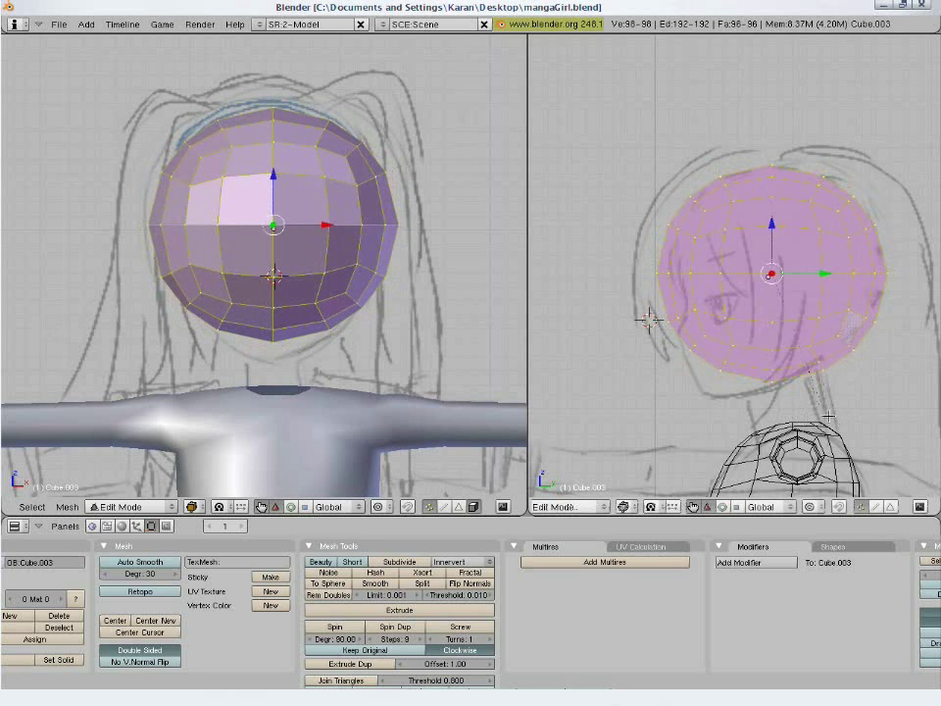
{"action": "key", "text": "g"}
{"action": "left_click", "coordinate": [836, 412]}
Select the lower front vertices of the head and pull them down to the sketched chin using proportional editing.
{"action": "key", "text": "a"}
{"action": "key", "text": "b"}
{"action": "key", "text": "b"}
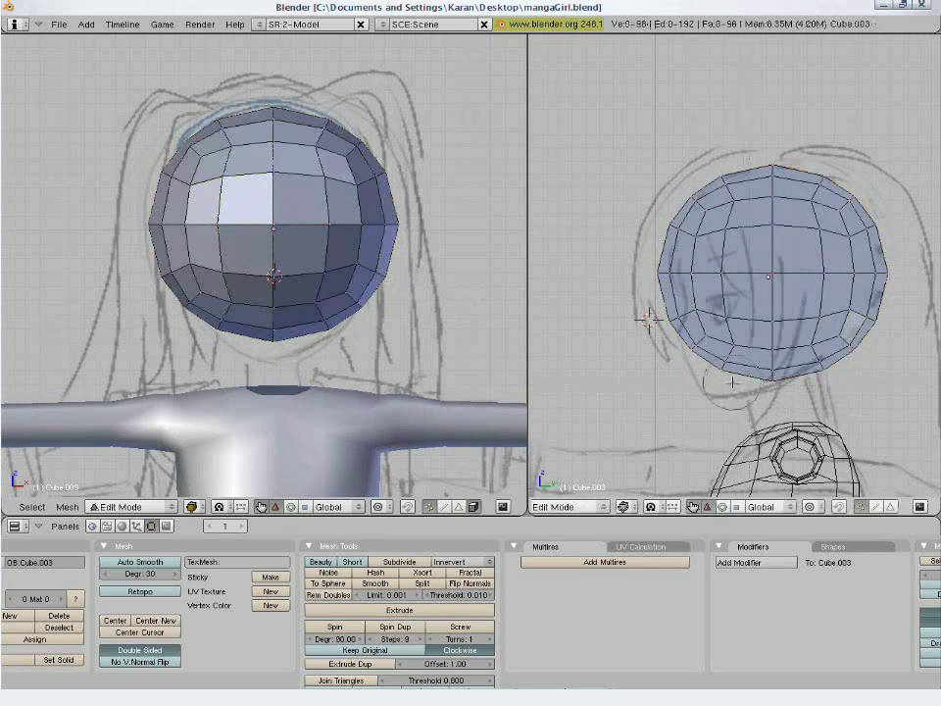
{"action": "left_click", "coordinate": [712, 358]}
{"action": "right_click", "coordinate": [671, 390]}
{"action": "key", "text": "g"}
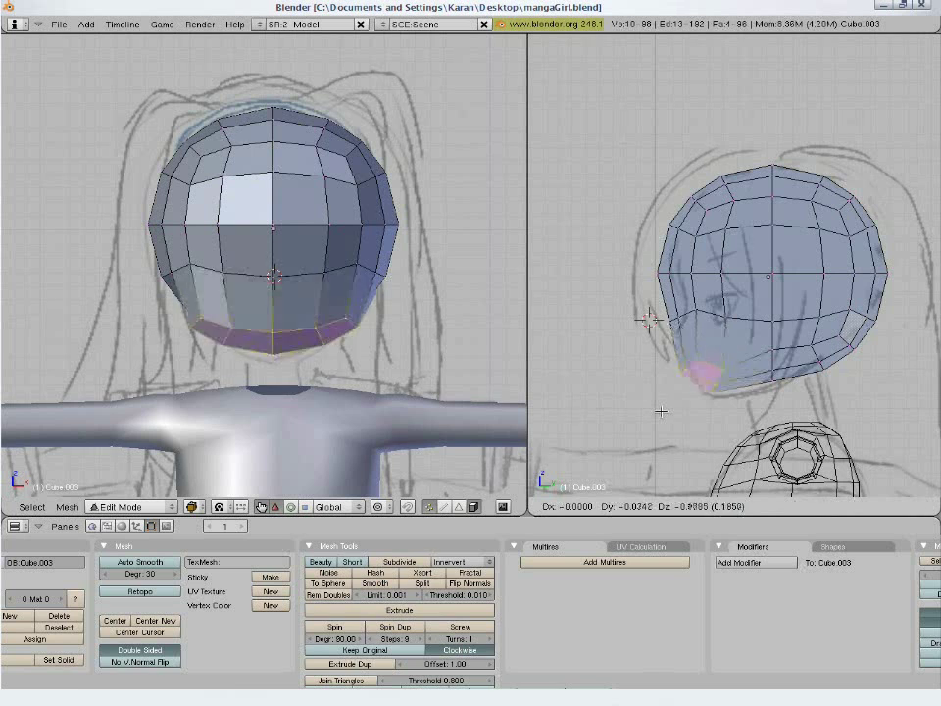
{"action": "right_click", "coordinate": [655, 418]}
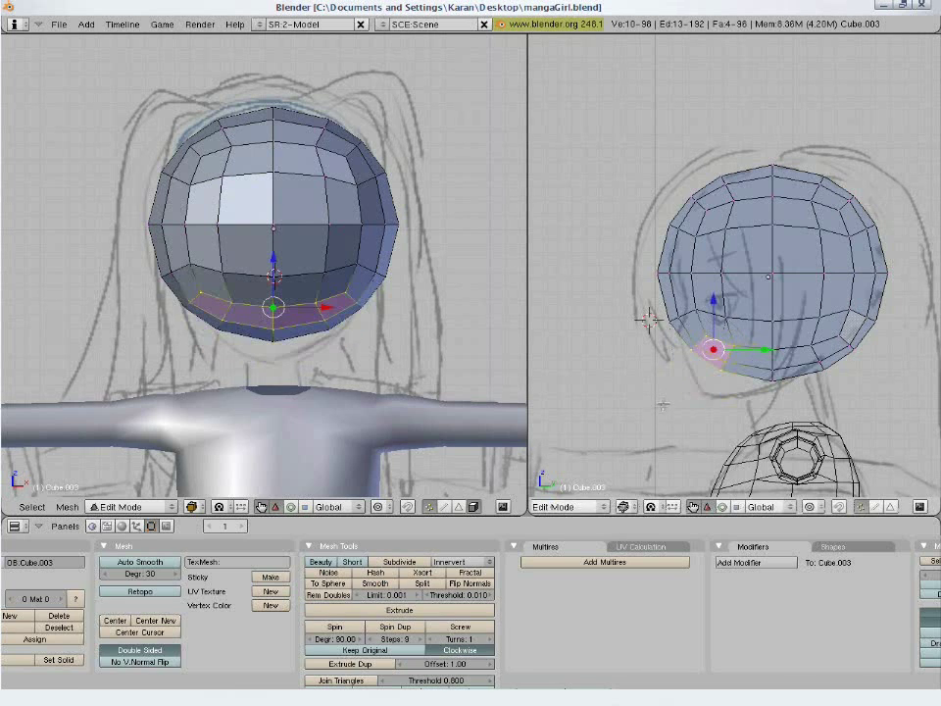
{"action": "key", "text": "o"}
{"action": "key", "text": "g"}
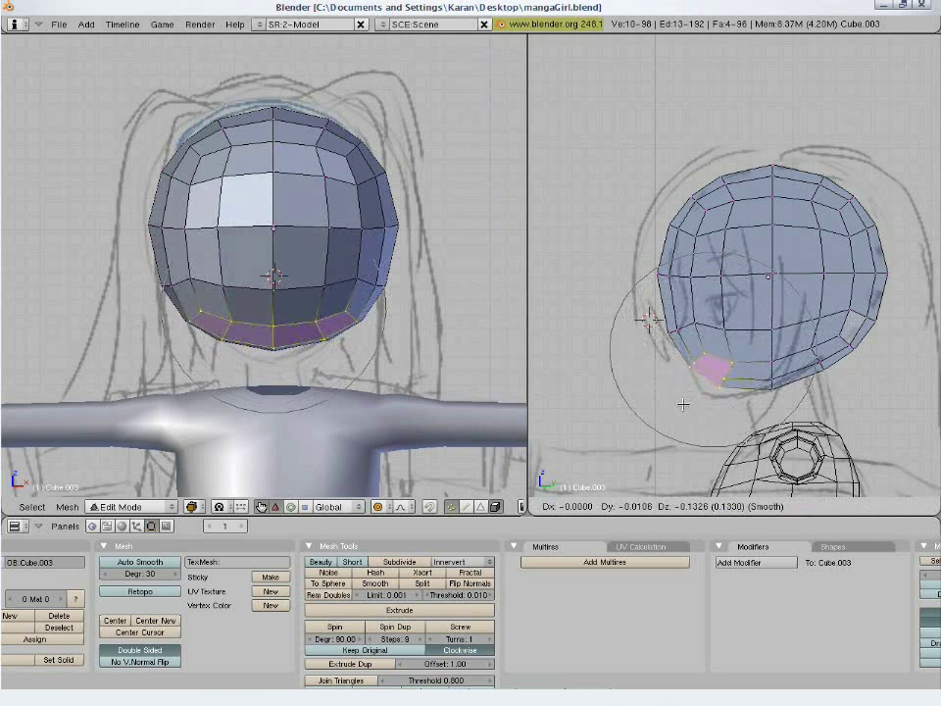
{"action": "left_click", "coordinate": [684, 410]}
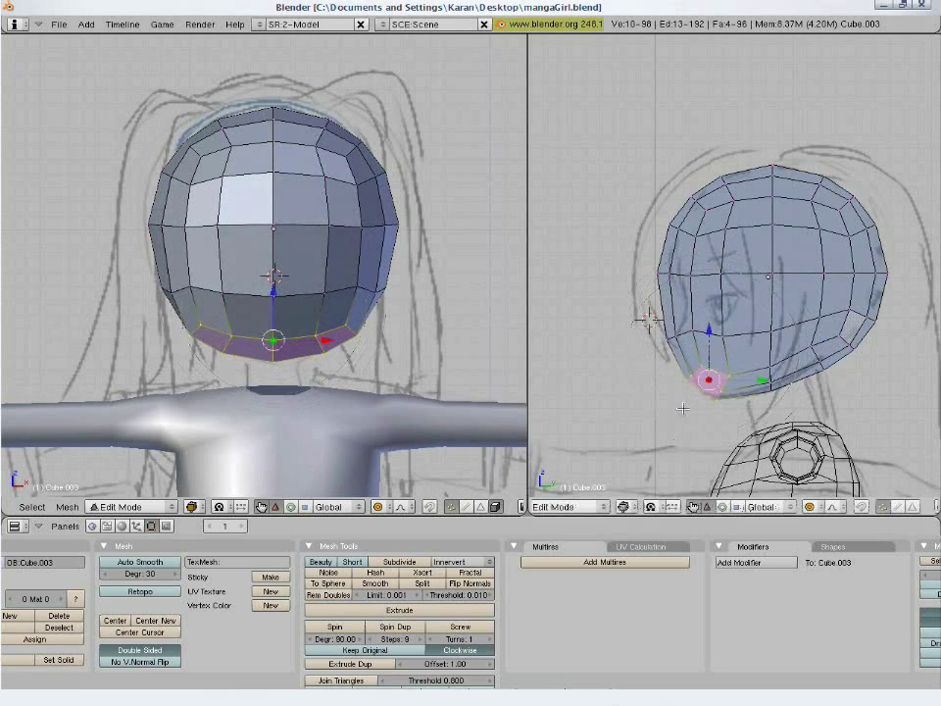
Select the horizontal vertex ring around the middle of the head and lower it slightly with proportional editing.
{"action": "key", "text": "a"}
{"action": "key", "text": "b"}
{"action": "key", "text": "b"}
{"action": "left_click_drag", "start_coordinate": [649, 282], "coordinate": [907, 273]}
{"action": "key", "text": "g"}
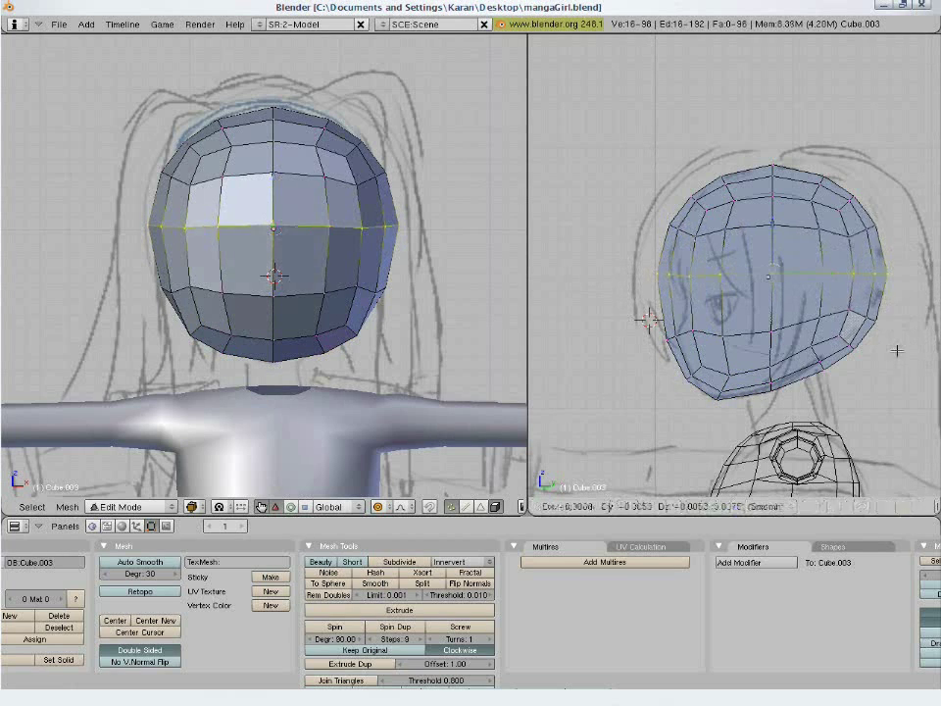
{"action": "left_click", "coordinate": [923, 373]}
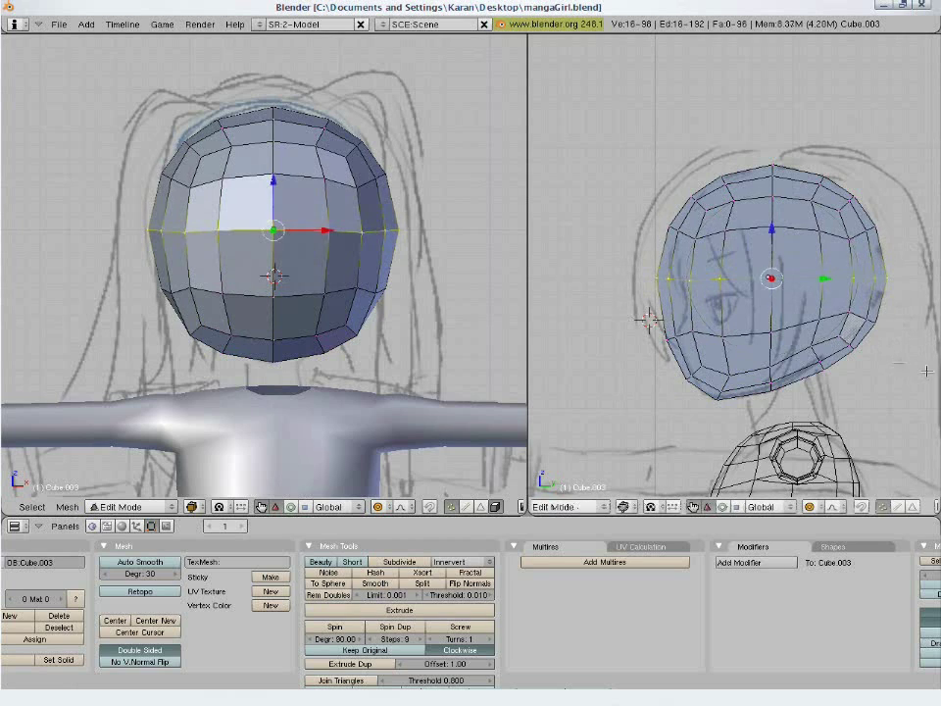
Select the forehead row of vertices and nudge it slightly forward in the side view.
{"action": "key", "text": "a"}
{"action": "right_click", "coordinate": [676, 229], "text": "alt"}
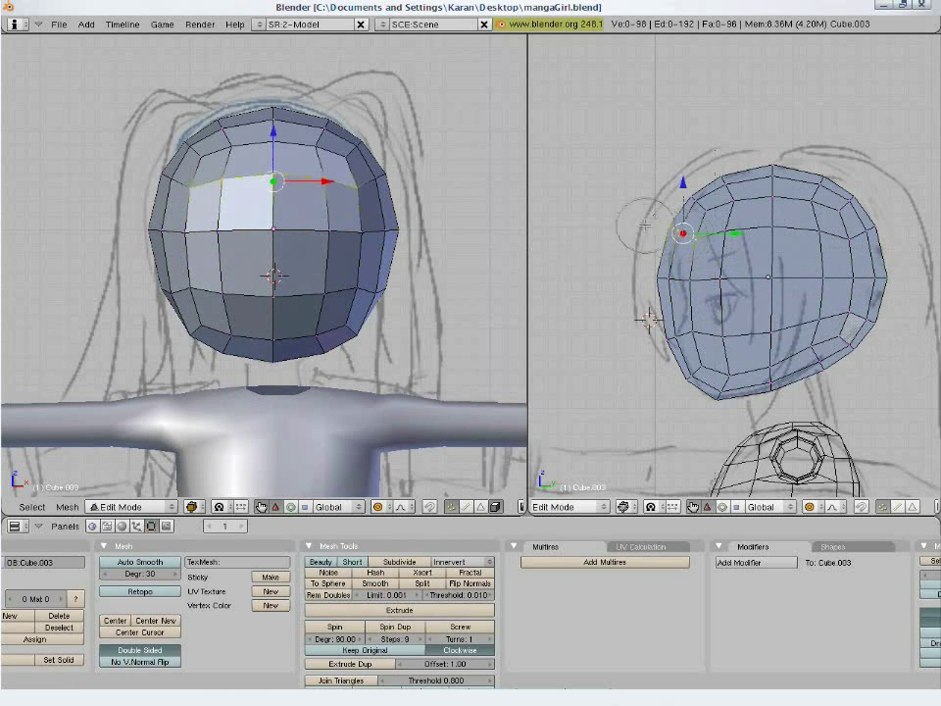
{"action": "key", "text": "g"}
{"action": "left_click", "coordinate": [627, 210]}
Select the front vertices of the middle ring and push them slightly inward with a larger proportional falloff.
{"action": "key", "text": "a"}
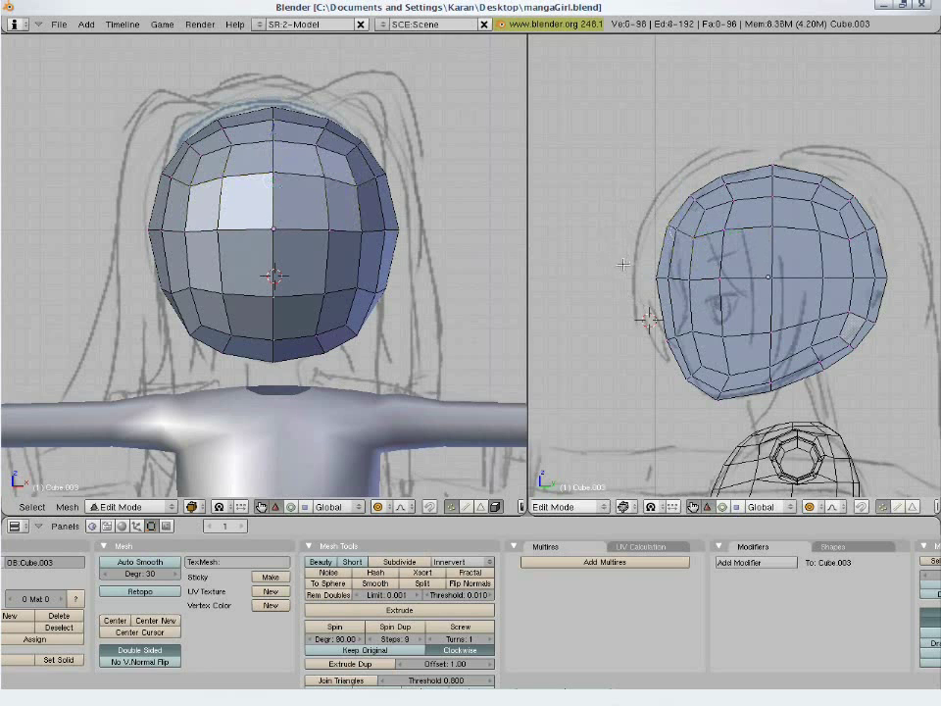
{"action": "key", "text": "b"}
{"action": "key", "text": "b"}
{"action": "left_click_drag", "start_coordinate": [637, 281], "coordinate": [664, 281]}
{"action": "right_click", "coordinate": [629, 284]}
{"action": "key", "text": "g"}
{"action": "scroll", "coordinate": [631, 285], "scroll_direction": "up", "scroll_amount": 9}
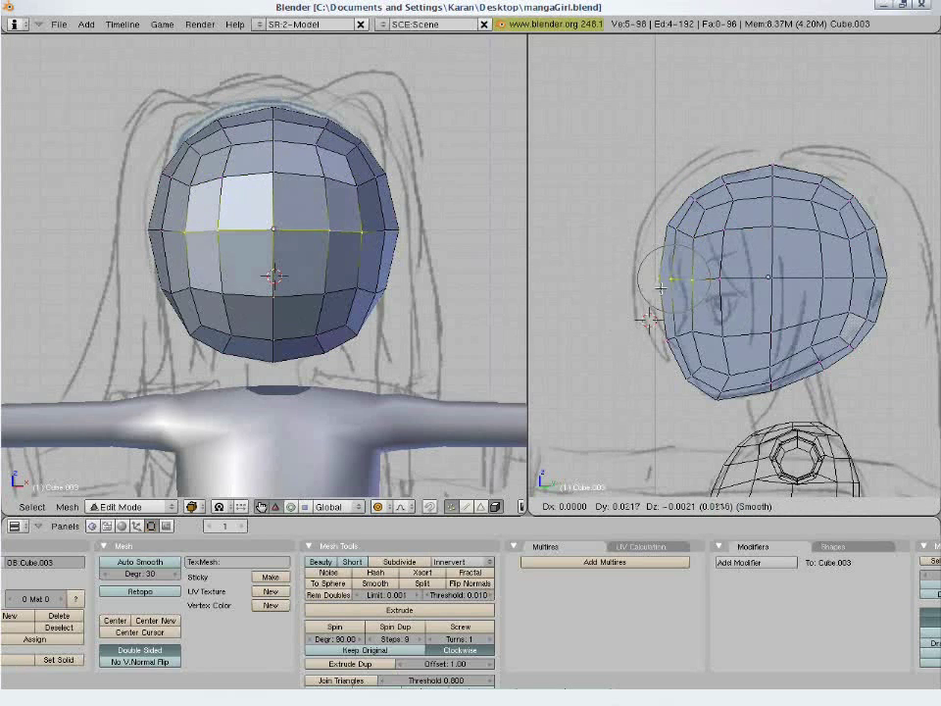
{"action": "left_click", "coordinate": [684, 287]}
Select the front faces just above the chin, push them inward to follow the profile sketch, and rotate them slightly.
{"action": "key", "text": "a"}
{"action": "key", "text": "b"}
{"action": "key", "text": "b"}
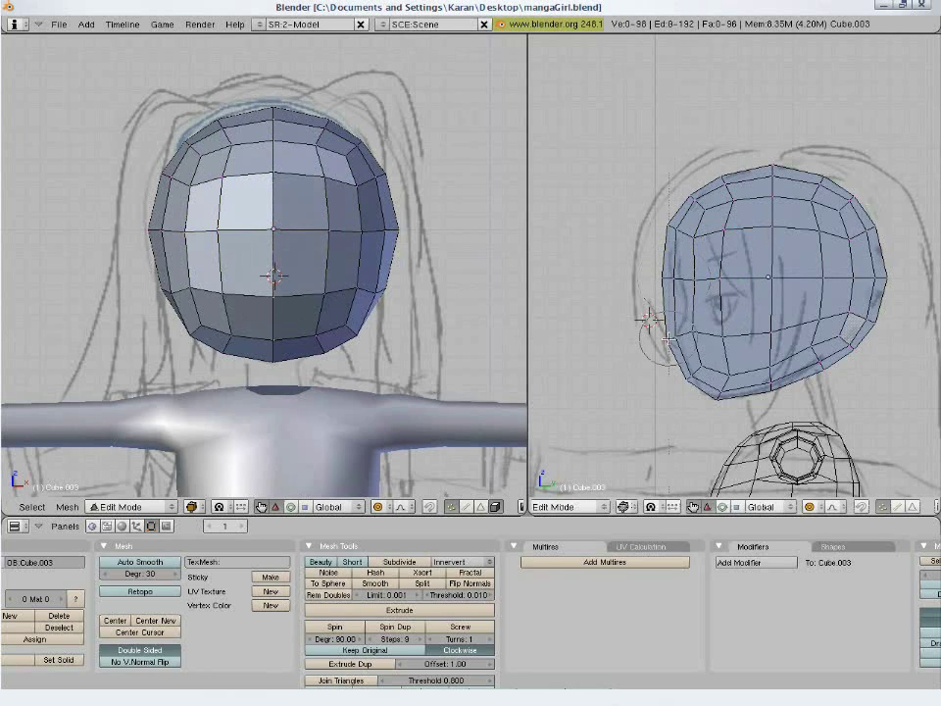
{"action": "left_click_drag", "start_coordinate": [663, 343], "coordinate": [683, 374]}
{"action": "right_click", "coordinate": [650, 388]}
{"action": "key", "text": "g"}
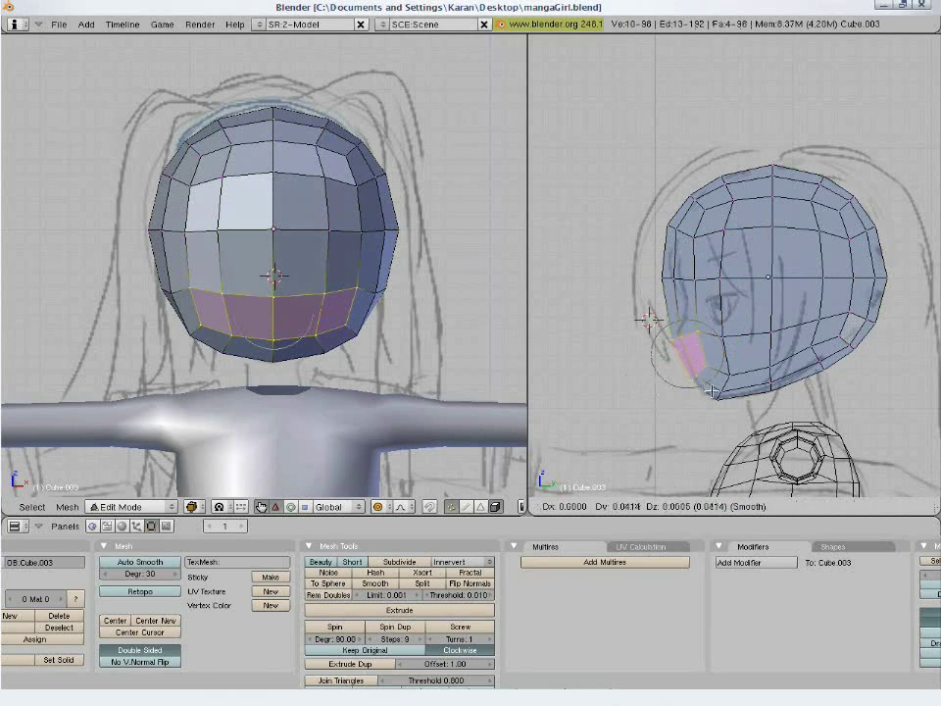
{"action": "scroll", "coordinate": [707, 392], "scroll_direction": "down", "scroll_amount": 2}
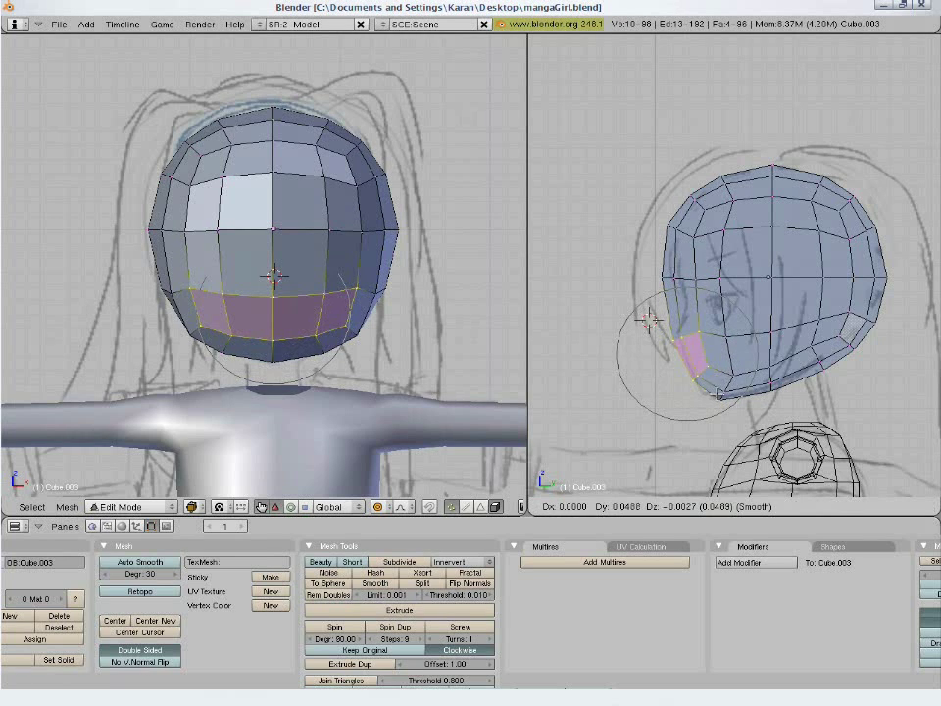
{"action": "left_click", "coordinate": [718, 395]}
{"action": "key", "text": "r"}
{"action": "left_click", "coordinate": [801, 407]}
Select the faces at the lower back of the head and move them forward and up with proportional editing.
{"action": "key", "text": "a"}
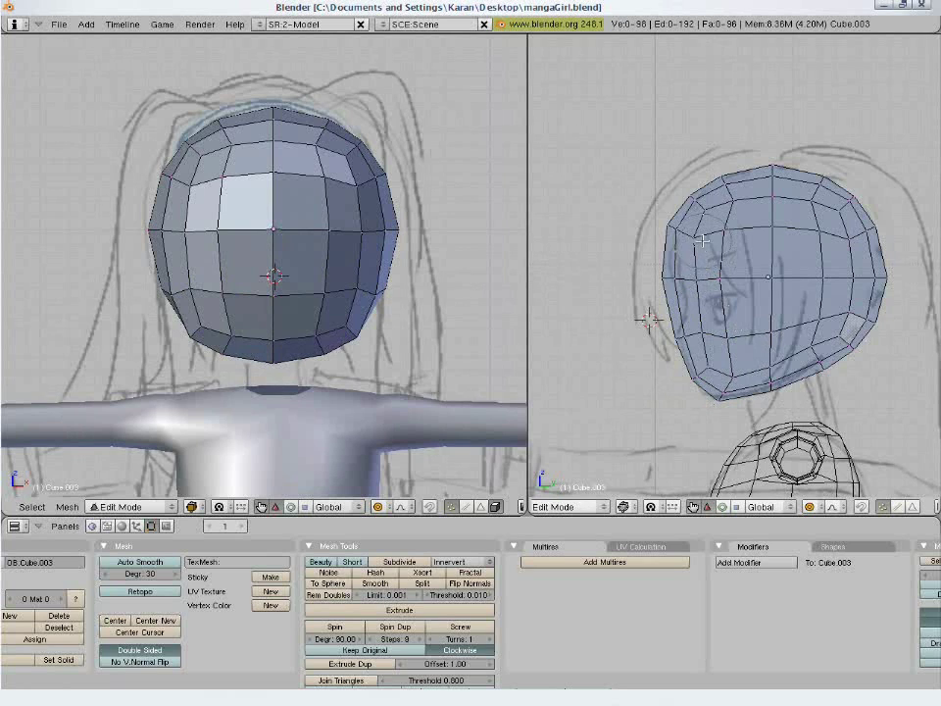
{"action": "right_click", "coordinate": [835, 333]}
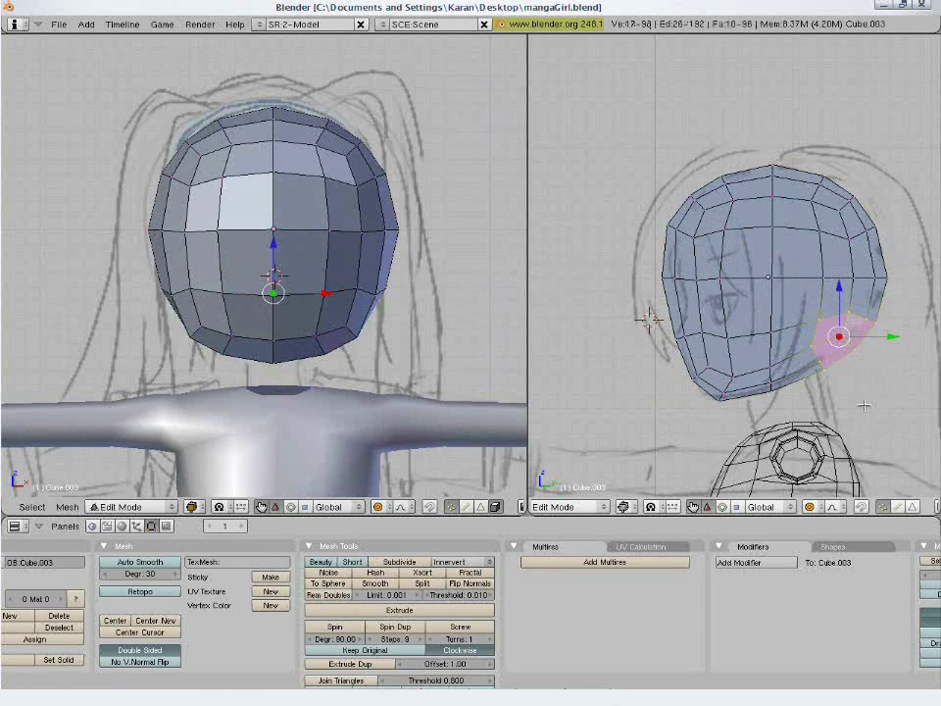
{"action": "key", "text": "g"}
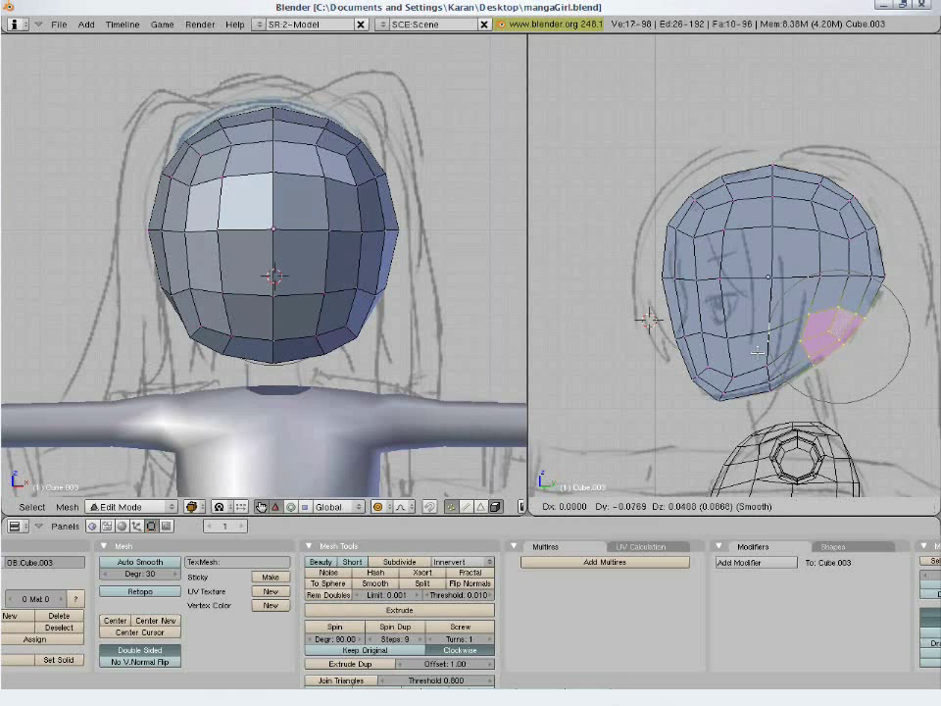
{"action": "left_click", "coordinate": [758, 352]}
{"action": "key", "text": "r"}
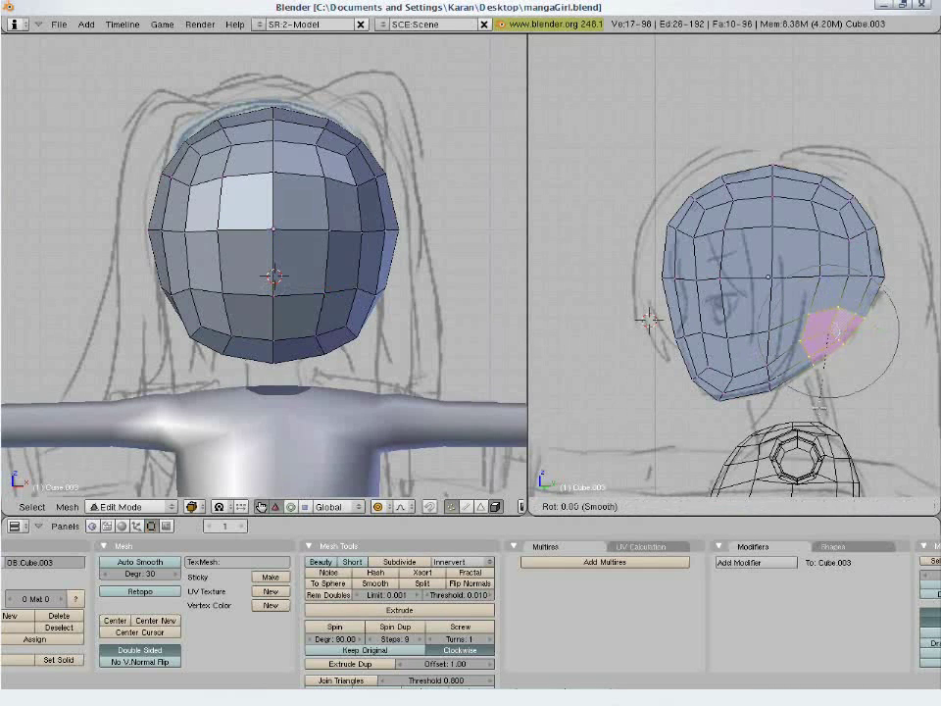
{"action": "scroll", "coordinate": [819, 407], "scroll_direction": "up", "scroll_amount": 1}
{"action": "scroll", "coordinate": [820, 408], "scroll_direction": "down", "scroll_amount": 3}
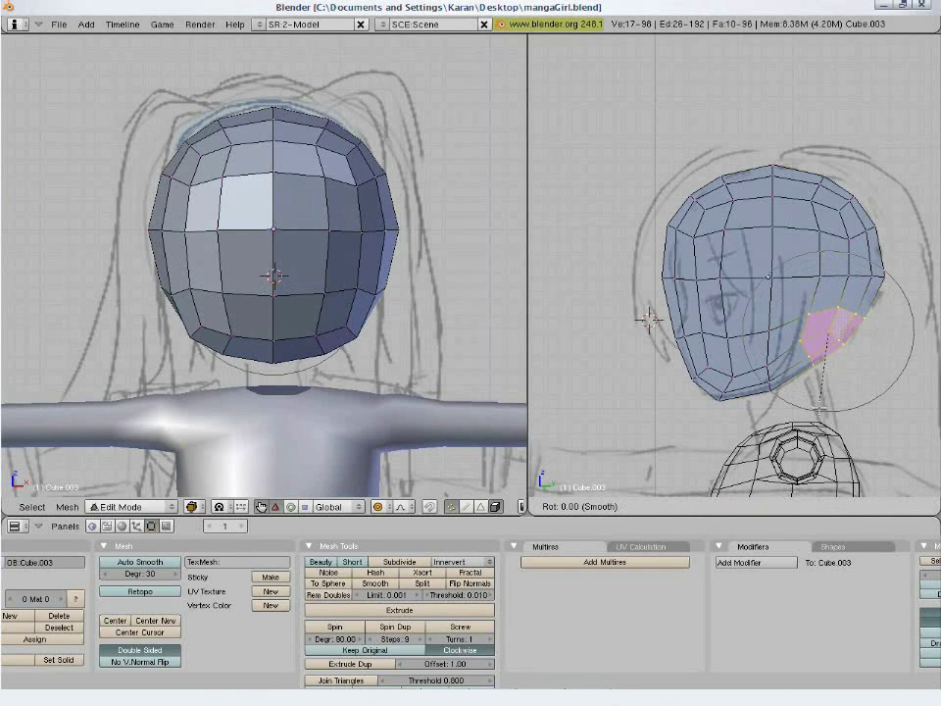
{"action": "key", "text": "g"}
{"action": "left_click", "coordinate": [817, 403]}
Raise the middle row of vertices at the back of the head slightly, and return to Object Mode.
{"action": "key", "text": "a"}
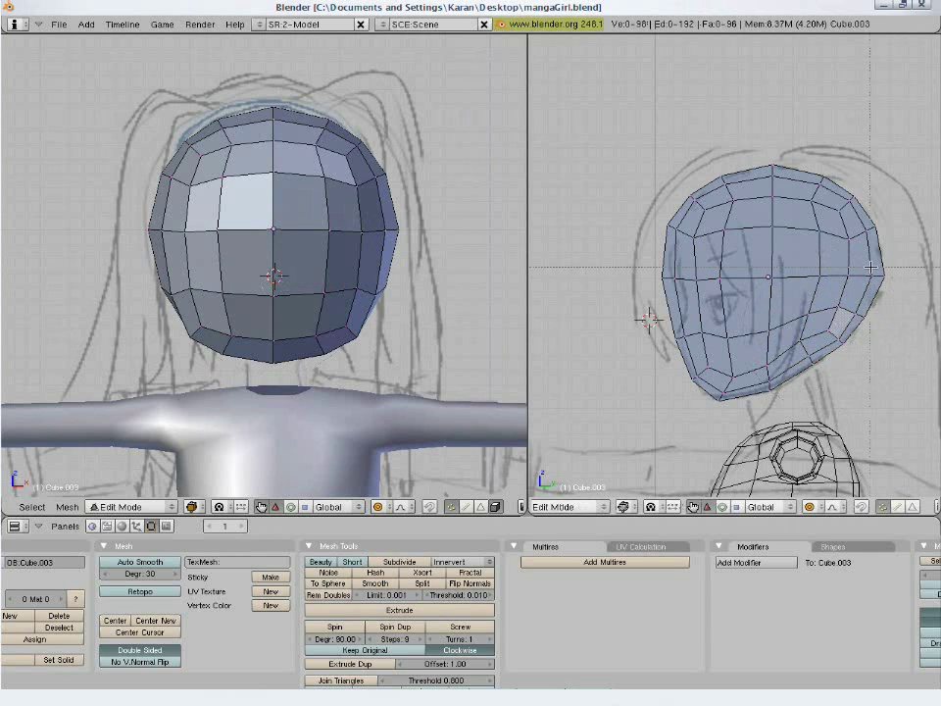
{"action": "key", "text": "b"}
{"action": "right_click", "coordinate": [862, 276]}
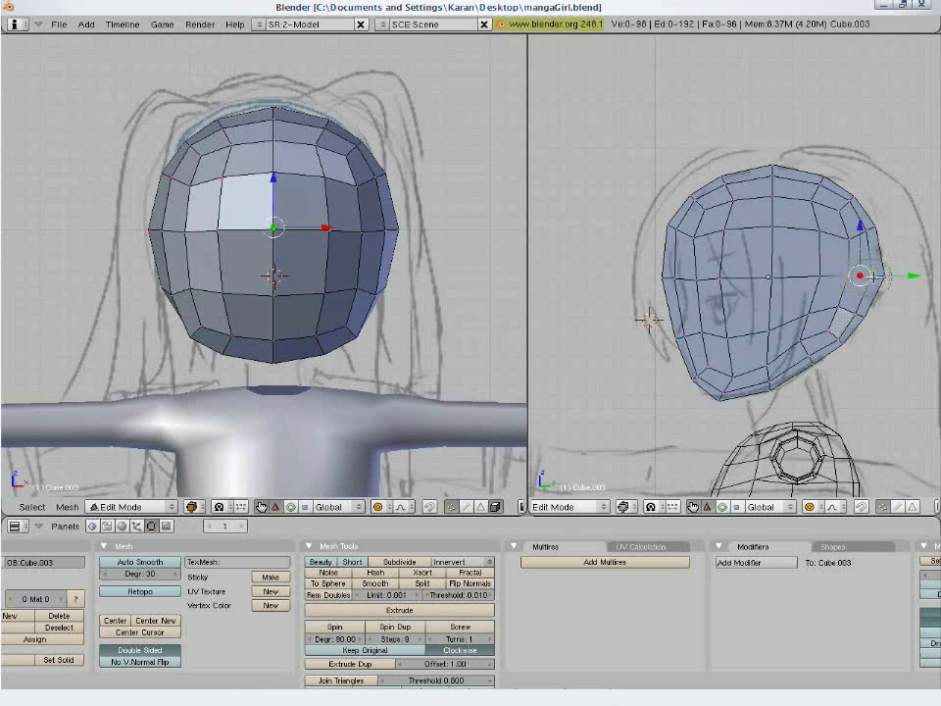
{"action": "key", "text": "g"}
{"action": "scroll", "coordinate": [888, 354], "scroll_direction": "up", "scroll_amount": 5}
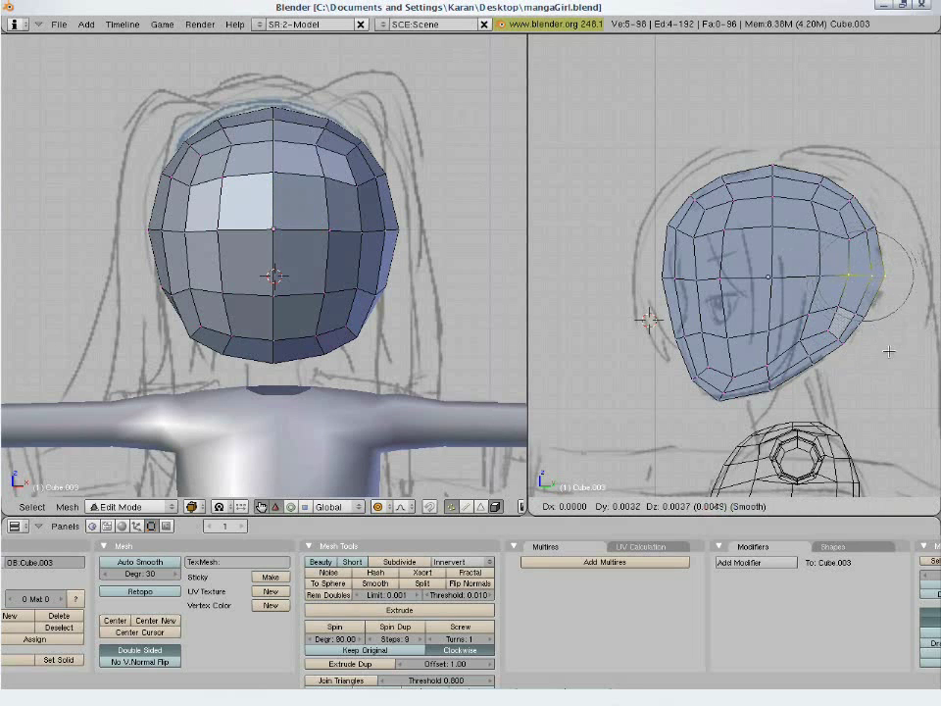
{"action": "left_click", "coordinate": [862, 303]}
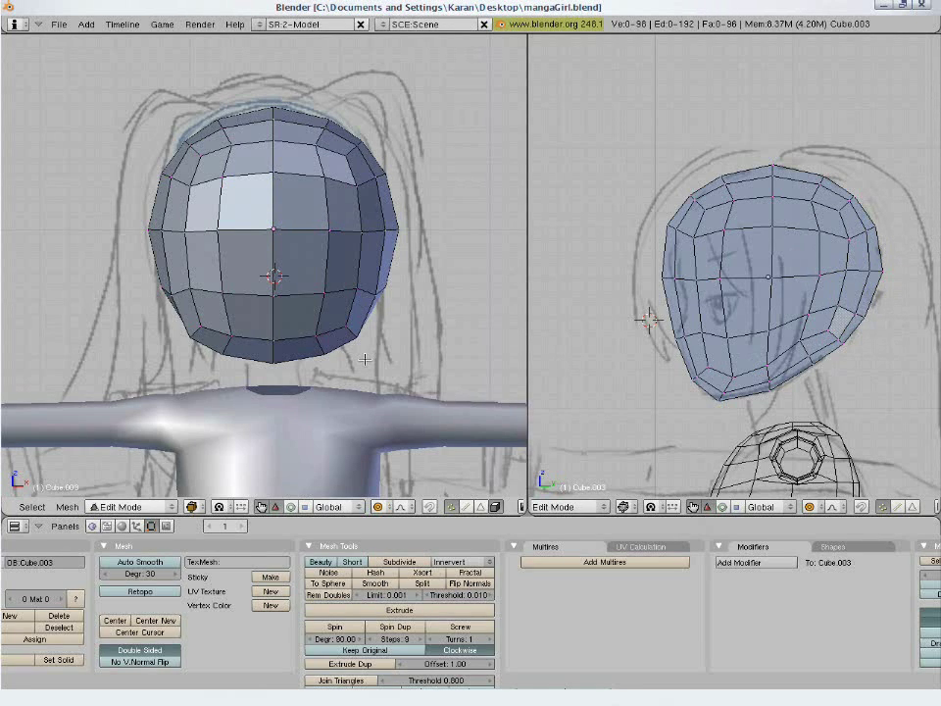
{"action": "key", "text": "Tab"}
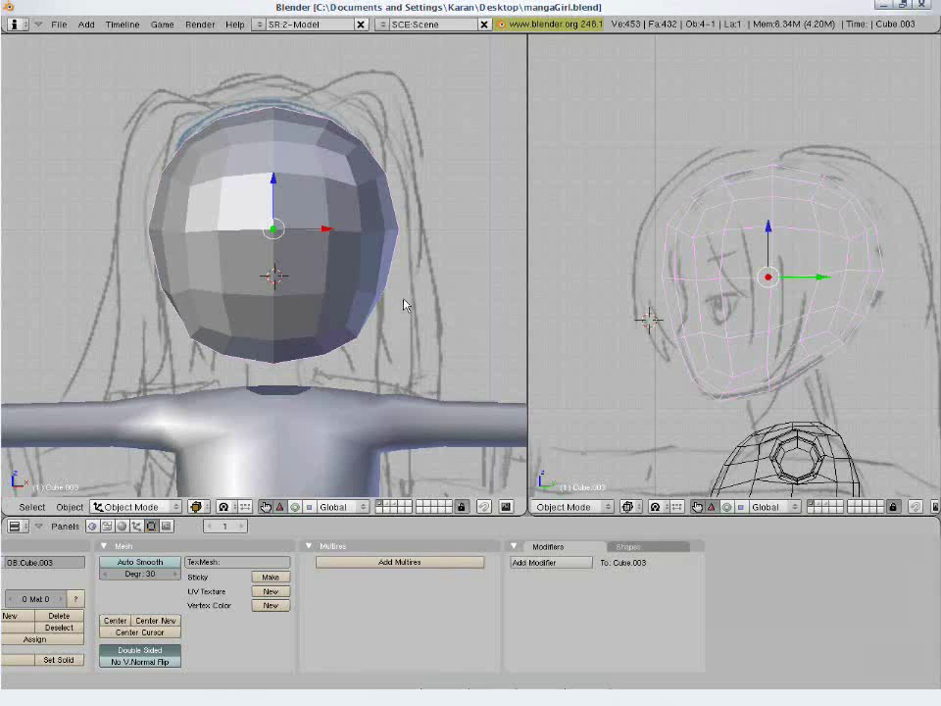
Select the whole head mesh in wireframe view and narrow it along the X axis to fit the front sketch's face width.
{"action": "key", "text": "Tab"}
{"action": "key", "text": "a"}
{"action": "key", "text": "s"}
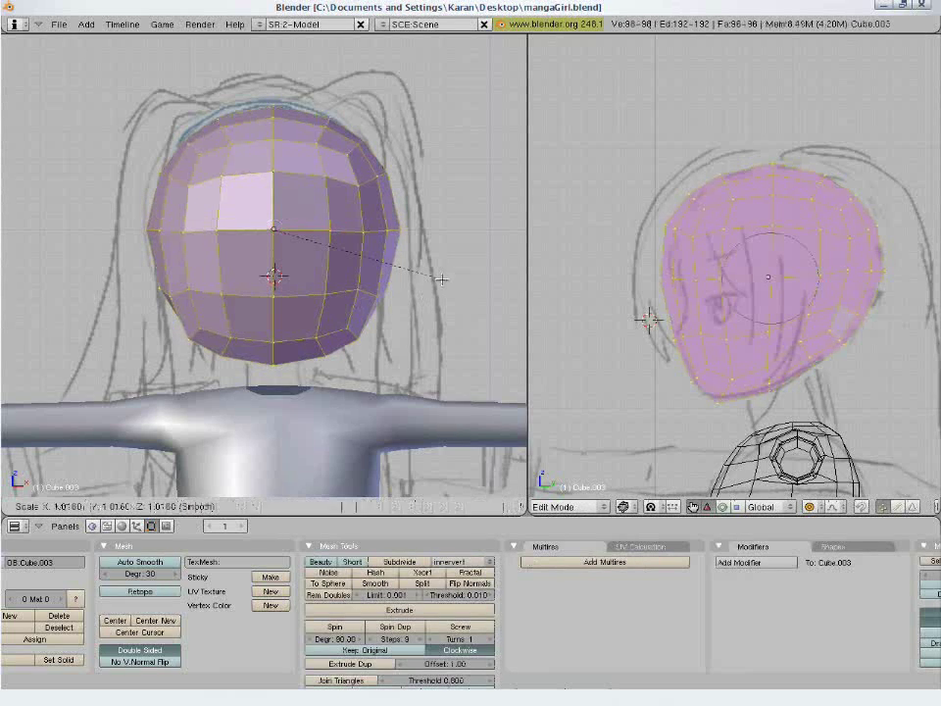
{"action": "right_click", "coordinate": [442, 279]}
{"action": "key", "text": "z"}
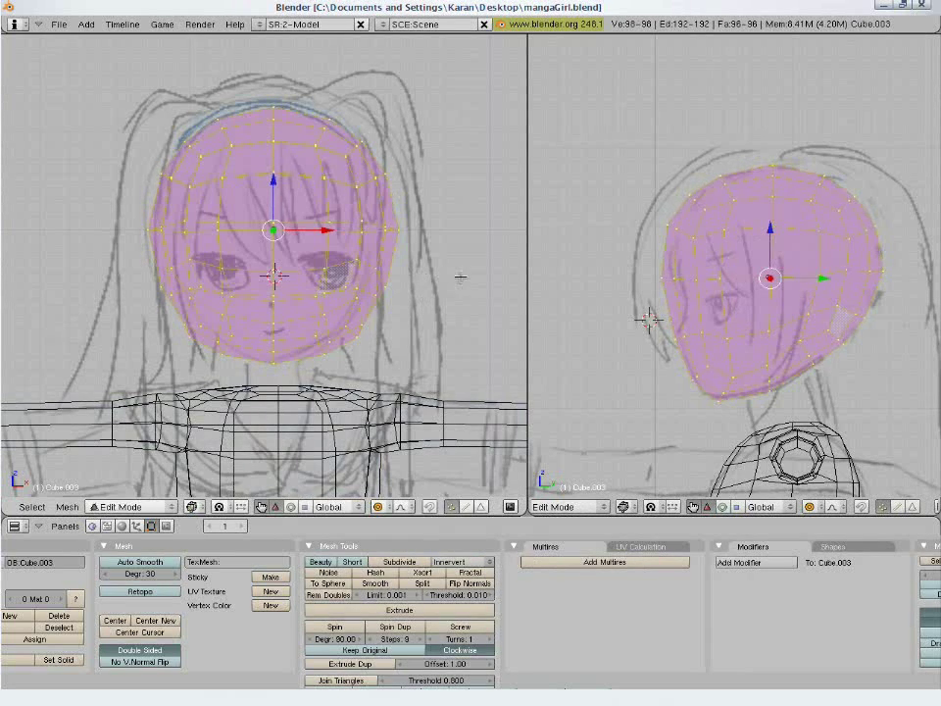
{"action": "key", "text": "s"}
{"action": "right_click", "coordinate": [384, 262]}
{"action": "key", "text": "s"}
{"action": "key", "text": "x"}
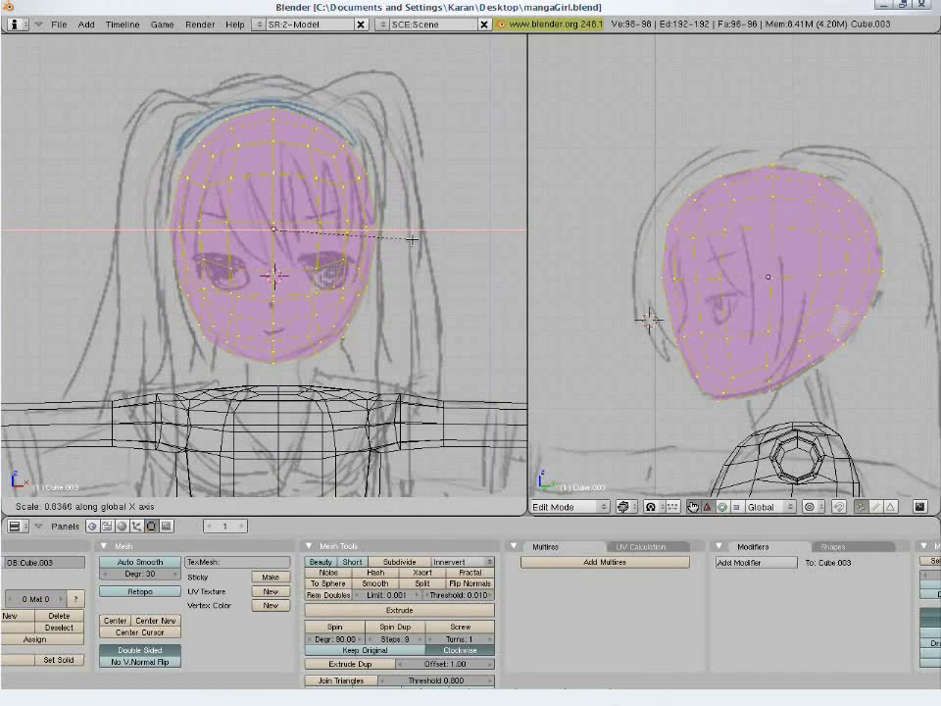
{"action": "left_click", "coordinate": [418, 238]}
Select only the top part of the head, down to the upper forehead row, and widen it slightly along X.
{"action": "key", "text": "a"}
{"action": "key", "text": "b"}
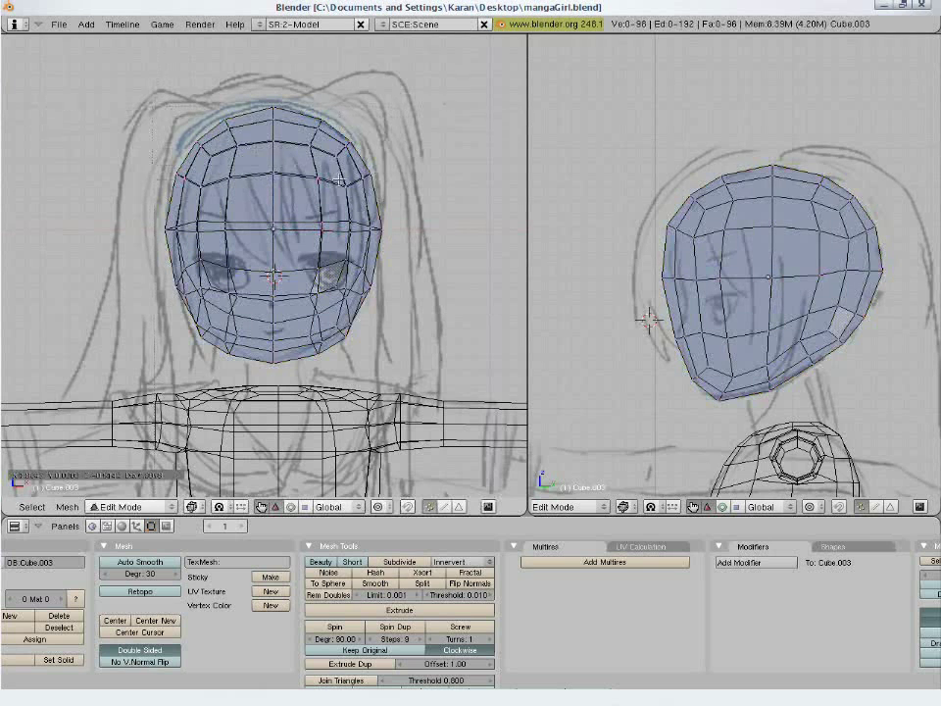
{"action": "left_click_drag", "start_coordinate": [153, 107], "coordinate": [389, 203]}
{"action": "key", "text": "s"}
{"action": "key", "text": "x"}
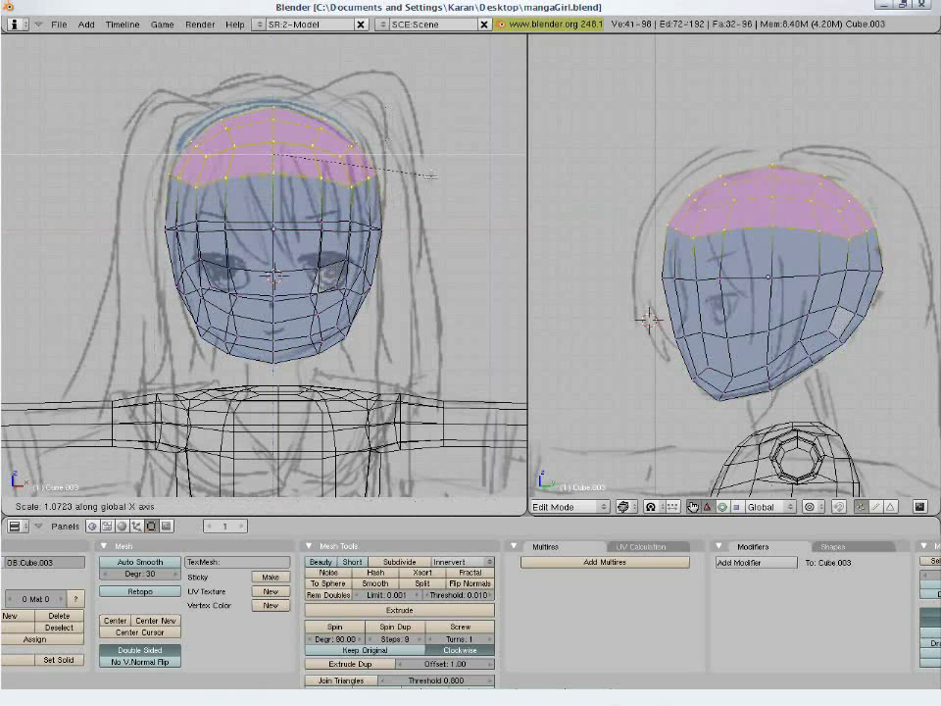
{"action": "left_click", "coordinate": [425, 176]}
Select the faces at both upper sides of the head and scale them up uniformly by about 1.04.
{"action": "key", "text": "a"}
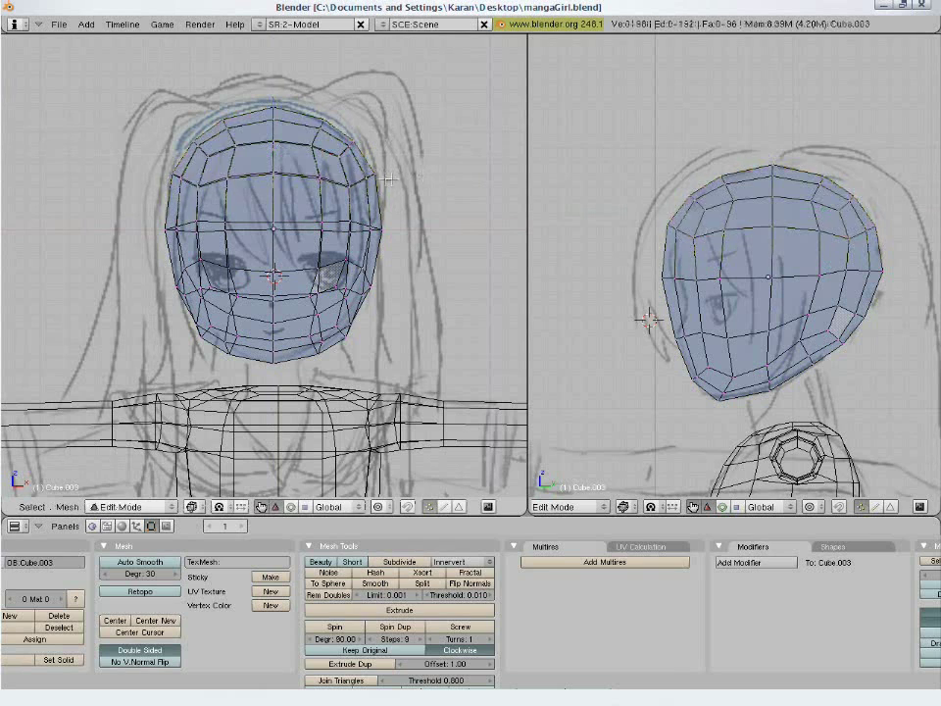
{"action": "key", "text": "b"}
{"action": "key", "text": "b"}
{"action": "mouse_move", "coordinate": [360, 183]}
{"action": "left_mouse_down"}
{"action": "mouse_move", "coordinate": [353, 167]}
{"action": "mouse_move", "coordinate": [364, 146]}
{"action": "mouse_move", "coordinate": [377, 170]}
{"action": "left_mouse_up"}
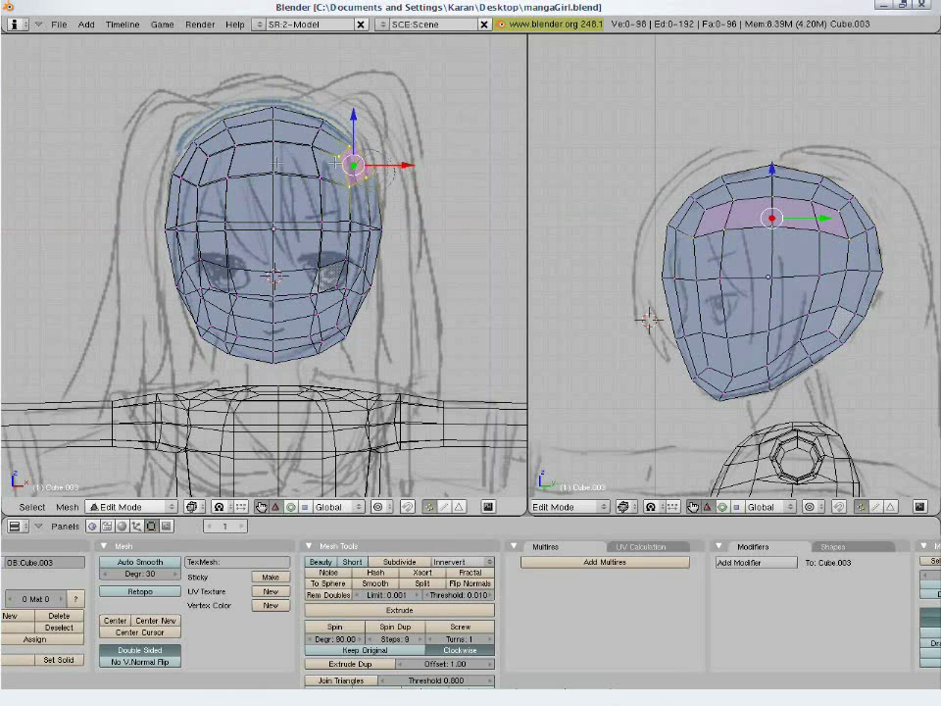
{"action": "left_click_drag", "start_coordinate": [197, 174], "coordinate": [187, 158]}
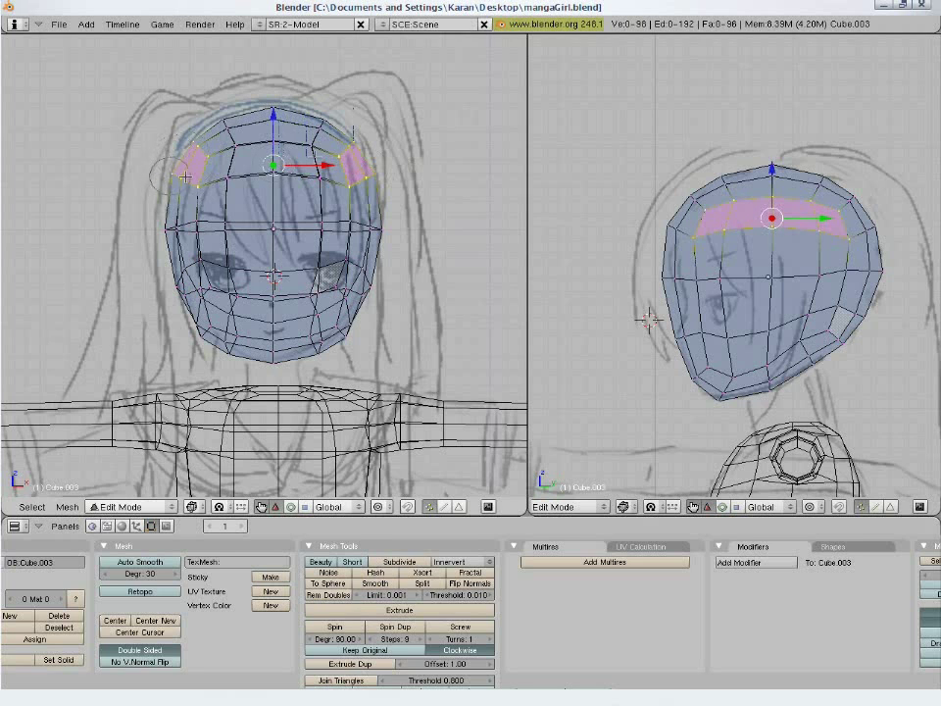
{"action": "right_click", "coordinate": [462, 161]}
{"action": "key", "text": "s"}
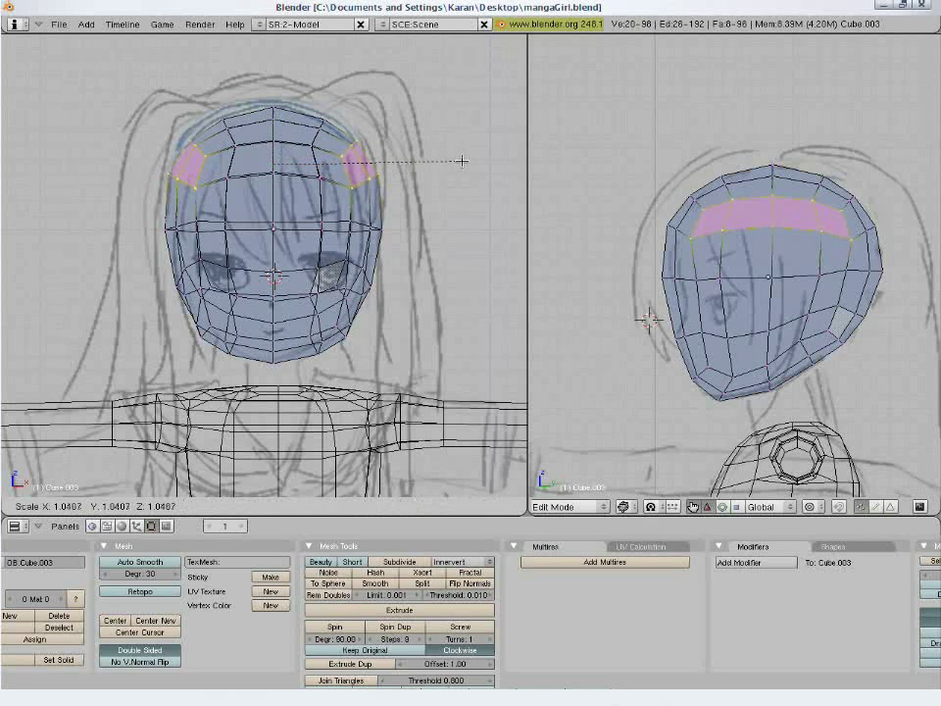
{"action": "left_click", "coordinate": [461, 159]}
Select the row of three vertices under the jaw and move them forward and slightly down toward the chin in the side view.
{"action": "key", "text": "a"}
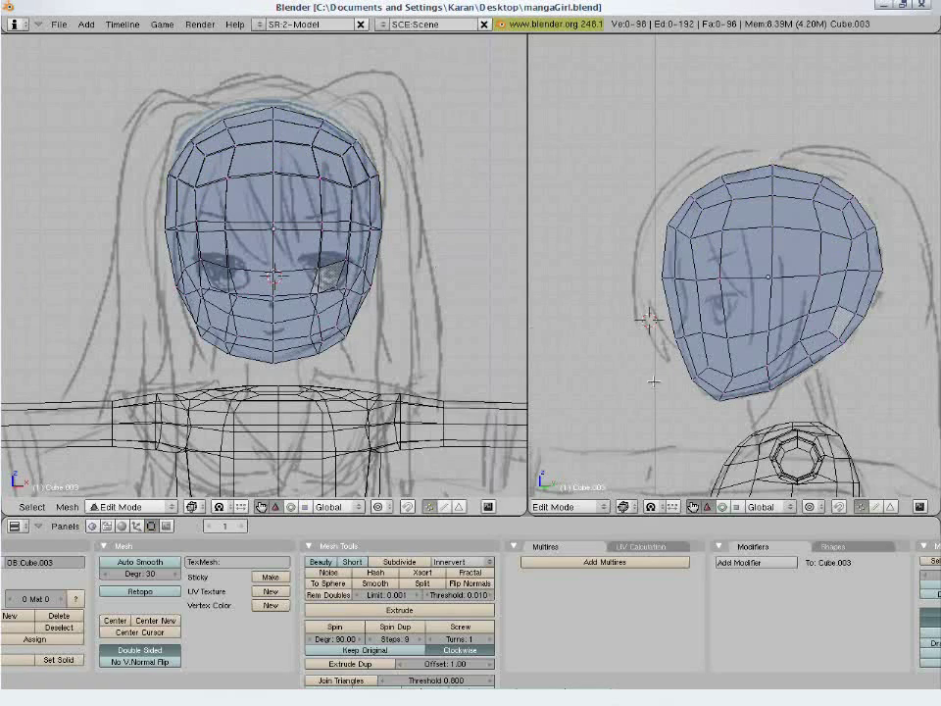
{"action": "key", "text": "a"}
{"action": "key", "text": "a"}
{"action": "key", "text": "b"}
{"action": "key", "text": "b"}
{"action": "left_click", "coordinate": [771, 391]}
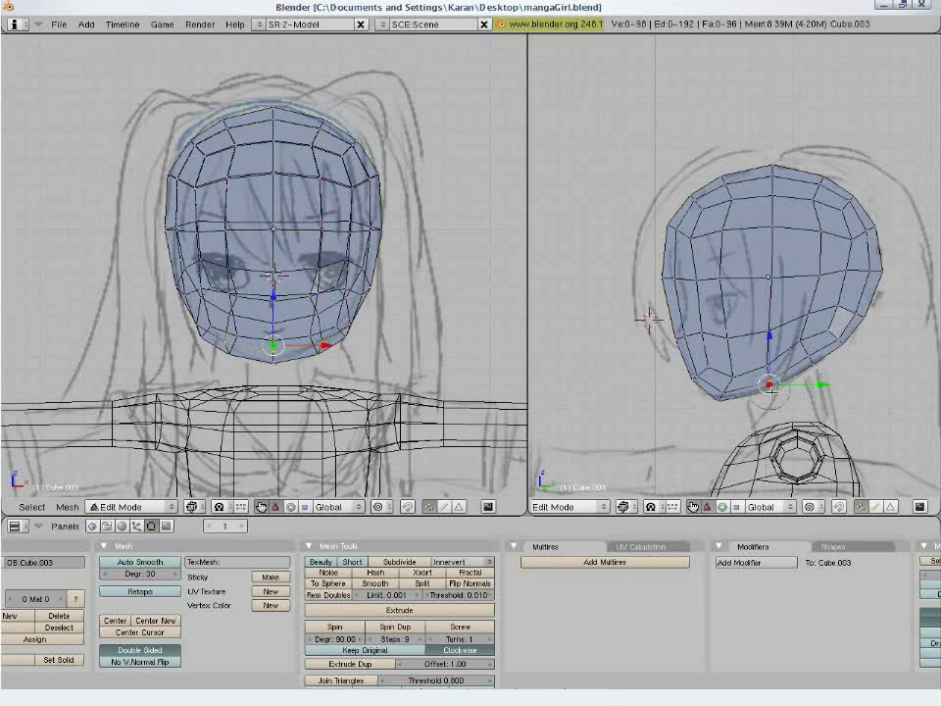
{"action": "key", "text": "g"}
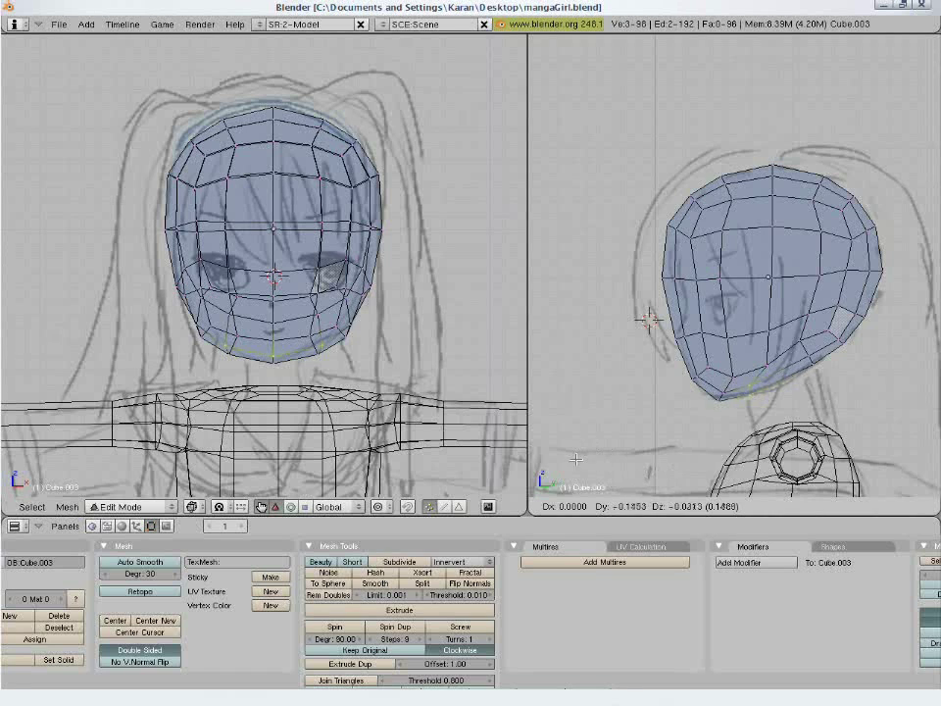
{"action": "left_click", "coordinate": [573, 472]}
Select the rear jaw and lower back underside vertices, move them slightly forward and down, and rotate them about 8 degrees.
{"action": "key", "text": "a"}
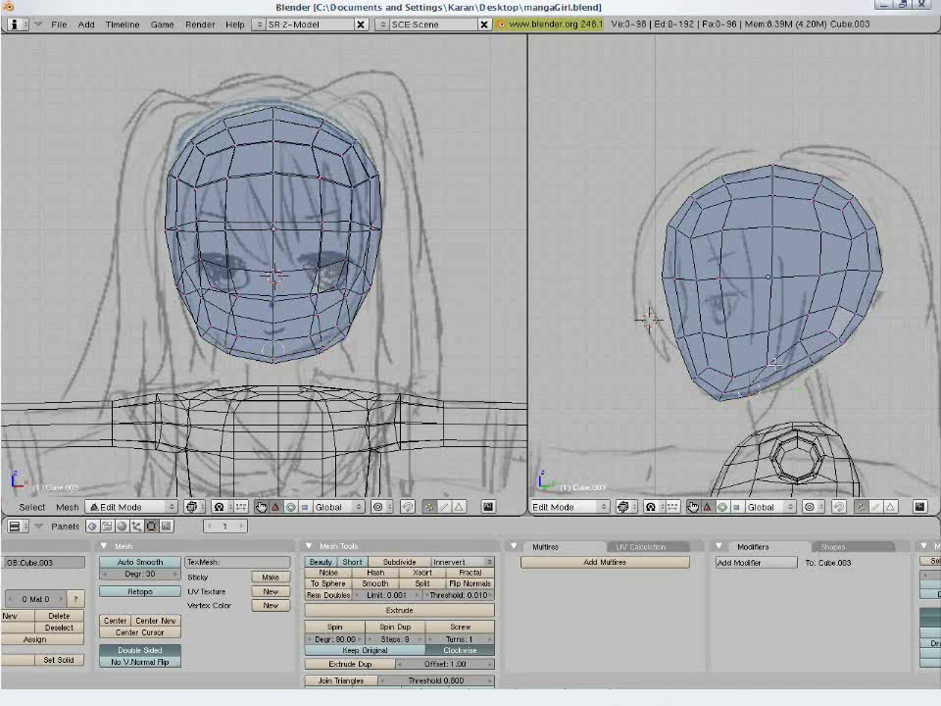
{"action": "key", "text": "b"}
{"action": "key", "text": "b"}
{"action": "left_click", "coordinate": [771, 363]}
{"action": "left_click", "coordinate": [769, 339]}
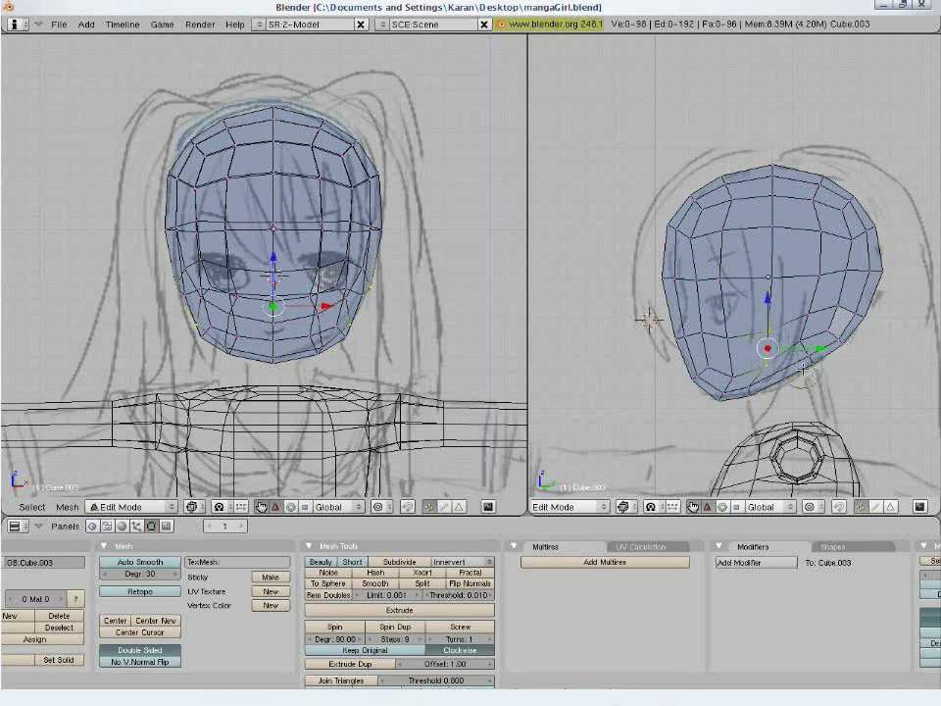
{"action": "left_click", "coordinate": [813, 367]}
{"action": "left_click", "coordinate": [842, 349]}
{"action": "right_click", "coordinate": [847, 377]}
{"action": "key", "text": "g"}
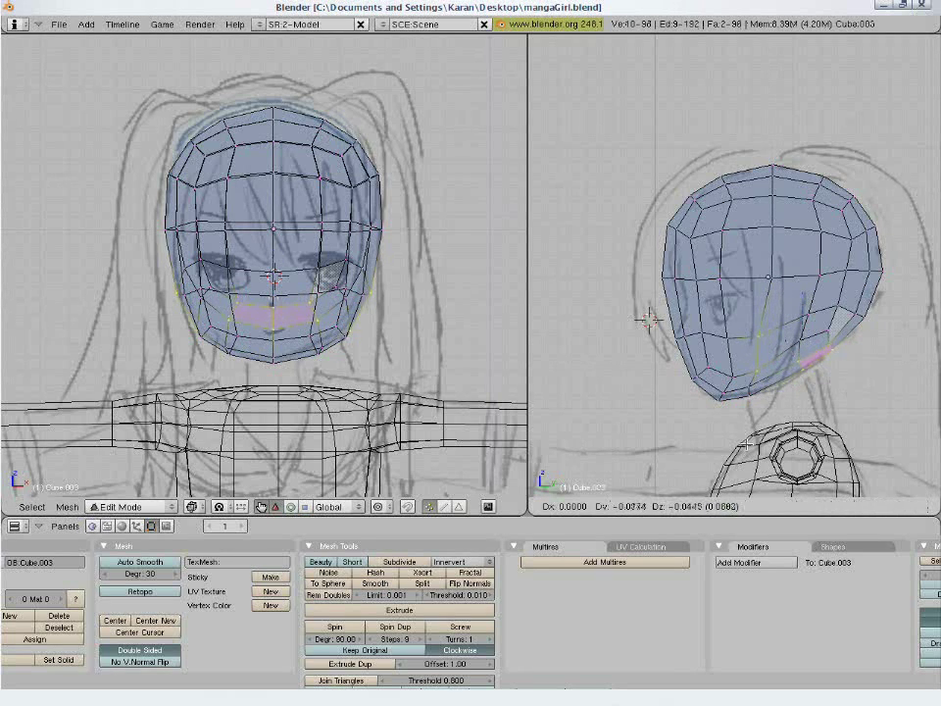
{"action": "left_click", "coordinate": [741, 439]}
{"action": "key", "text": "r"}
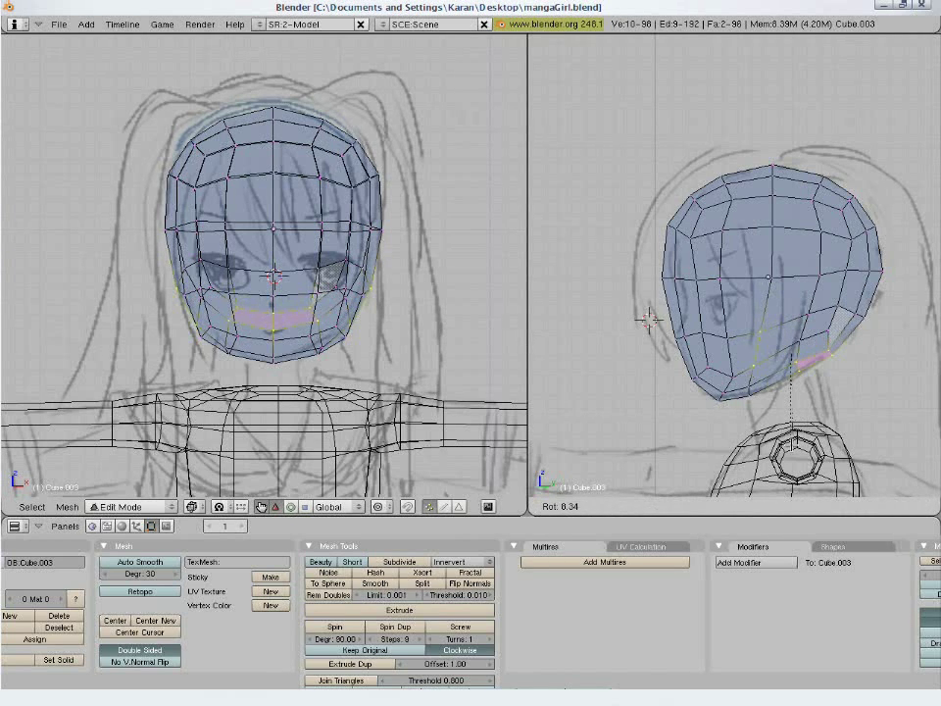
{"action": "left_click", "coordinate": [792, 443]}
Select the middle row of vertices on the head's underside and move it slightly forward and down to even out the jawline.
{"action": "key", "text": "a"}
{"action": "key", "text": "b"}
{"action": "key", "text": "b"}
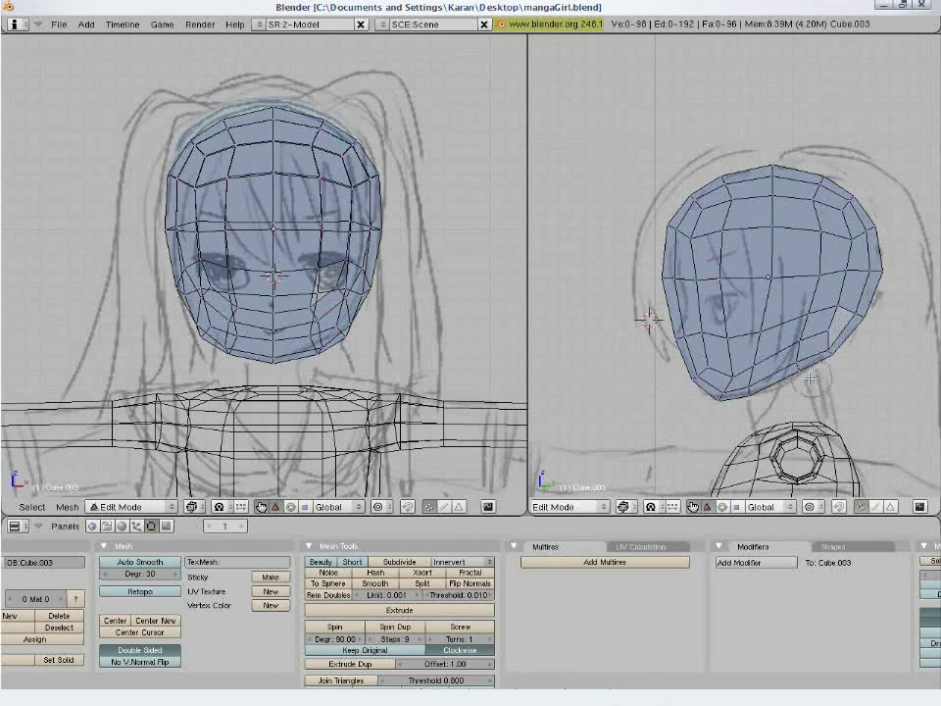
{"action": "left_click", "coordinate": [799, 375]}
{"action": "right_click", "coordinate": [799, 375]}
{"action": "key", "text": "g"}
{"action": "left_click", "coordinate": [794, 383]}
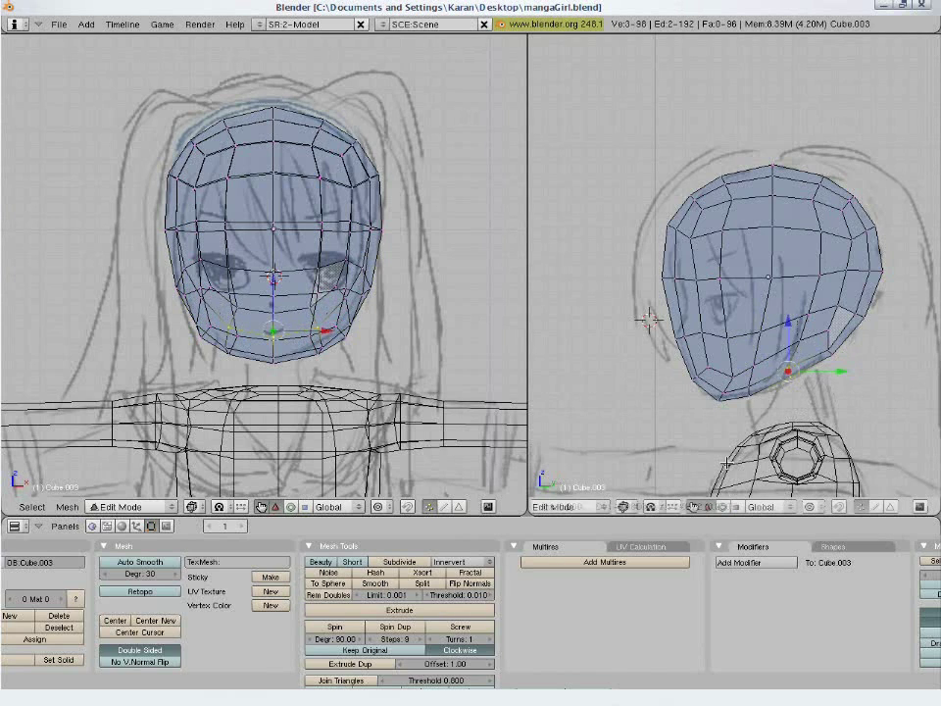
Select the four central faces on the head's underside and extrude them slightly along their normal as the neck base.
{"action": "key", "text": "a"}
{"action": "key", "text": "b"}
{"action": "key", "text": "b"}
{"action": "left_click", "coordinate": [833, 368]}
{"action": "left_click", "coordinate": [787, 381]}
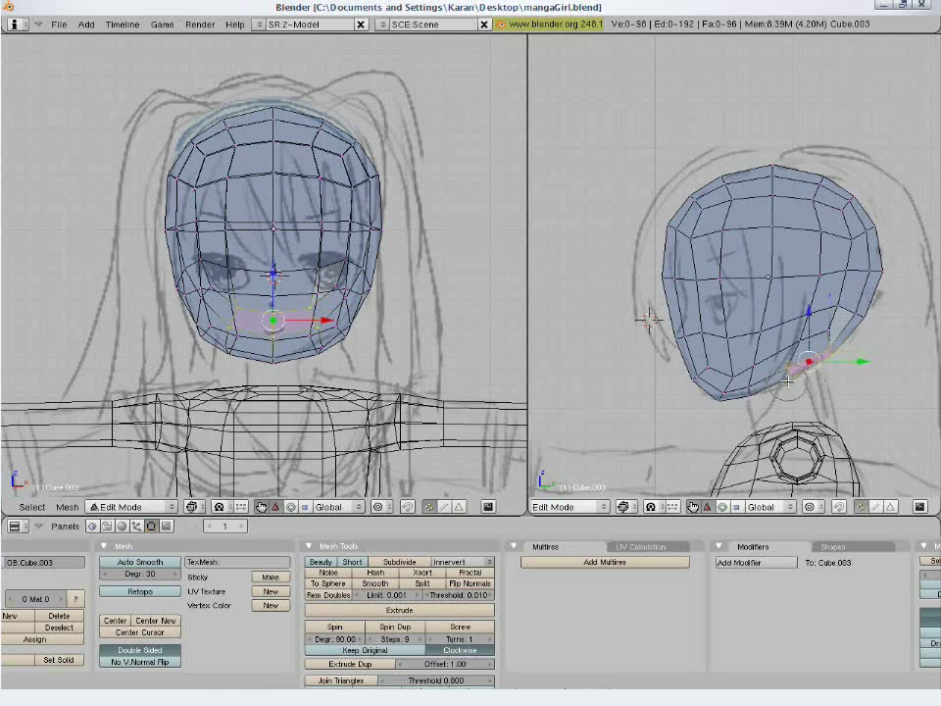
{"action": "left_click", "coordinate": [763, 392]}
{"action": "right_click", "coordinate": [777, 418]}
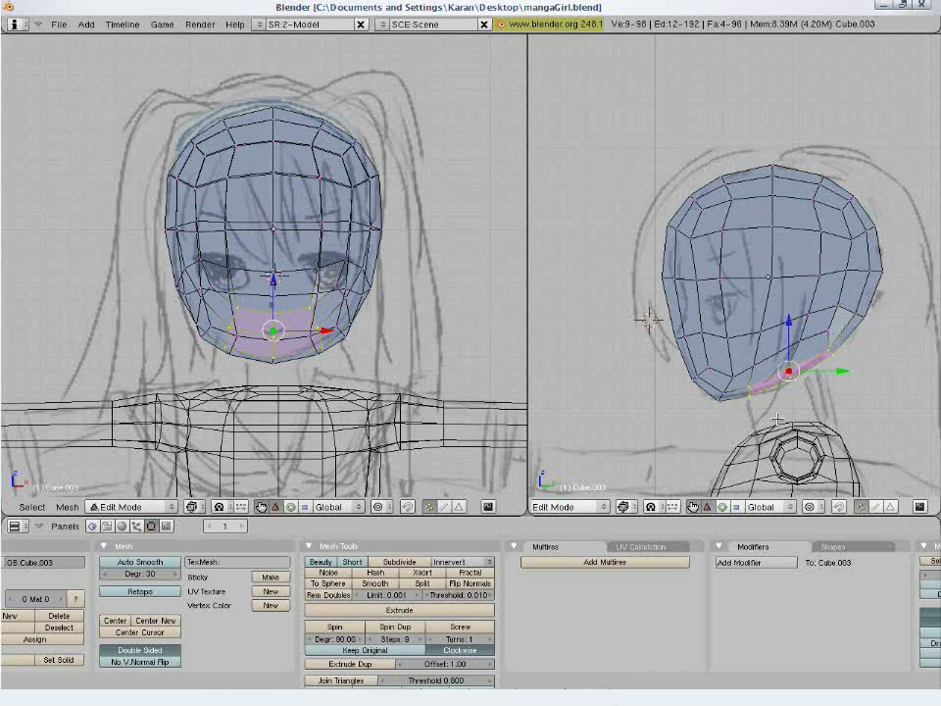
{"action": "key", "text": "e"}
{"action": "left_click", "coordinate": [777, 418]}
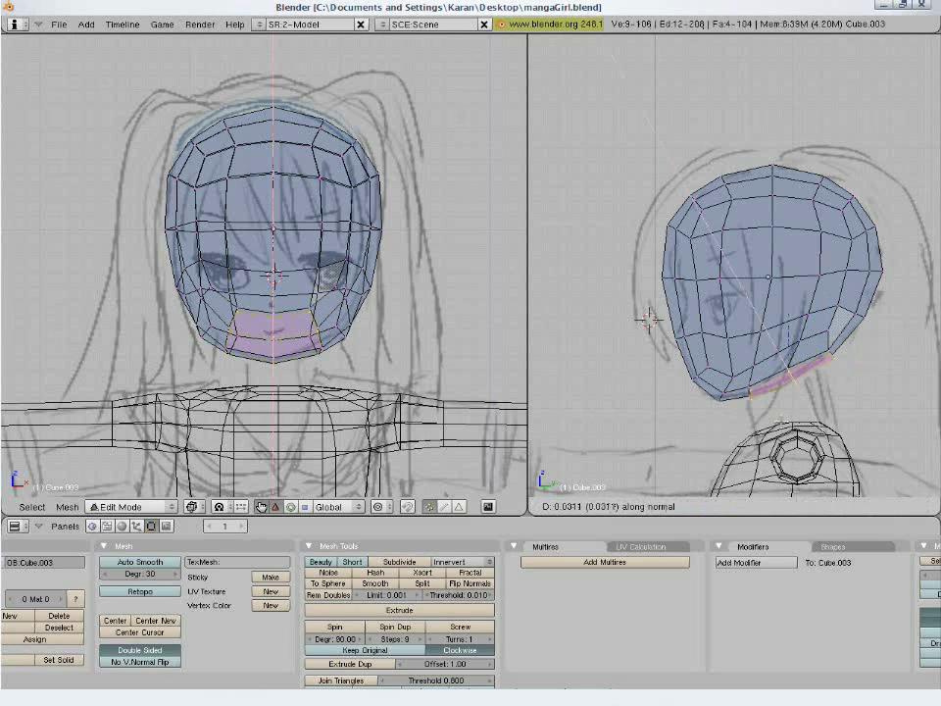
{"action": "left_click", "coordinate": [841, 410]}
Scale down the extruded neck base faces and raise them slightly back toward the head.
{"action": "key", "text": "s"}
{"action": "left_click", "coordinate": [835, 406]}
{"action": "key", "text": "g"}
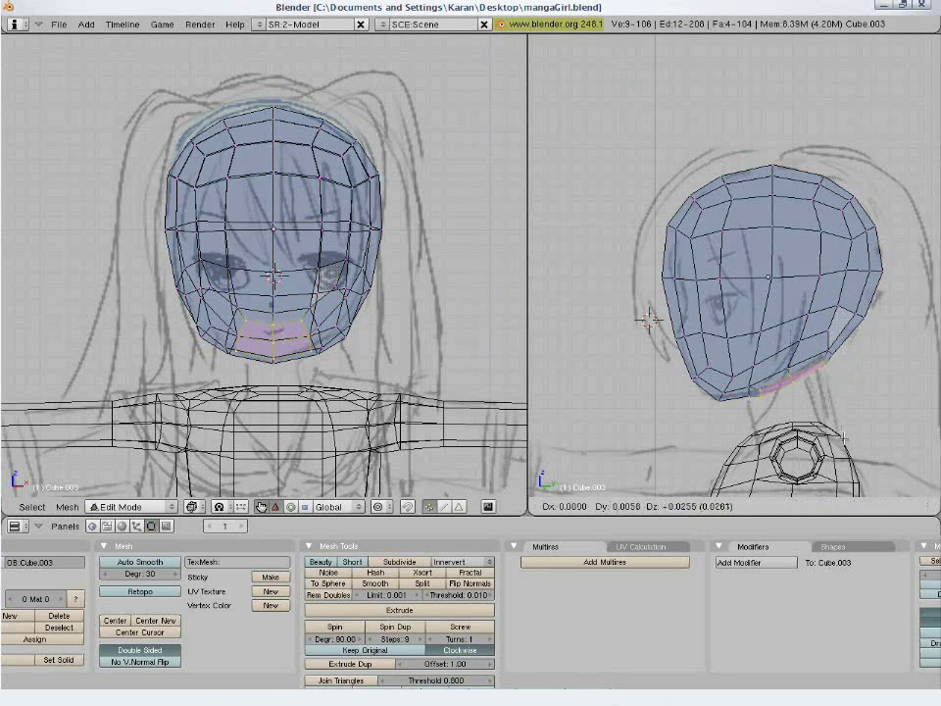
{"action": "left_click", "coordinate": [843, 439]}
Extrude the neck base faces again along their normal to form a neck reaching the top of the torso.
{"action": "key", "text": "e"}
{"action": "left_click", "coordinate": [843, 403]}
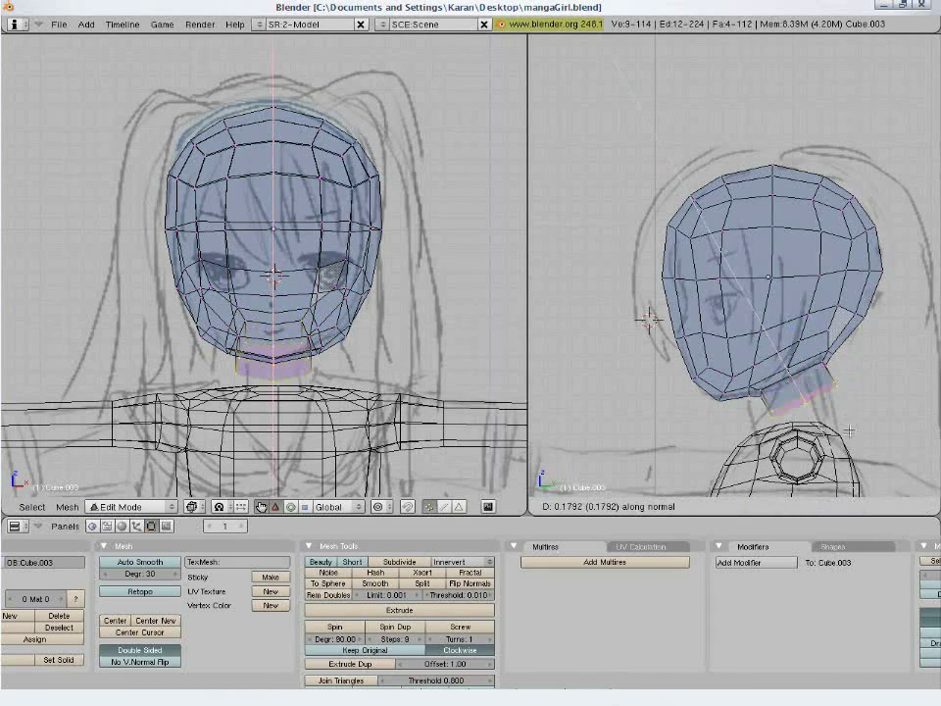
{"action": "left_click", "coordinate": [850, 439]}
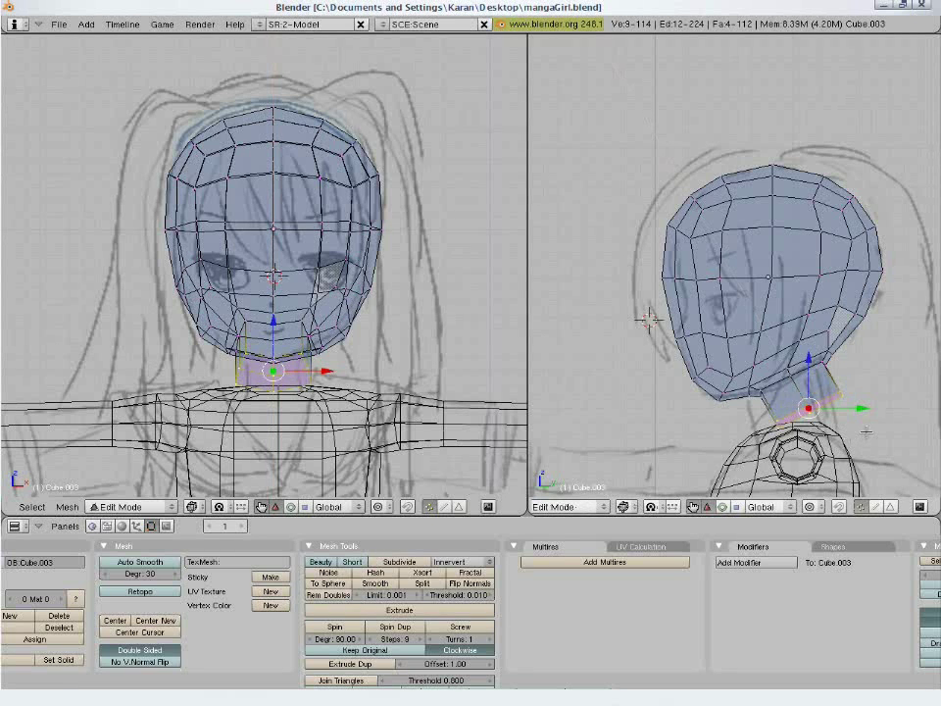
Return to Object Mode with solid shading and save over mangaGirl.blend.
{"action": "key", "text": "Tab"}
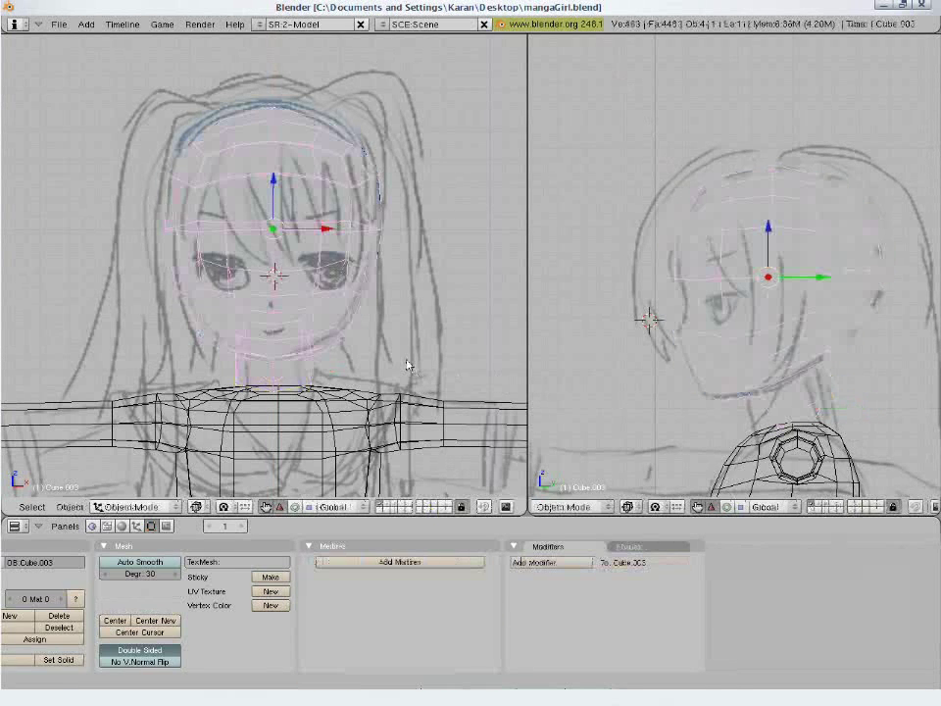
{"action": "key", "text": "z"}
{"action": "key", "text": "ctrl+w"}
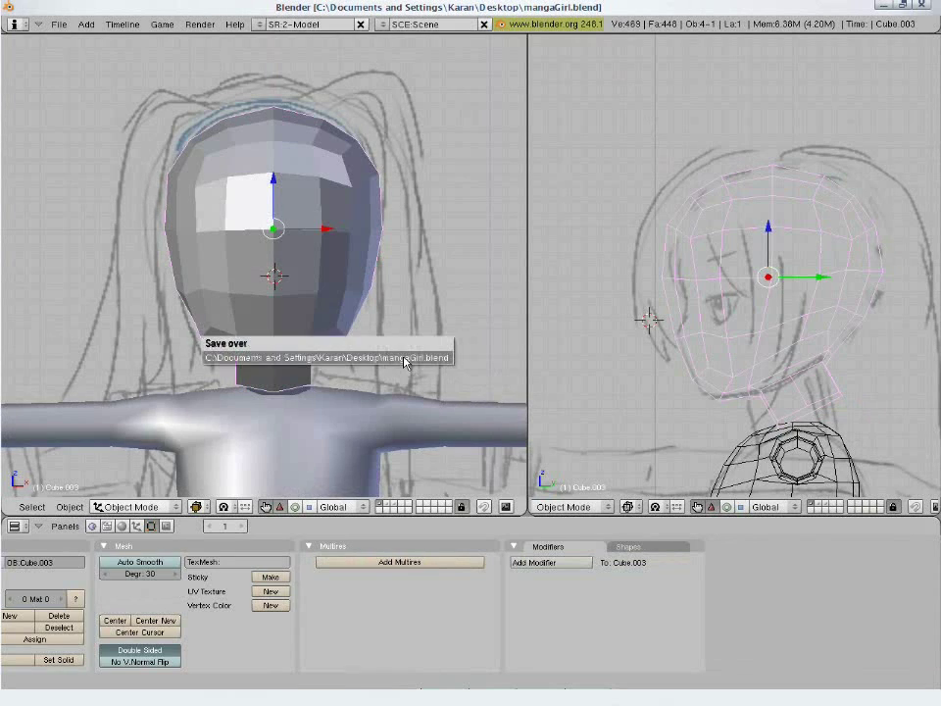
{"action": "left_click", "coordinate": [404, 357]}
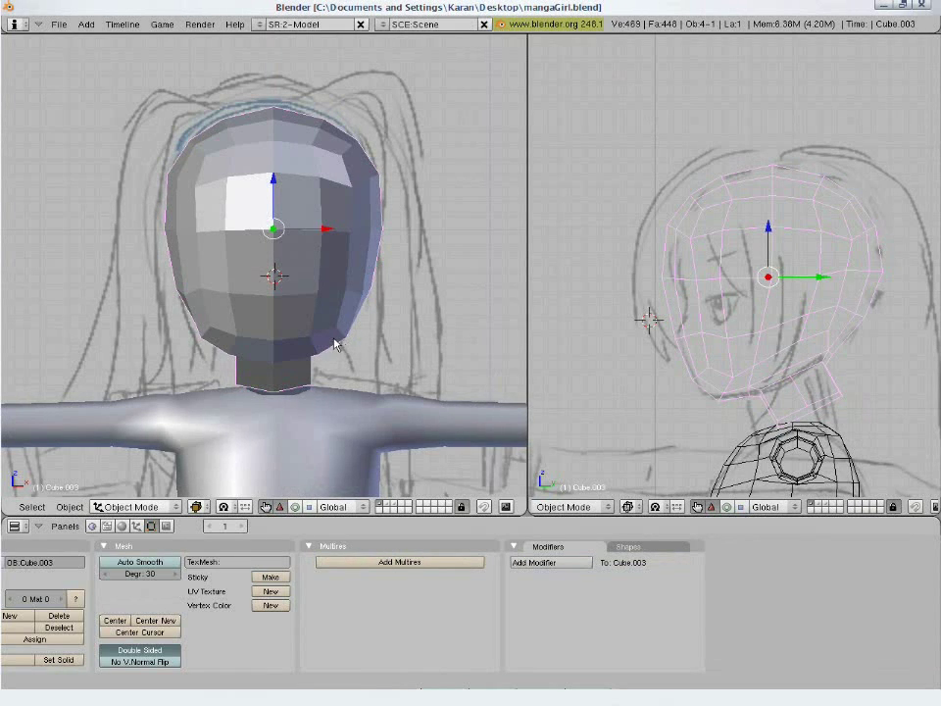
In Edit Mode, select the chin vertices at the lower front of the head and narrow them along the X axis.
{"action": "key", "text": "Tab"}
{"action": "key", "text": "a"}
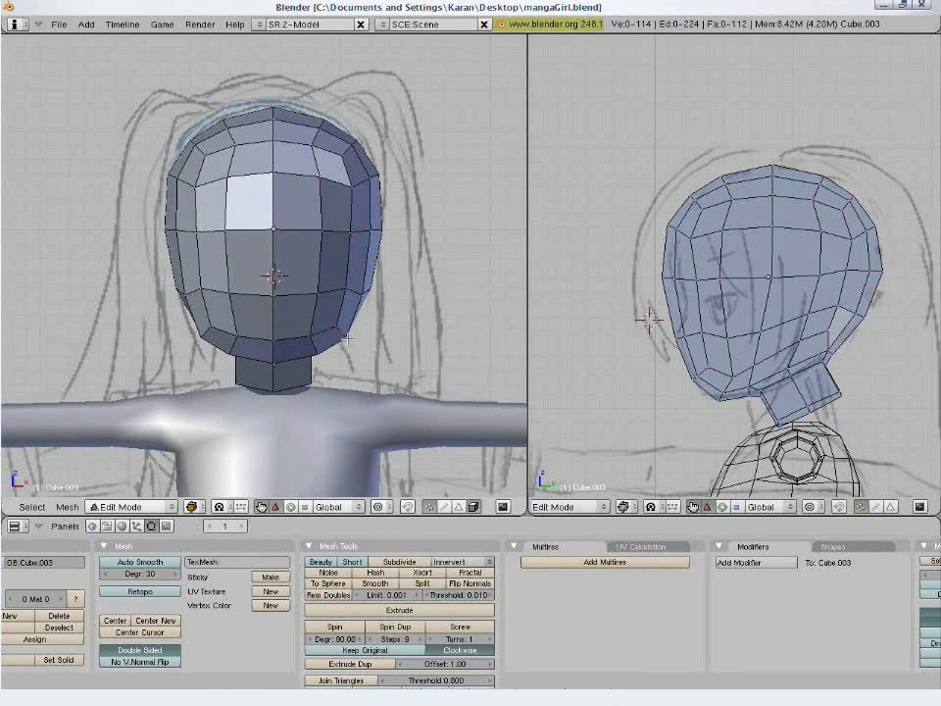
{"action": "key", "text": "b"}
{"action": "left_click_drag", "start_coordinate": [679, 364], "coordinate": [733, 430]}
{"action": "key", "text": "s"}
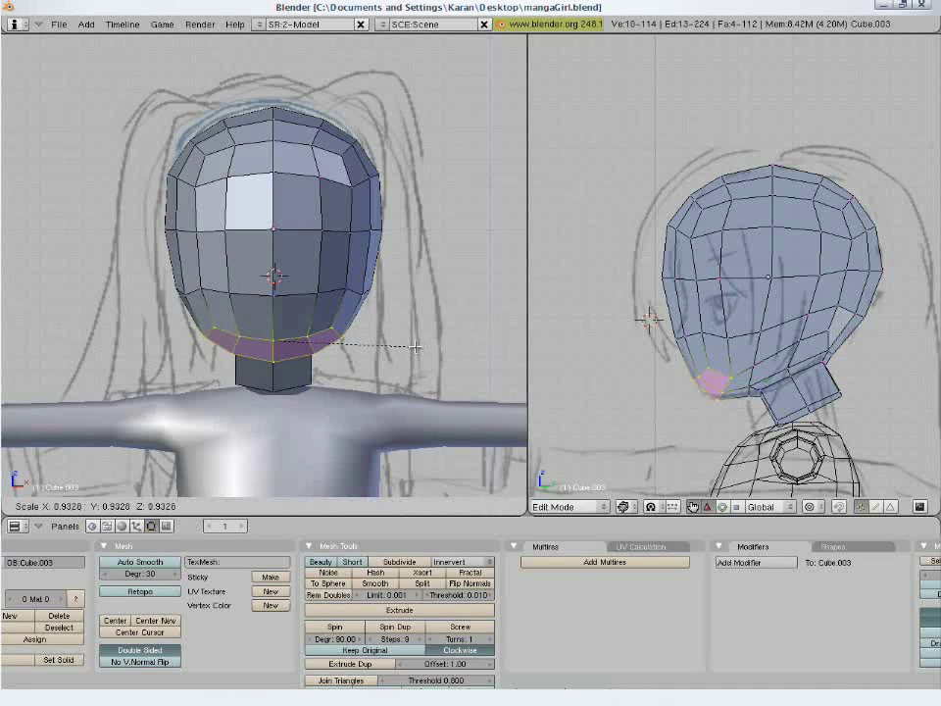
{"action": "key", "text": "x"}
{"action": "left_click", "coordinate": [405, 350]}
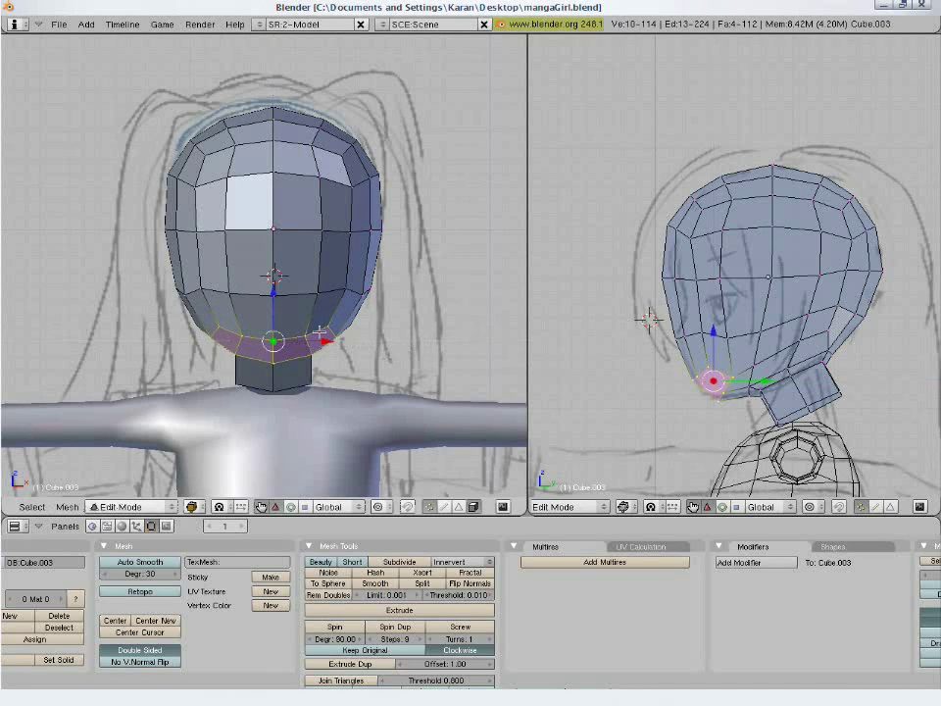
Select all vertices of one half of the head and neck in wireframe, excluding the centre line, and delete them.
{"action": "key", "text": "a"}
{"action": "key", "text": "b"}
{"action": "left_click_drag", "start_coordinate": [262, 69], "coordinate": [125, 419]}
{"action": "key", "text": "z"}
{"action": "key", "text": "b"}
{"action": "left_click_drag", "start_coordinate": [264, 91], "coordinate": [242, 146]}
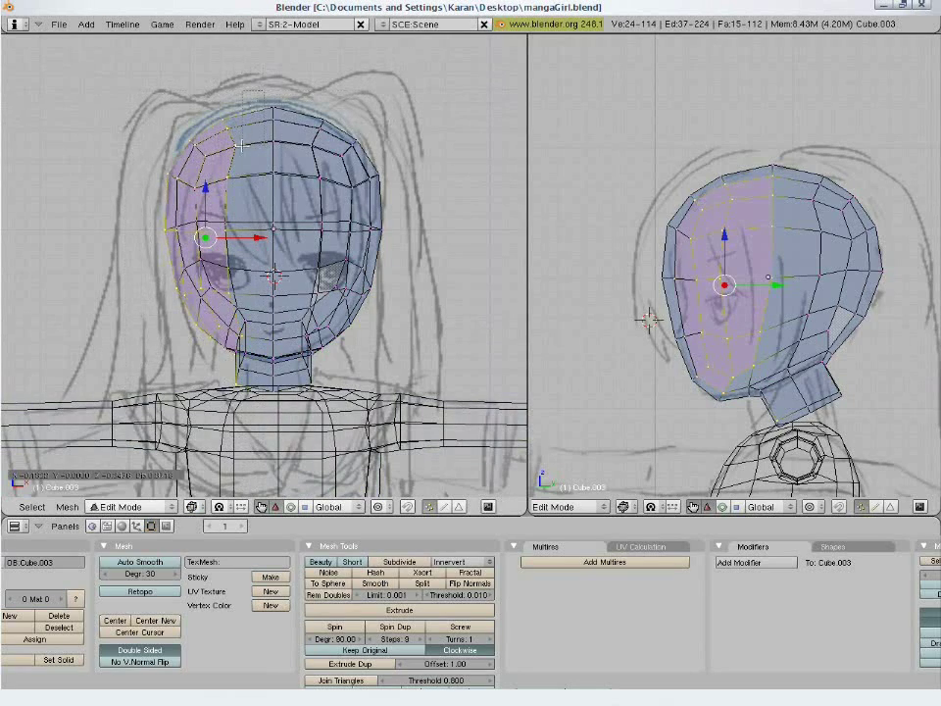
{"action": "left_click_drag", "start_coordinate": [168, 357], "coordinate": [143, 419]}
{"action": "key", "text": "x"}
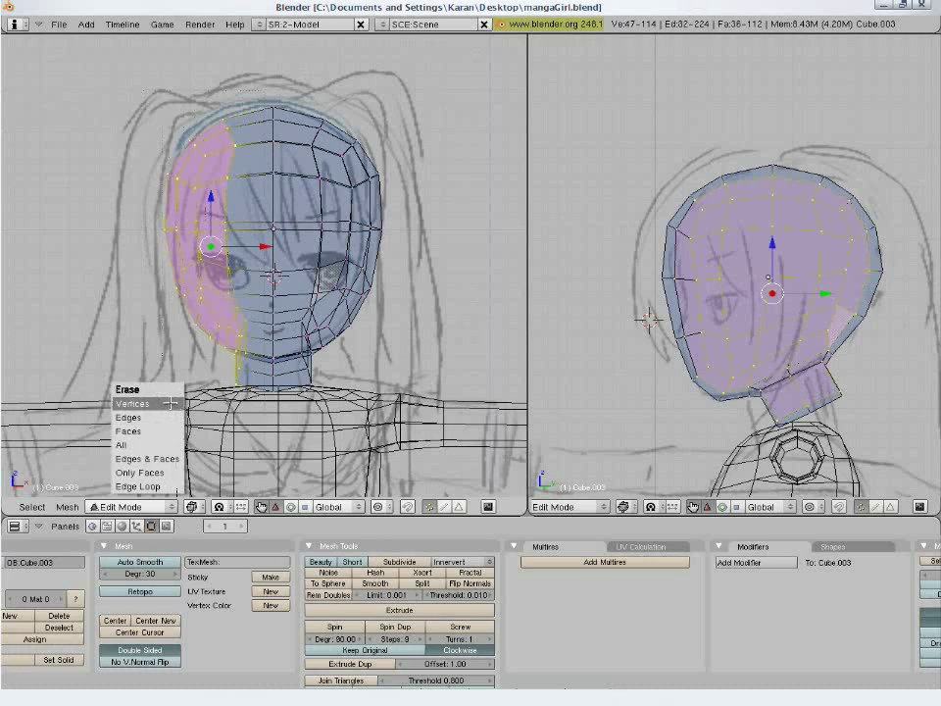
{"action": "left_click", "coordinate": [169, 403]}
Add a Mirror modifier across X to the remaining half of the head and switch the front view back to solid shading.
{"action": "left_click", "coordinate": [774, 563]}
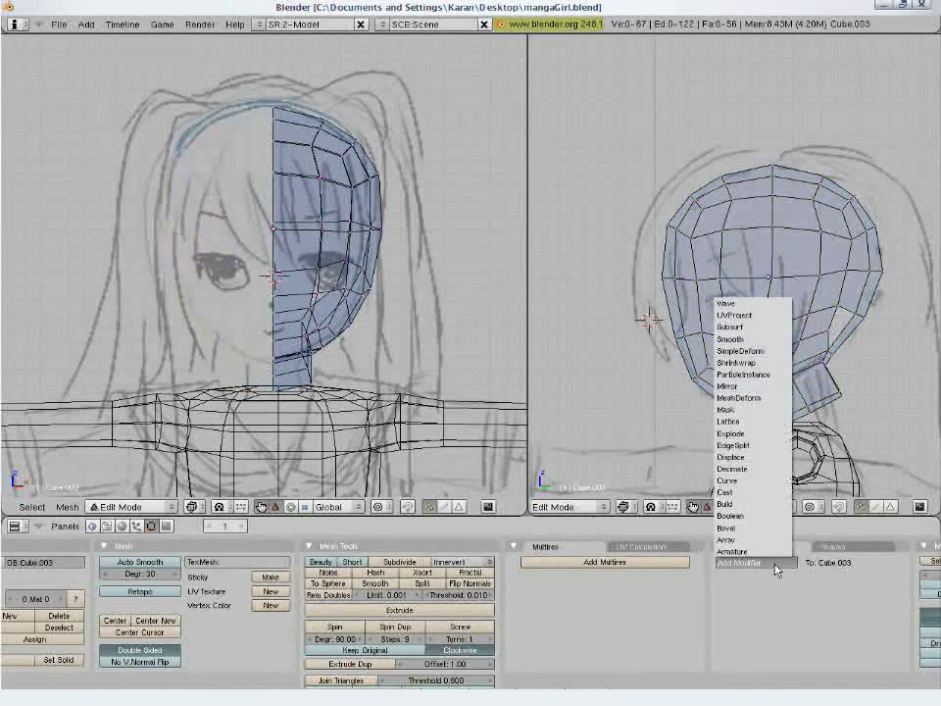
{"action": "left_click", "coordinate": [754, 386]}
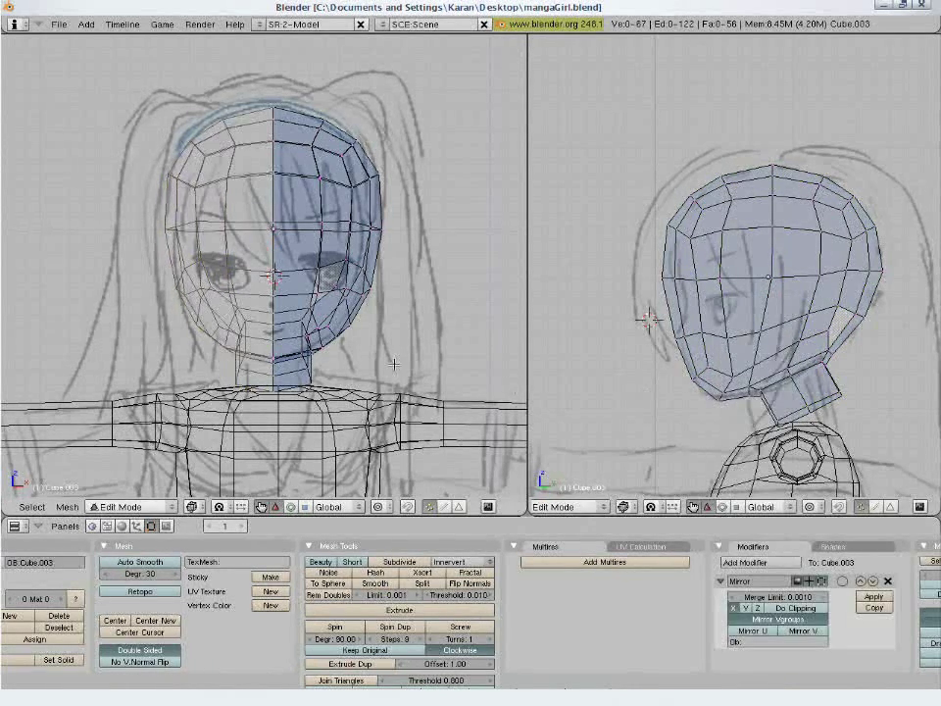
{"action": "key", "text": "Tab"}
{"action": "key", "text": "Tab"}
{"action": "key", "text": "z"}
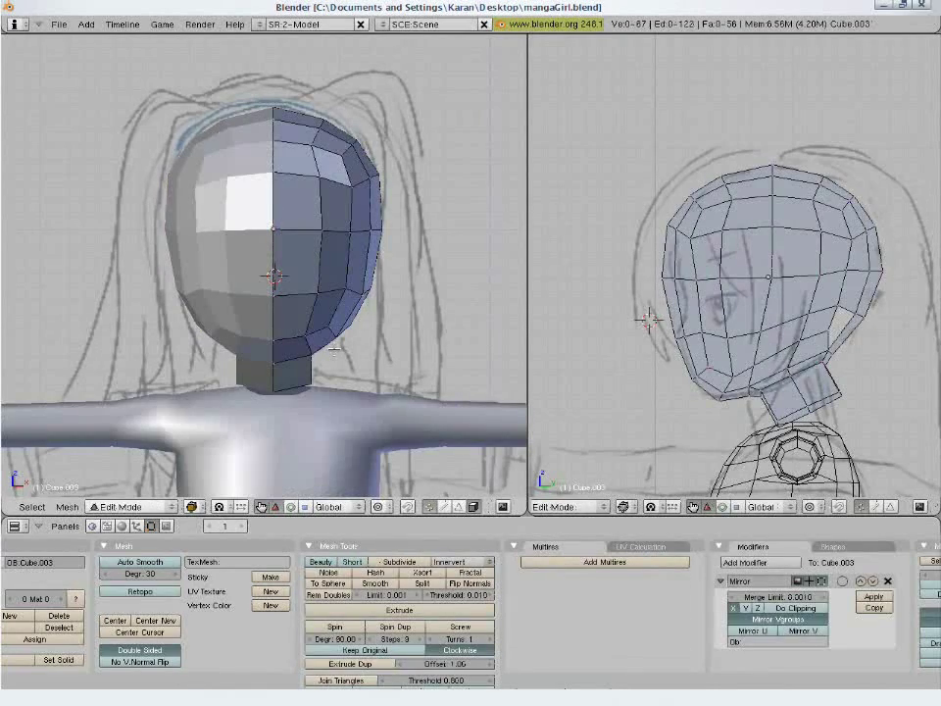
Enable cage editing and Do Clipping for the head's Mirror modifier, and test the clipping by moving all vertices.
{"action": "left_click", "coordinate": [841, 581]}
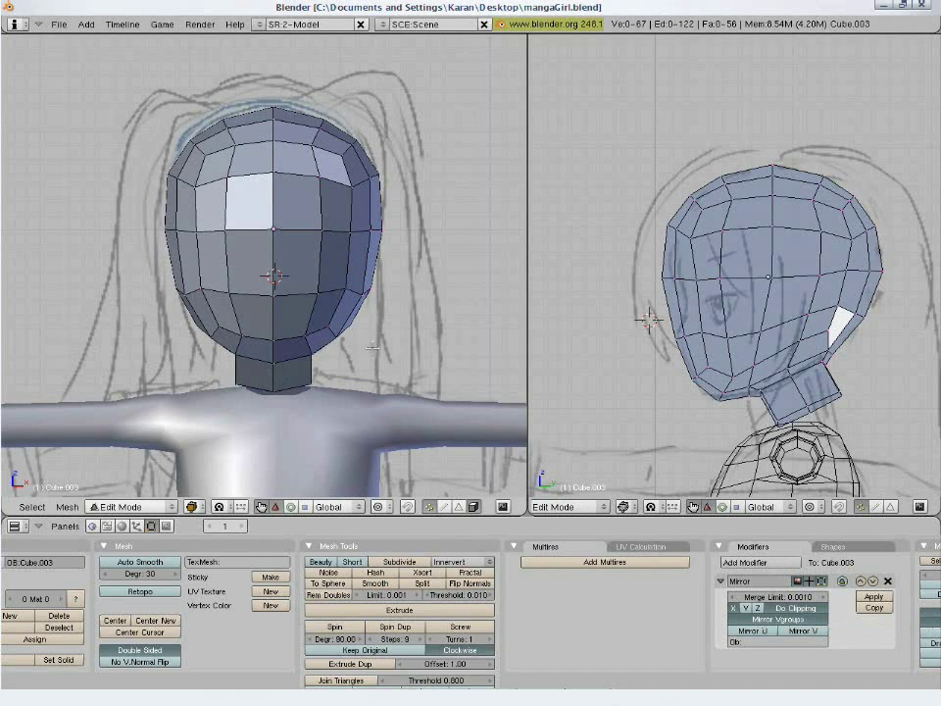
{"action": "key", "text": "a"}
{"action": "key", "text": "g"}
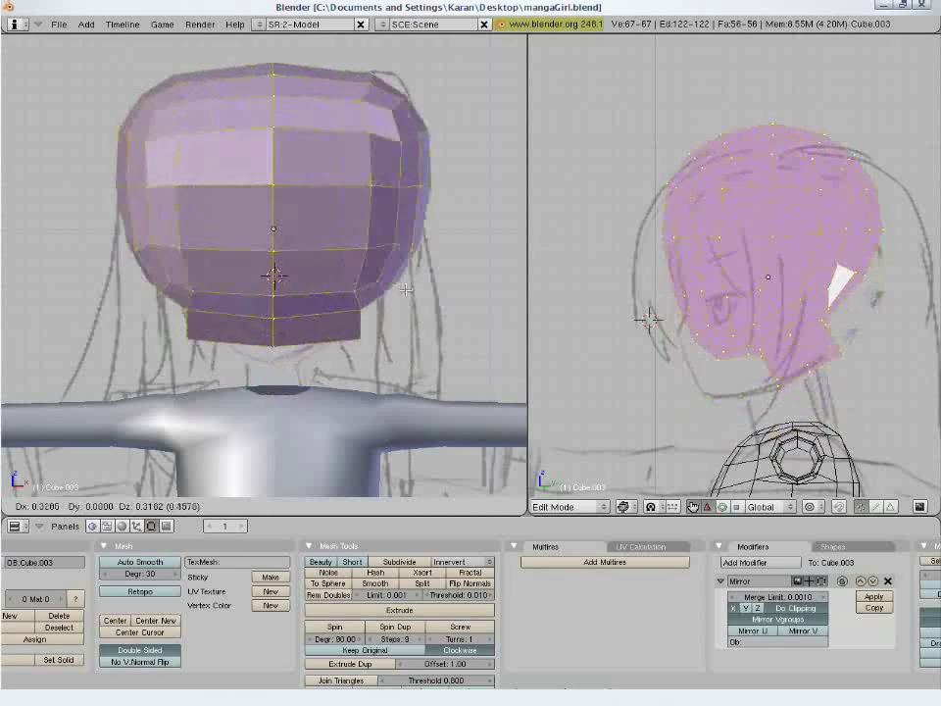
{"action": "right_click", "coordinate": [348, 333]}
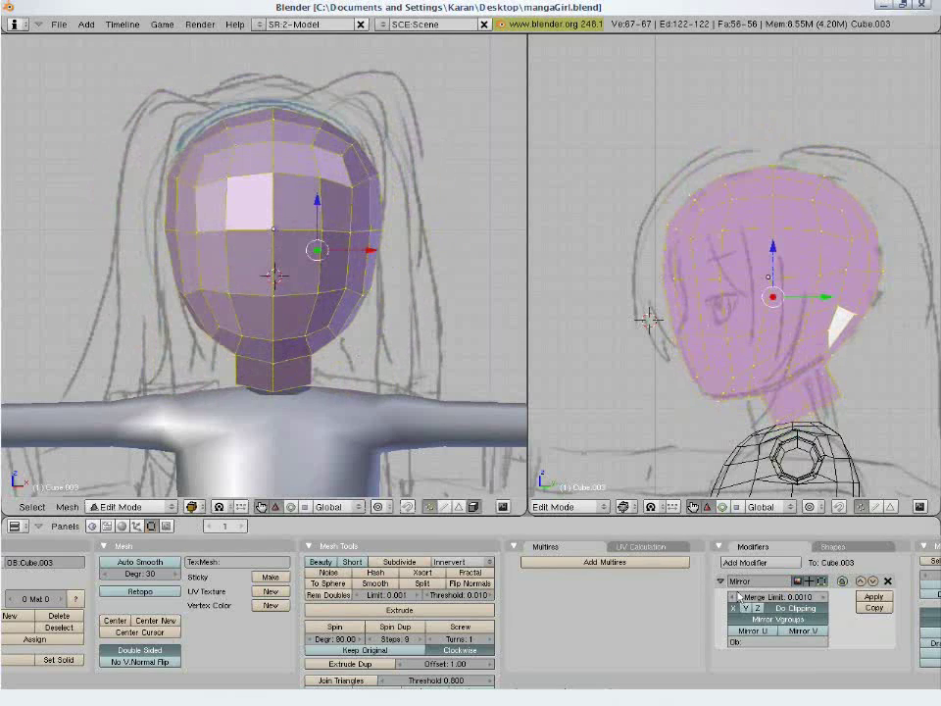
Compare moving the whole head half with Do Clipping off and on, leaving the option enabled.
{"action": "left_click", "coordinate": [786, 611]}
{"action": "key", "text": "g"}
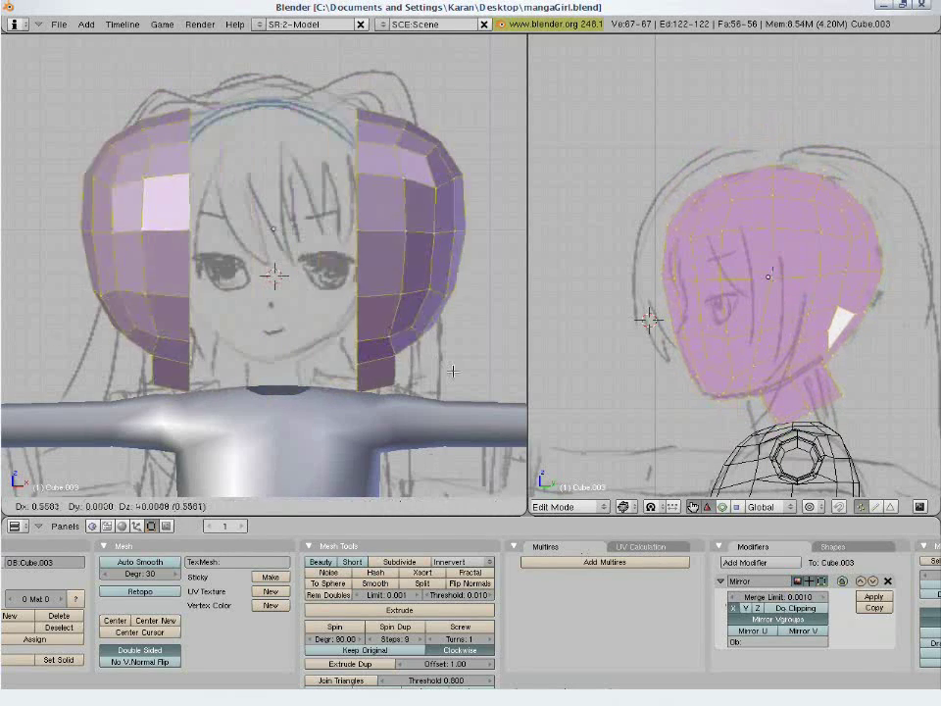
{"action": "right_click", "coordinate": [394, 360]}
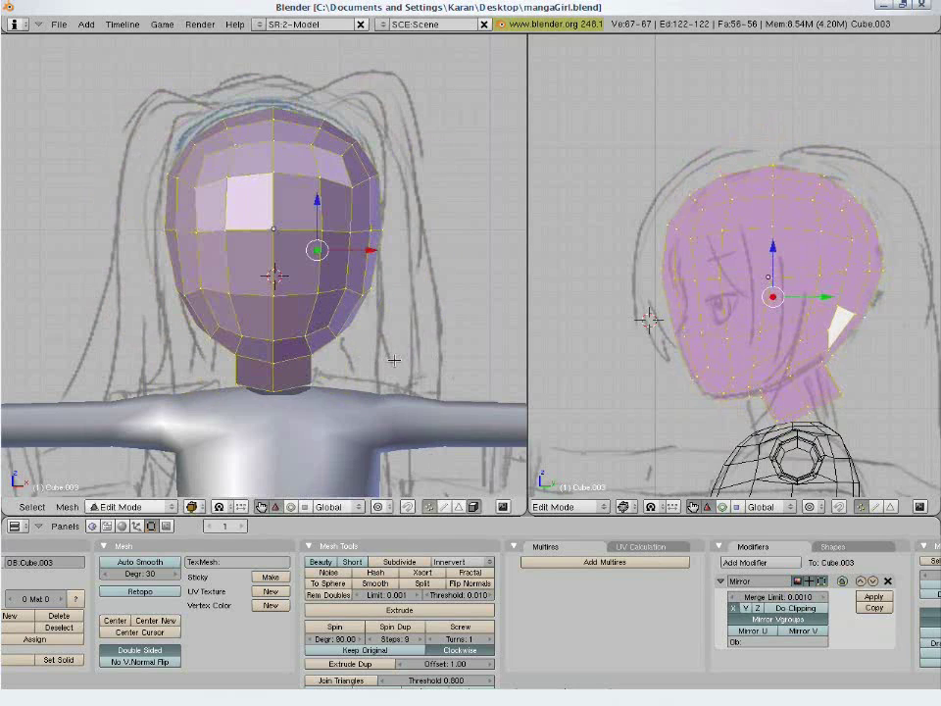
{"action": "left_click", "coordinate": [823, 610]}
{"action": "key", "text": "g"}
{"action": "right_click", "coordinate": [375, 269]}
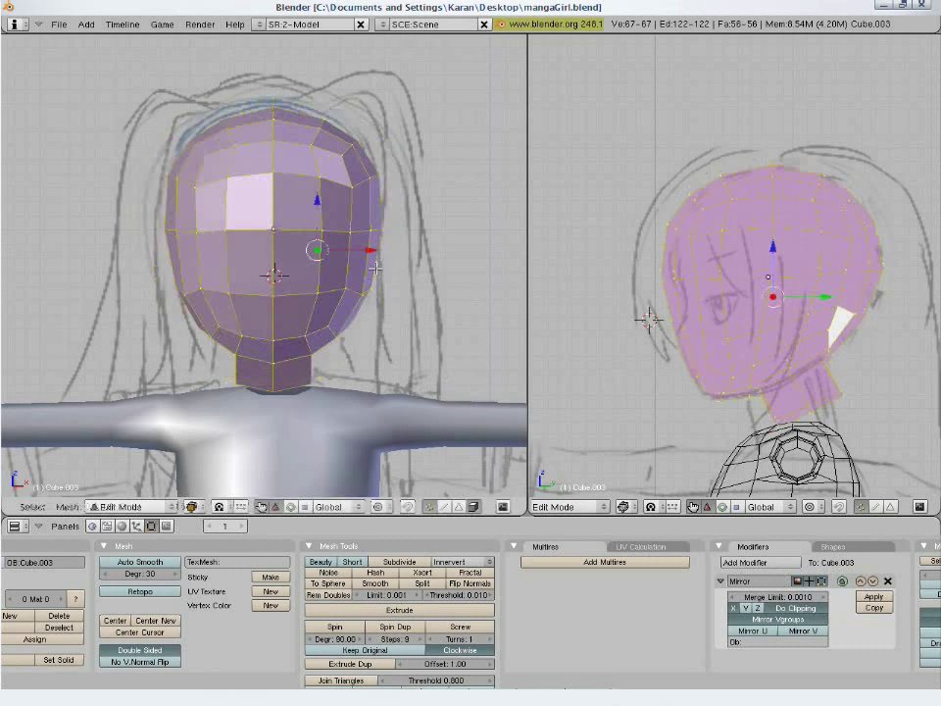
Cut a vertical edge loop through the head and neck, positioned close to the mirror's centre line.
{"action": "key", "text": "a"}
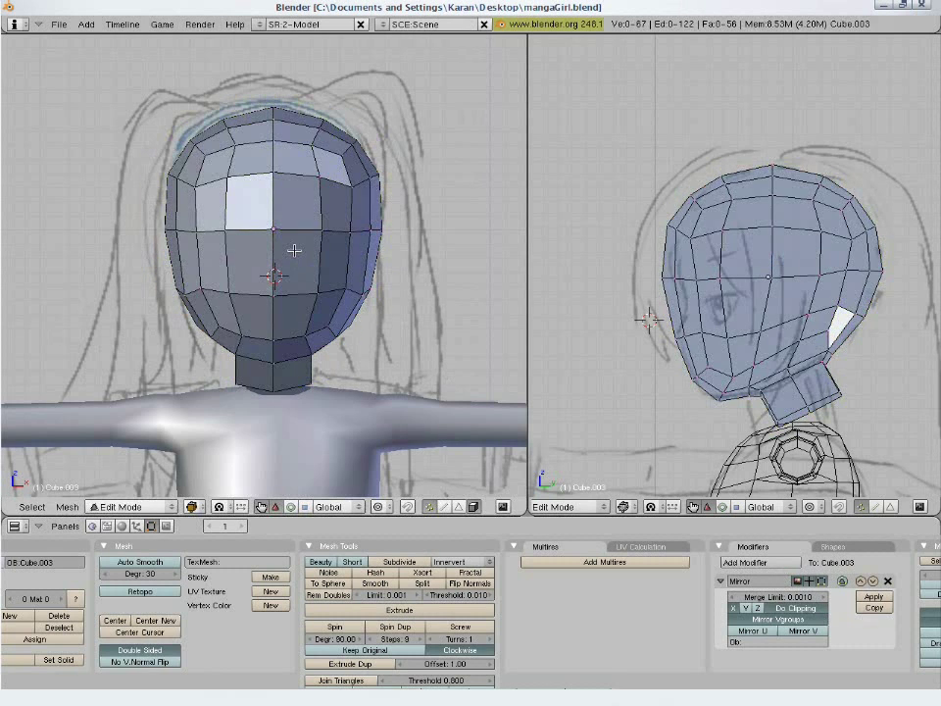
{"action": "key", "text": "a"}
{"action": "key", "text": "ctrl+r"}
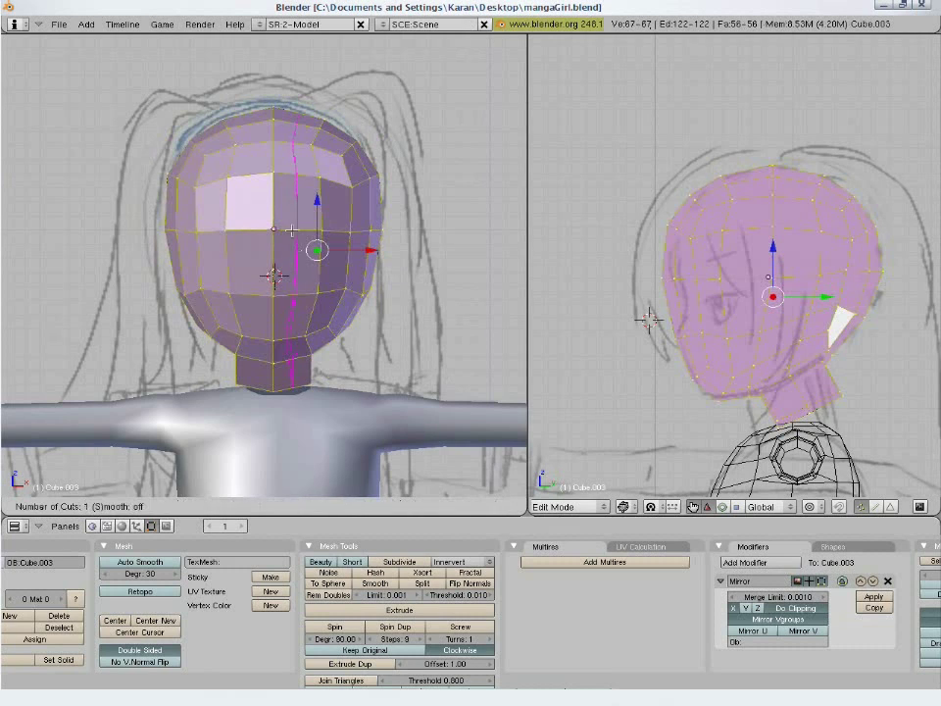
{"action": "left_click", "coordinate": [292, 229]}
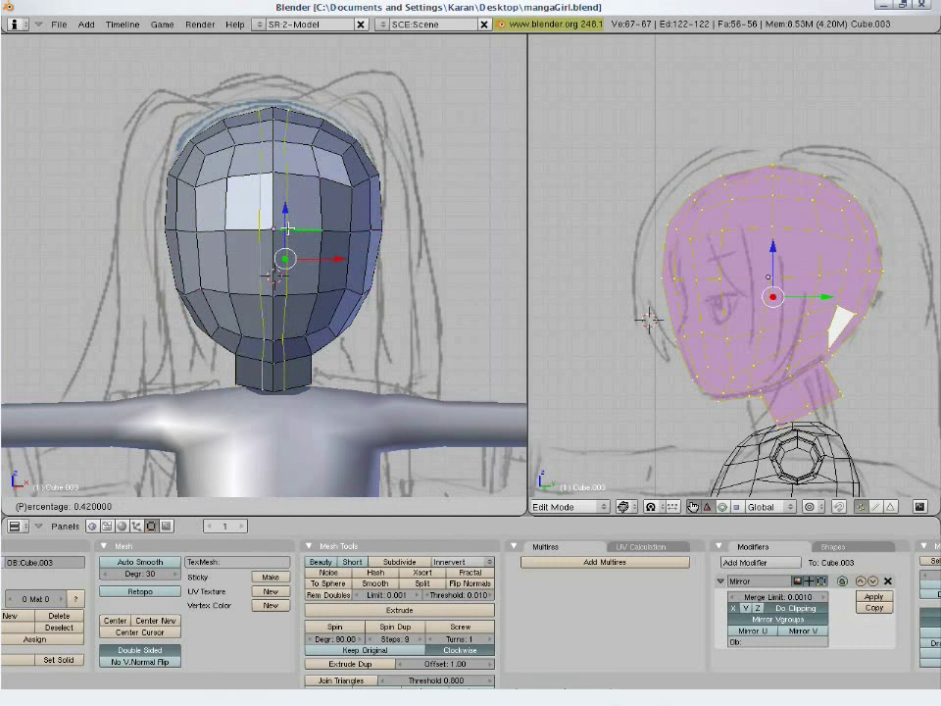
{"action": "left_click", "coordinate": [288, 228]}
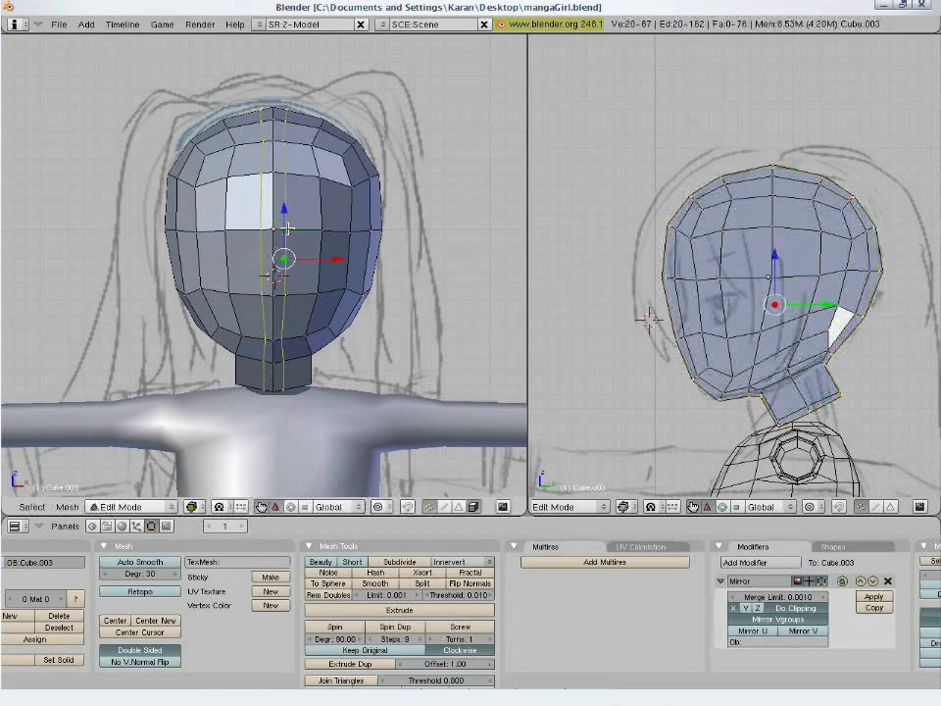
In wireframe, box-select the forehead and crown vertices of the new vertical loop, move them outward from the centre, and restore solid shading.
{"action": "key", "text": "z"}
{"action": "scroll", "coordinate": [293, 158], "scroll_direction": "up", "scroll_amount": 1}
{"action": "scroll", "coordinate": [293, 159], "scroll_direction": "up", "scroll_amount": 1}
{"action": "key", "text": "z"}
{"action": "key", "text": "a"}
{"action": "key", "text": "b"}
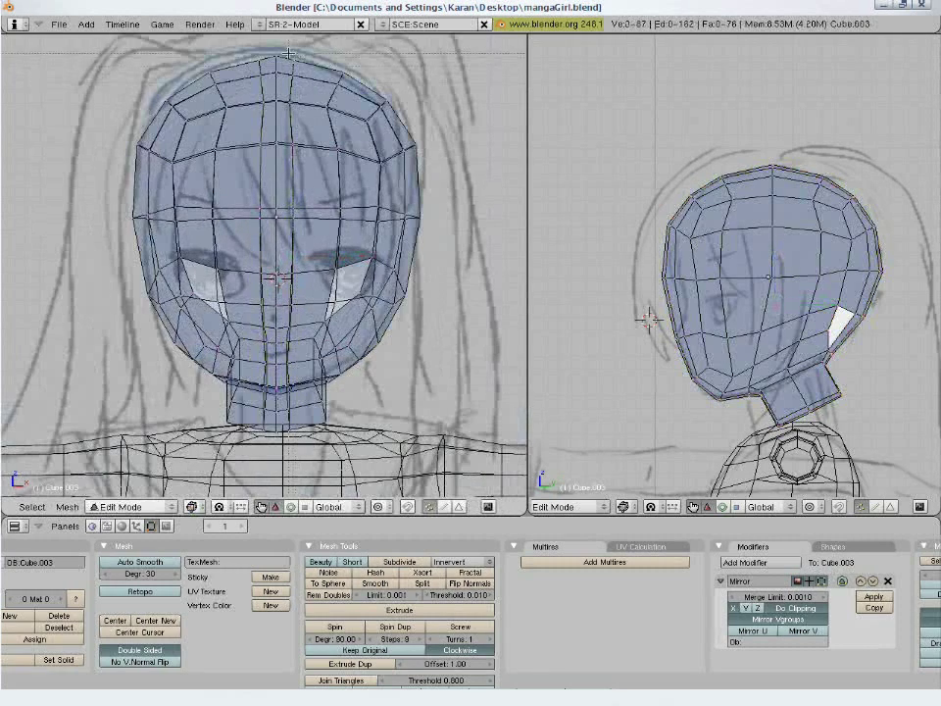
{"action": "left_click_drag", "start_coordinate": [286, 52], "coordinate": [309, 164]}
{"action": "key", "text": "g"}
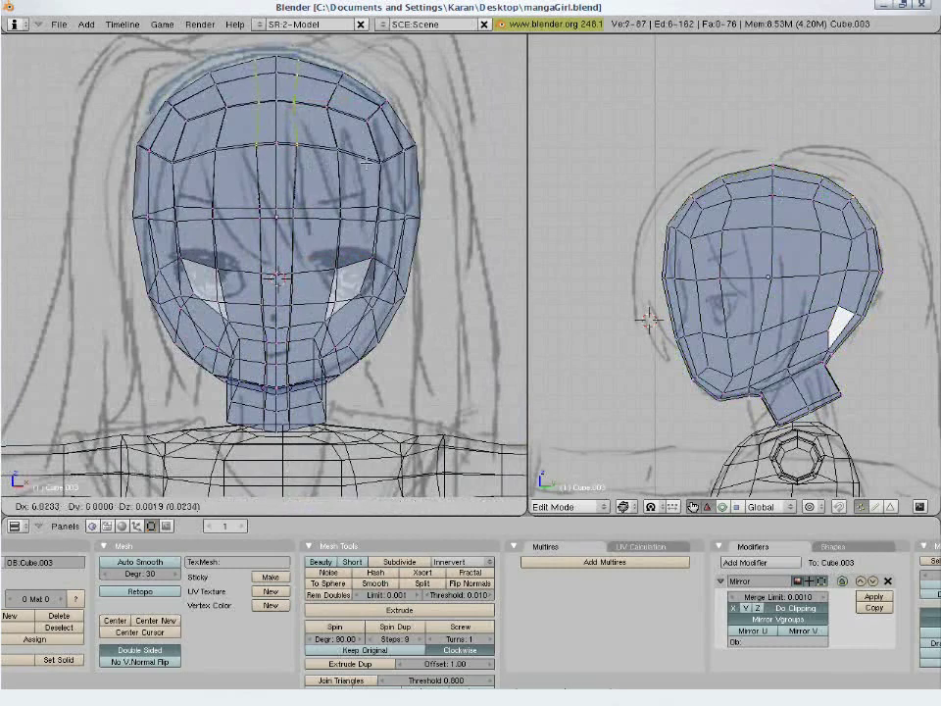
{"action": "left_click", "coordinate": [432, 186]}
{"action": "key", "text": "a"}
{"action": "key", "text": "z"}
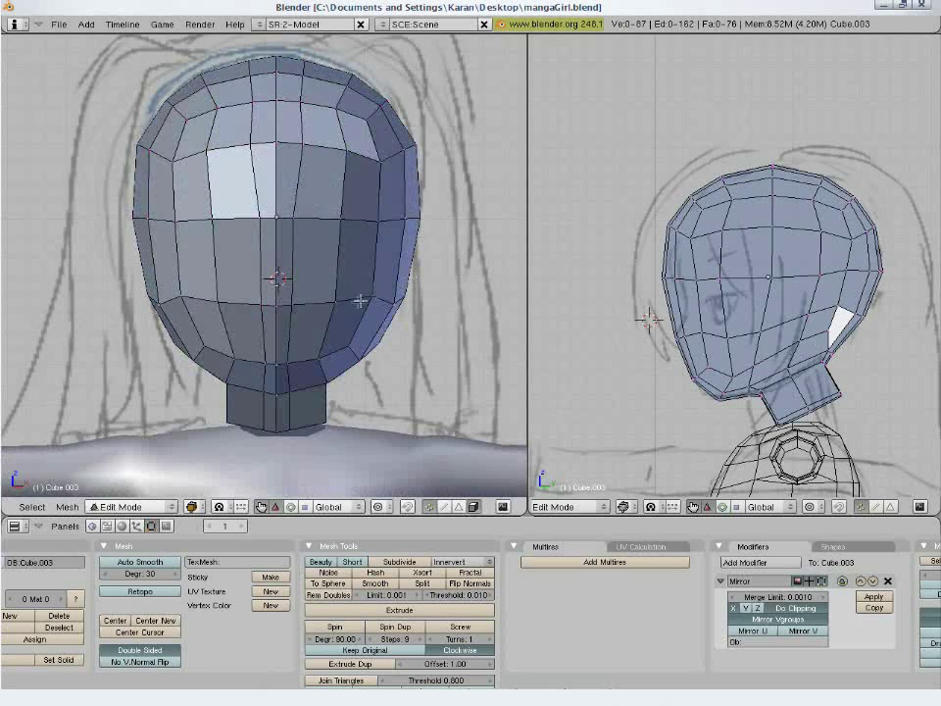
In the side view, box-select the vertical row of vertices beside the eye and shift them towards the back of the head.
{"action": "scroll", "coordinate": [716, 347], "scroll_direction": "up", "scroll_amount": 2}
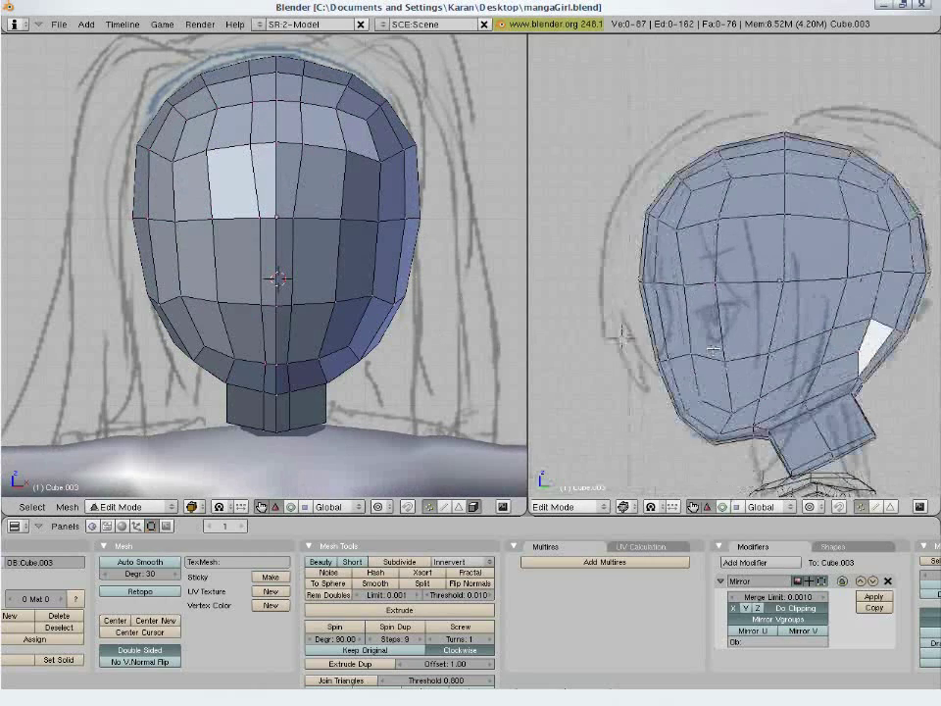
{"action": "middle_click_drag", "start_coordinate": [713, 336], "coordinate": [696, 294], "text": "shift"}
{"action": "key", "text": "z"}
{"action": "key", "text": "z"}
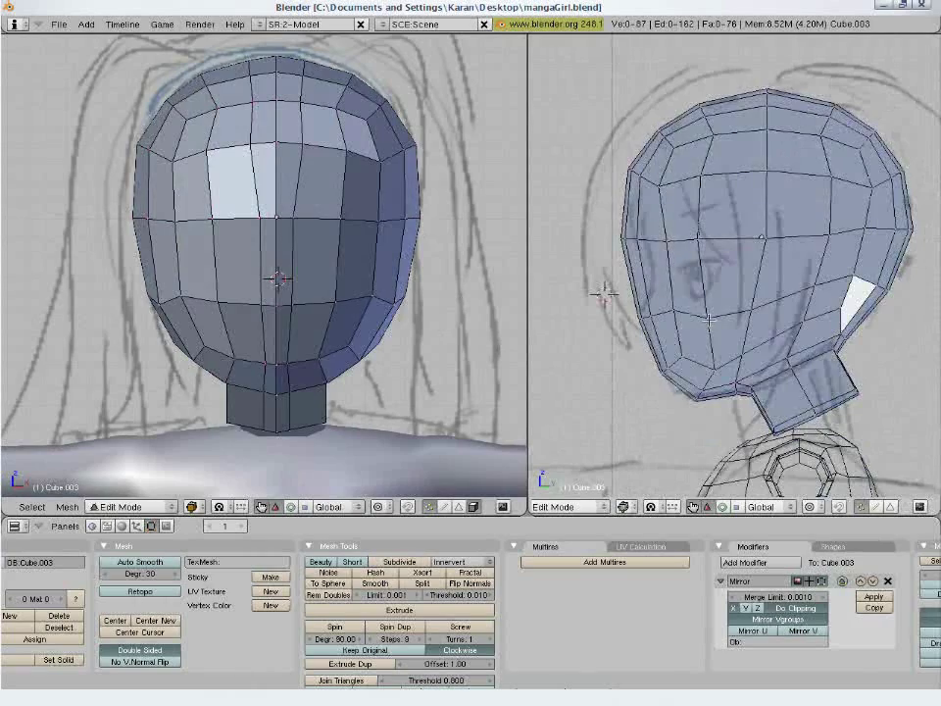
{"action": "key", "text": "a"}
{"action": "key", "text": "a"}
{"action": "key", "text": "b"}
{"action": "left_click_drag", "start_coordinate": [688, 231], "coordinate": [713, 336]}
{"action": "key", "text": "g"}
{"action": "left_click", "coordinate": [732, 275]}
Select the cheek vertex below the eye in the side view and nudge it backward and upward.
{"action": "key", "text": "a"}
{"action": "key", "text": "b"}
{"action": "key", "text": "g"}
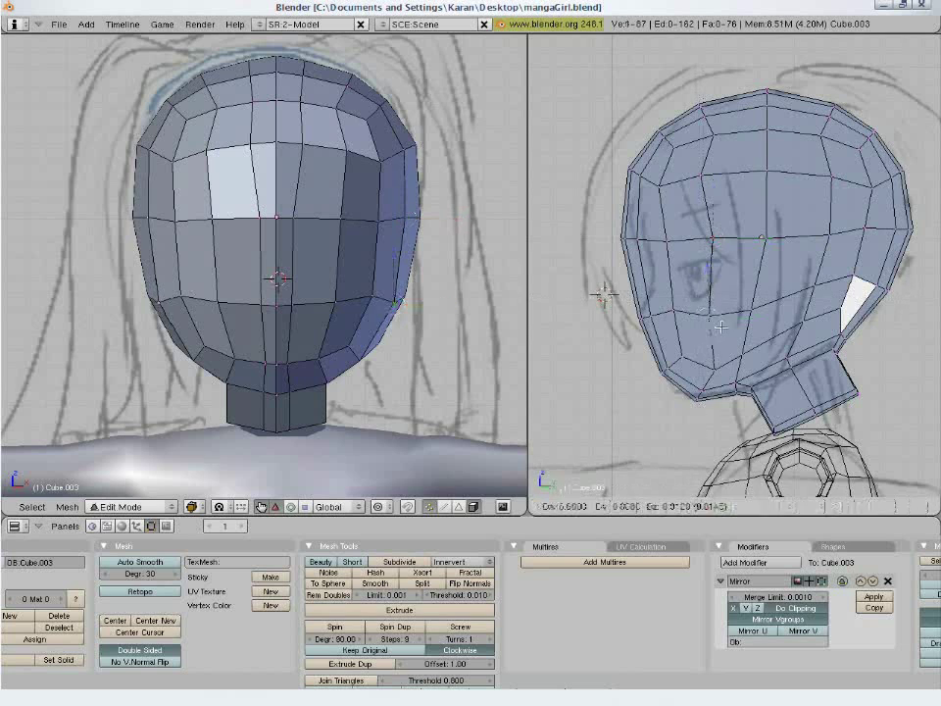
{"action": "left_click", "coordinate": [726, 321]}
{"action": "key", "text": "a"}
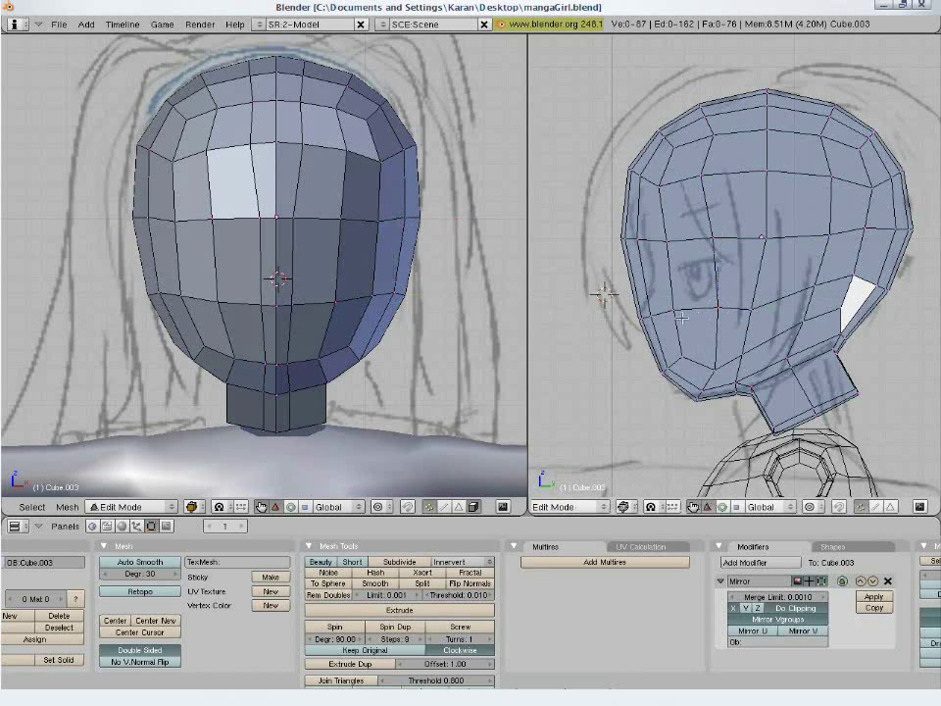
{"action": "right_click", "coordinate": [375, 298]}
{"action": "key", "text": "z"}
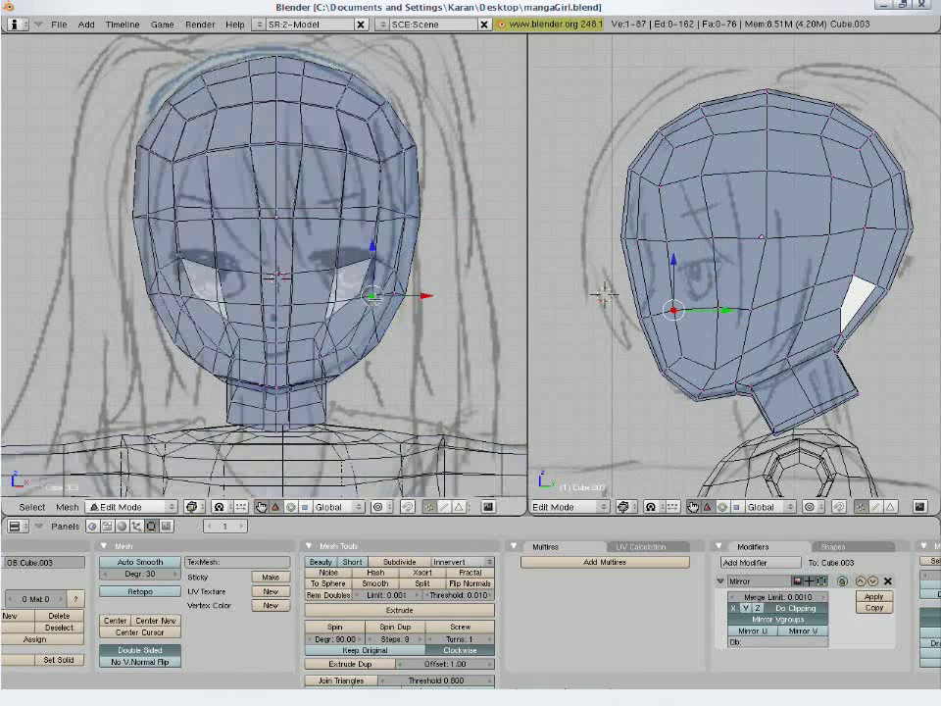
{"action": "key", "text": "z"}
{"action": "key", "text": "a"}
{"action": "key", "text": "a"}
{"action": "key", "text": "a"}
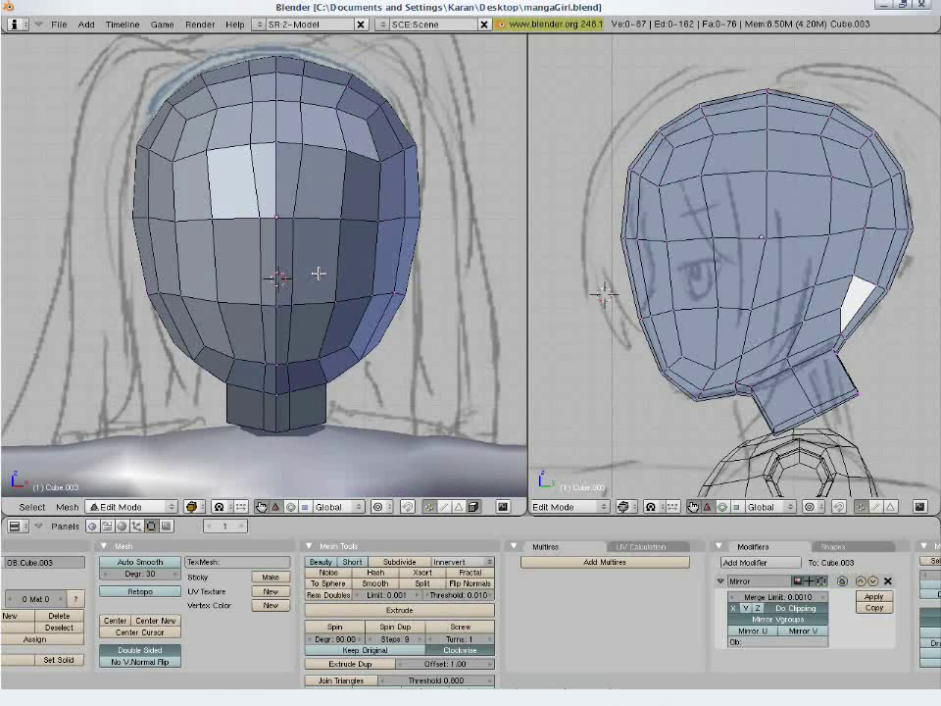
Cut a horizontal edge loop around the face between the eye line and the cheeks, and pick two vertices above it.
{"action": "key", "text": "ctrl+r"}
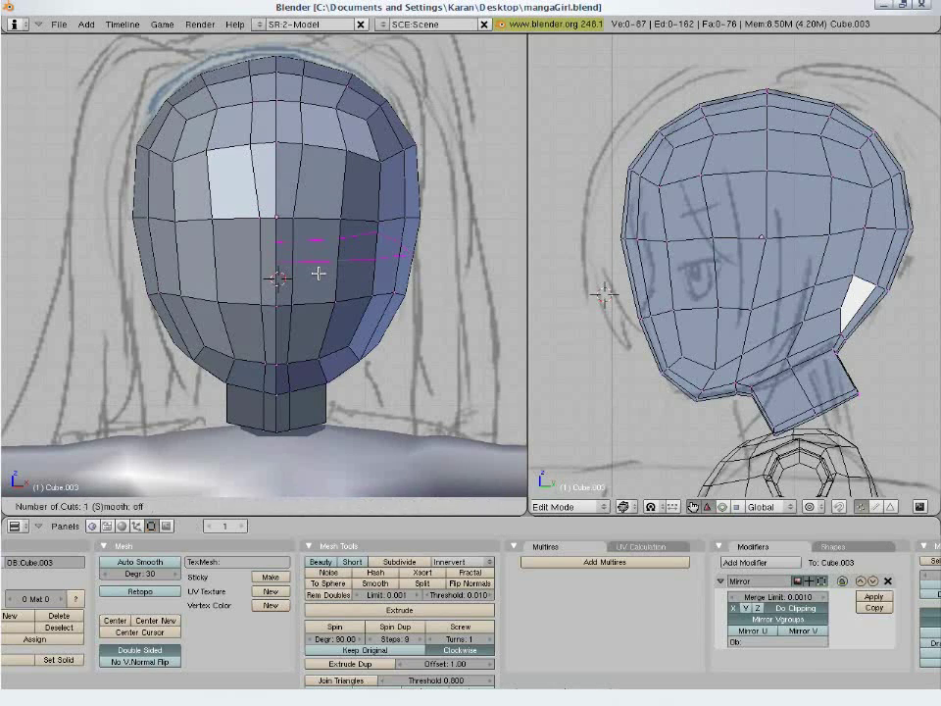
{"action": "left_click", "coordinate": [319, 275]}
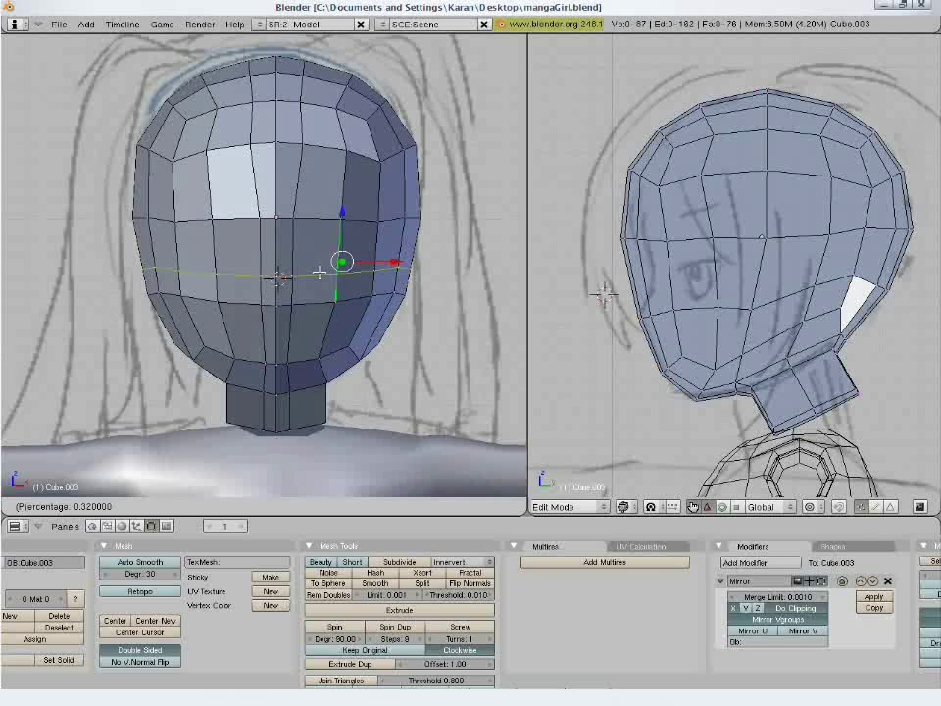
{"action": "left_click", "coordinate": [318, 273]}
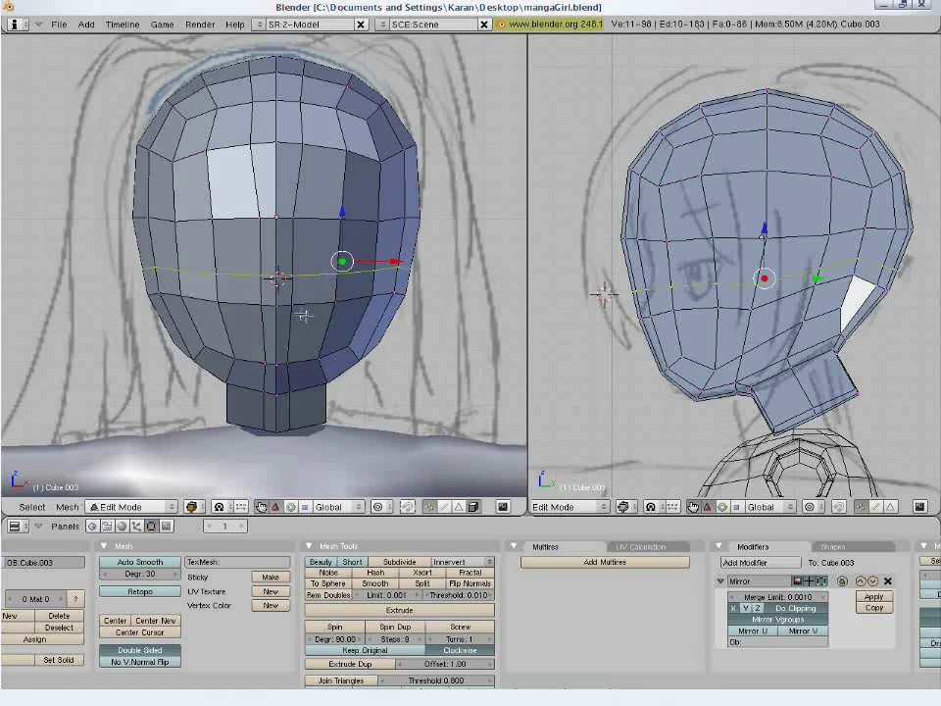
{"action": "key", "text": "a"}
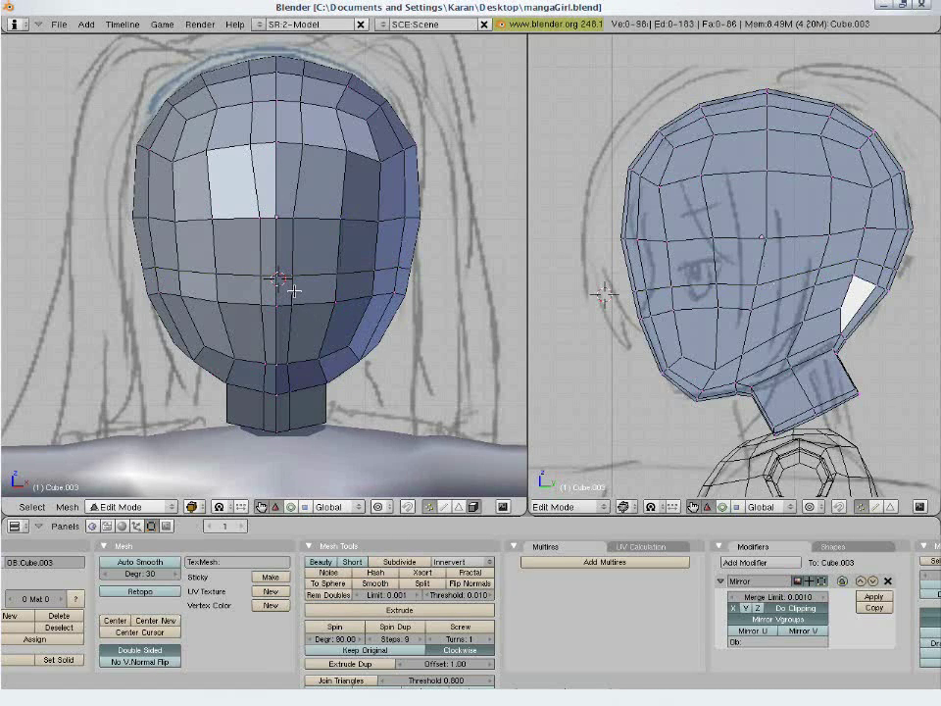
{"action": "right_click", "coordinate": [349, 223]}
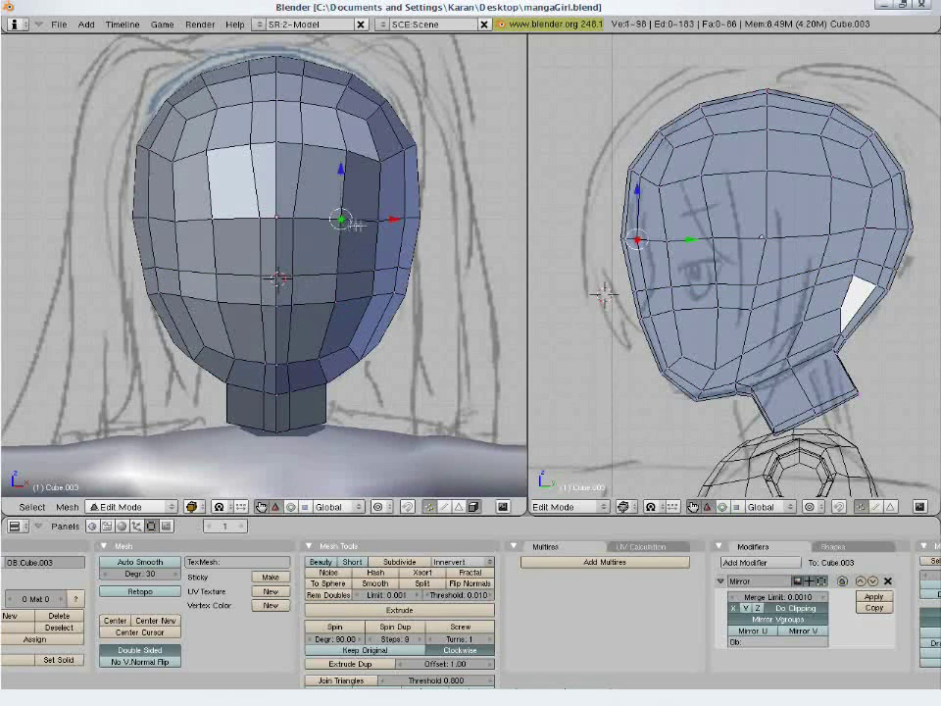
{"action": "right_click", "coordinate": [363, 225], "text": "shift"}
{"action": "key", "text": "a"}
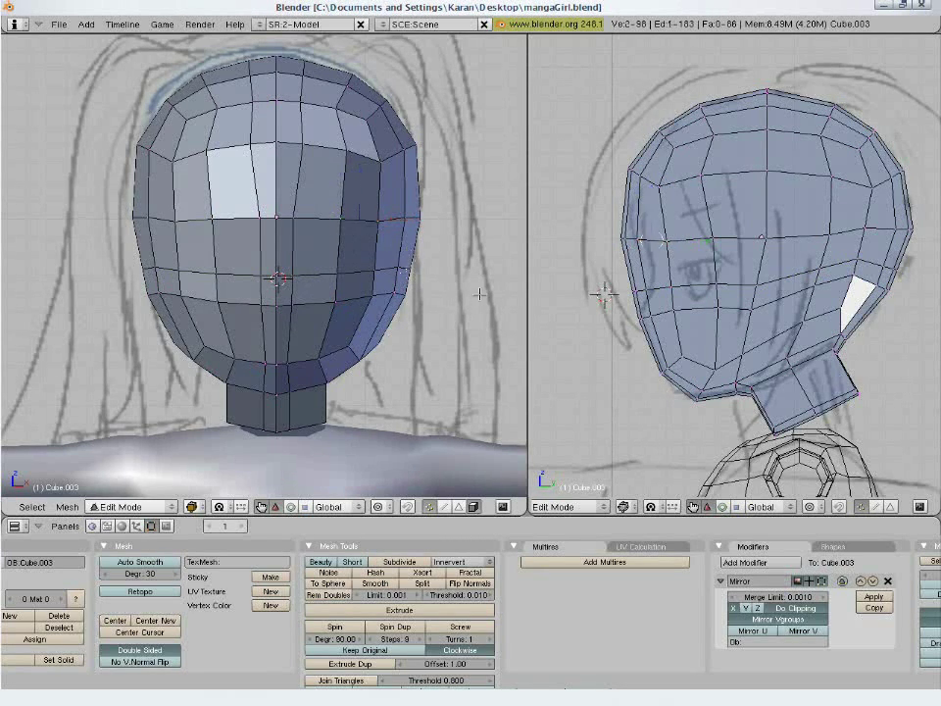
Undo the last horizontal loop cut across the face.
{"action": "key", "text": "ctrl+z"}
{"action": "key", "text": "ctrl+z"}
{"action": "key", "text": "ctrl+z"}
{"action": "key", "text": "ctrl+z"}
{"action": "key", "text": "ctrl+z"}
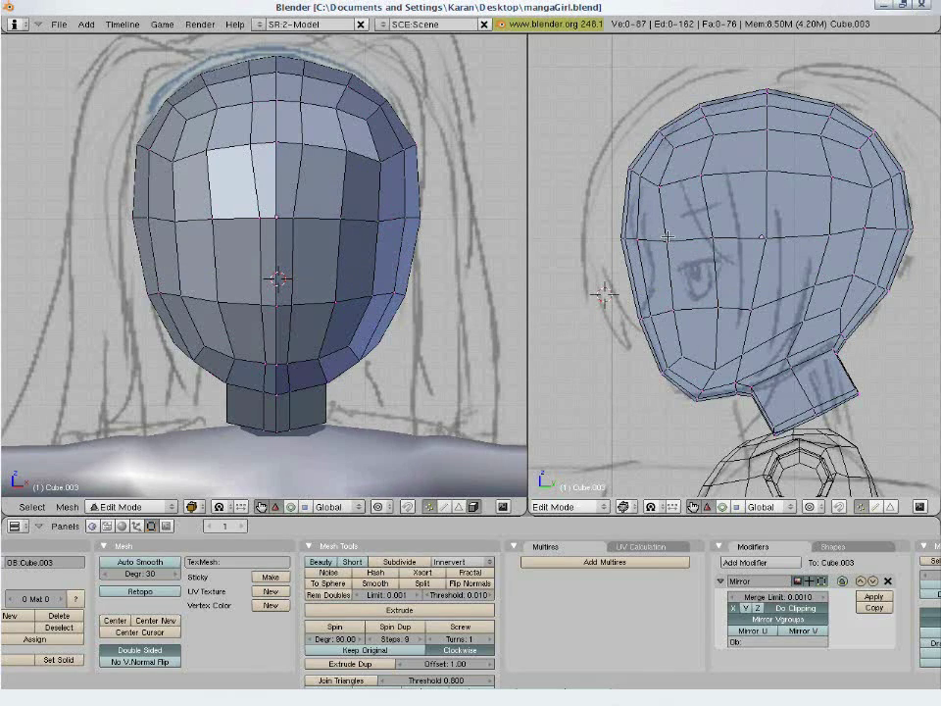
Cut a horizontal edge loop around the head at brow level in the side view and scale it up to about 1.02.
{"action": "key", "text": "ctrl+r"}
{"action": "left_click", "coordinate": [667, 220]}
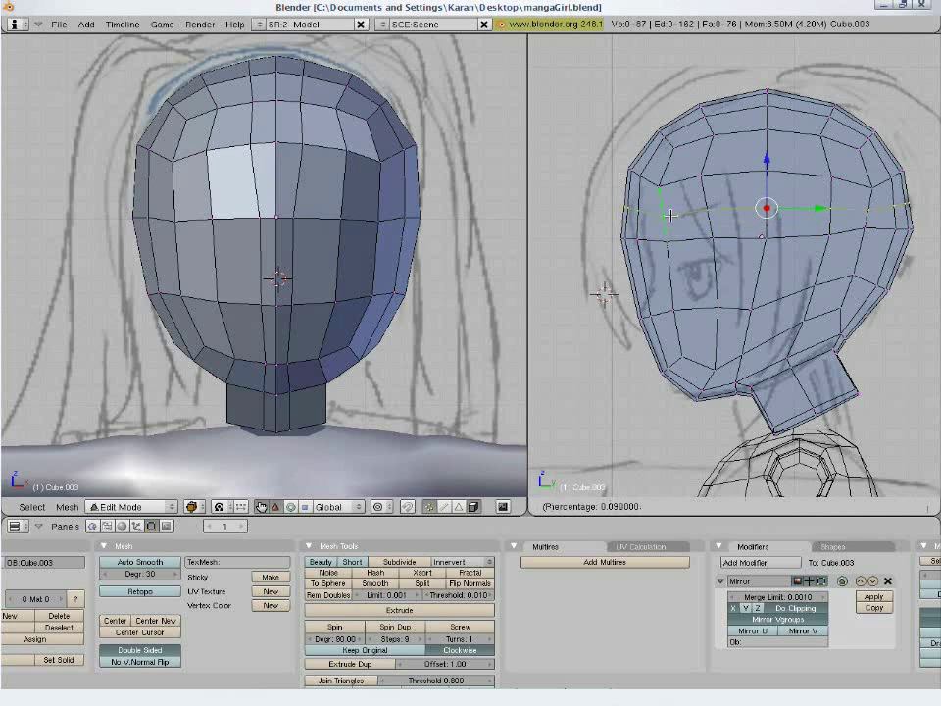
{"action": "left_click", "coordinate": [669, 215]}
{"action": "key", "text": "s"}
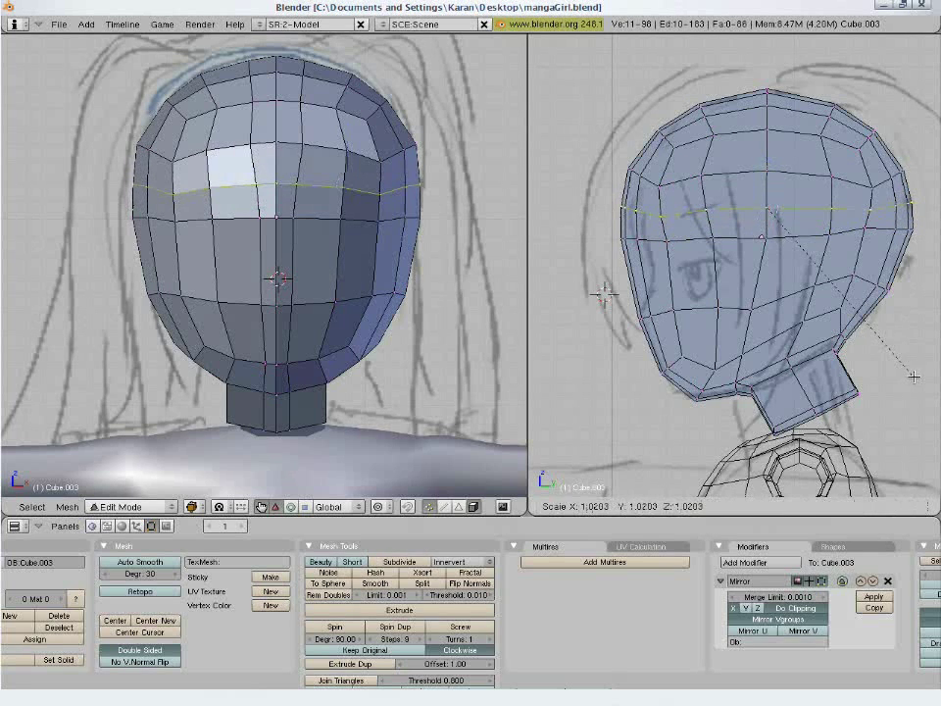
{"action": "left_click", "coordinate": [914, 377]}
{"action": "key", "text": "a"}
Select the edge loop below the brow loop, move it down to eye level, and scale it to about 0.99.
{"action": "right_click", "coordinate": [699, 241], "text": "alt"}
{"action": "key", "text": "g"}
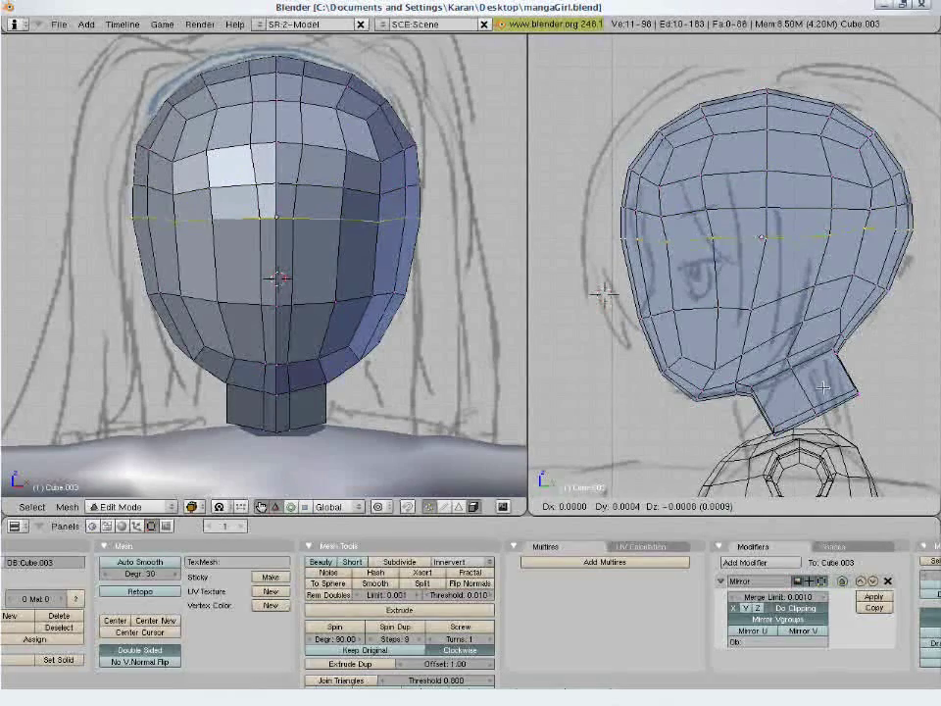
{"action": "left_click", "coordinate": [797, 403]}
{"action": "key", "text": "g"}
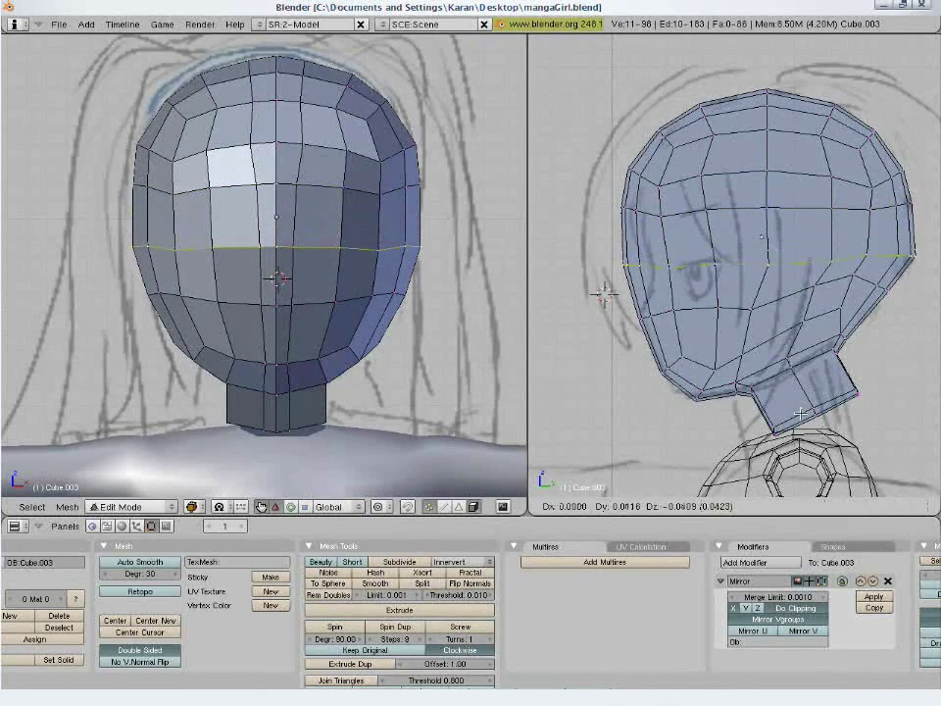
{"action": "left_click", "coordinate": [781, 353]}
{"action": "key", "text": "s"}
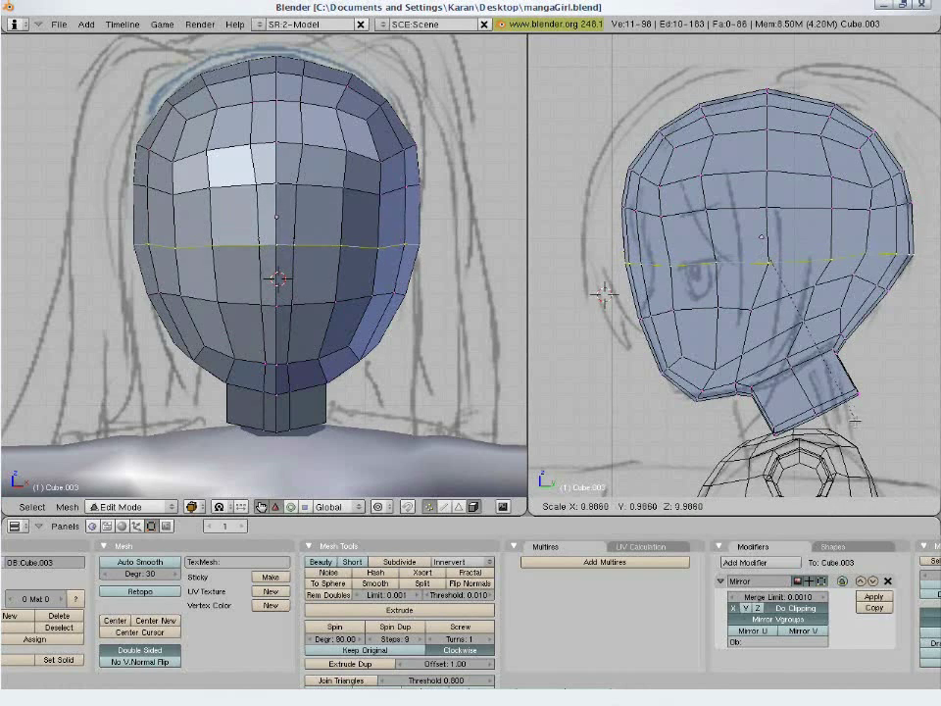
{"action": "left_click", "coordinate": [854, 417]}
Raise the eye-level edge loop slightly and rotate it a little in the side view.
{"action": "key", "text": "g"}
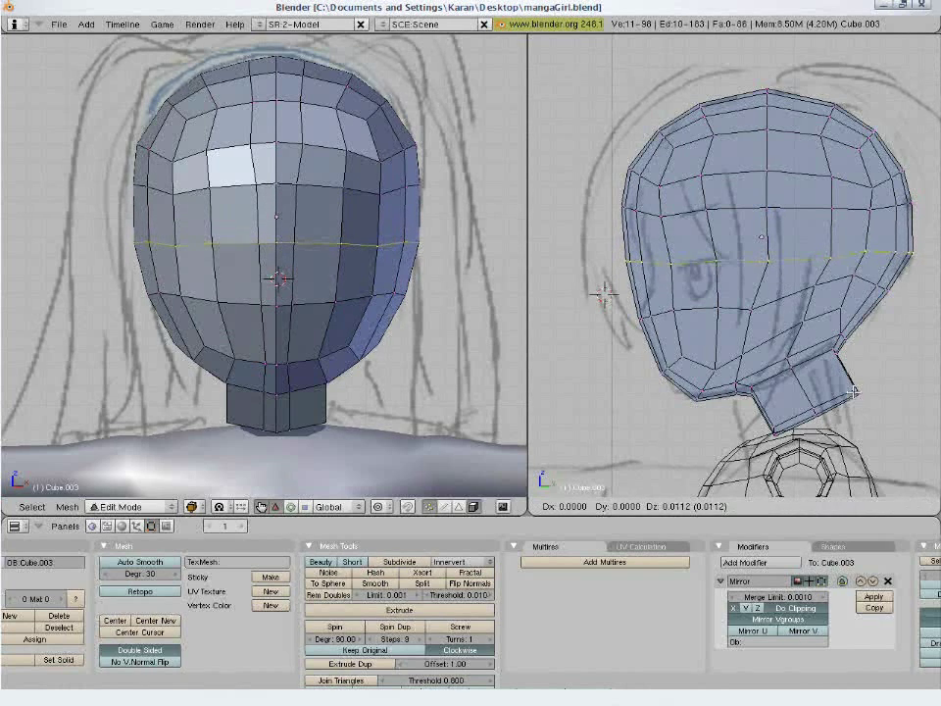
{"action": "left_click", "coordinate": [864, 405]}
{"action": "key", "text": "r"}
{"action": "left_click", "coordinate": [871, 404]}
{"action": "key", "text": "a"}
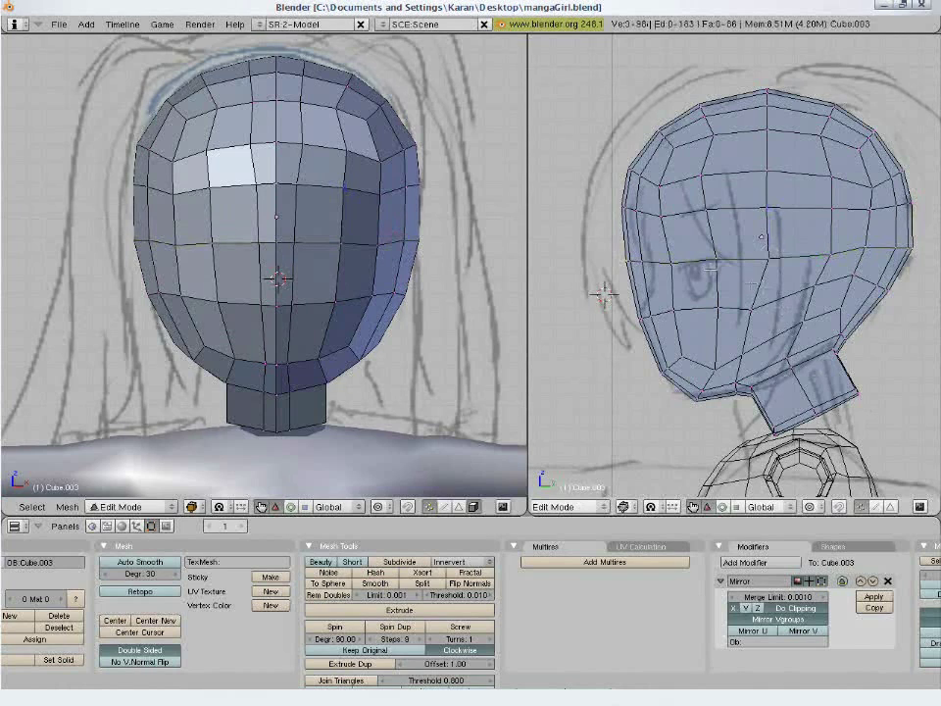
Lower the brow-loop vertex nearest the sketched eye slightly in the side view.
{"action": "key", "text": "b"}
{"action": "left_click_drag", "start_coordinate": [603, 200], "coordinate": [677, 240]}
{"action": "key", "text": "g"}
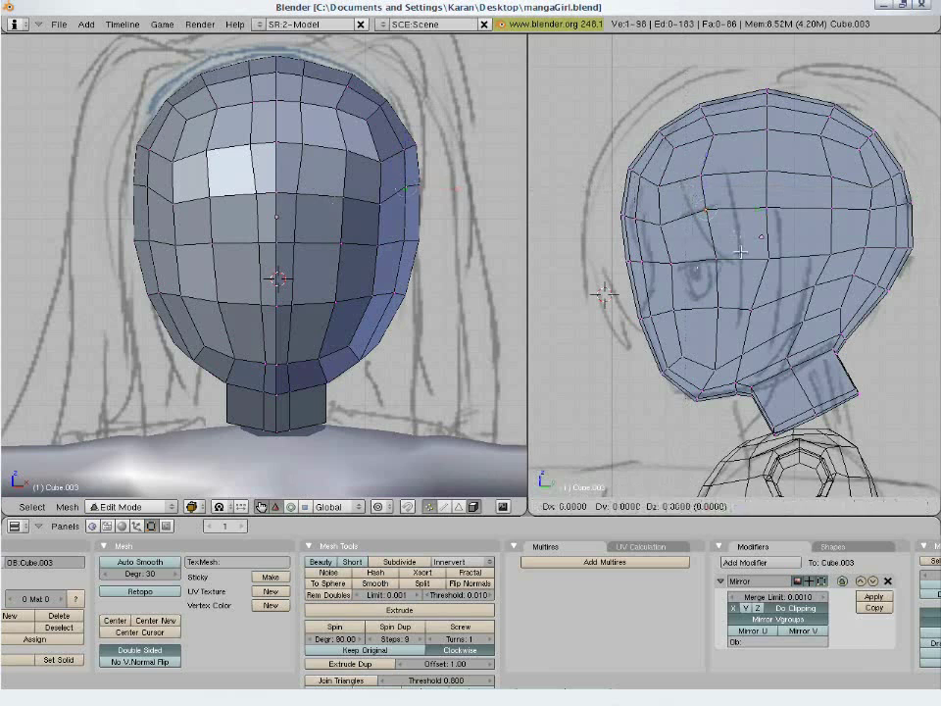
{"action": "left_click", "coordinate": [749, 289]}
{"action": "key", "text": "a"}
Switch to face selection and select the six faces covering the eye area in the front view.
{"action": "right_click", "coordinate": [671, 264]}
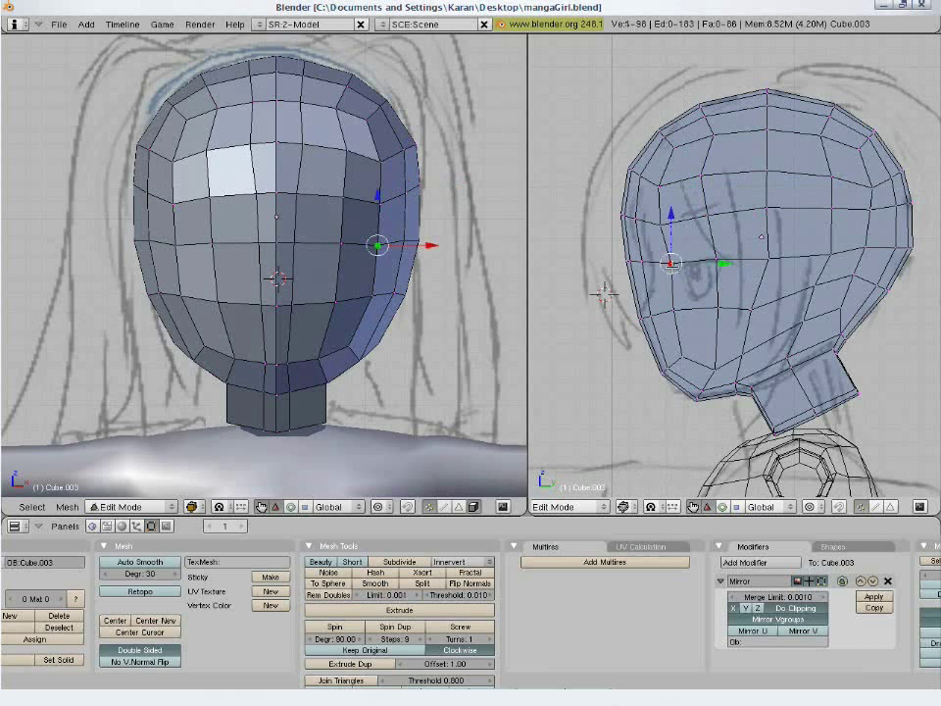
{"action": "key", "text": "a"}
{"action": "key", "text": "b"}
{"action": "key", "text": "b"}
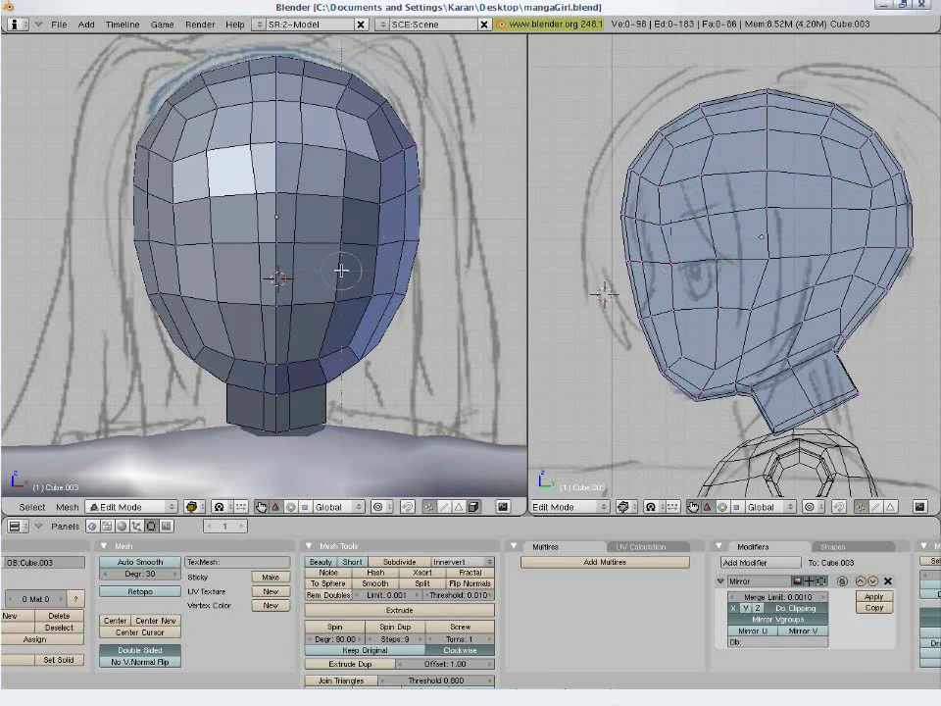
{"action": "left_click_drag", "start_coordinate": [341, 251], "coordinate": [374, 247]}
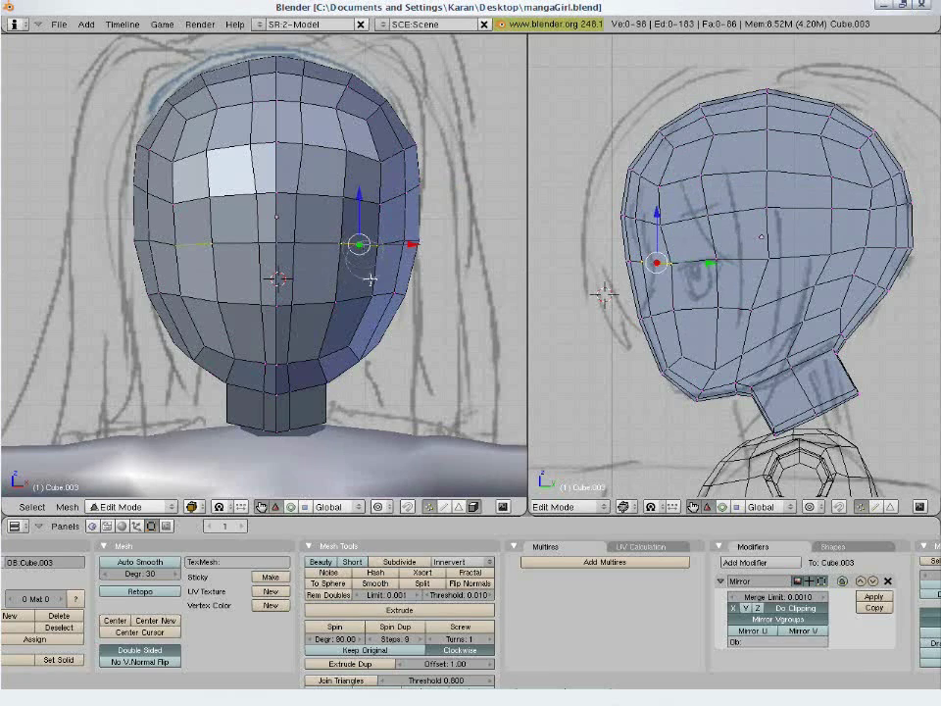
{"action": "left_click", "coordinate": [461, 507]}
{"action": "key", "text": "b"}
{"action": "key", "text": "b"}
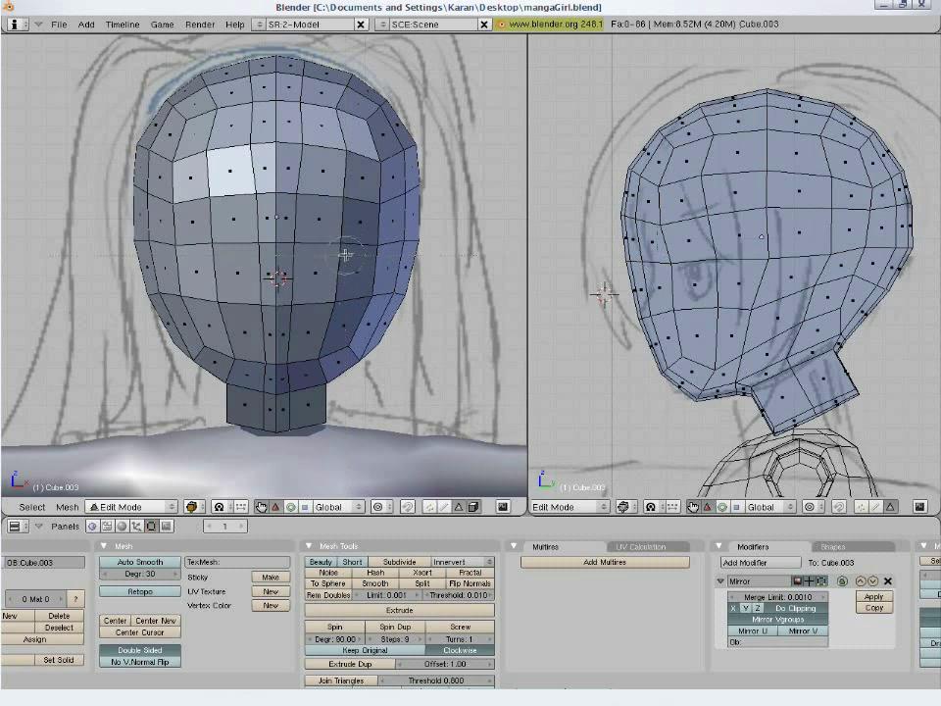
{"action": "mouse_move", "coordinate": [360, 249]}
{"action": "left_mouse_down"}
{"action": "mouse_move", "coordinate": [371, 246]}
{"action": "mouse_move", "coordinate": [355, 246]}
{"action": "left_mouse_up"}
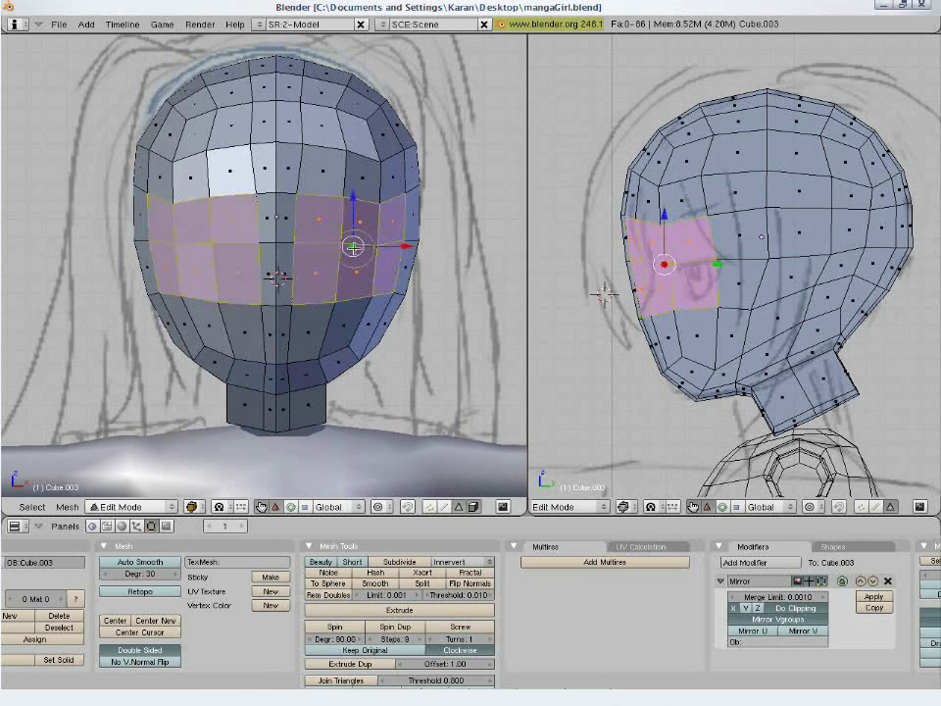
Extrude the eye faces as a region and scale them inward to form an inner eye loop.
{"action": "key", "text": "e"}
{"action": "left_click", "coordinate": [470, 393]}
{"action": "left_click", "coordinate": [475, 395]}
{"action": "key", "text": "s"}
{"action": "left_click", "coordinate": [424, 355]}
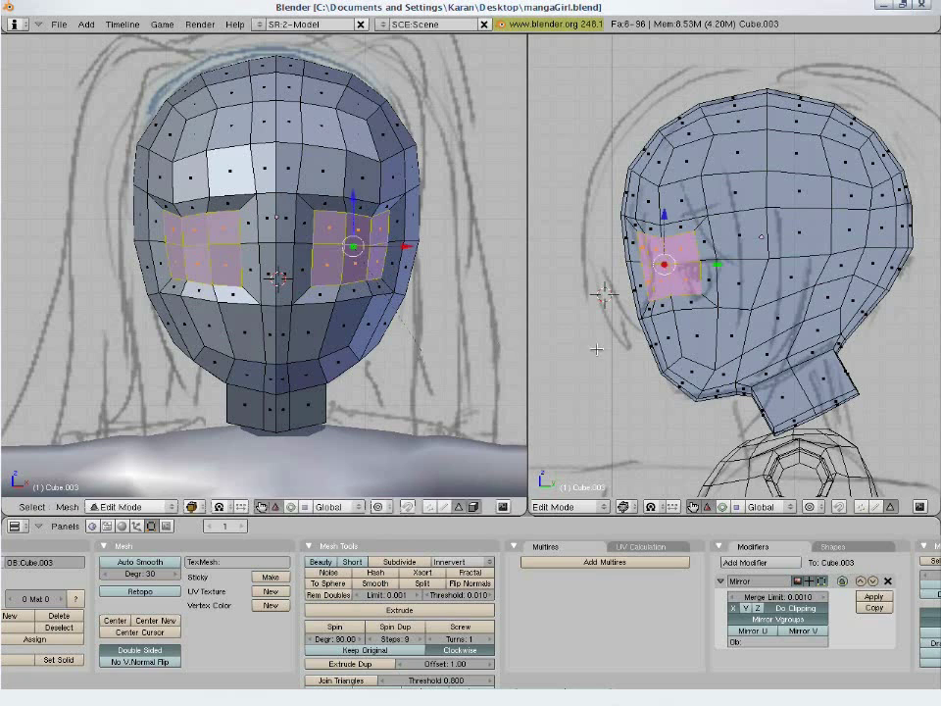
{"action": "key", "text": "a"}
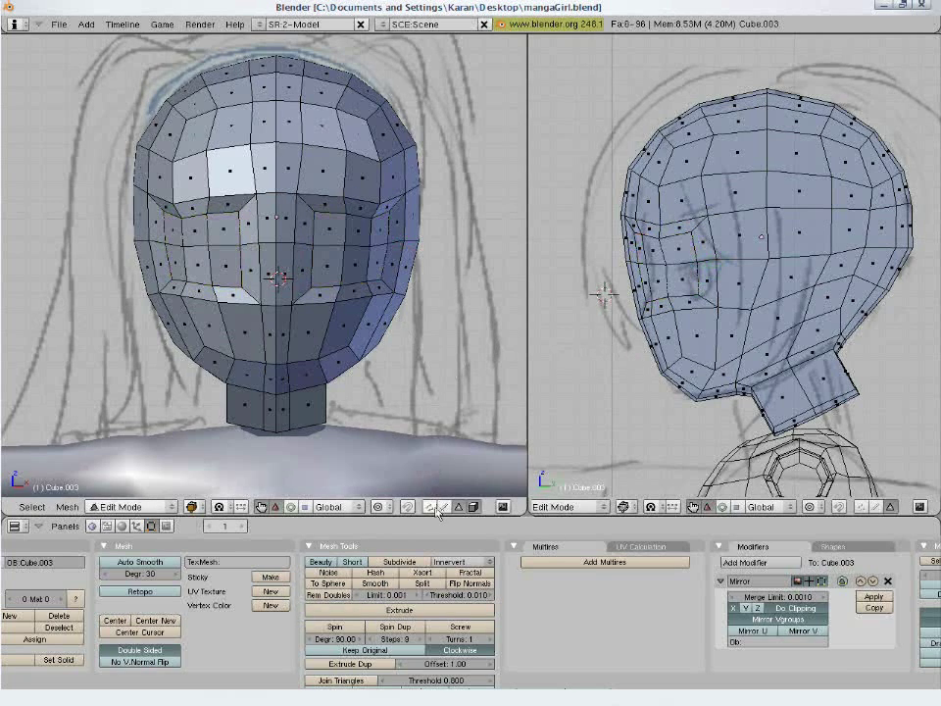
Switch to vertex selection and lower the upper outer corner vertices of the inner and surrounding eye loops.
{"action": "left_click", "coordinate": [432, 508]}
{"action": "right_click", "coordinate": [390, 211]}
{"action": "key", "text": "g"}
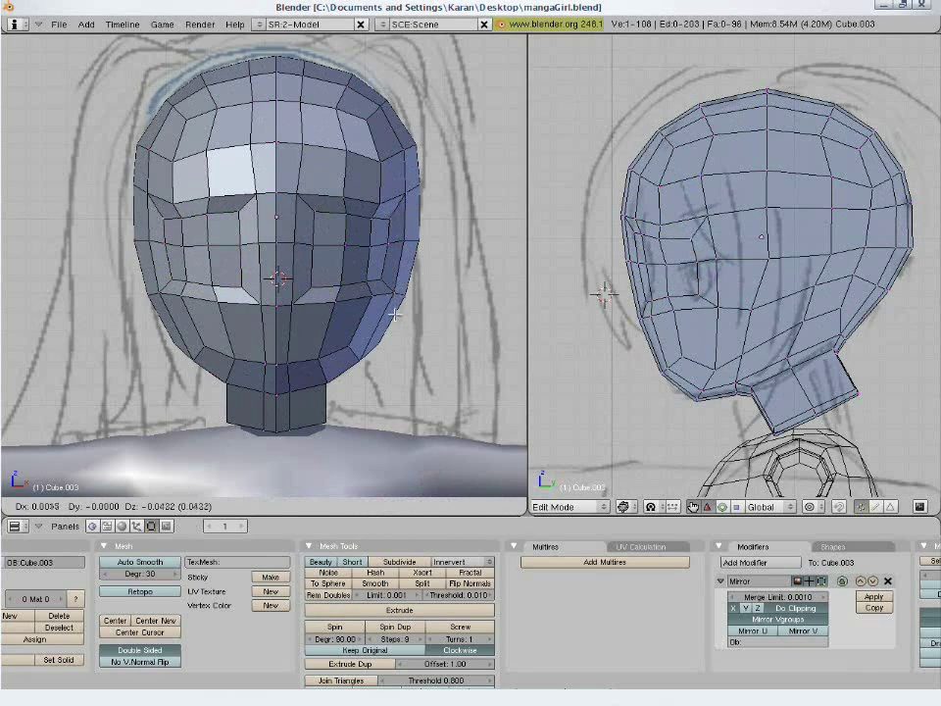
{"action": "left_click", "coordinate": [395, 336]}
{"action": "key", "text": "a"}
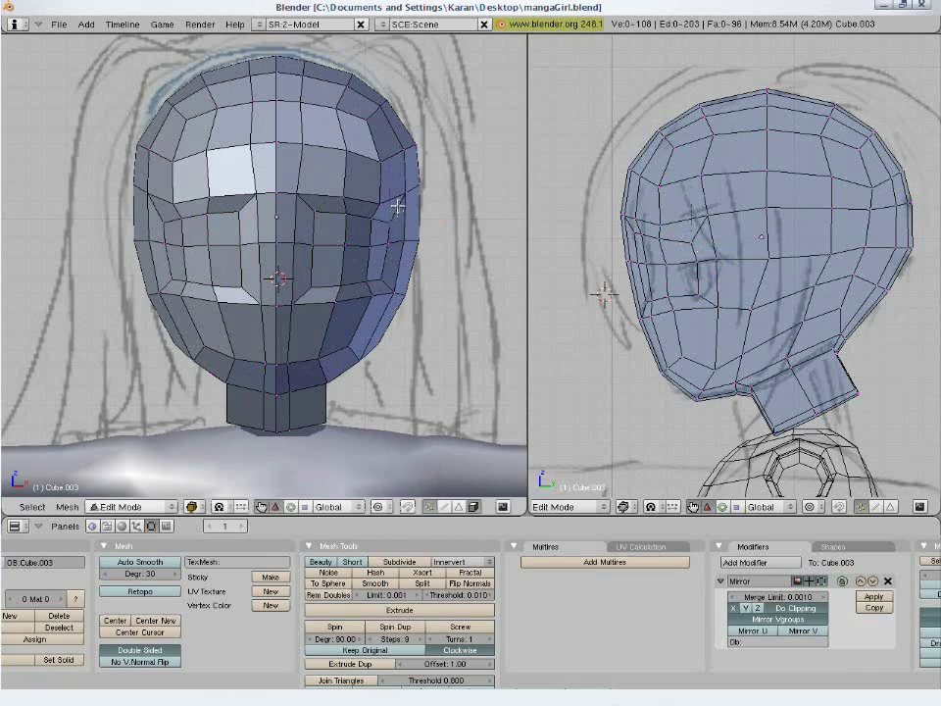
{"action": "right_click", "coordinate": [404, 196]}
{"action": "key", "text": "g"}
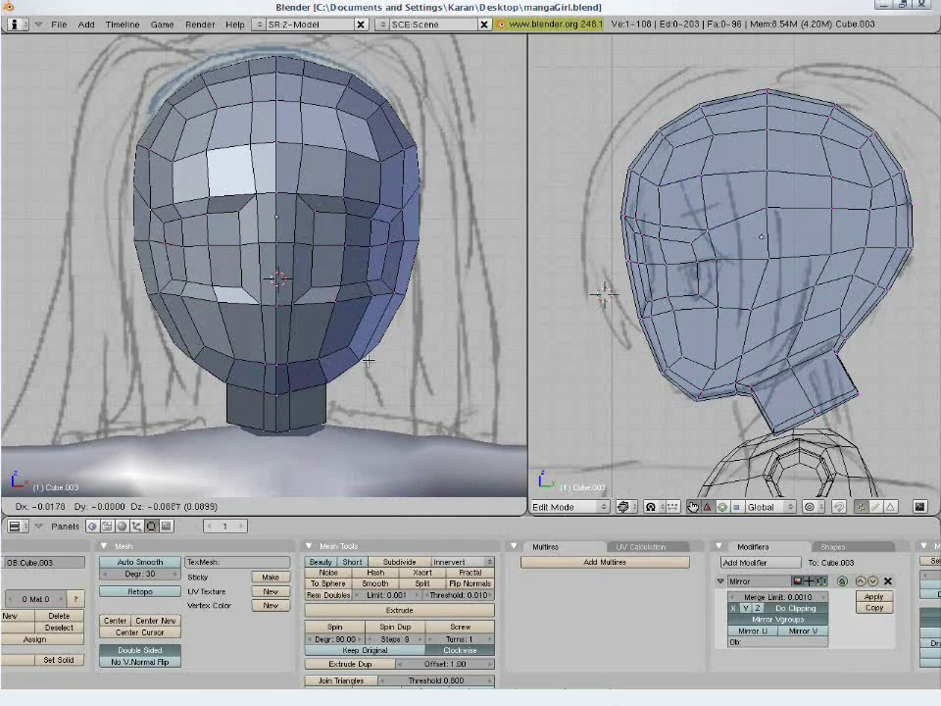
{"action": "left_click", "coordinate": [368, 360]}
{"action": "key", "text": "a"}
Adjust the inner corner of the eye loop slightly in the front view.
{"action": "right_click", "coordinate": [321, 284]}
{"action": "key", "text": "g"}
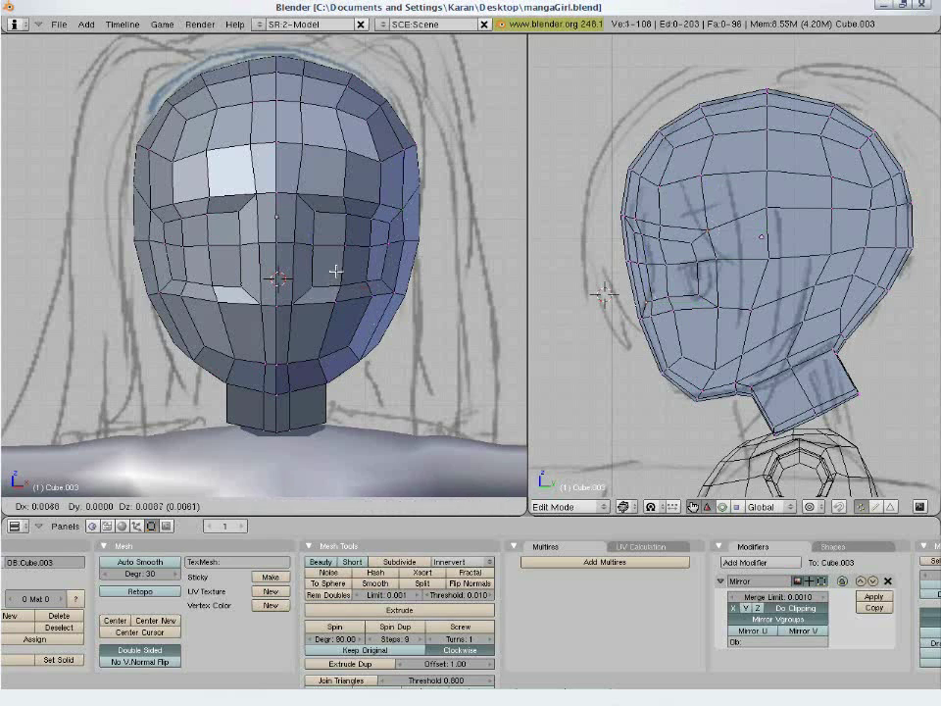
{"action": "left_click", "coordinate": [313, 199]}
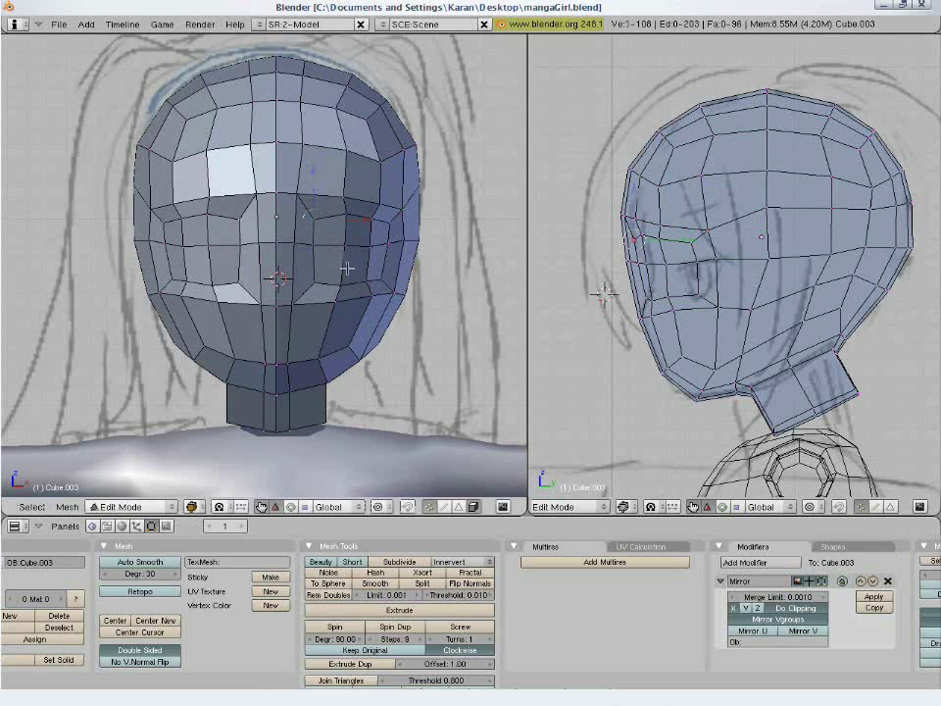
Reposition the lower outer corner vertices of the inner and surrounding eye loops to round the eye outline.
{"action": "right_click", "coordinate": [377, 269]}
{"action": "key", "text": "g"}
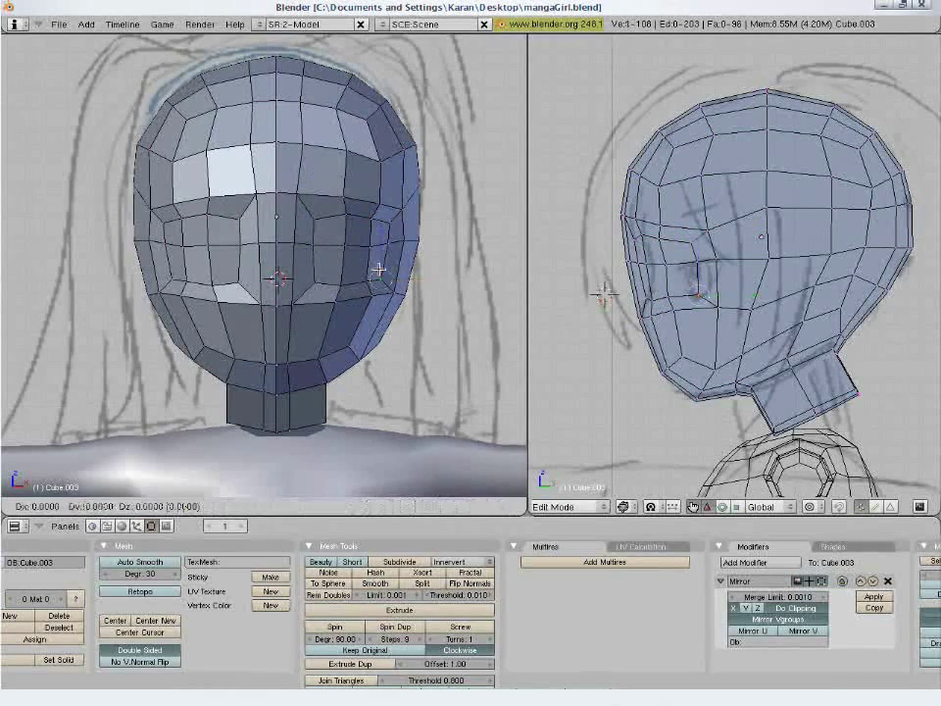
{"action": "left_click", "coordinate": [384, 220]}
{"action": "key", "text": "a"}
{"action": "right_click", "coordinate": [388, 289]}
{"action": "key", "text": "g"}
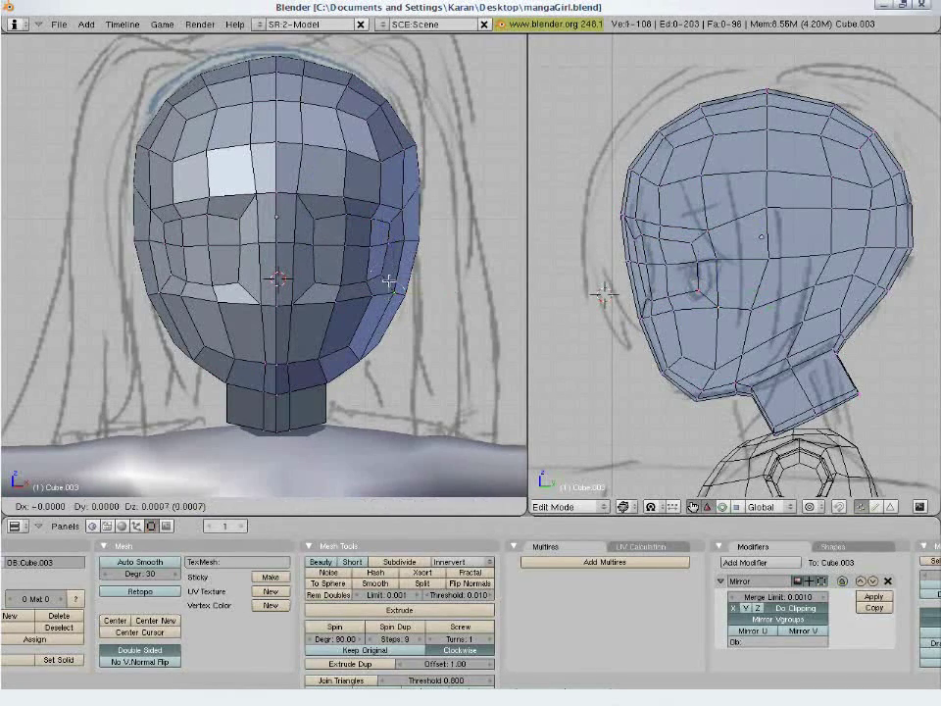
{"action": "left_click", "coordinate": [376, 238]}
{"action": "right_click", "coordinate": [390, 241]}
{"action": "key", "text": "g"}
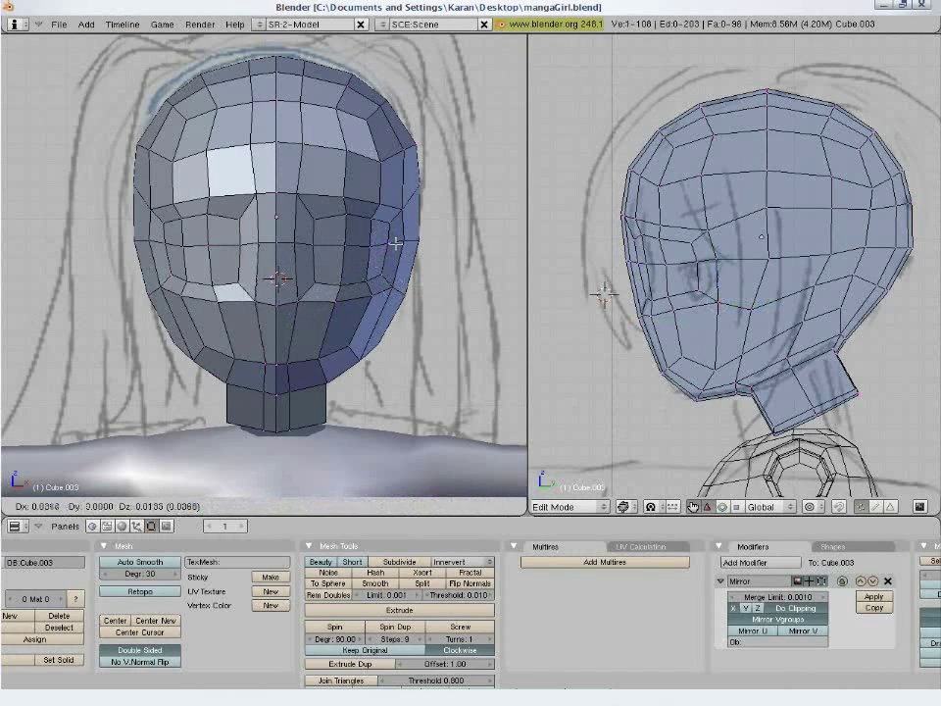
{"action": "left_click", "coordinate": [388, 276]}
Lower the inner brow vertex and pull the inner-side vertices of the eye loop toward the nose.
{"action": "right_click", "coordinate": [303, 203]}
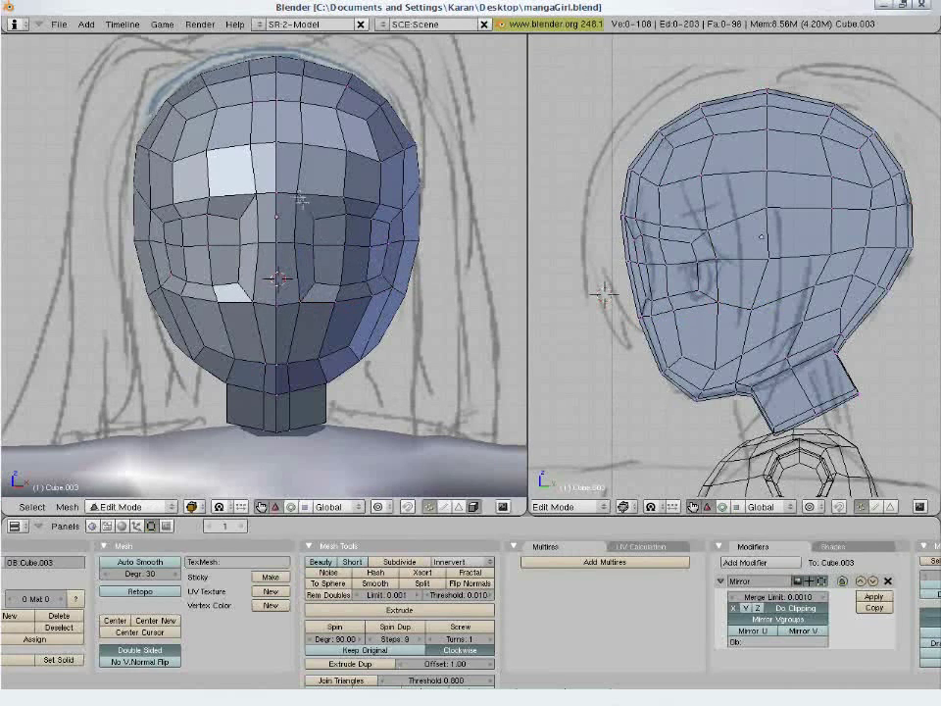
{"action": "key", "text": "g"}
{"action": "left_click", "coordinate": [355, 272]}
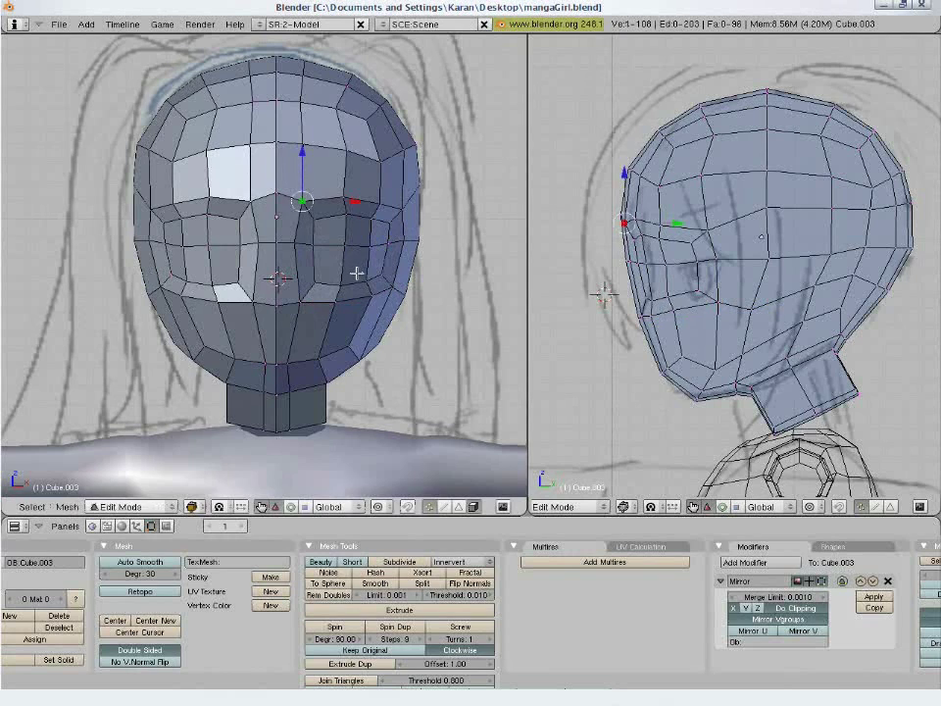
{"action": "key", "text": "a"}
{"action": "right_click", "coordinate": [312, 224]}
{"action": "key", "text": "g"}
{"action": "left_click", "coordinate": [304, 224]}
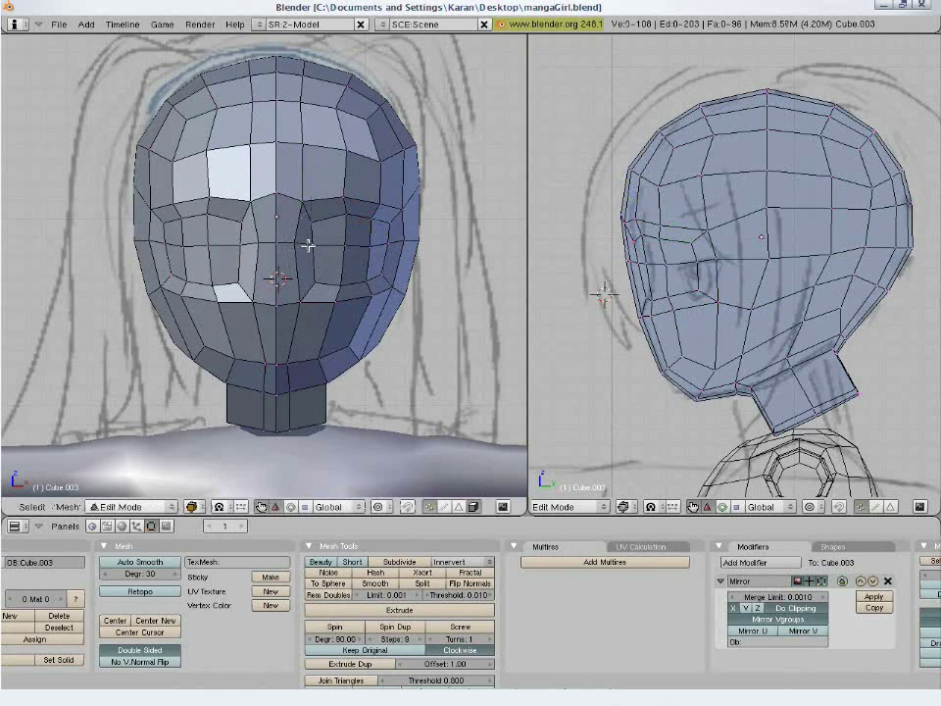
{"action": "key", "text": "g"}
{"action": "left_click", "coordinate": [274, 258]}
Nudge the middle vertex on the outer side of the eye loop slightly outward.
{"action": "key", "text": "a"}
{"action": "right_click", "coordinate": [392, 246]}
{"action": "key", "text": "g"}
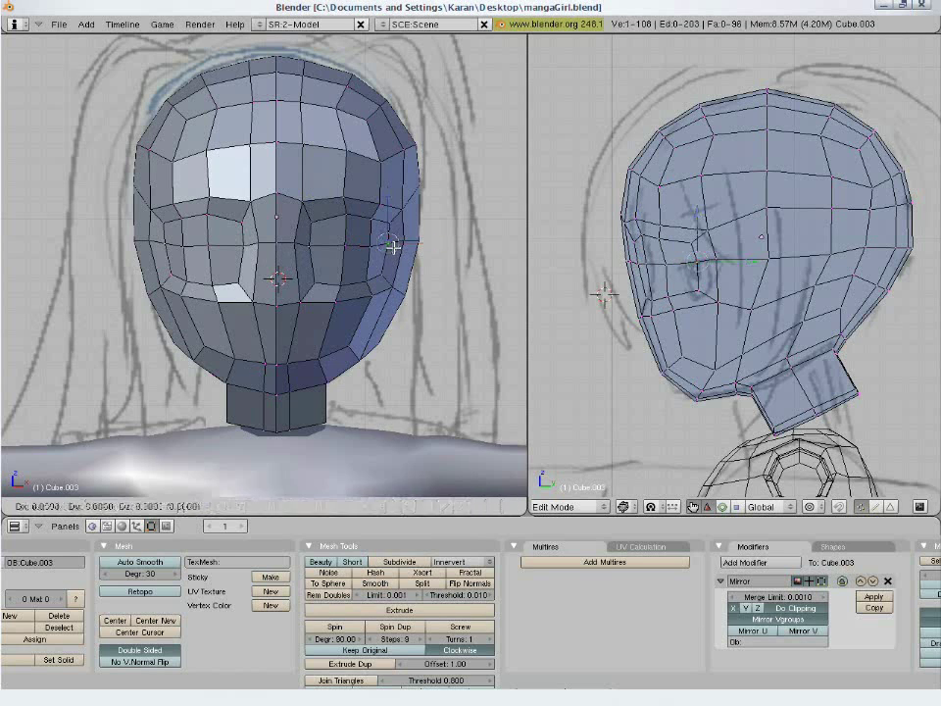
{"action": "left_click", "coordinate": [408, 248]}
Select the two middle vertices inside the eye, lower them and rotate their edge slightly.
{"action": "key", "text": "a"}
{"action": "key", "text": "b"}
{"action": "left_click_drag", "start_coordinate": [334, 237], "coordinate": [380, 267]}
{"action": "key", "text": "g"}
{"action": "left_click", "coordinate": [378, 310]}
{"action": "key", "text": "r"}
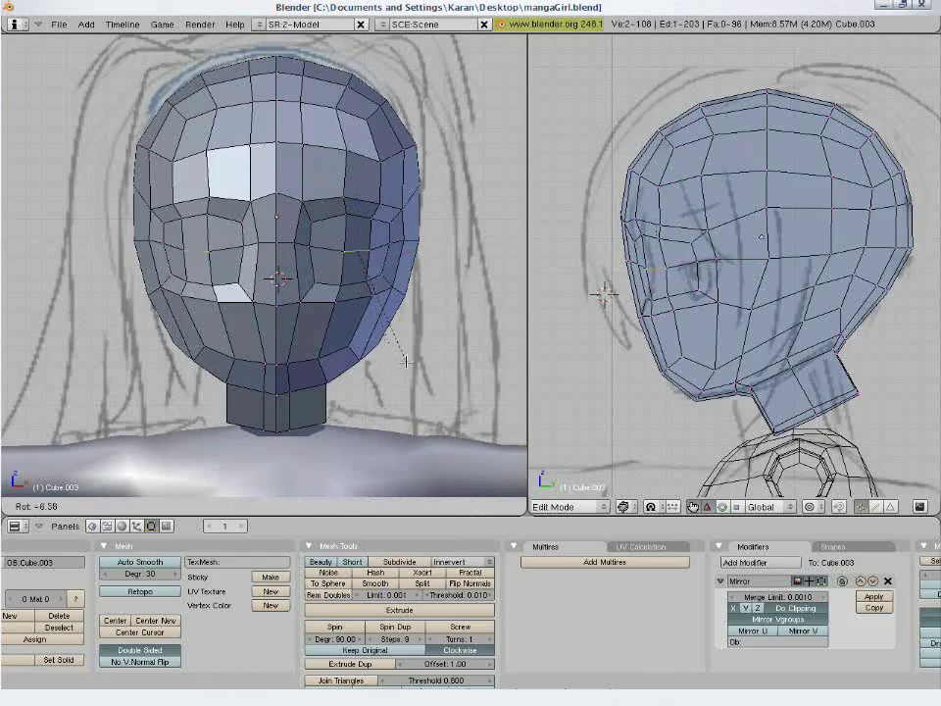
{"action": "left_click", "coordinate": [405, 372]}
{"action": "key", "text": "Tab"}
{"action": "key", "text": "Tab"}
{"action": "key", "text": "a"}
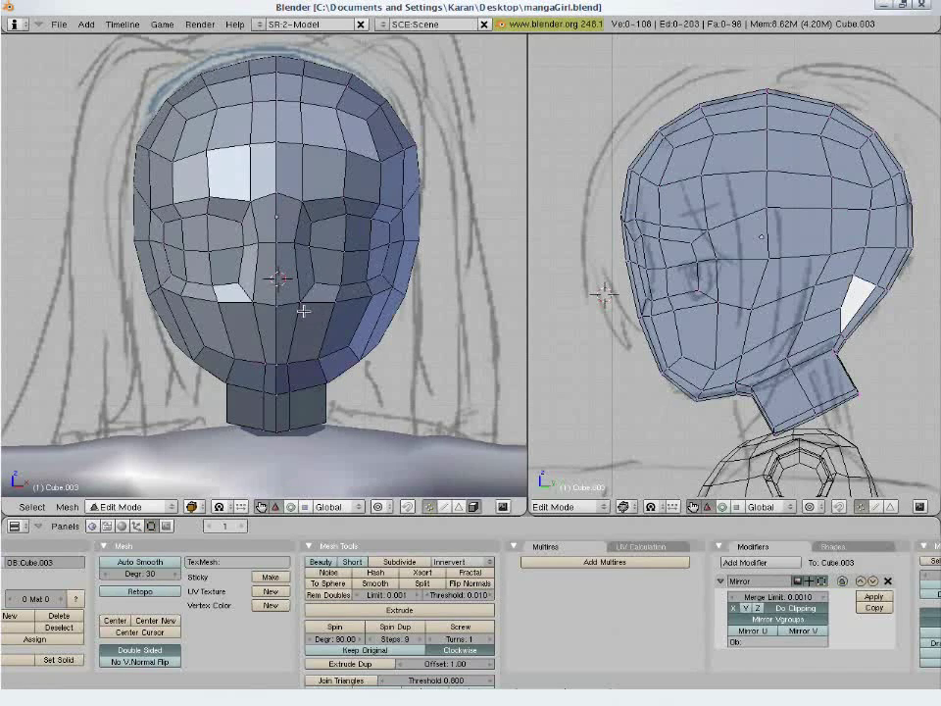
Move the jaw-loop vertex beside the face's centre line slightly outward in the front view.
{"action": "key", "text": "z"}
{"action": "key", "text": "z"}
{"action": "right_click", "coordinate": [290, 356]}
{"action": "key", "text": "g"}
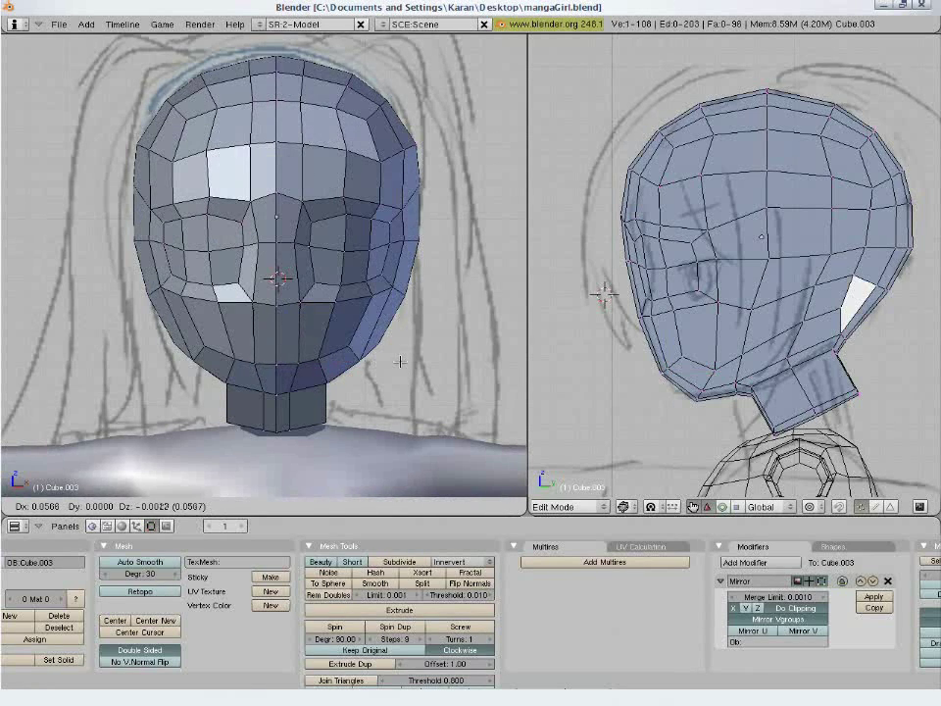
{"action": "left_click", "coordinate": [397, 359]}
{"action": "key", "text": "a"}
Select the four front vertices of the jaw loop in the side view, raise them and rotate them slightly.
{"action": "key", "text": "b"}
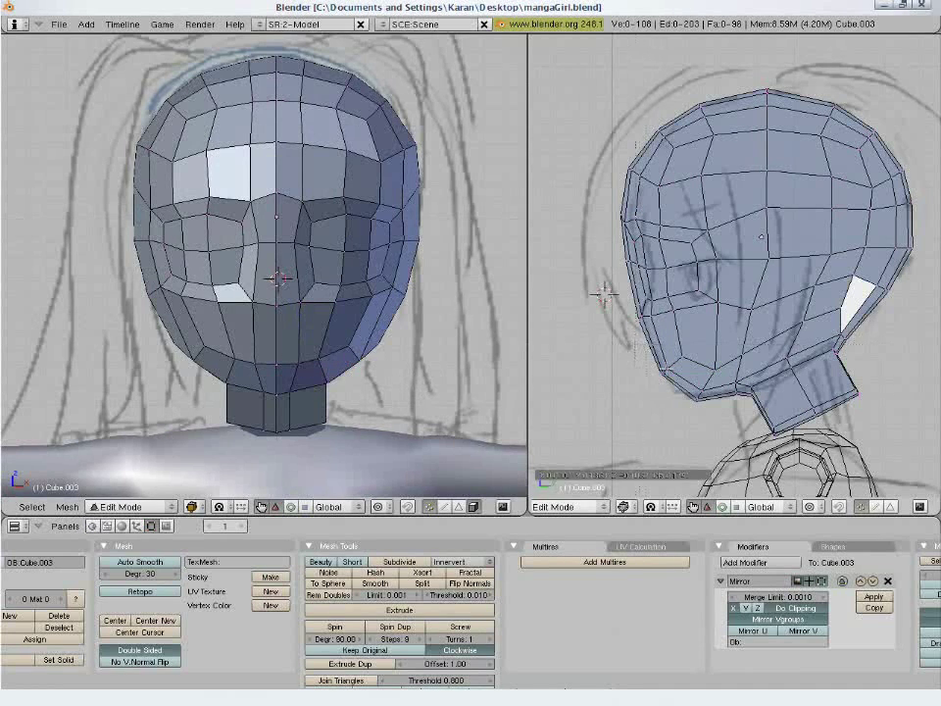
{"action": "left_click_drag", "start_coordinate": [635, 345], "coordinate": [685, 400]}
{"action": "key", "text": "g"}
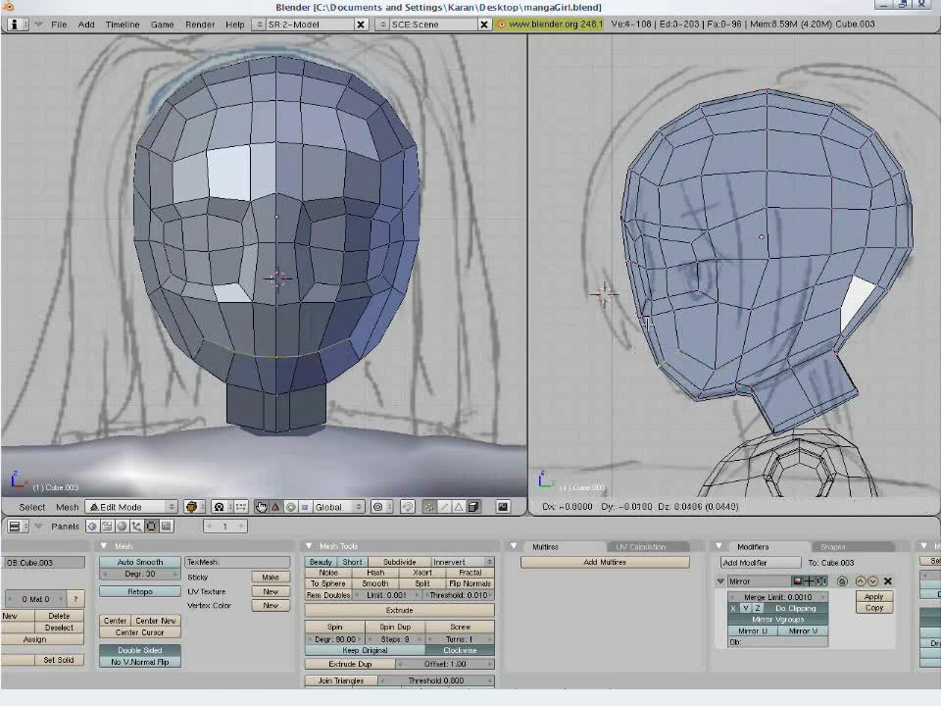
{"action": "left_click", "coordinate": [645, 310]}
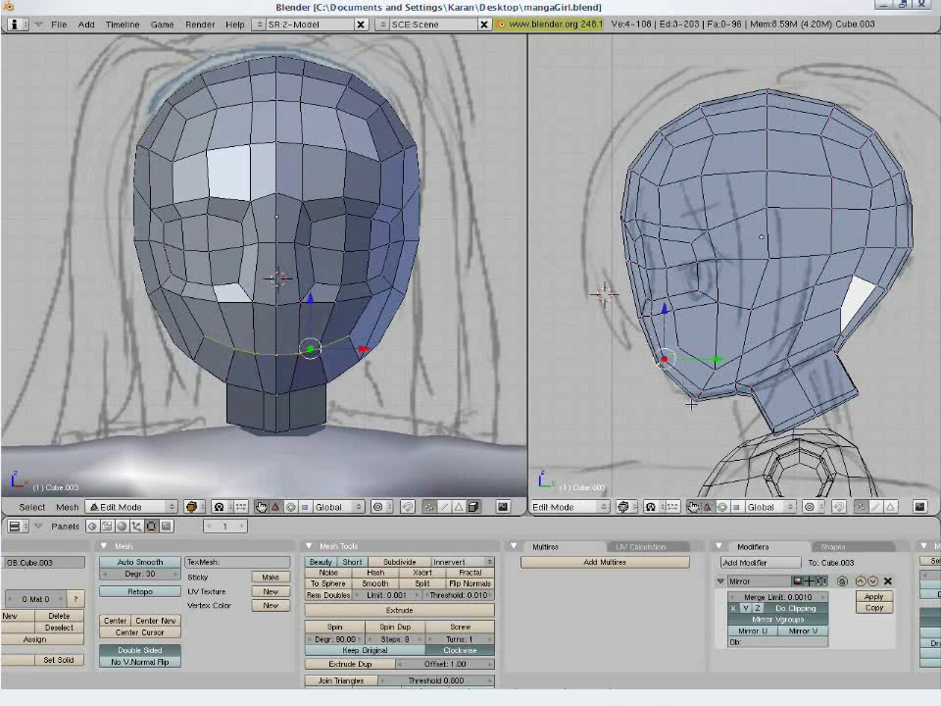
{"action": "key", "text": "r"}
{"action": "left_click", "coordinate": [695, 395]}
{"action": "key", "text": "a"}
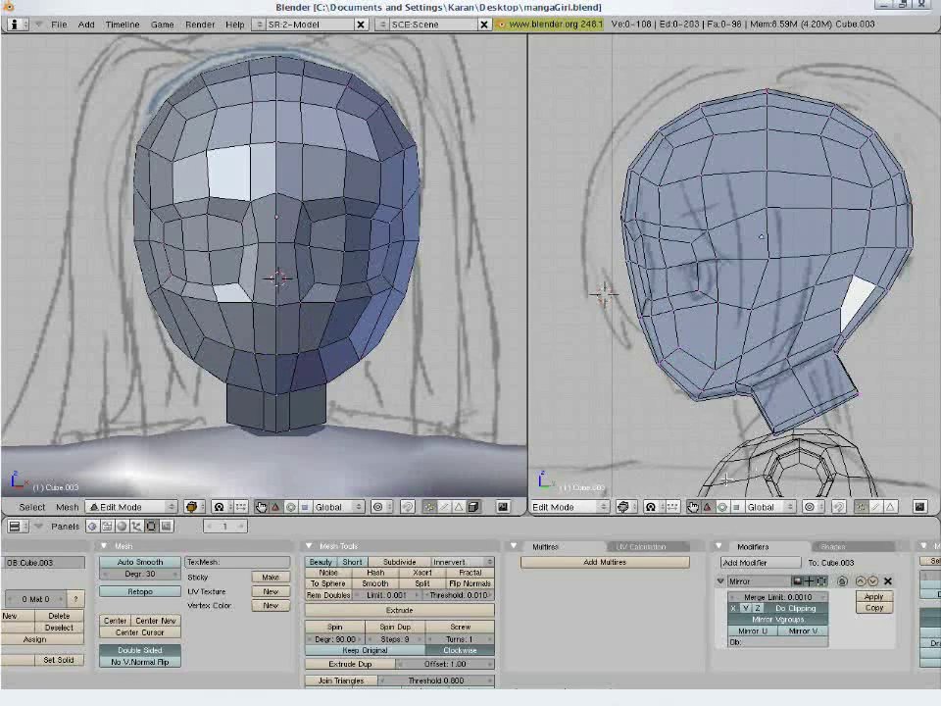
{"action": "left_click", "coordinate": [458, 506]}
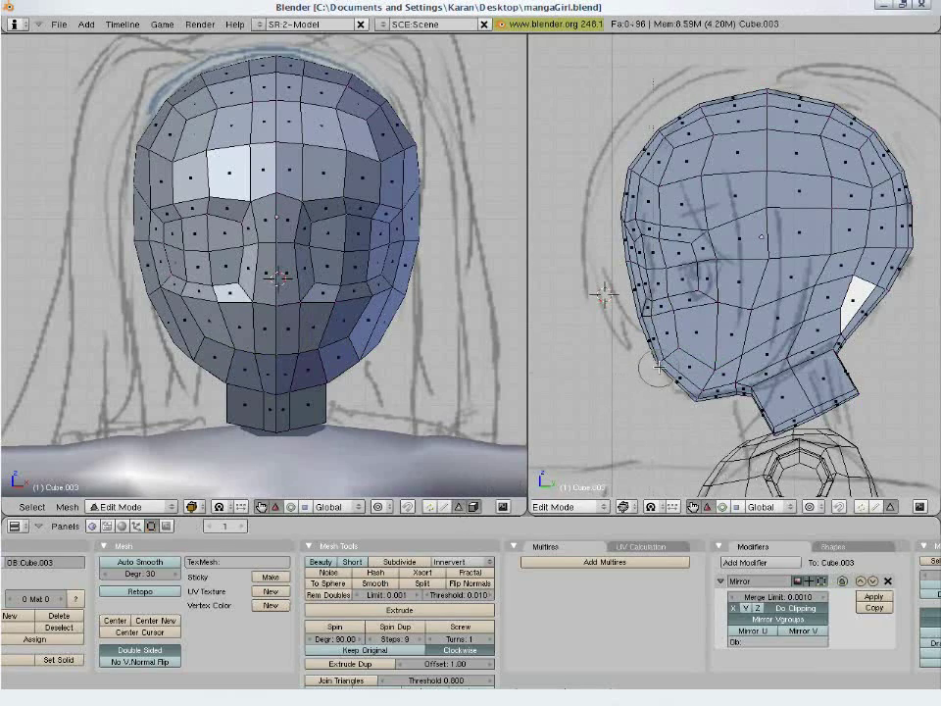
{"action": "mouse_move", "coordinate": [673, 368]}
{"action": "left_mouse_down"}
{"action": "mouse_move", "coordinate": [683, 374]}
{"action": "mouse_move", "coordinate": [656, 347]}
{"action": "left_mouse_up"}
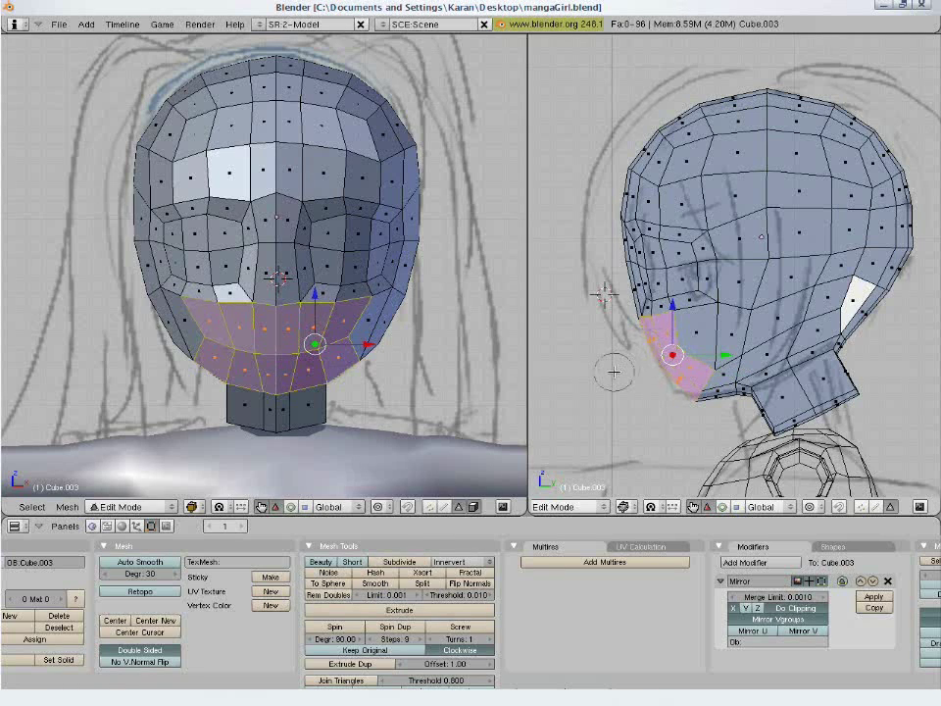
{"action": "right_click", "coordinate": [614, 372]}
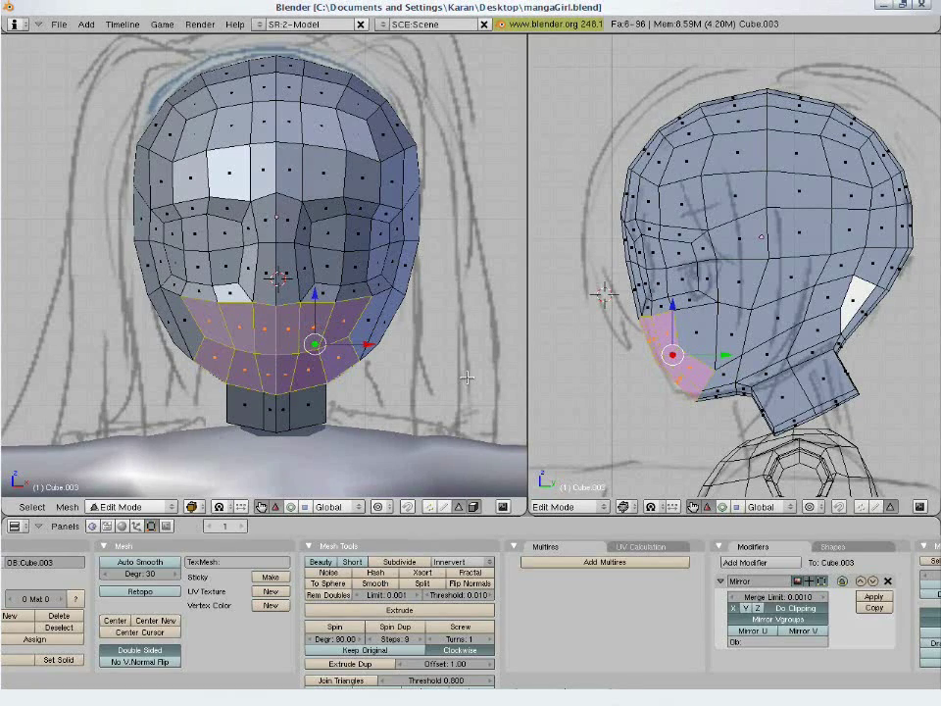
{"action": "key", "text": "e"}
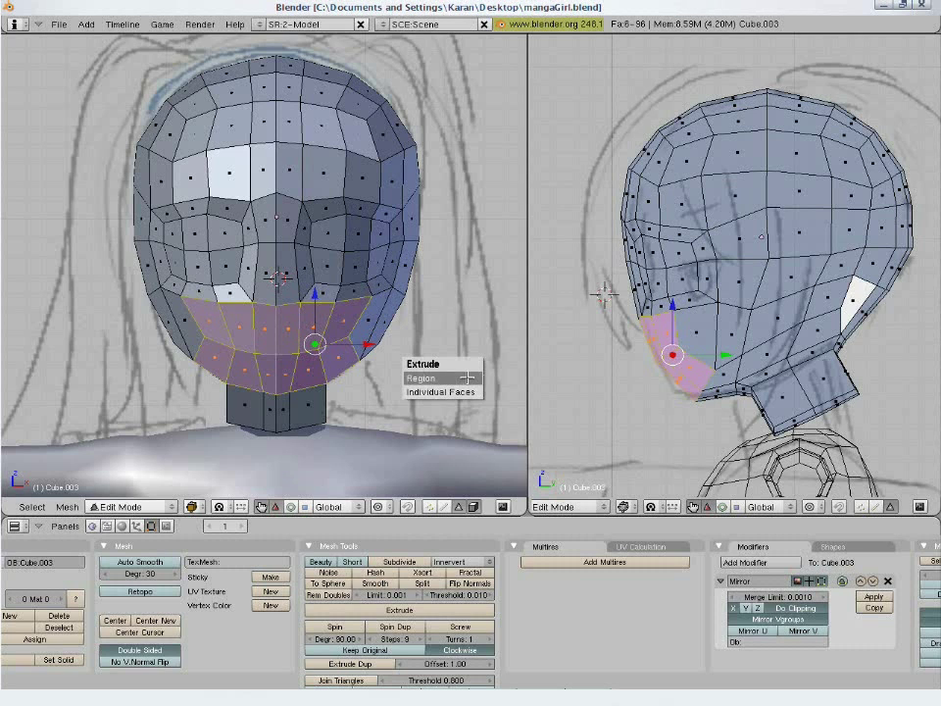
{"action": "key", "text": "a"}
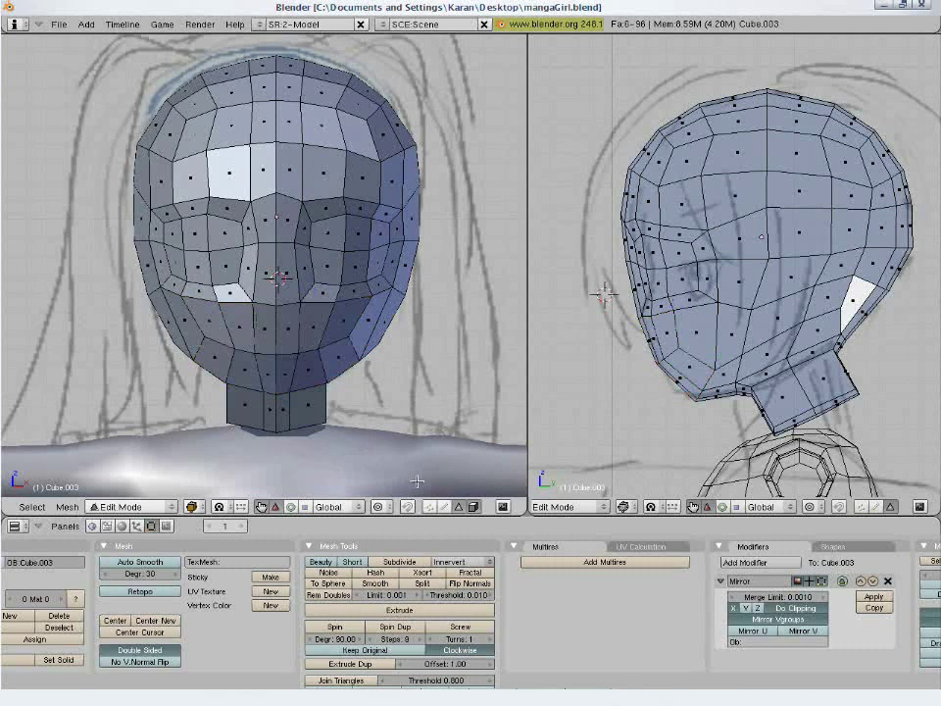
Using vertex selection, move the outer jaw-loop vertex outward and the cheek vertex above it inward and down.
{"action": "left_click", "coordinate": [430, 507]}
{"action": "right_click", "coordinate": [347, 340]}
{"action": "key", "text": "g"}
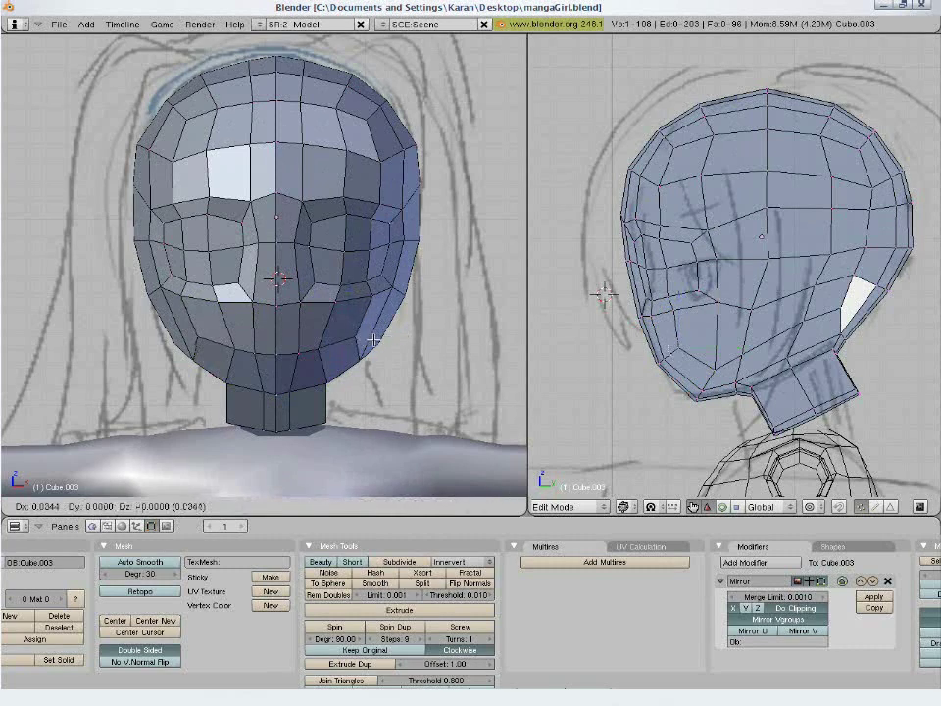
{"action": "left_click", "coordinate": [391, 340]}
{"action": "right_click", "coordinate": [369, 302]}
{"action": "key", "text": "g"}
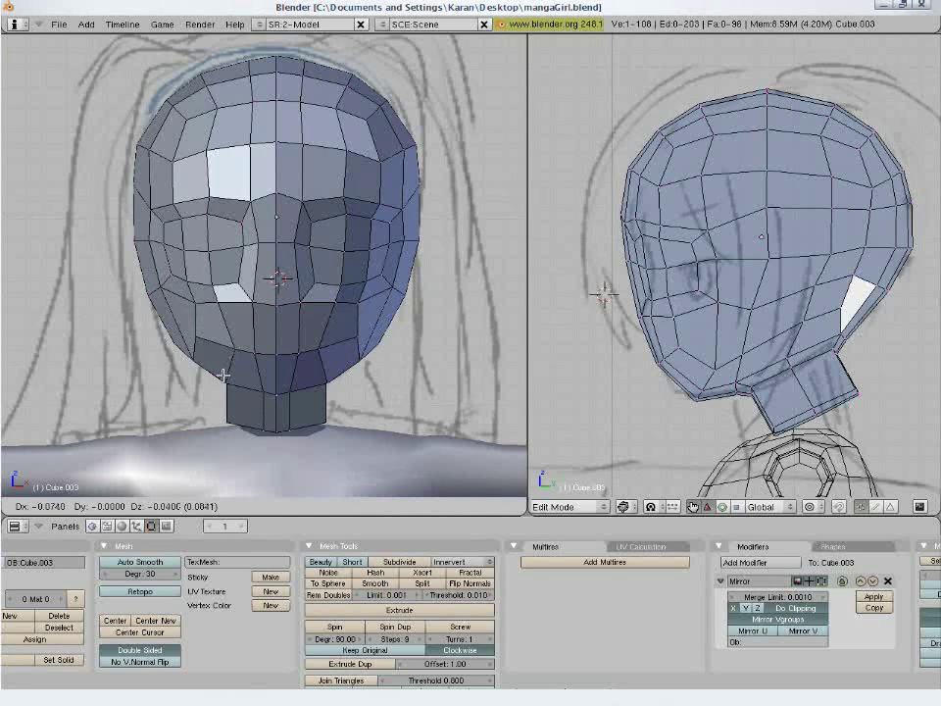
{"action": "left_click", "coordinate": [223, 375]}
{"action": "key", "text": "a"}
Move the next jaw-loop vertex toward the centre line slightly outward to even out the spacing.
{"action": "right_click", "coordinate": [322, 355]}
{"action": "key", "text": "g"}
{"action": "left_click", "coordinate": [360, 351]}
{"action": "key", "text": "a"}
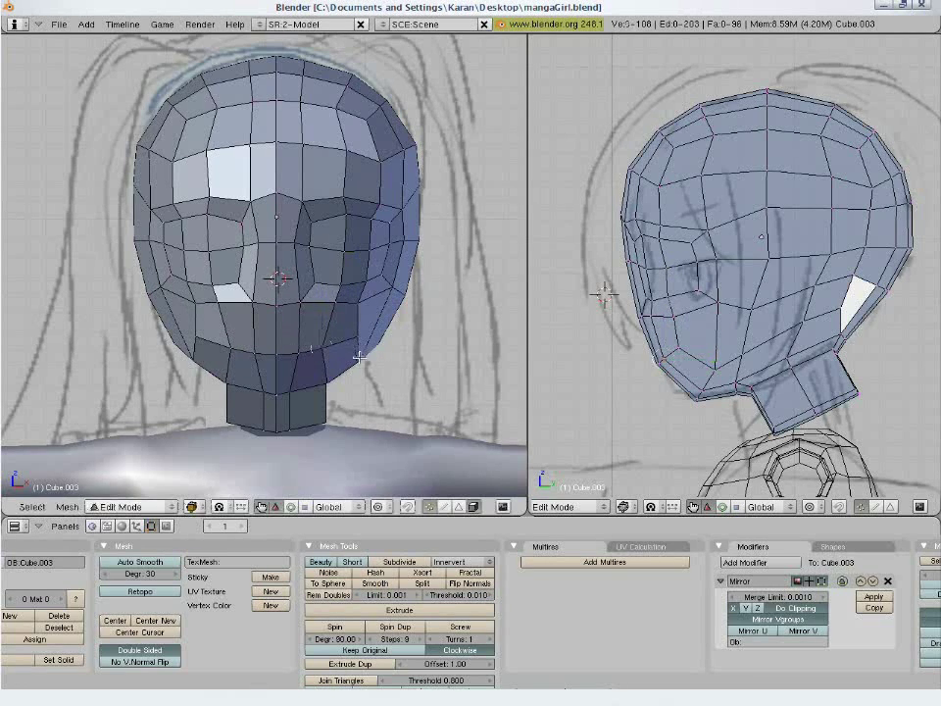
In the front view, adjust the position of the outer jaw-loop vertex and move the cheek vertex above it outward and up.
{"action": "right_click", "coordinate": [358, 356]}
{"action": "key", "text": "g"}
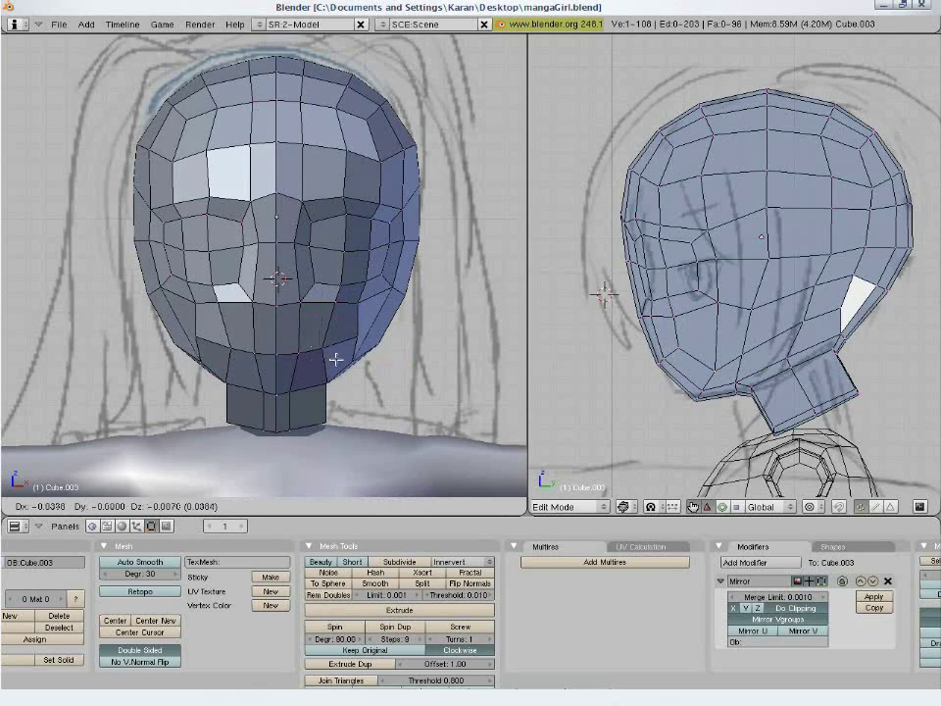
{"action": "left_click", "coordinate": [357, 353]}
{"action": "key", "text": "a"}
{"action": "right_click", "coordinate": [358, 331]}
{"action": "key", "text": "g"}
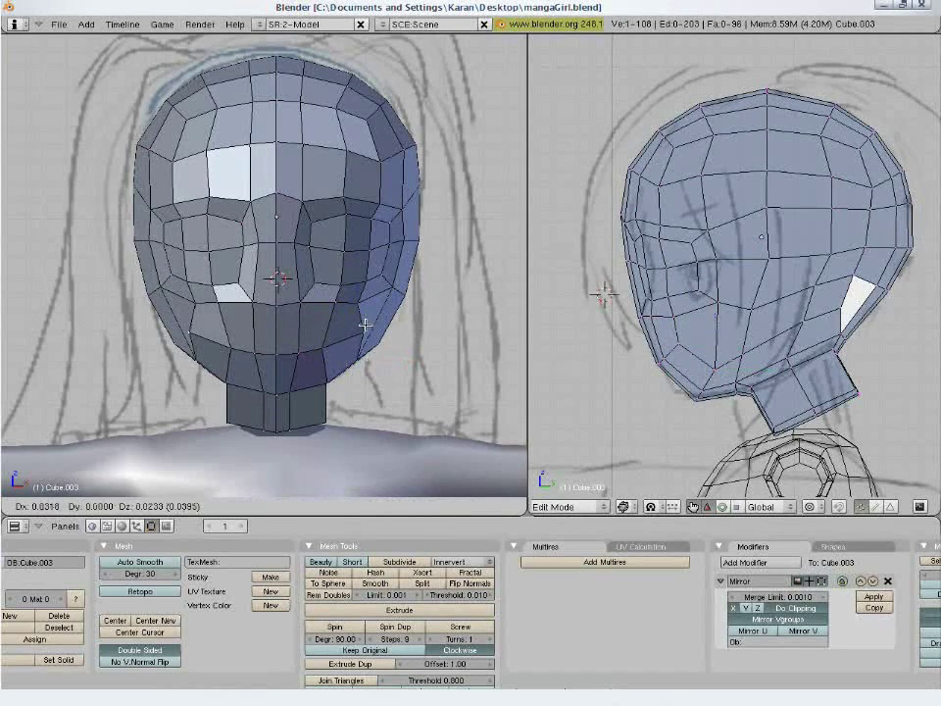
{"action": "left_click", "coordinate": [364, 326]}
{"action": "key", "text": "a"}
Raise the outer jaw-loop vertex in the side view.
{"action": "right_click", "coordinate": [353, 360]}
{"action": "key", "text": "g"}
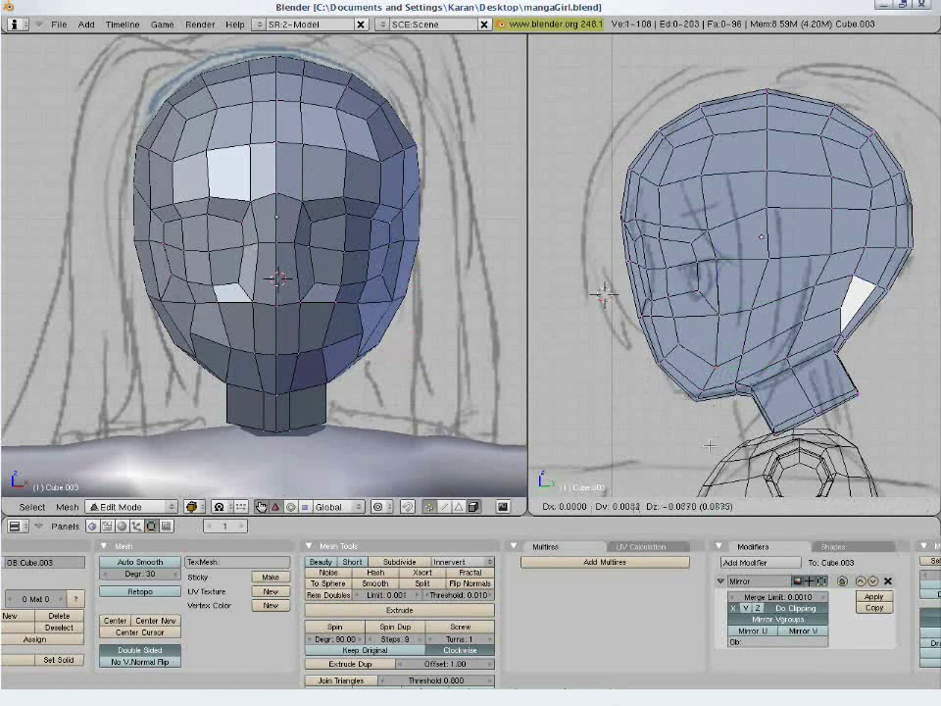
{"action": "left_click", "coordinate": [719, 275]}
{"action": "key", "text": "a"}
Select the two vertices beneath the eye in the side view, lower and rotate them slightly, and fine-tune their position.
{"action": "right_click", "coordinate": [673, 315]}
{"action": "right_click", "coordinate": [648, 319], "text": "shift"}
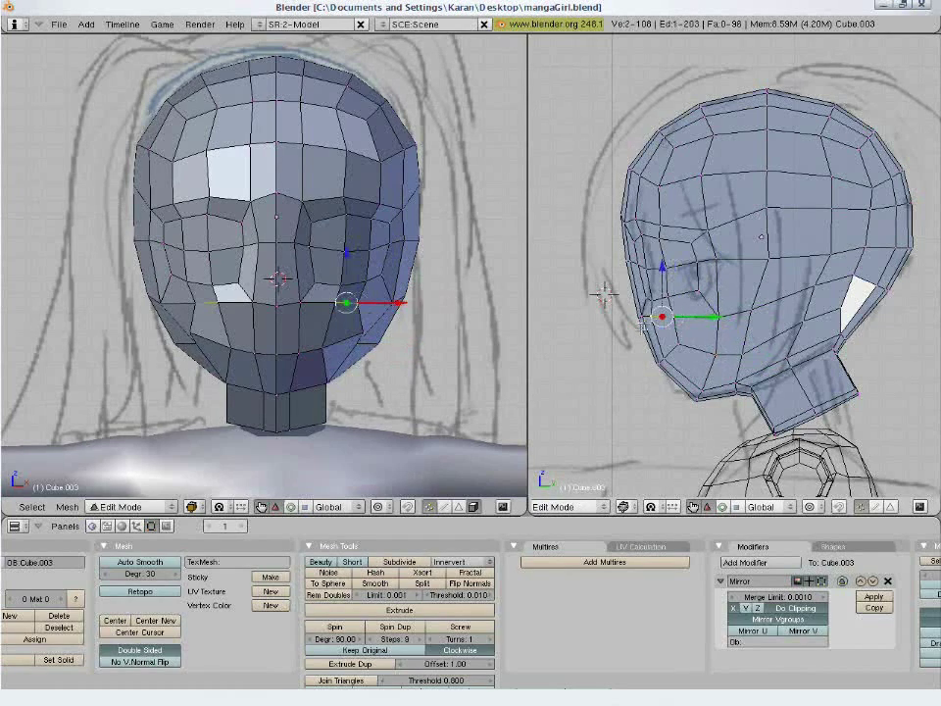
{"action": "key", "text": "g"}
{"action": "left_click", "coordinate": [643, 335]}
{"action": "key", "text": "r"}
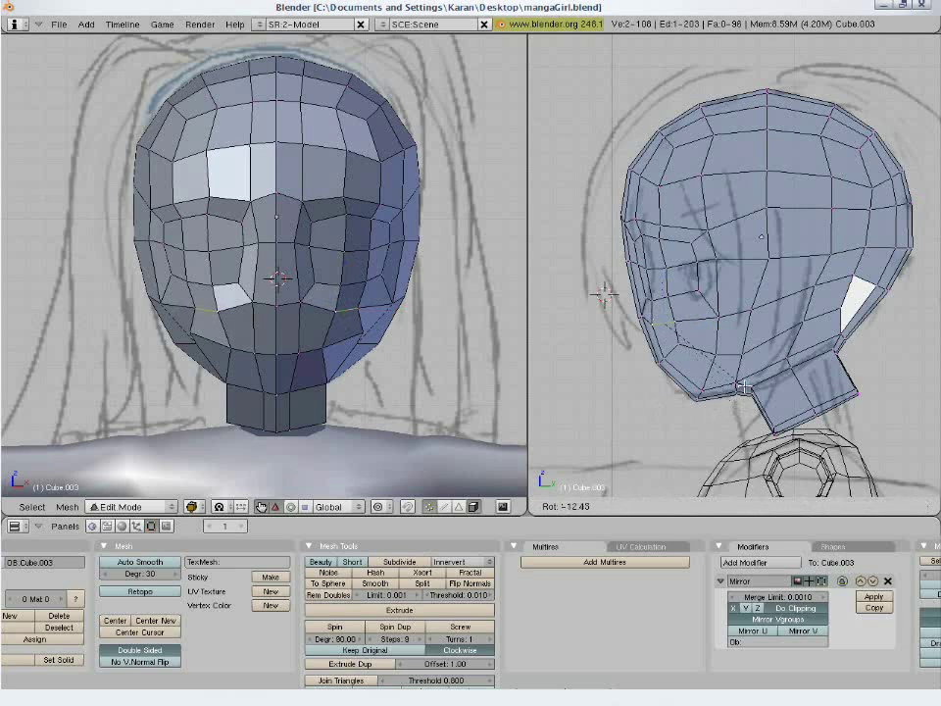
{"action": "left_click", "coordinate": [743, 353]}
{"action": "key", "text": "g"}
{"action": "left_click", "coordinate": [744, 347]}
{"action": "key", "text": "a"}
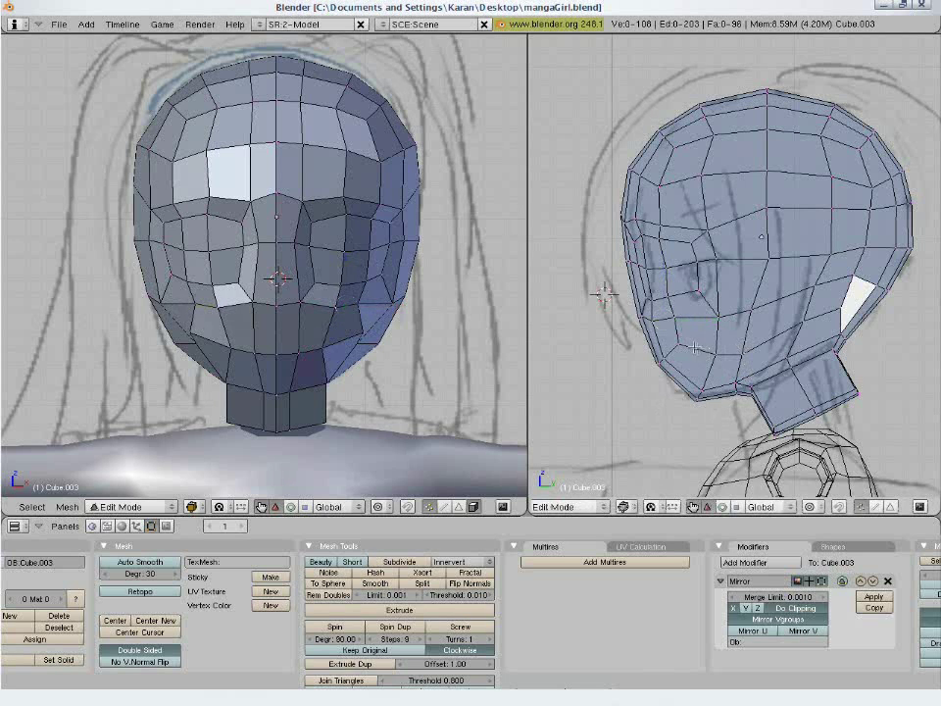
In the side view, move the cheek vertex above the jaw loop slightly back and up to even out the spacing.
{"action": "right_click", "coordinate": [684, 345]}
{"action": "key", "text": "g"}
{"action": "left_click", "coordinate": [772, 340]}
{"action": "key", "text": "g"}
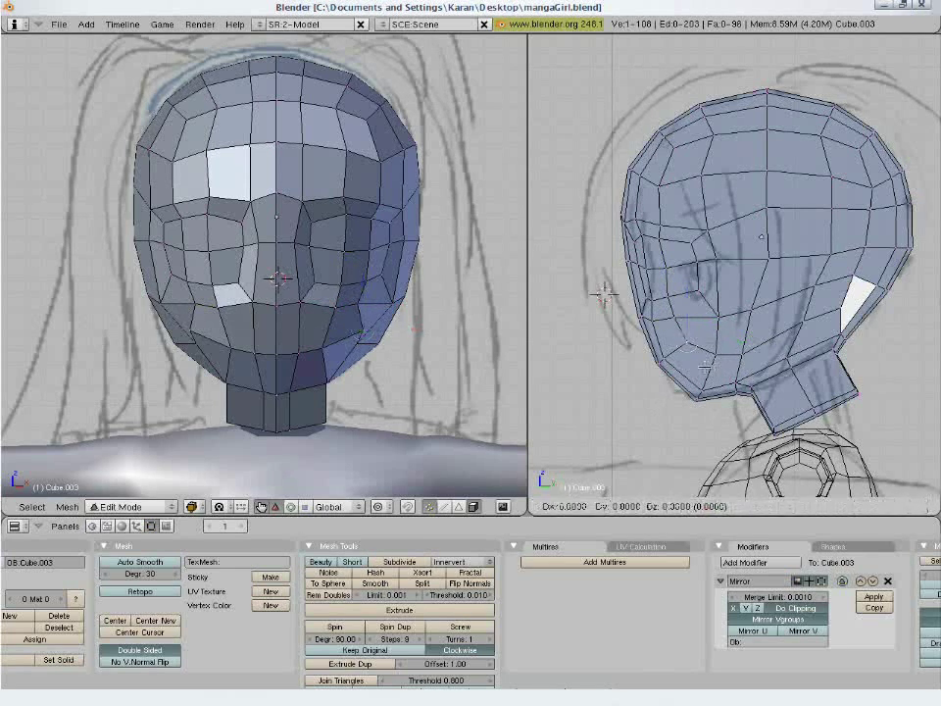
{"action": "left_click", "coordinate": [729, 351]}
{"action": "key", "text": "g"}
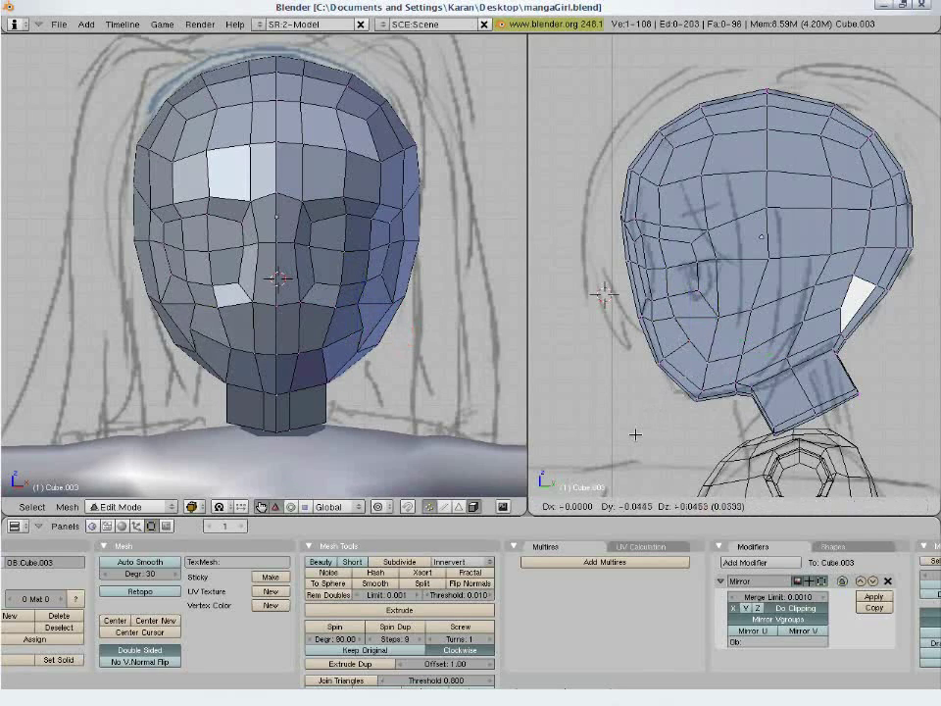
{"action": "left_click", "coordinate": [705, 363]}
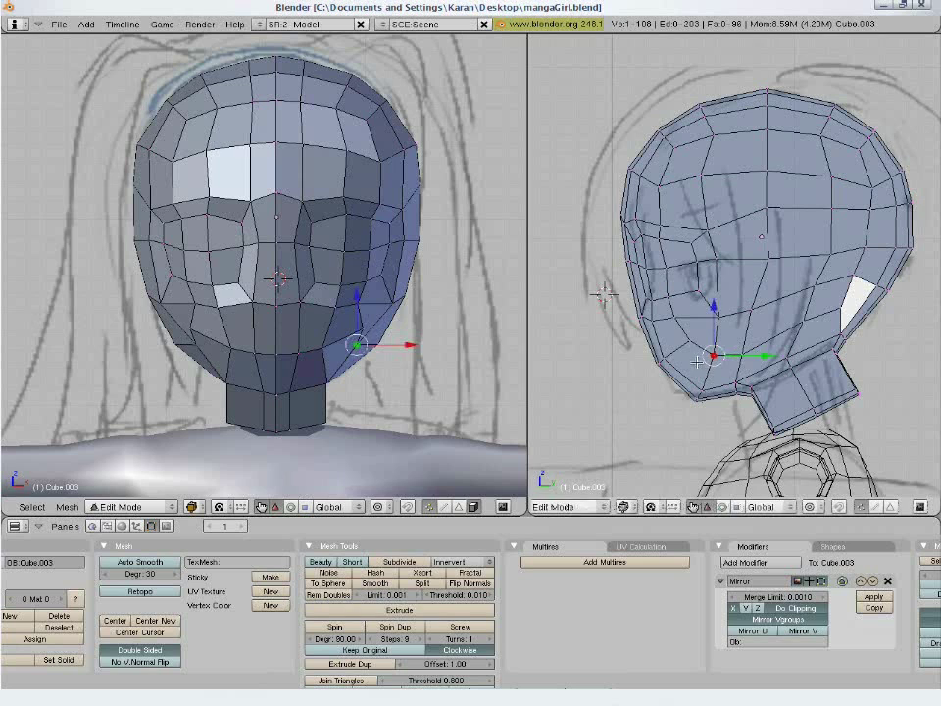
In the front view, move the outer jaw-loop vertex slightly outward and down, and its inner neighbour outward and up.
{"action": "key", "text": "a"}
{"action": "key", "text": "g"}
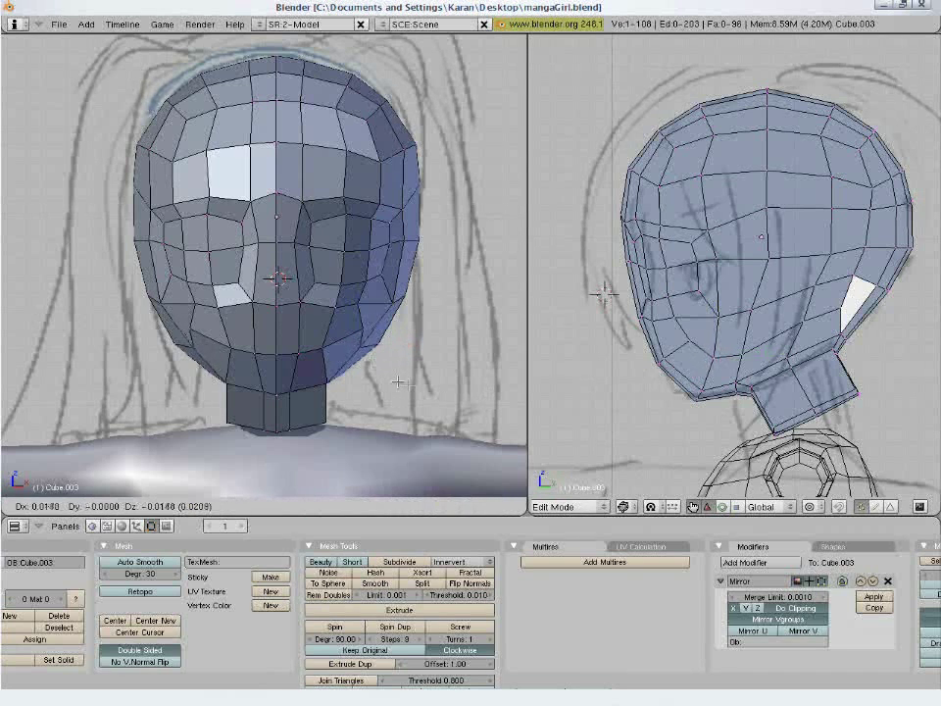
{"action": "left_click", "coordinate": [336, 360]}
{"action": "right_click", "coordinate": [323, 349]}
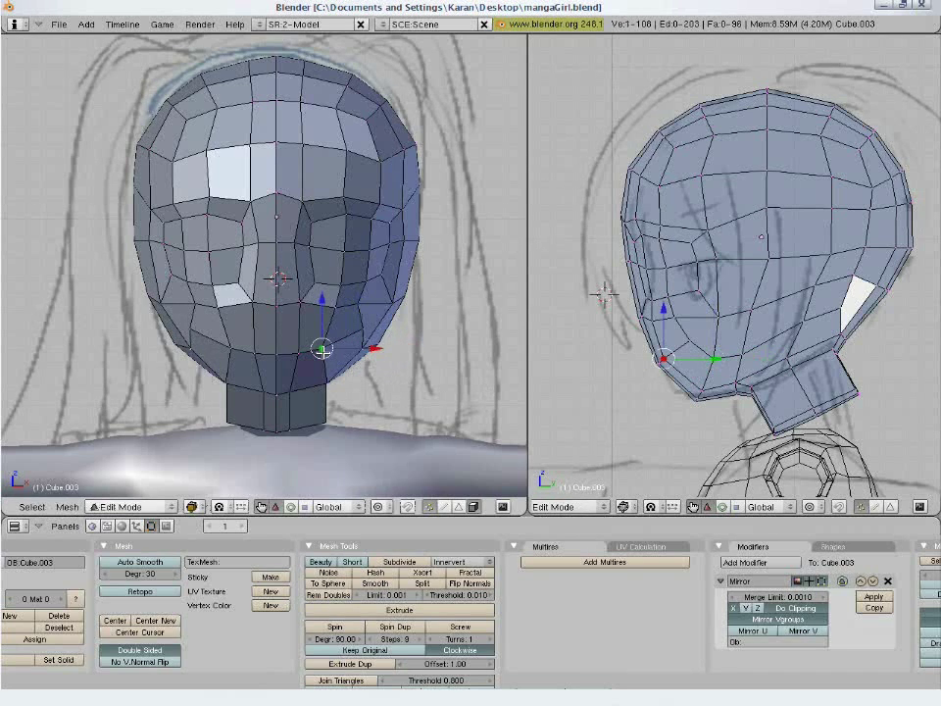
{"action": "key", "text": "g"}
{"action": "left_click", "coordinate": [466, 319]}
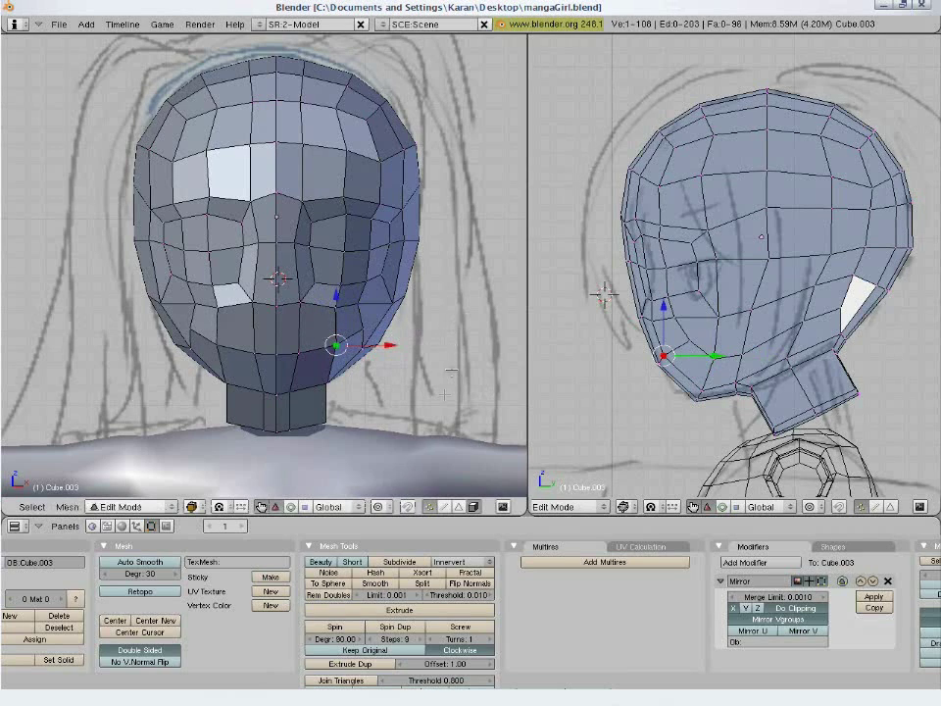
{"action": "key", "text": "a"}
Select the whole head mesh and apply Smooth to it twice.
{"action": "middle_click_drag", "start_coordinate": [287, 274], "coordinate": [185, 319]}
{"action": "key", "text": "a"}
{"action": "key", "text": "w"}
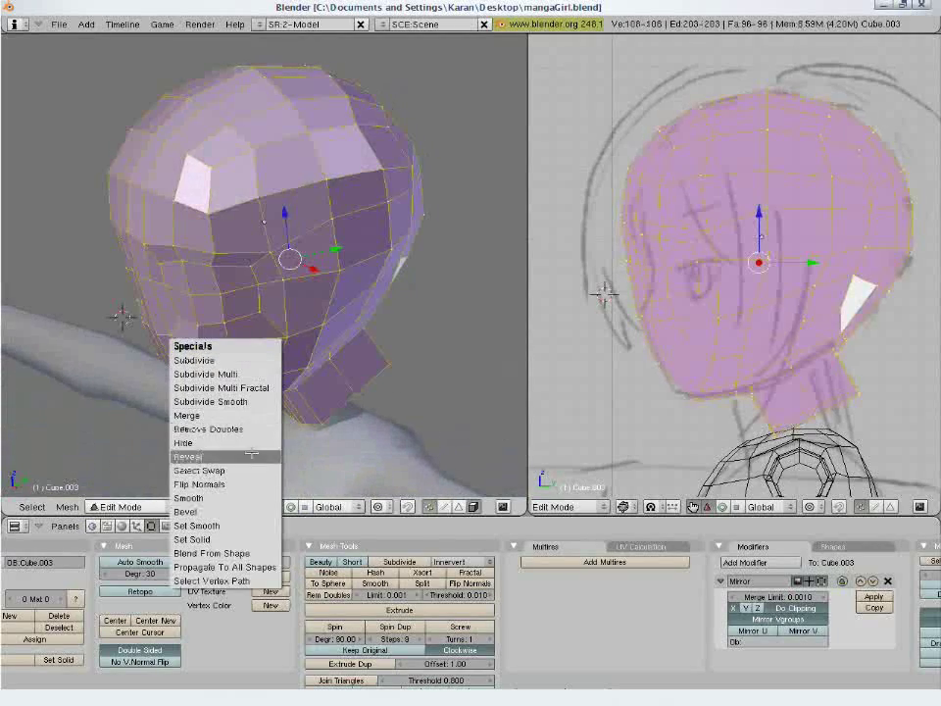
{"action": "left_click", "coordinate": [233, 484]}
{"action": "key", "text": "a"}
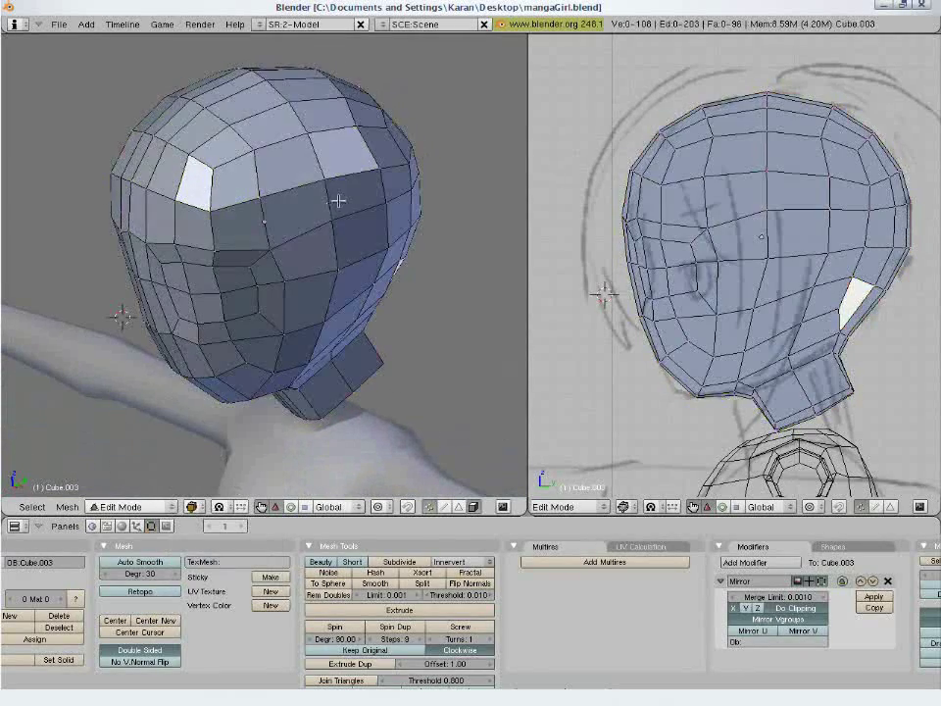
{"action": "key", "text": "a"}
{"action": "key", "text": "w"}
{"action": "left_click", "coordinate": [279, 281]}
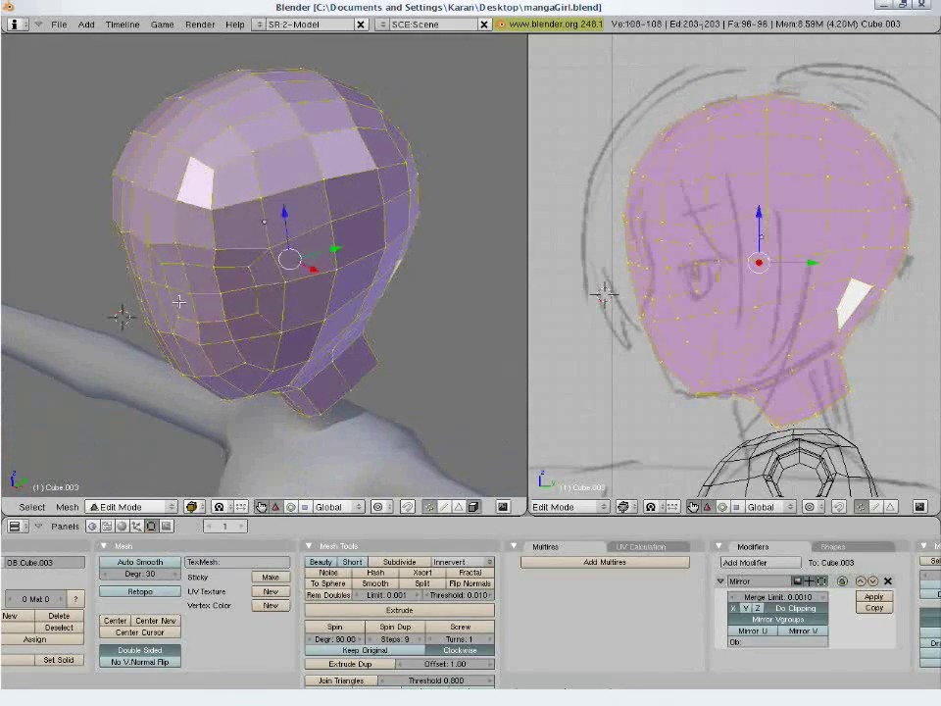
{"action": "key", "text": "a"}
Return to the front view and undo the smoothing and the preceding jaw and cheek vertex adjustments.
{"action": "mouse_move", "coordinate": [175, 300]}
{"action": "middle_mouse_down"}
{"action": "mouse_move", "coordinate": [241, 268]}
{"action": "mouse_move", "coordinate": [239, 253]}
{"action": "mouse_move", "coordinate": [167, 271]}
{"action": "mouse_move", "coordinate": [164, 324]}
{"action": "mouse_move", "coordinate": [239, 332]}
{"action": "mouse_move", "coordinate": [270, 281]}
{"action": "mouse_move", "coordinate": [239, 268]}
{"action": "middle_mouse_up"}
{"action": "key", "text": "KP_1"}
{"action": "key", "text": "KP_1"}
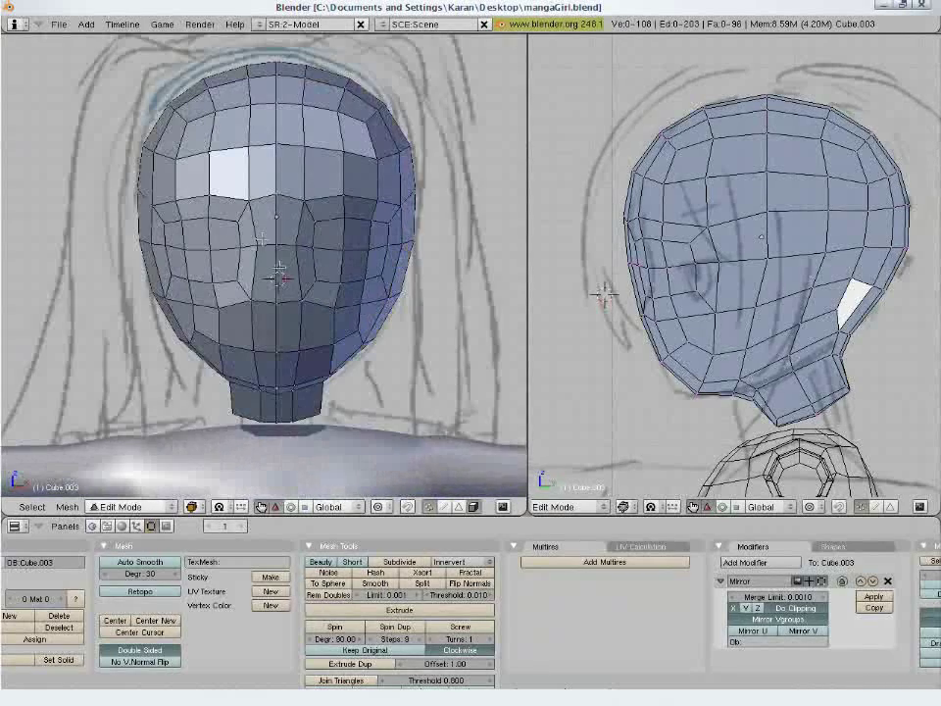
{"action": "key", "text": "ctrl+z"}
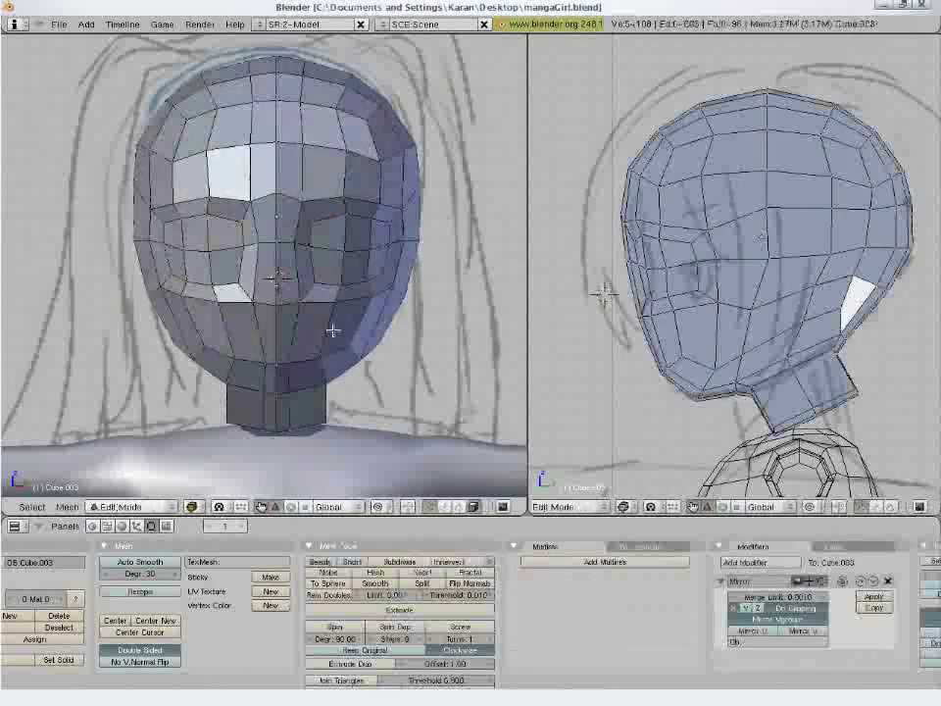
{"action": "key", "text": "a"}
{"action": "key", "text": "a"}
{"action": "key", "text": "a"}
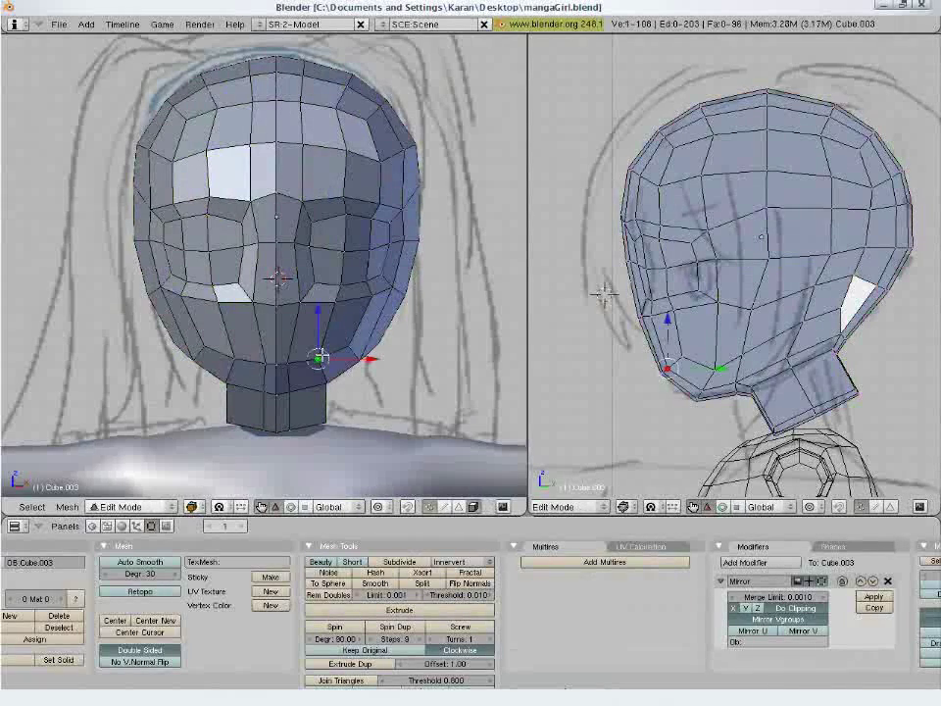
In the front view, move three jaw-loop vertices and the chin-edge vertex beside the centre line outward to even out the spacing.
{"action": "key", "text": "g"}
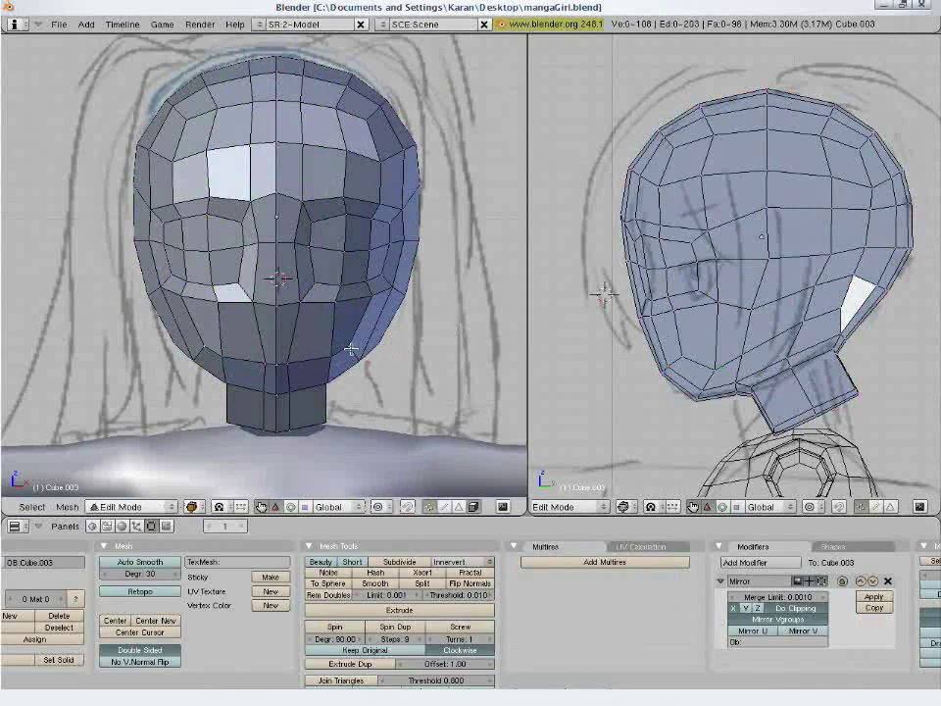
{"action": "key", "text": "g"}
{"action": "left_click", "coordinate": [410, 349]}
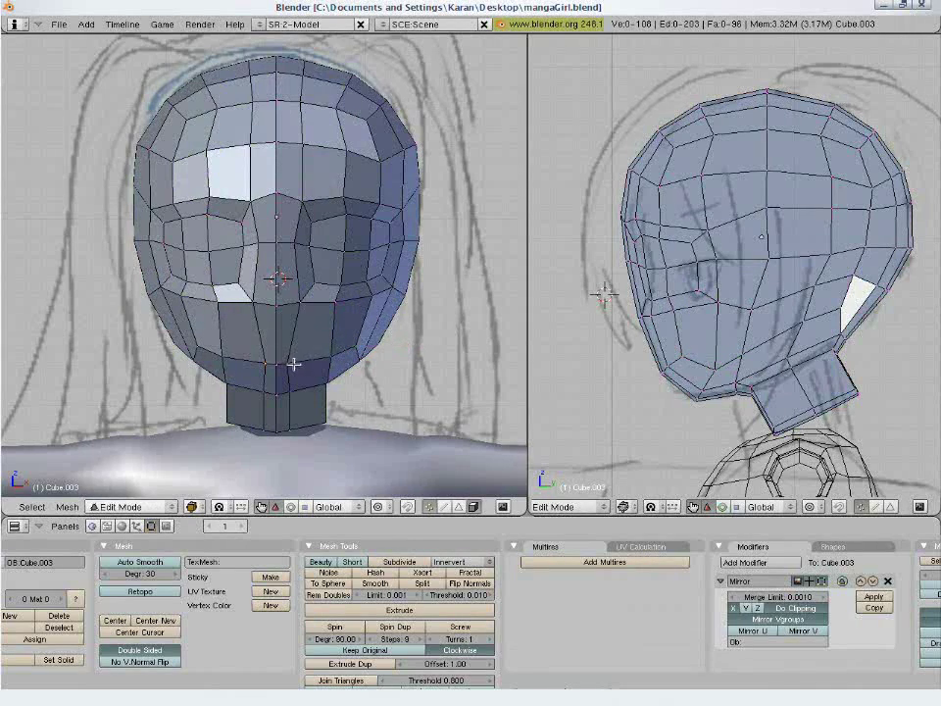
{"action": "key", "text": "g"}
{"action": "left_click", "coordinate": [350, 367]}
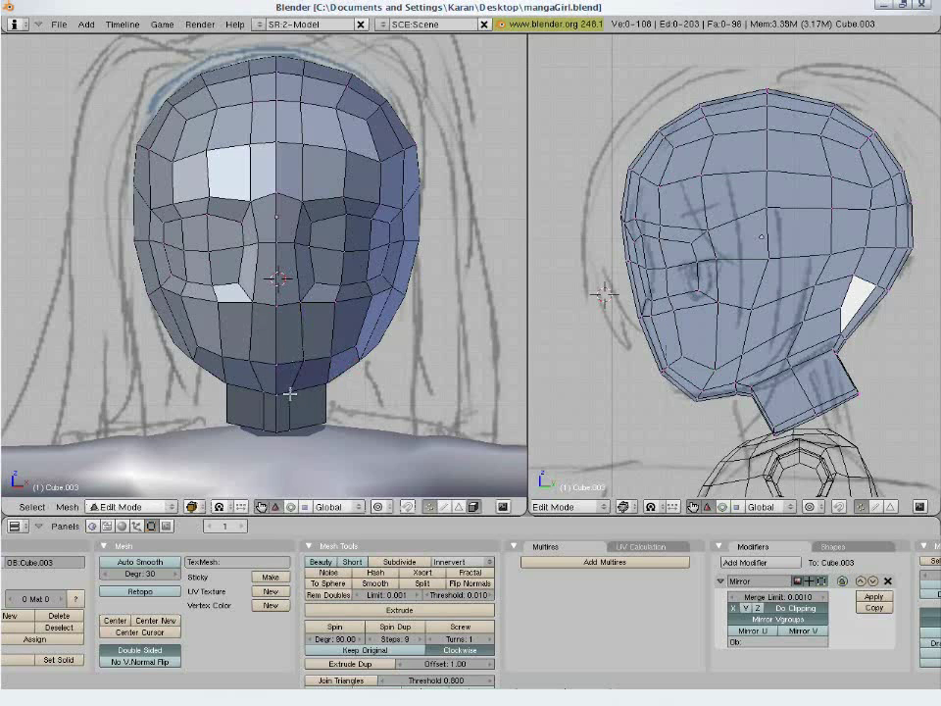
{"action": "right_click", "coordinate": [292, 394]}
{"action": "key", "text": "g"}
{"action": "left_click", "coordinate": [324, 393]}
{"action": "key", "text": "a"}
Select the two outer jaw-loop vertices in the side view, move them slightly back and up, and shift them outward in the front view.
{"action": "right_click", "coordinate": [684, 356]}
{"action": "right_click", "coordinate": [668, 367], "text": "shift"}
{"action": "key", "text": "g"}
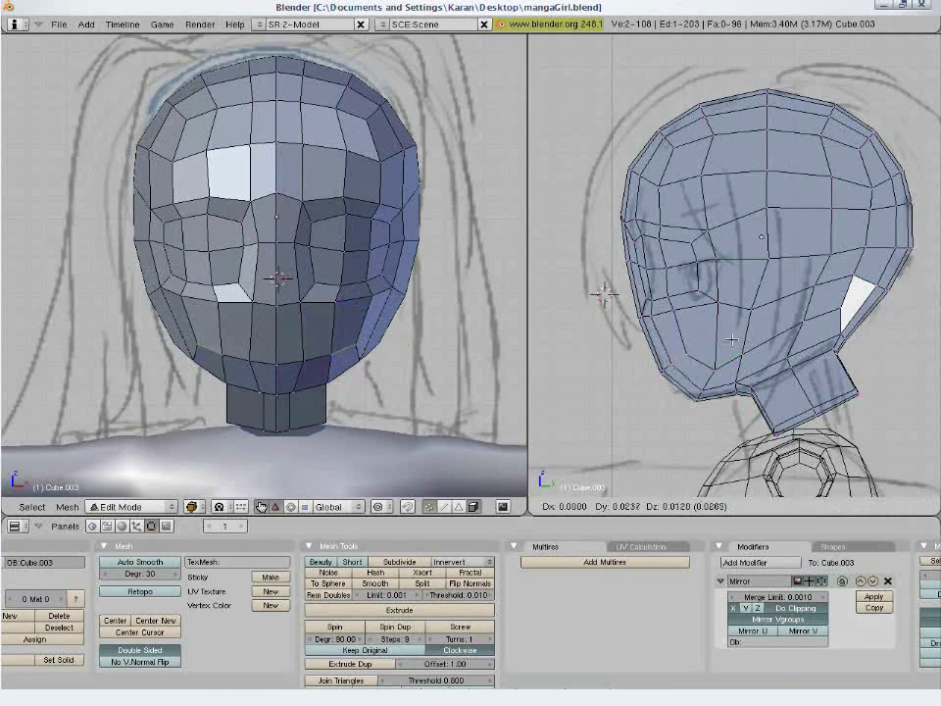
{"action": "left_click", "coordinate": [765, 321]}
{"action": "key", "text": "g"}
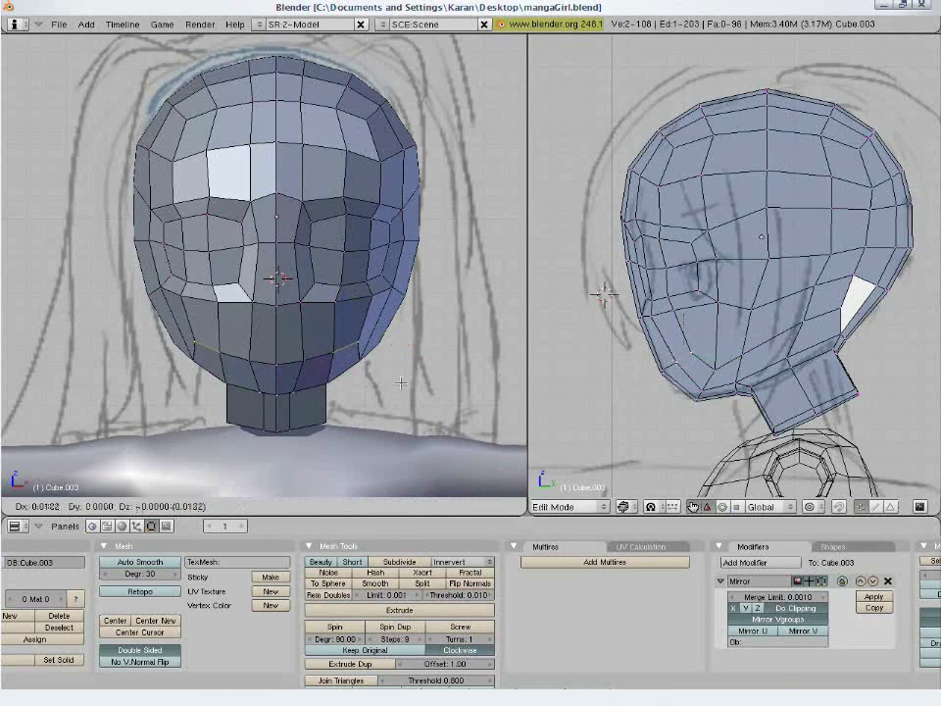
{"action": "left_click", "coordinate": [406, 383]}
{"action": "key", "text": "a"}
In the front view, move the jaw-loop vertex below the mouth corner slightly outward and the vertex beneath the eye slightly down.
{"action": "right_click", "coordinate": [371, 293]}
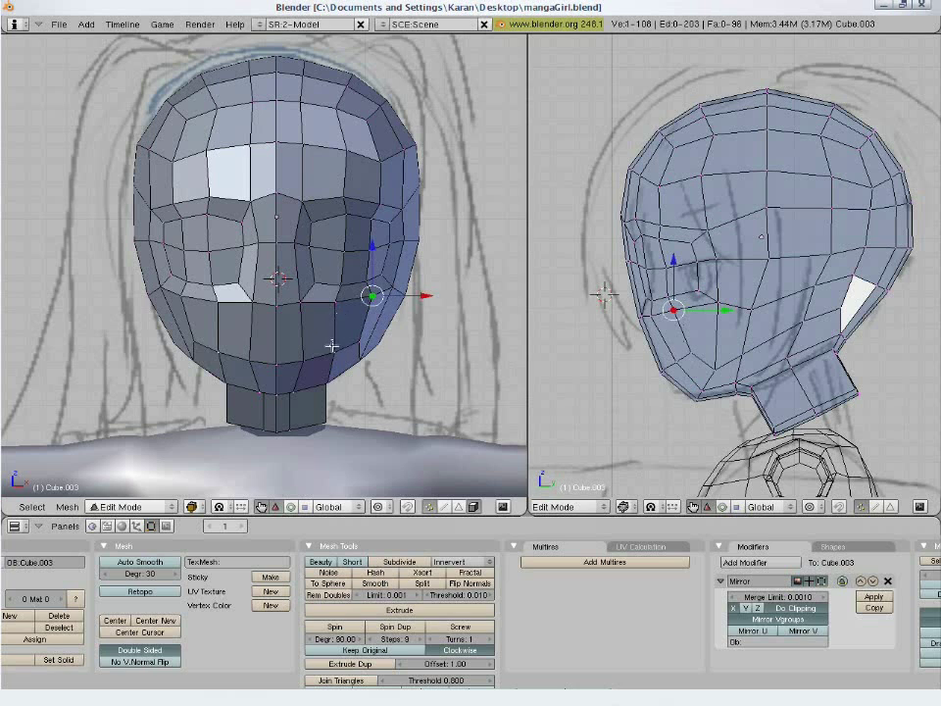
{"action": "right_click", "coordinate": [333, 345]}
{"action": "key", "text": "g"}
{"action": "left_click", "coordinate": [350, 348]}
{"action": "right_click", "coordinate": [337, 304]}
{"action": "key", "text": "g"}
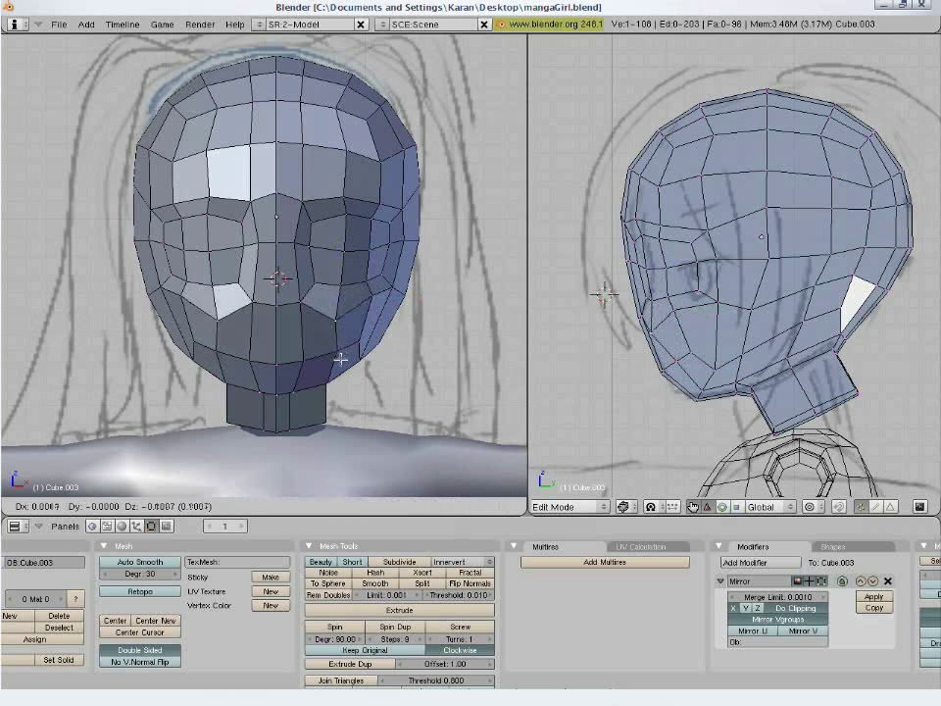
{"action": "left_click", "coordinate": [348, 241]}
{"action": "key", "text": "g"}
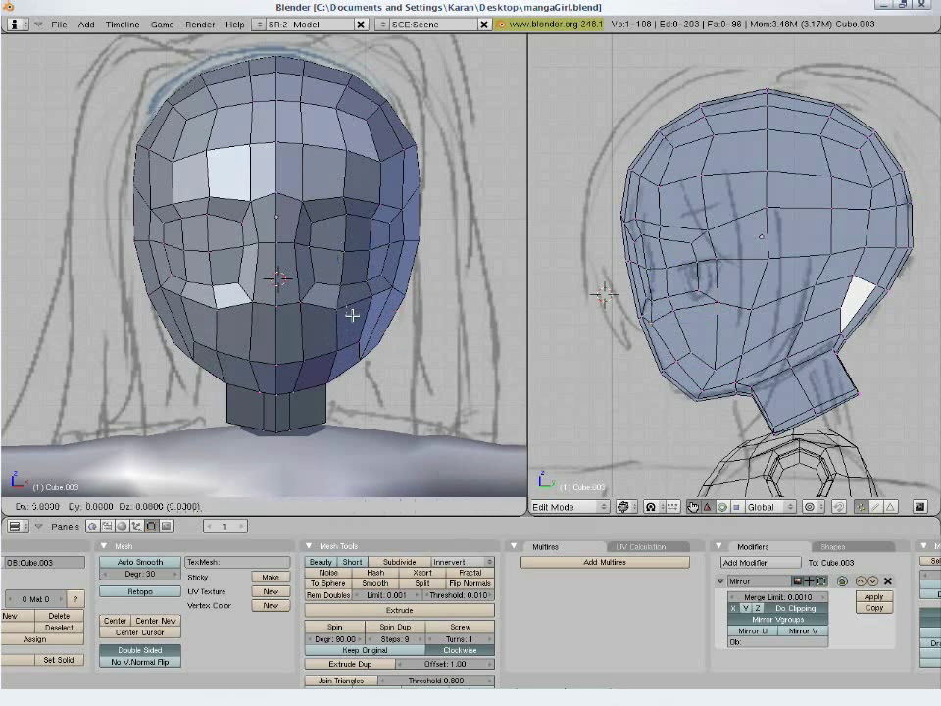
{"action": "left_click", "coordinate": [354, 303]}
{"action": "key", "text": "a"}
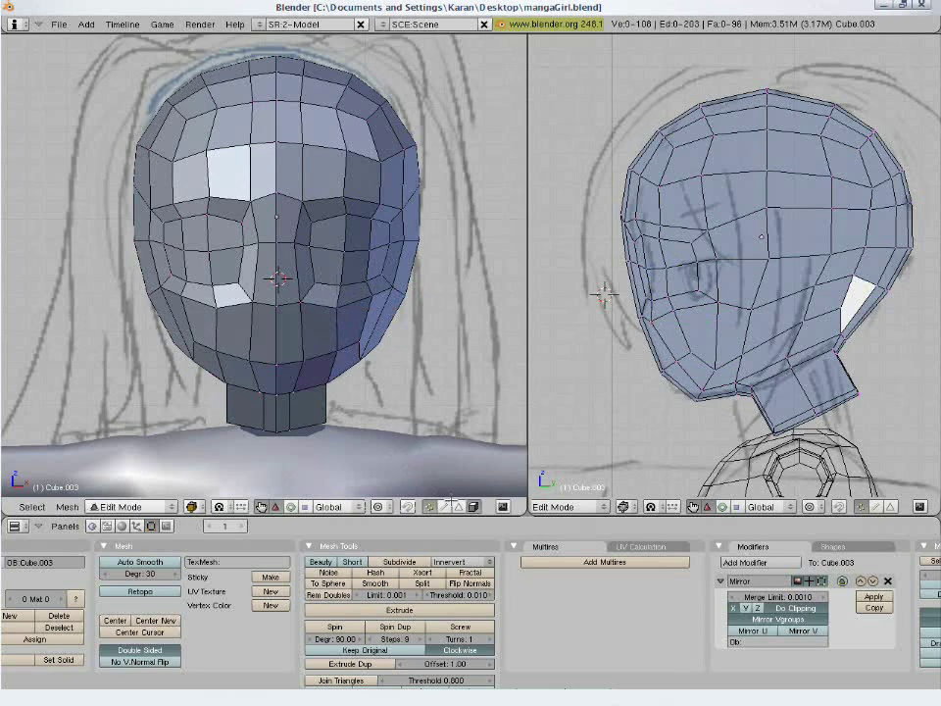
Switch to face selection and circle-select the faces around the mouth and chin on both sides of the centre line.
{"action": "left_click", "coordinate": [460, 508]}
{"action": "key", "text": "b"}
{"action": "key", "text": "b"}
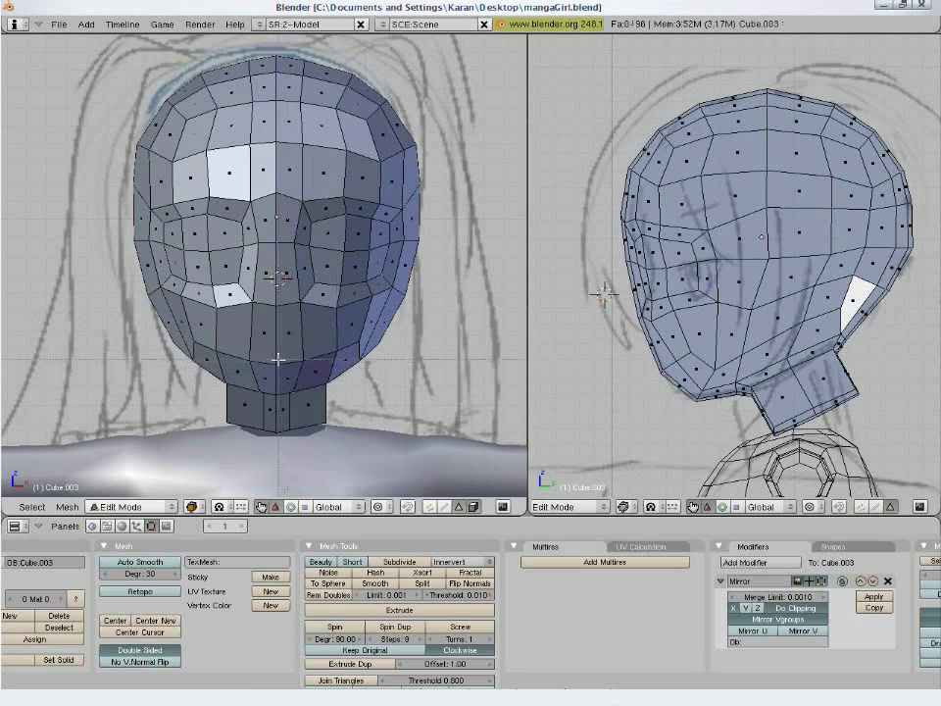
{"action": "scroll", "coordinate": [275, 345], "scroll_direction": "up", "scroll_amount": 1}
{"action": "left_click", "coordinate": [277, 347]}
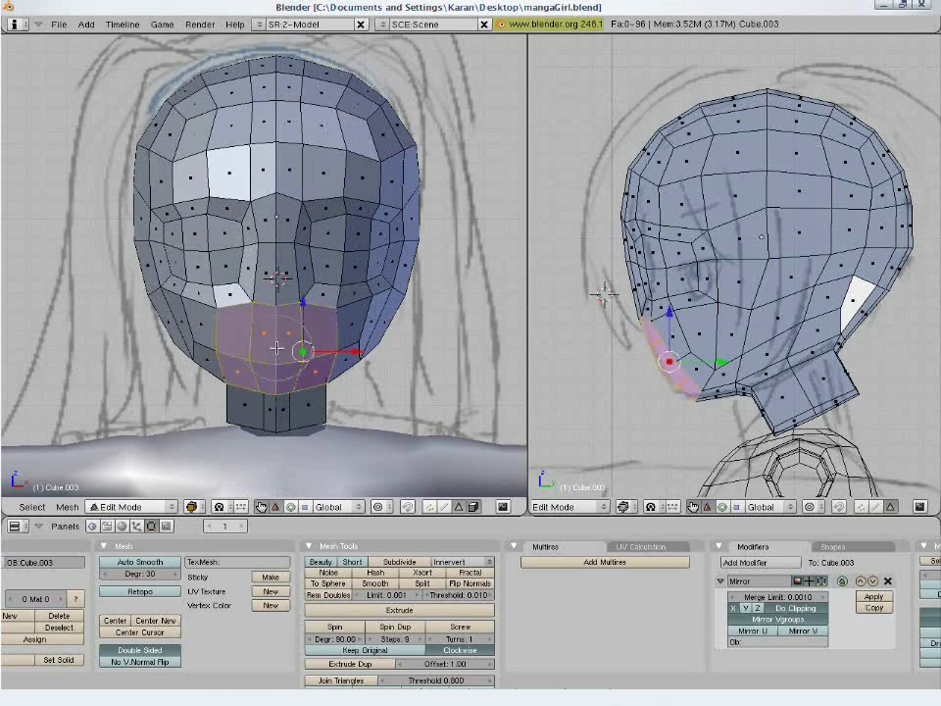
Extrude the selected mouth faces as a region and scale them down to form an inner mouth loop.
{"action": "key", "text": "e"}
{"action": "left_click", "coordinate": [424, 386]}
{"action": "left_click", "coordinate": [423, 386]}
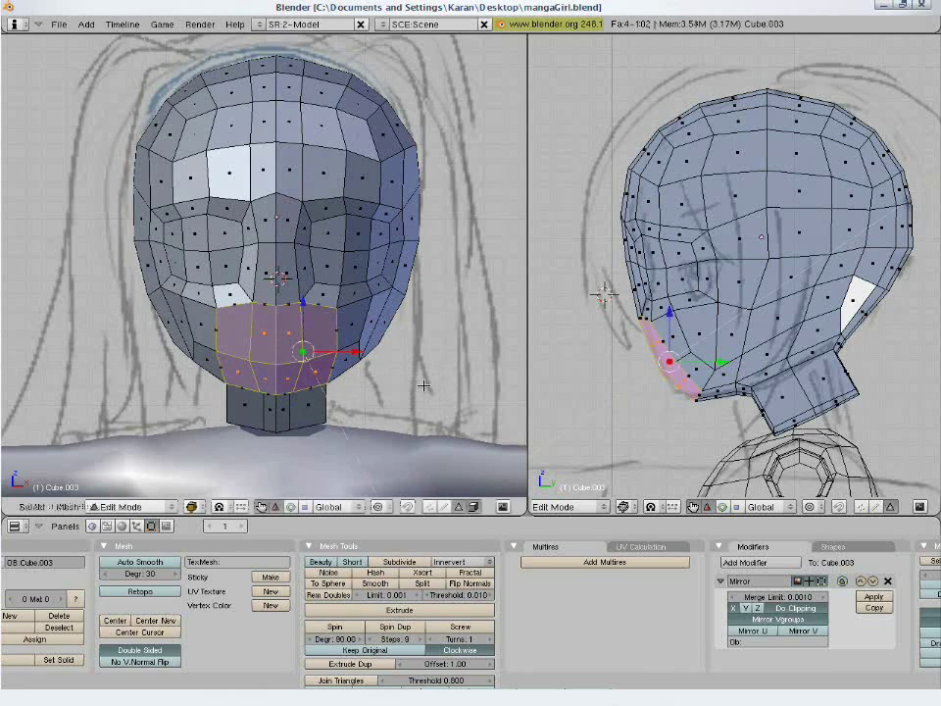
{"action": "key", "text": "s"}
{"action": "left_click", "coordinate": [375, 381]}
In the side view, move the extruded mouth faces forward and slightly down, rotate them slightly, and return to vertex selection.
{"action": "key", "text": "g"}
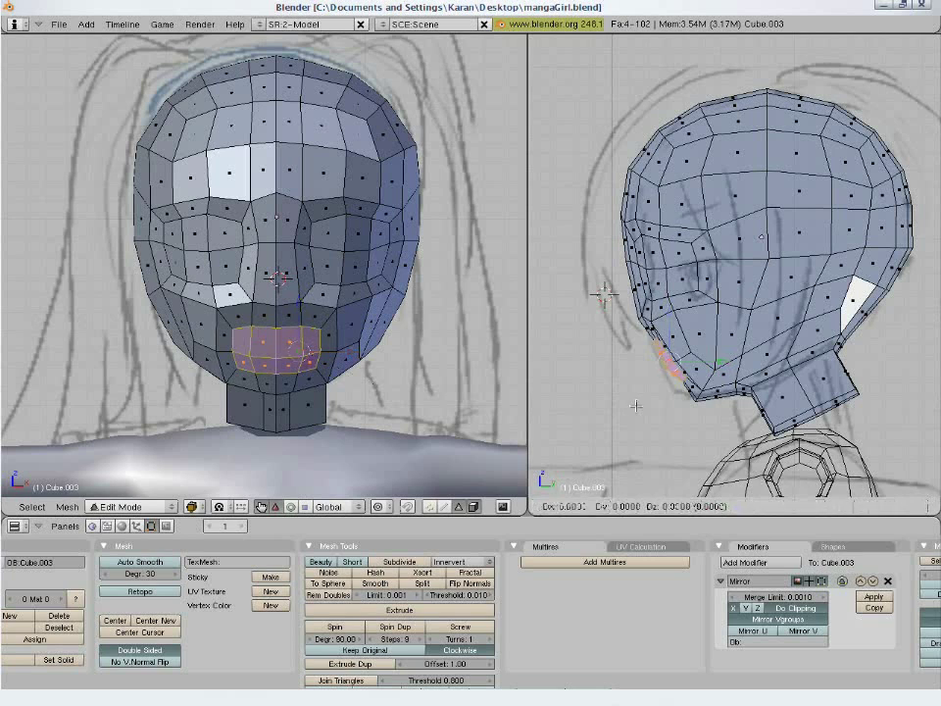
{"action": "left_click", "coordinate": [568, 448]}
{"action": "key", "text": "r"}
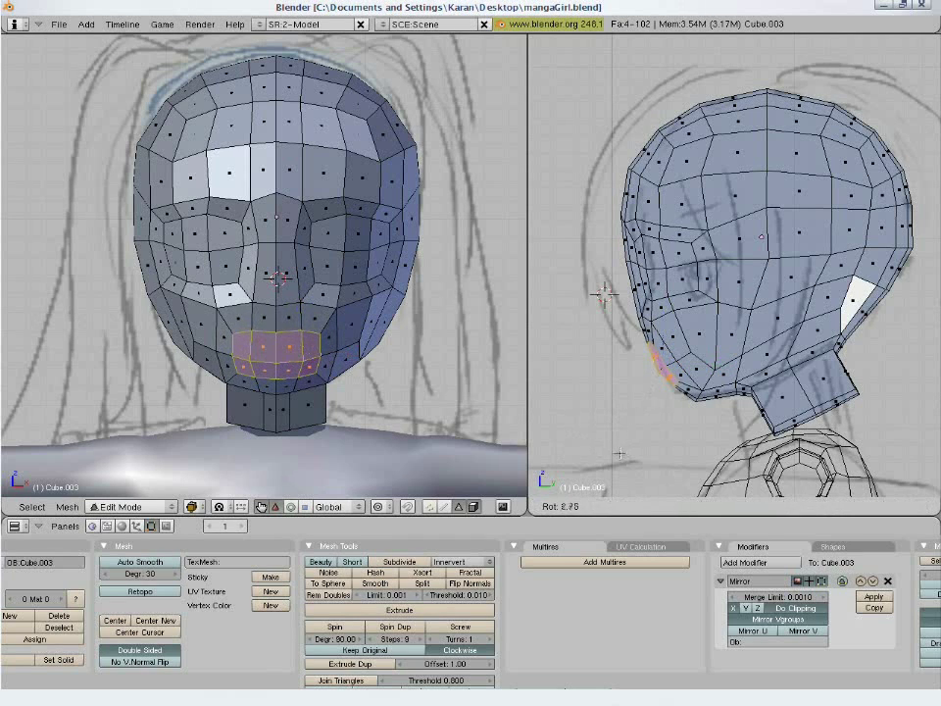
{"action": "left_click", "coordinate": [617, 453]}
{"action": "key", "text": "g"}
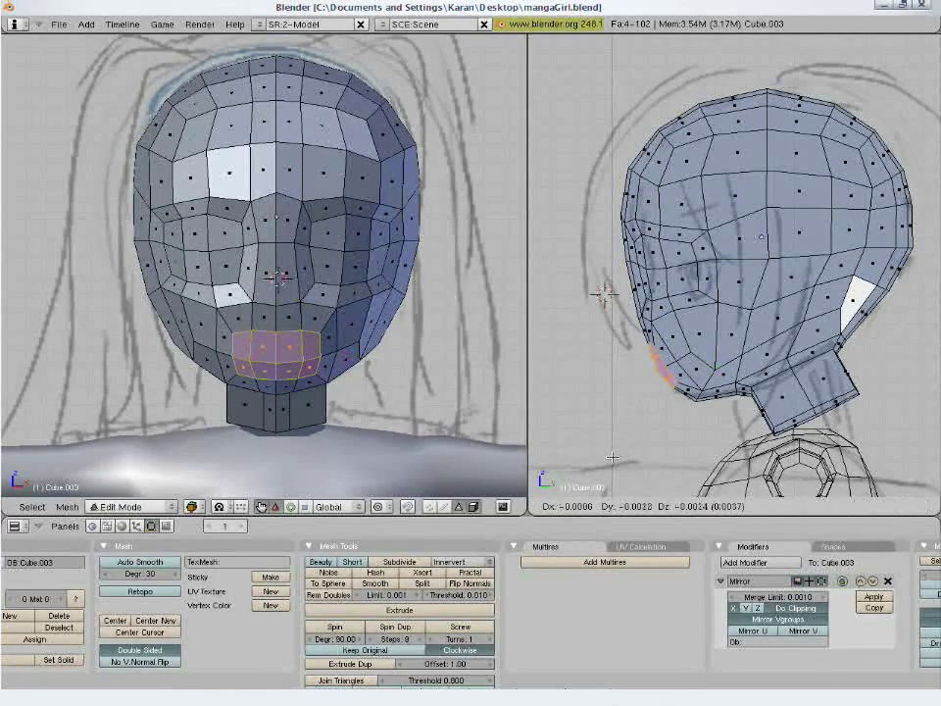
{"action": "left_click", "coordinate": [610, 459]}
{"action": "key", "text": "a"}
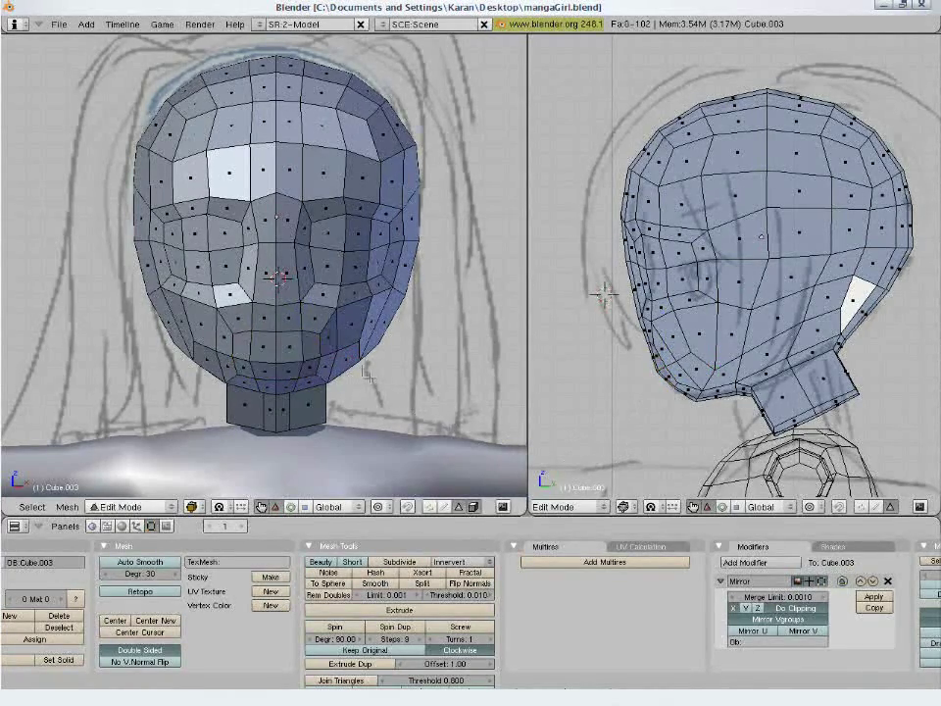
{"action": "left_click", "coordinate": [431, 506]}
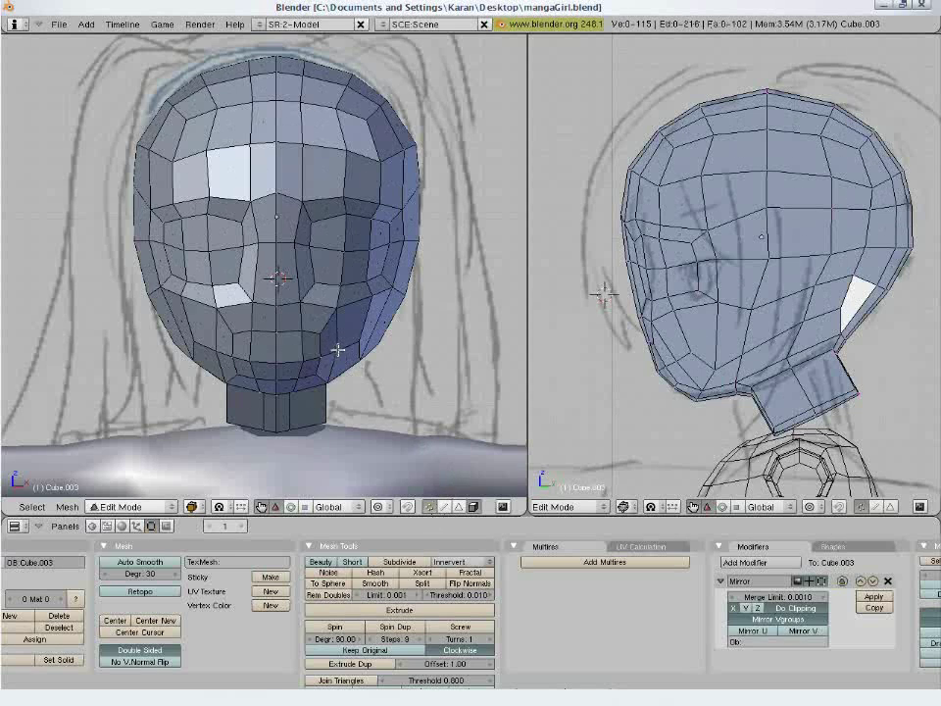
In the front view, move the jaw vertex below the cheek slightly outward and the mouth-corner vertex slightly up.
{"action": "right_click", "coordinate": [359, 350]}
{"action": "key", "text": "g"}
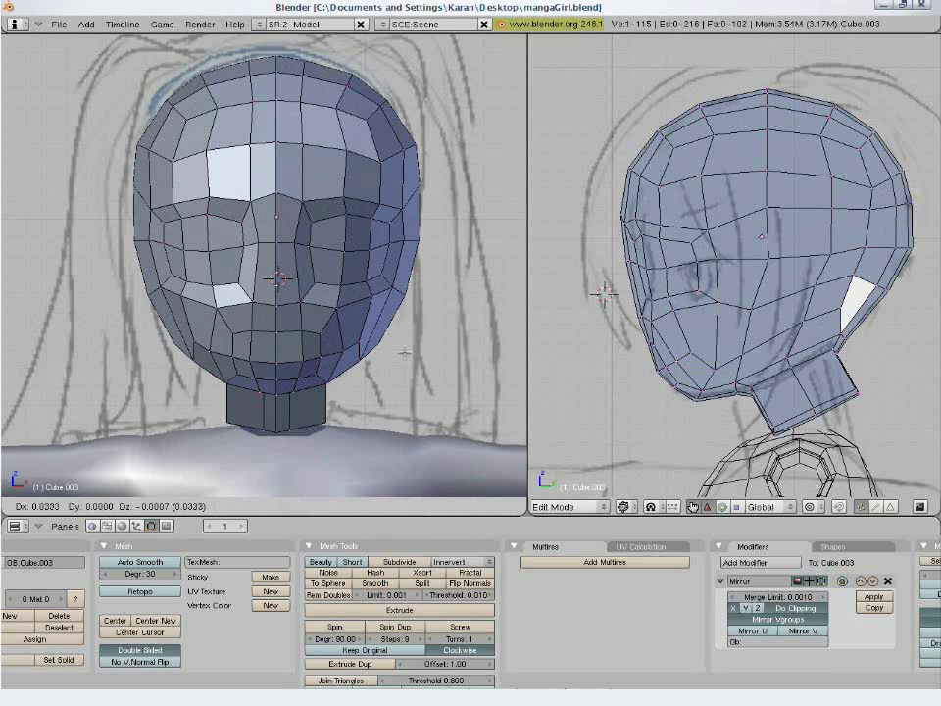
{"action": "left_click", "coordinate": [409, 352]}
{"action": "right_click", "coordinate": [335, 312]}
{"action": "right_click", "coordinate": [323, 328]}
{"action": "key", "text": "g"}
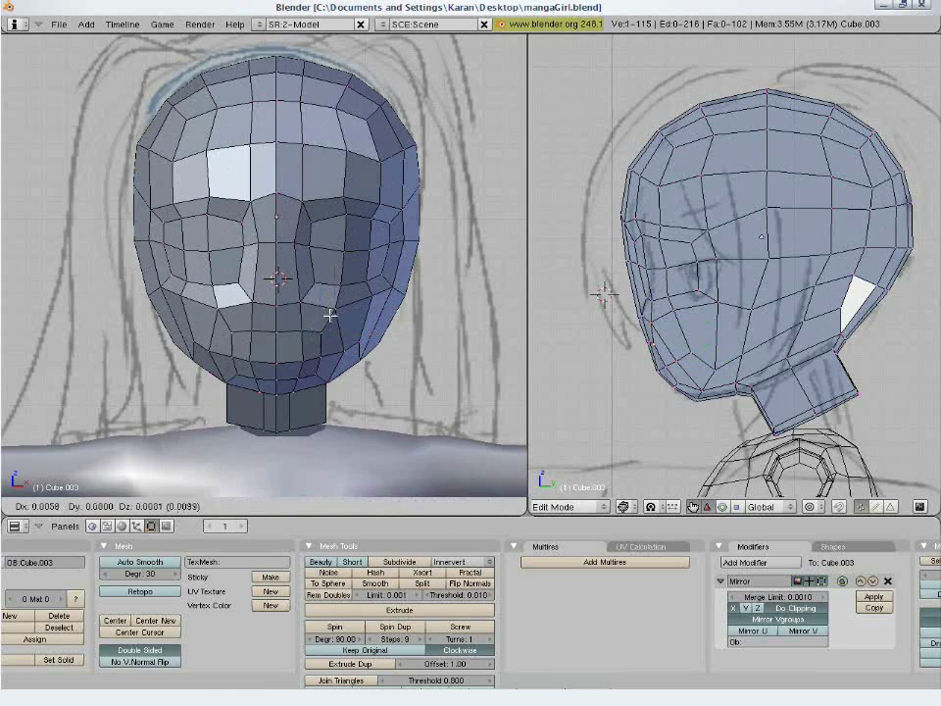
{"action": "left_click", "coordinate": [330, 314]}
Raise the remaining upper-lip vertices, including the one on the centre line, in the front view.
{"action": "right_click", "coordinate": [313, 325]}
{"action": "key", "text": "g"}
{"action": "left_click", "coordinate": [315, 307]}
{"action": "key", "text": "a"}
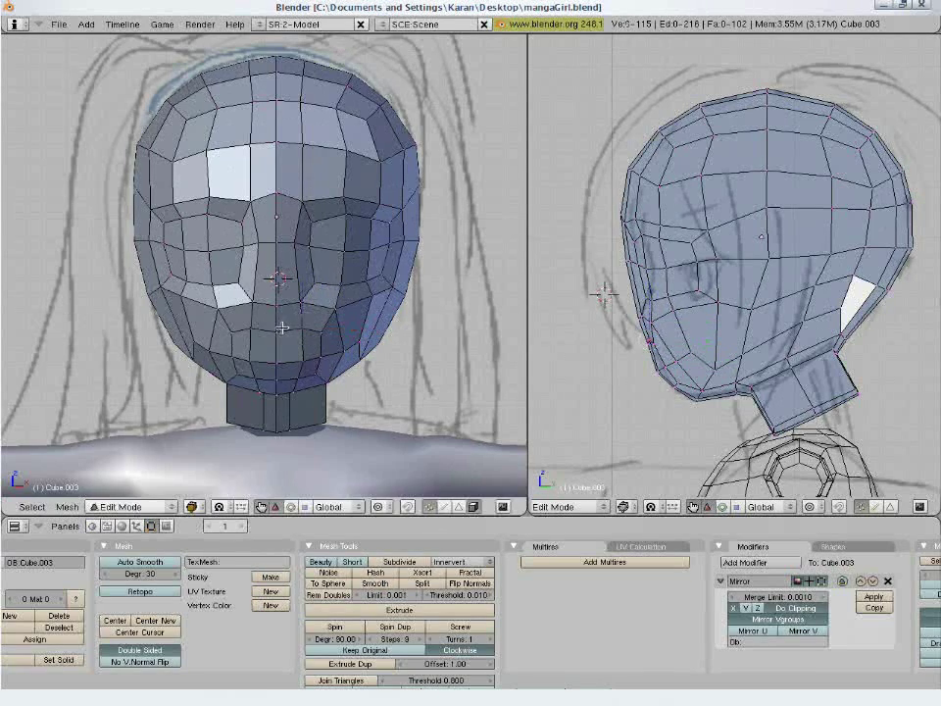
{"action": "right_click", "coordinate": [278, 332]}
{"action": "key", "text": "g"}
{"action": "left_click", "coordinate": [277, 279]}
{"action": "key", "text": "a"}
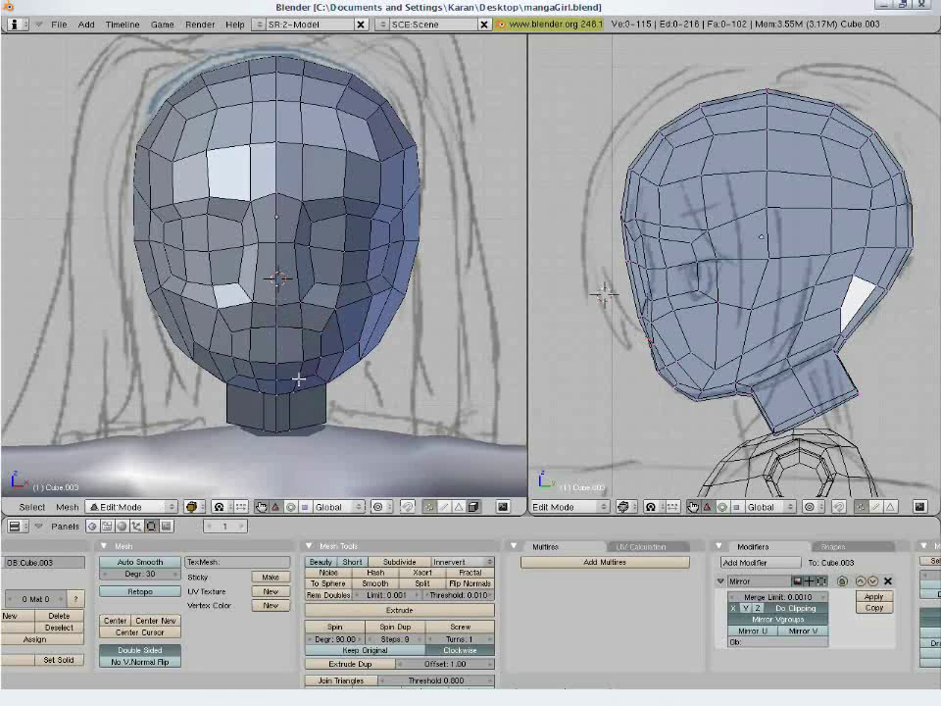
Raise the lower mouth-corner vertex and the two lower-lip vertices near the centre line, adjusting the lip pair in the side view.
{"action": "right_click_drag", "start_coordinate": [311, 378], "coordinate": [312, 365]}
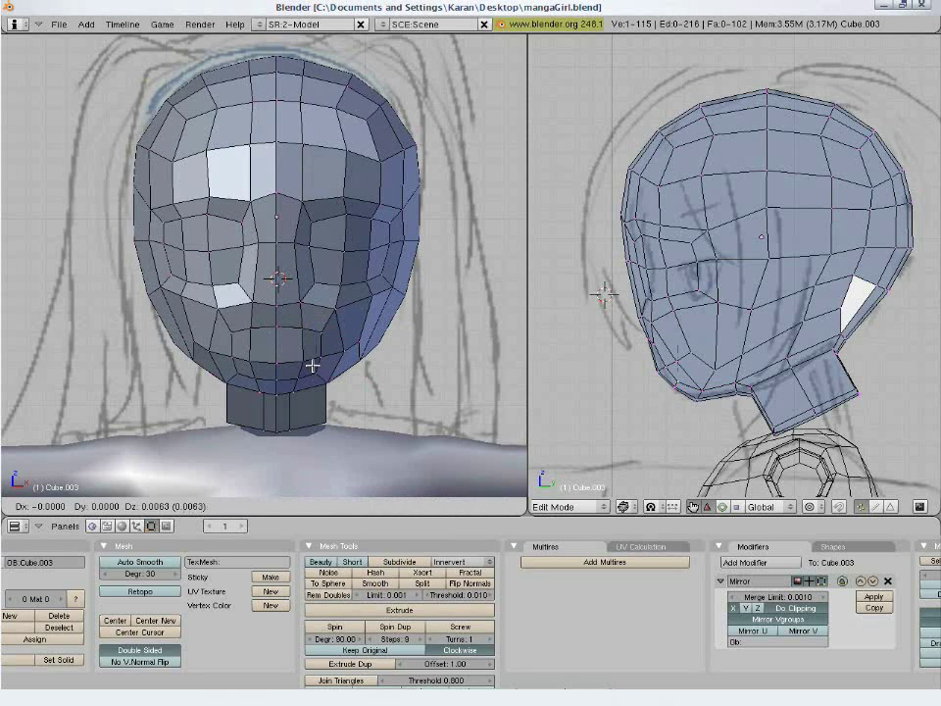
{"action": "left_click", "coordinate": [313, 366]}
{"action": "key", "text": "a"}
{"action": "right_click", "coordinate": [295, 362]}
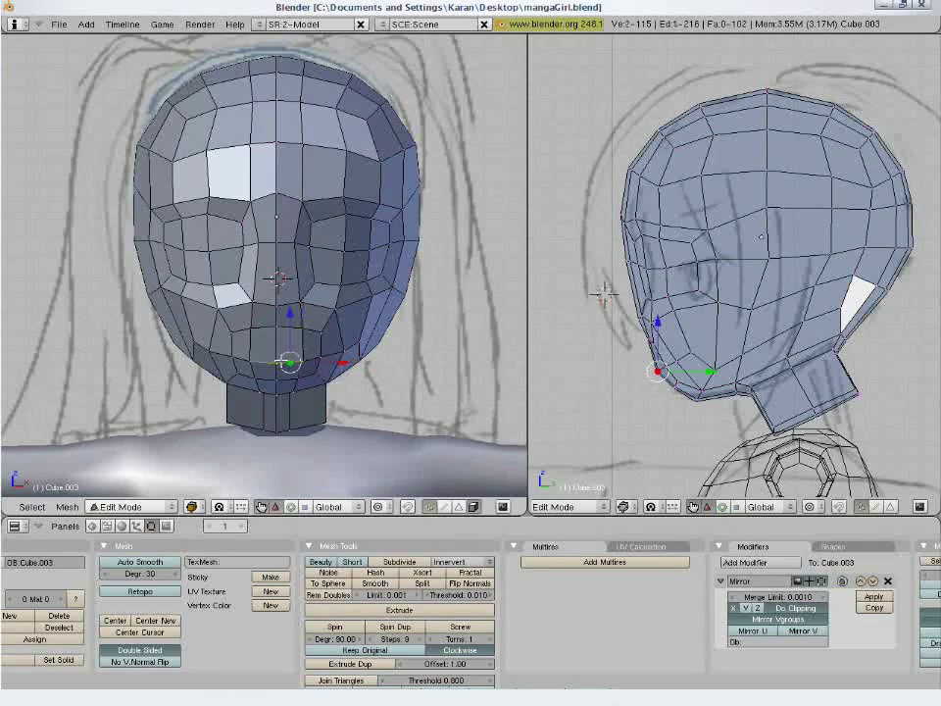
{"action": "key", "text": "g"}
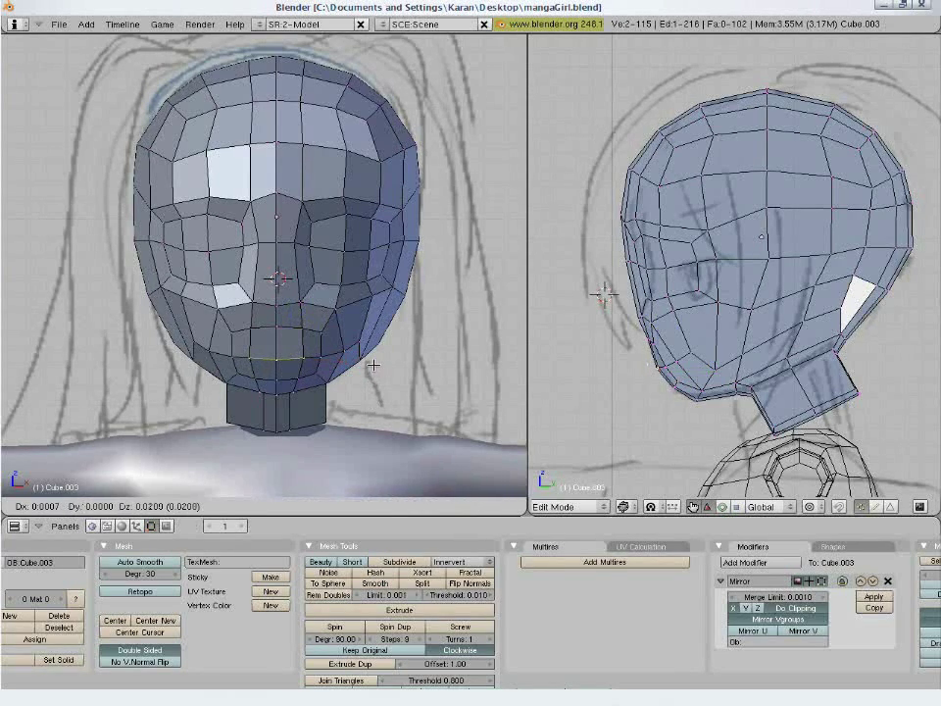
{"action": "left_click", "coordinate": [374, 365]}
{"action": "key", "text": "g"}
{"action": "left_click", "coordinate": [643, 394]}
{"action": "key", "text": "a"}
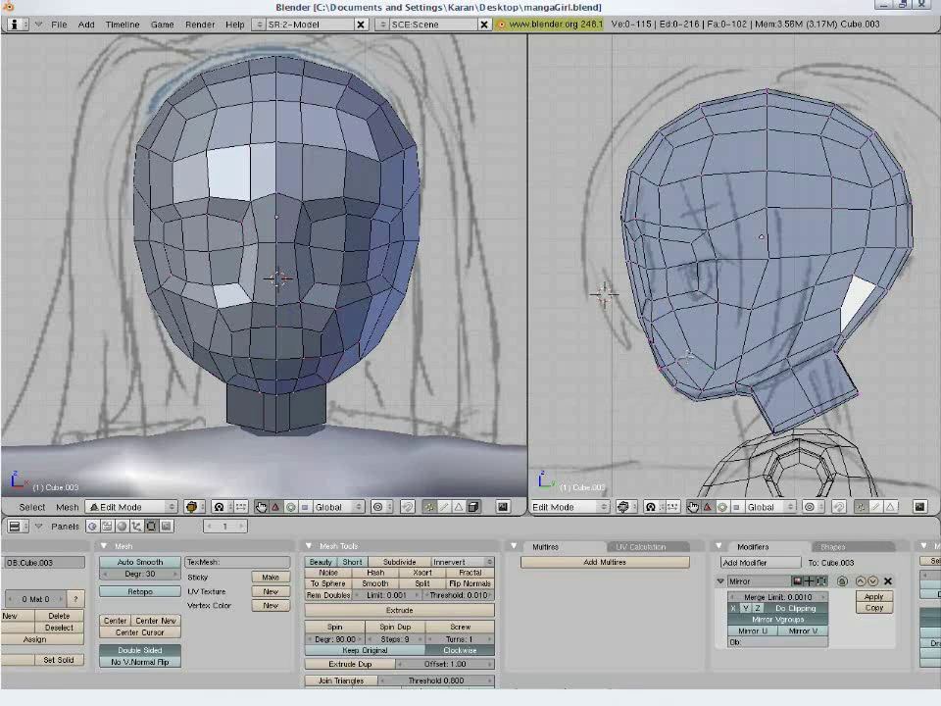
Move the three vertices running from below the mouth to the jaw back and up in the side view, and adjust them in the front view.
{"action": "right_click", "coordinate": [686, 356]}
{"action": "right_click", "coordinate": [677, 362]}
{"action": "right_click", "coordinate": [674, 363]}
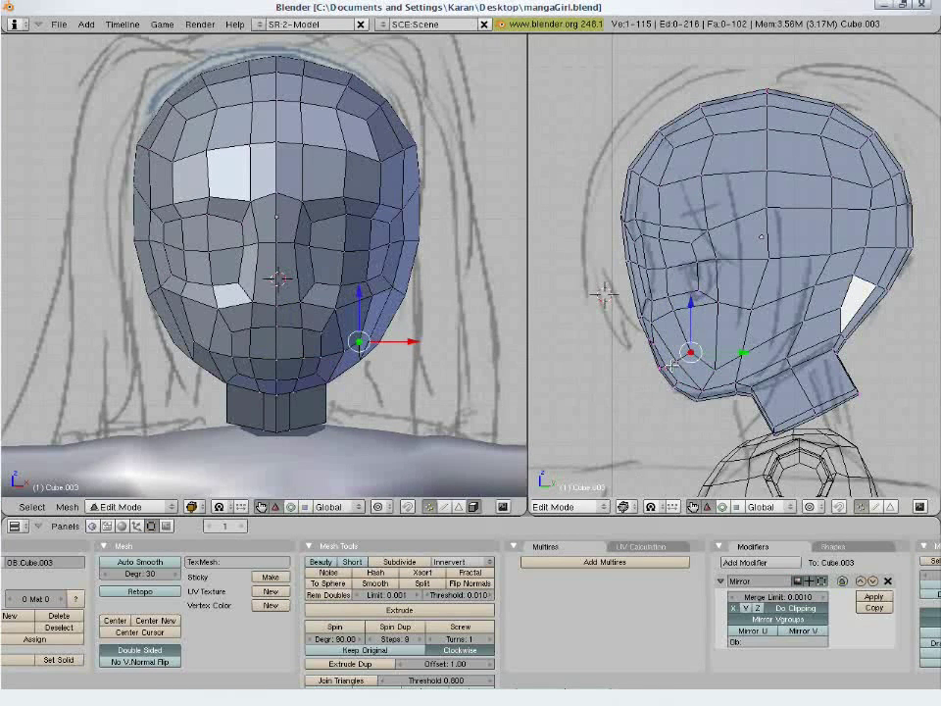
{"action": "right_click", "coordinate": [670, 365], "text": "shift"}
{"action": "right_click", "coordinate": [679, 360], "text": "shift"}
{"action": "key", "text": "g"}
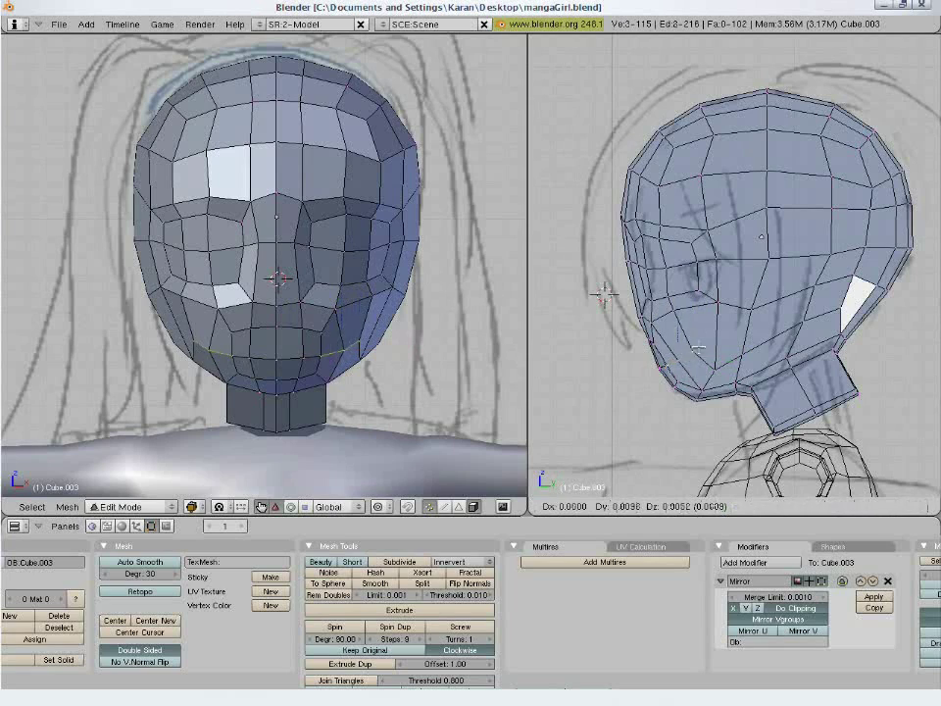
{"action": "left_click", "coordinate": [736, 317]}
{"action": "key", "text": "g"}
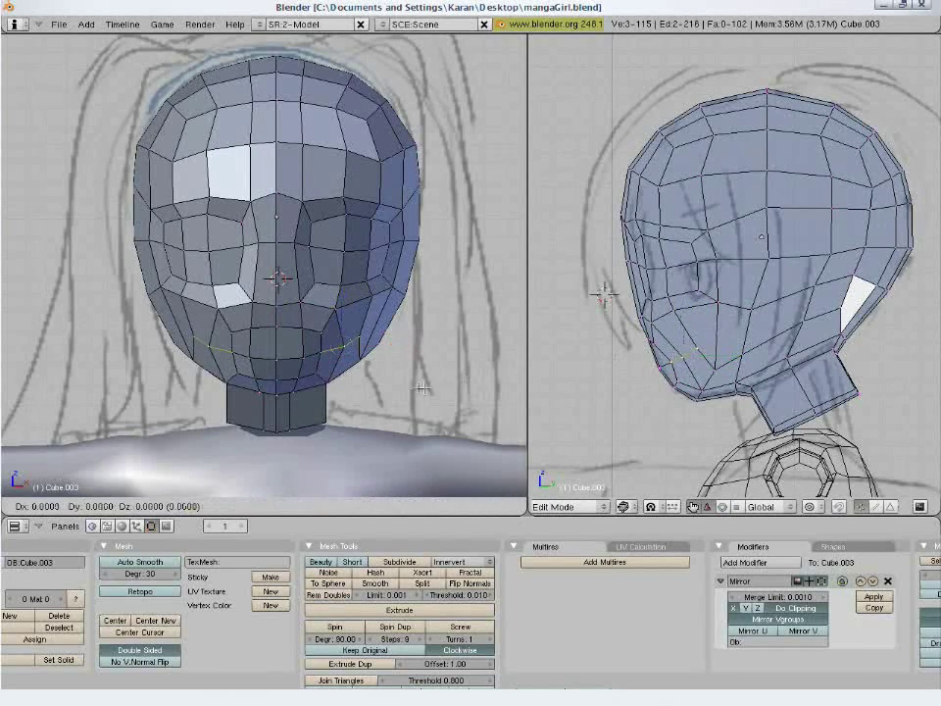
{"action": "left_click", "coordinate": [436, 388]}
{"action": "key", "text": "a"}
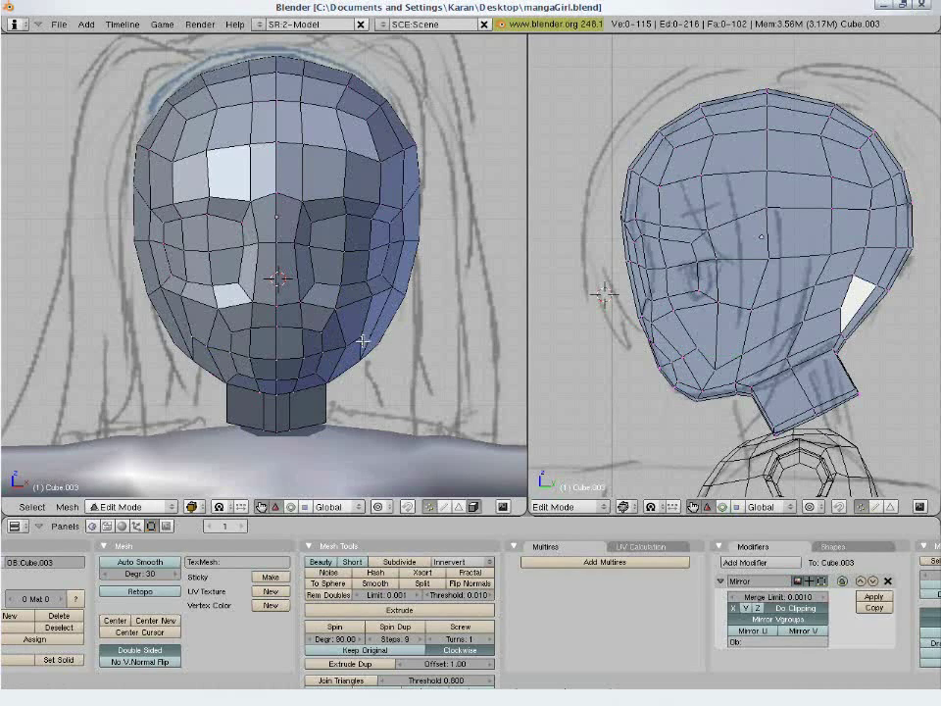
Move the jaw-outline vertex outward and adjust it in the side view, and shift the vertex beneath the jaw slightly up and back.
{"action": "right_click", "coordinate": [363, 341]}
{"action": "key", "text": "g"}
{"action": "right_click", "coordinate": [376, 343]}
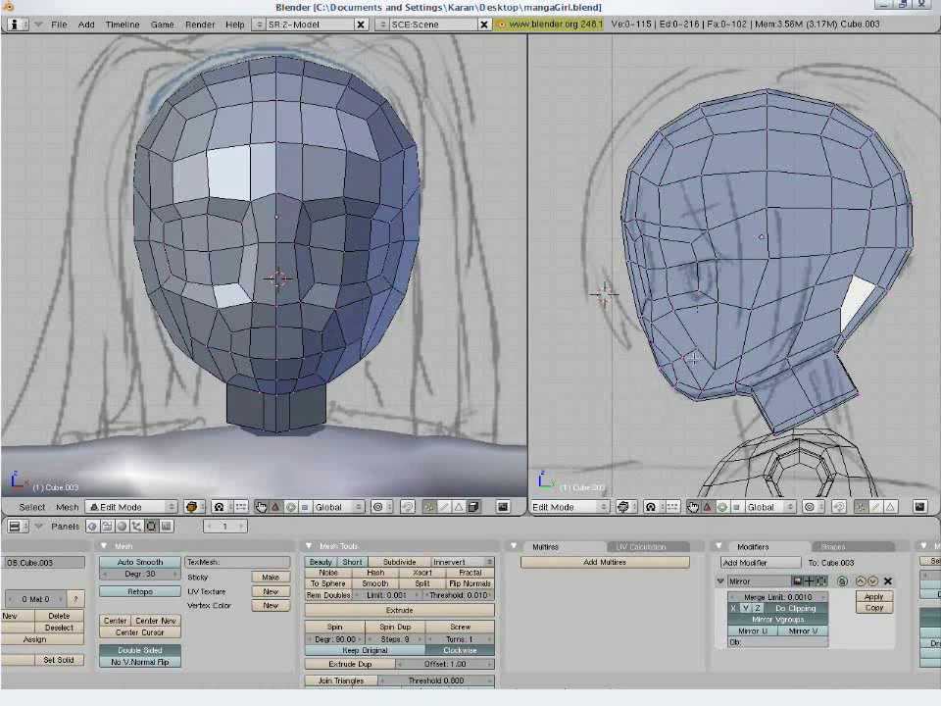
{"action": "key", "text": "g"}
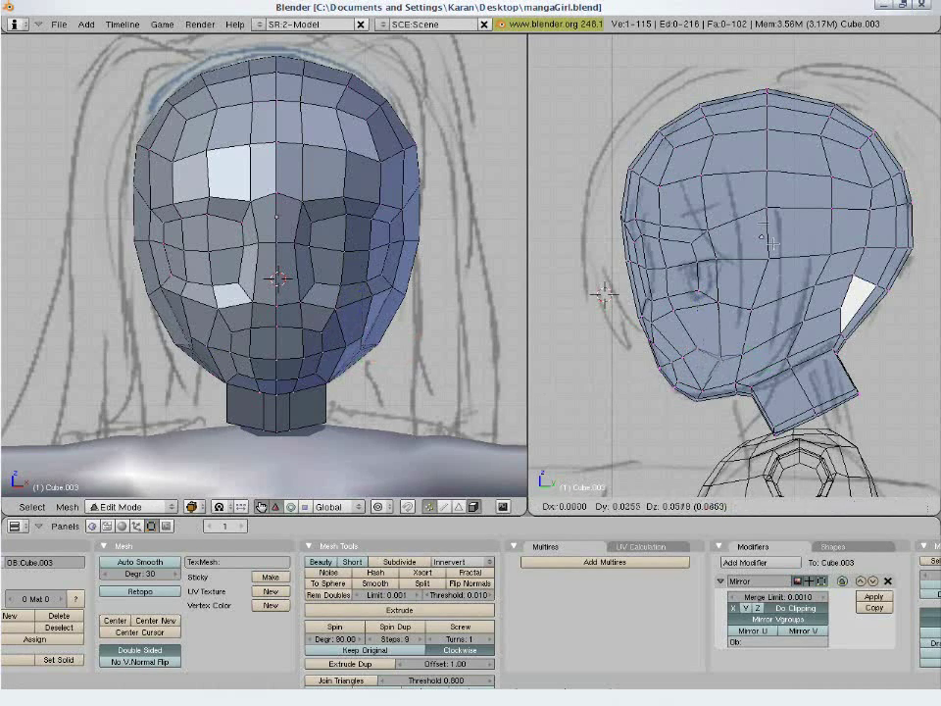
{"action": "left_click", "coordinate": [781, 225]}
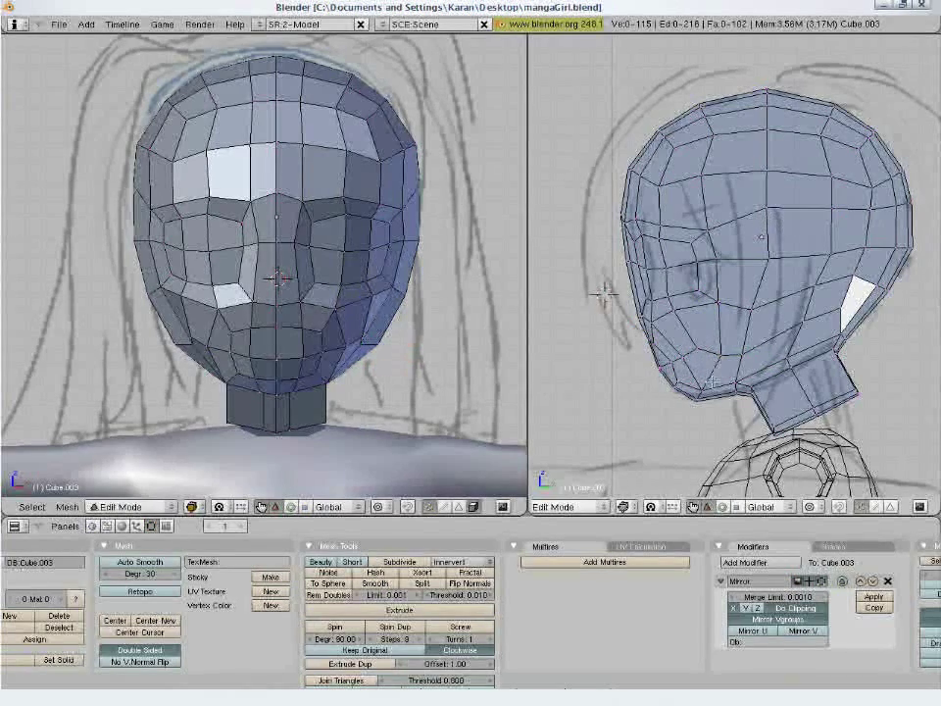
{"action": "right_click", "coordinate": [710, 389]}
{"action": "key", "text": "g"}
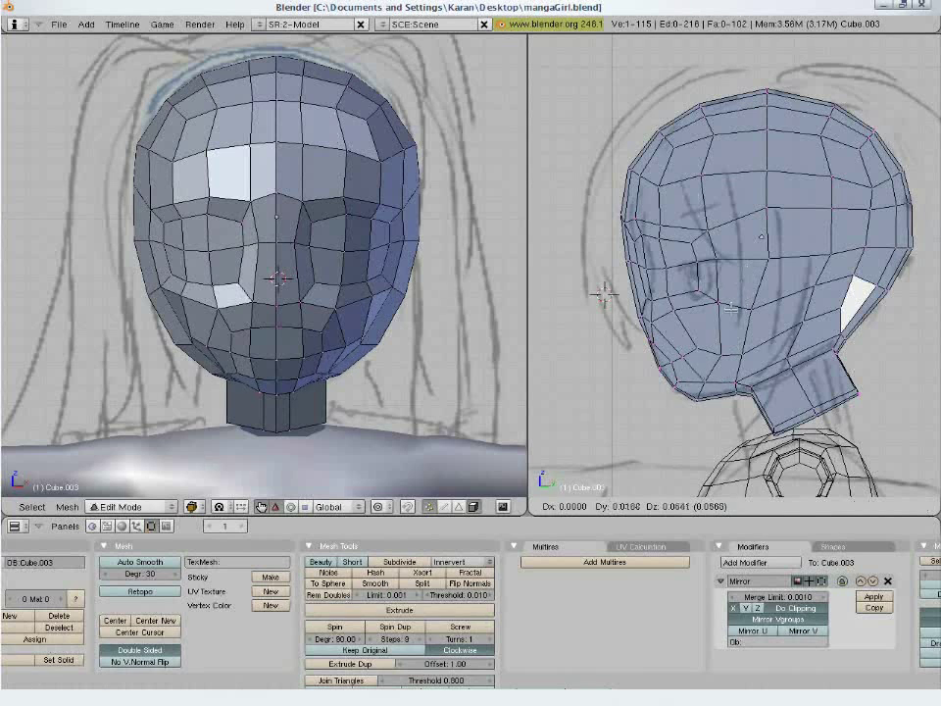
{"action": "left_click", "coordinate": [703, 344]}
In the side view, move the two lower-cheek vertices beside the mouth slightly forward and up, and rotate them slightly.
{"action": "key", "text": "g"}
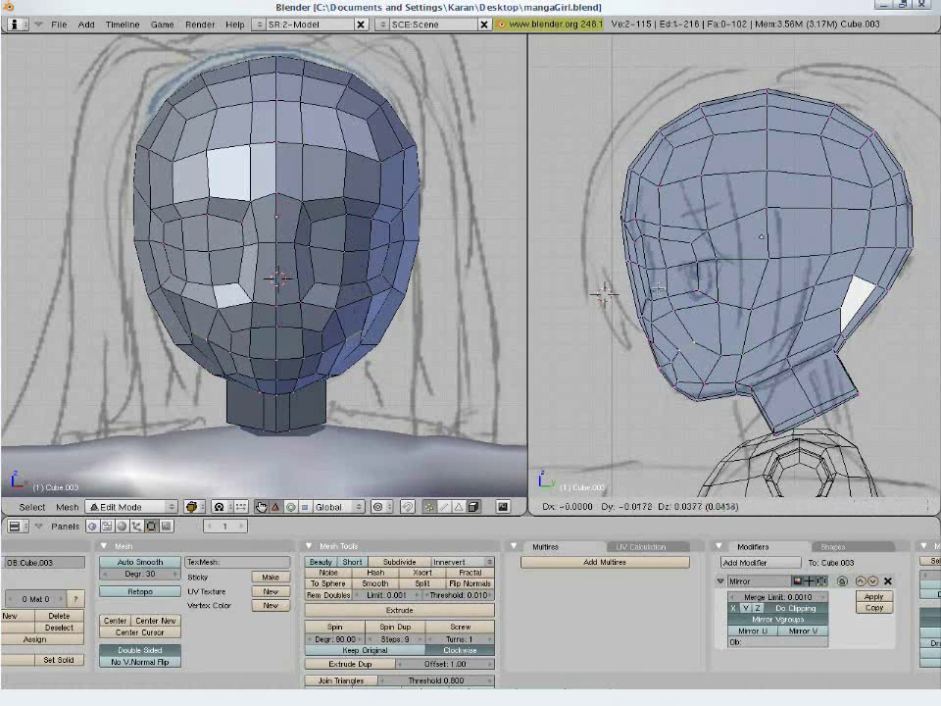
{"action": "left_click", "coordinate": [688, 345]}
{"action": "right_click", "coordinate": [679, 351], "text": "shift"}
{"action": "key", "text": "r"}
{"action": "left_click", "coordinate": [749, 431]}
{"action": "key", "text": "g"}
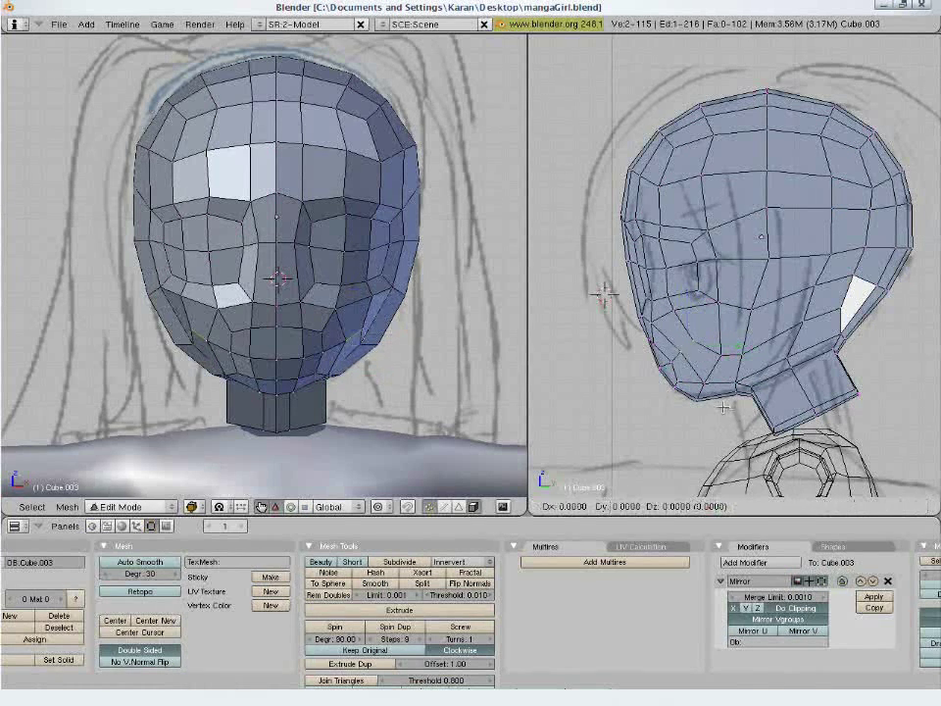
{"action": "left_click", "coordinate": [735, 430]}
{"action": "key", "text": "a"}
Shift the chin vertex and the lower mouth vertex above it slightly back in the side view.
{"action": "right_click", "coordinate": [685, 383]}
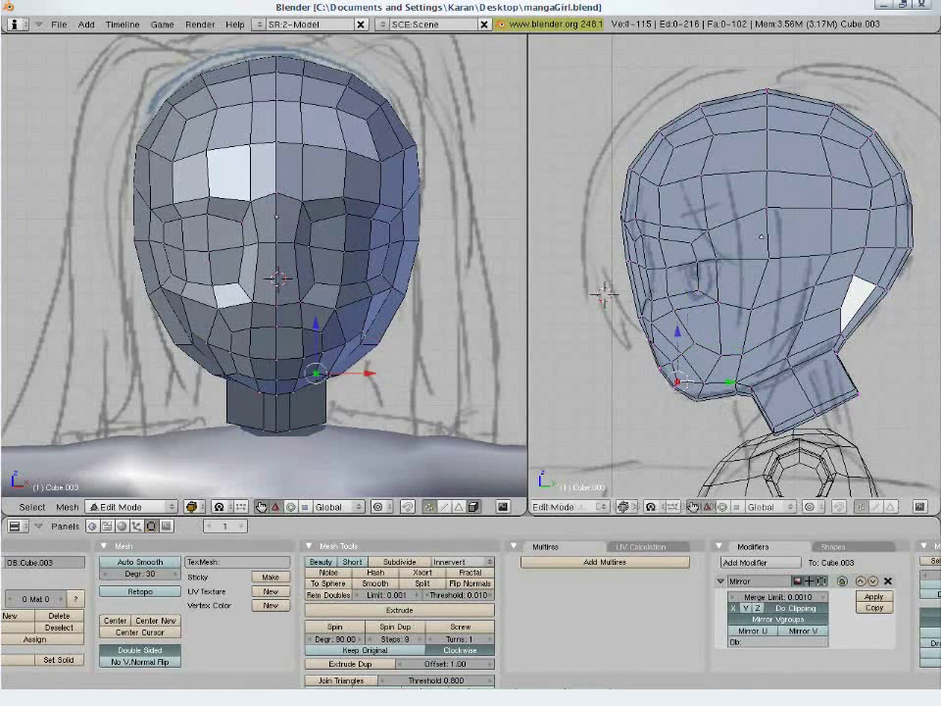
{"action": "key", "text": "g"}
{"action": "left_click", "coordinate": [696, 365]}
{"action": "key", "text": "a"}
{"action": "right_click", "coordinate": [670, 368]}
{"action": "key", "text": "g"}
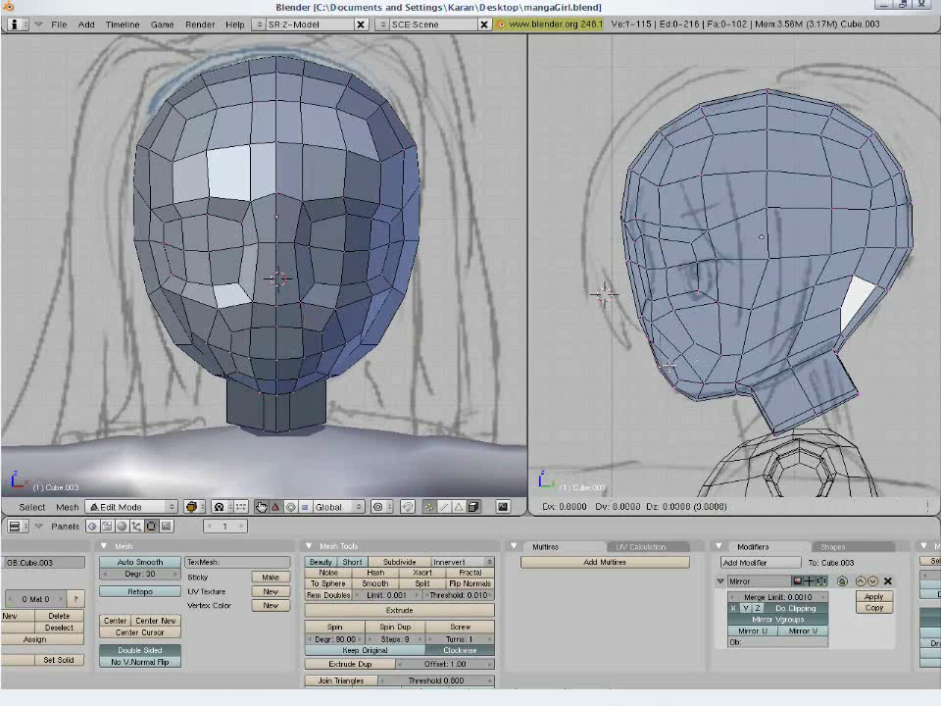
{"action": "left_click", "coordinate": [685, 362]}
{"action": "key", "text": "a"}
Adjust the mouth-corner vertex and the lower jaw vertex behind it in the side view to even out the loops.
{"action": "right_click", "coordinate": [663, 341]}
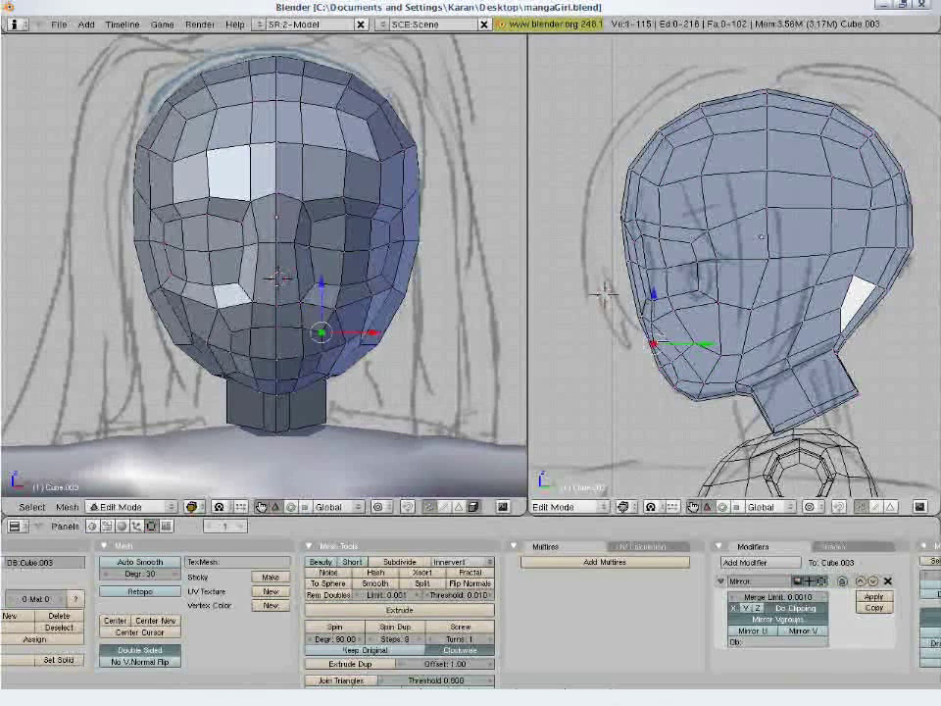
{"action": "key", "text": "g"}
{"action": "left_click", "coordinate": [673, 350]}
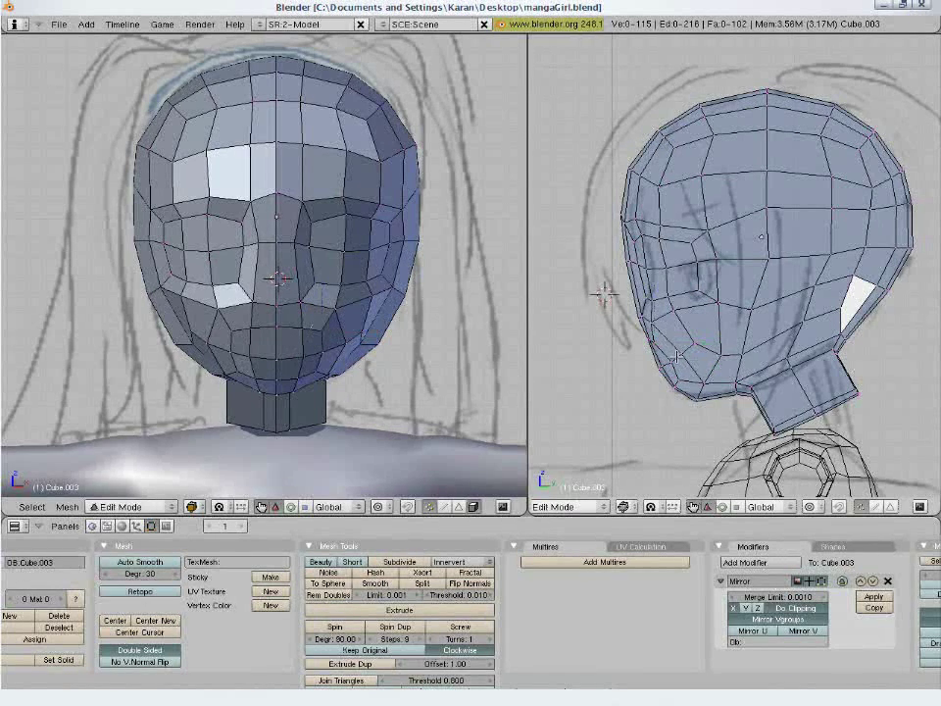
{"action": "right_click", "coordinate": [715, 361]}
{"action": "key", "text": "g"}
{"action": "left_click", "coordinate": [710, 388]}
From an angled view below the face, reposition the jaw vertices beneath the mouth corner and on the side of the jaw.
{"action": "middle_click_drag", "start_coordinate": [361, 416], "coordinate": [337, 325]}
{"action": "right_click", "coordinate": [294, 330]}
{"action": "key", "text": "g"}
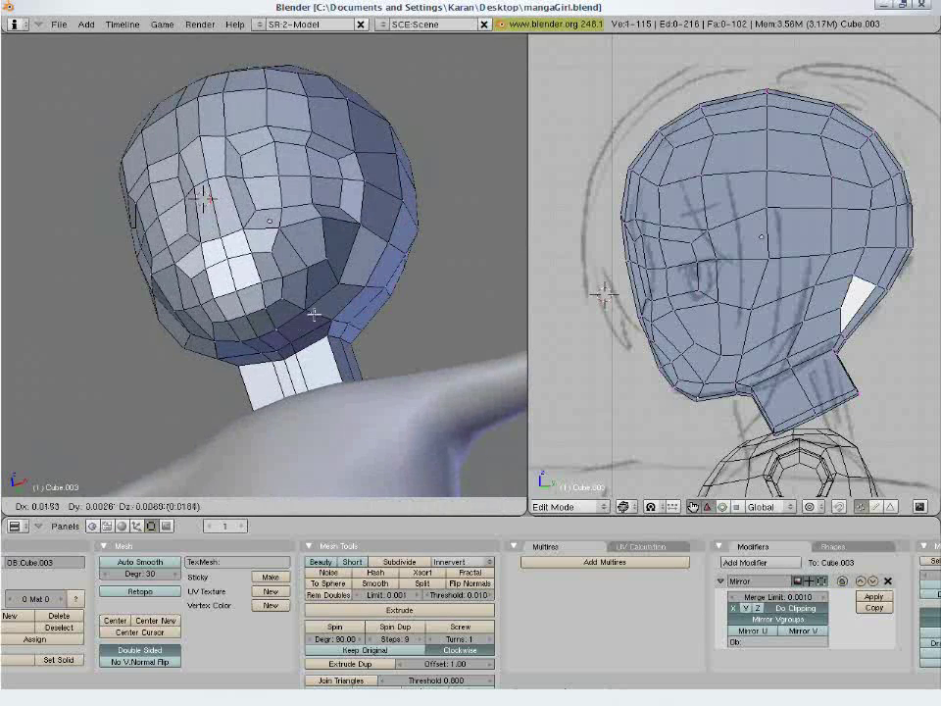
{"action": "left_click", "coordinate": [333, 308]}
{"action": "key", "text": "a"}
{"action": "right_click", "coordinate": [339, 289]}
{"action": "key", "text": "g"}
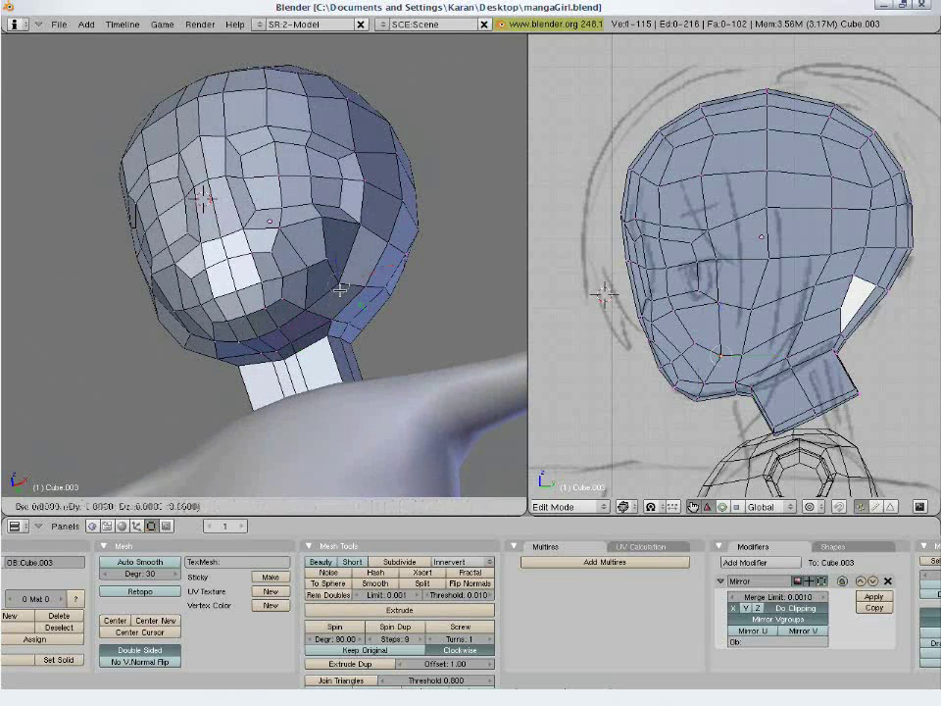
{"action": "left_click", "coordinate": [341, 289]}
In the angled view, adjust the outer cheek vertex, the vertex below the eye and the cheek vertex beside the mouth.
{"action": "right_click", "coordinate": [362, 229]}
{"action": "key", "text": "g"}
{"action": "left_click", "coordinate": [358, 225]}
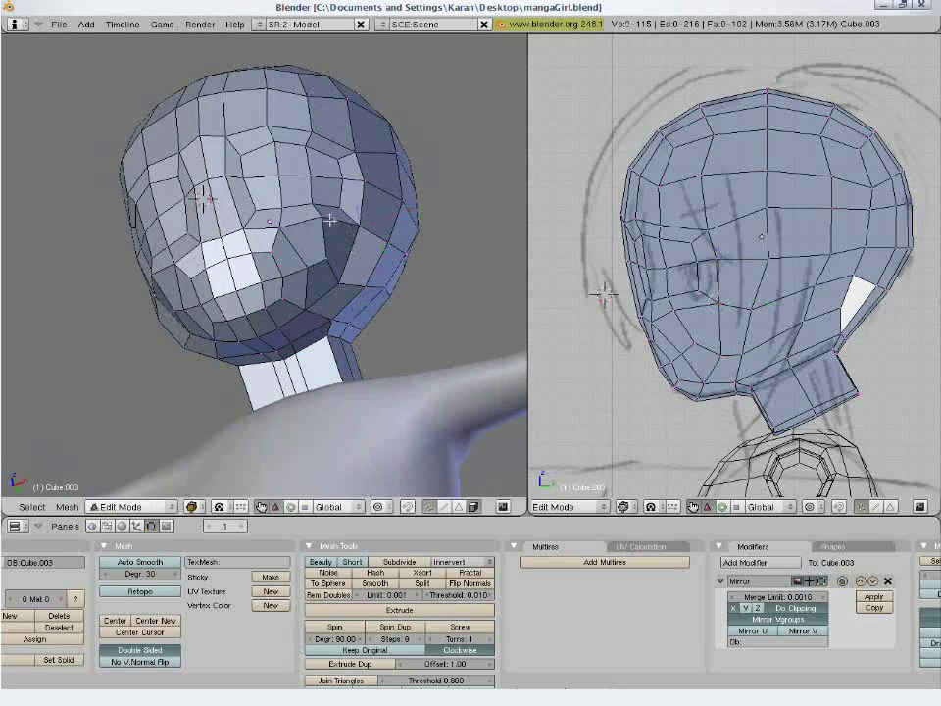
{"action": "right_click", "coordinate": [326, 222]}
{"action": "key", "text": "g"}
{"action": "left_click", "coordinate": [323, 278]}
{"action": "right_click", "coordinate": [335, 256]}
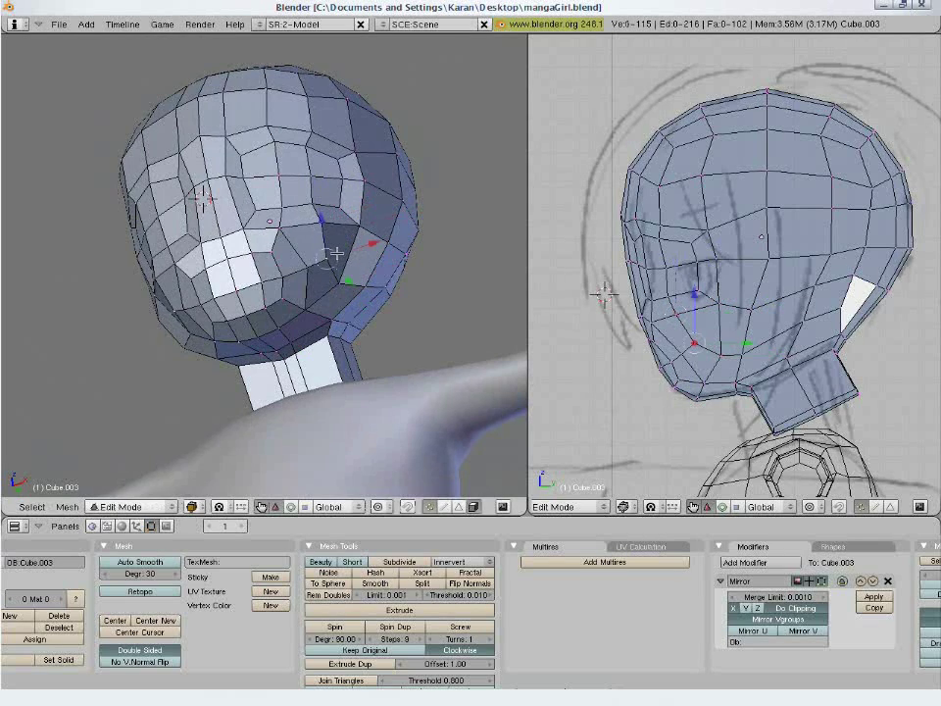
{"action": "key", "text": "g"}
{"action": "left_click", "coordinate": [335, 265]}
{"action": "key", "text": "a"}
Return to the front view and nudge the lower-cheek vertex and the jaw-outline vertex to refine the face contour.
{"action": "key", "text": "KP_1"}
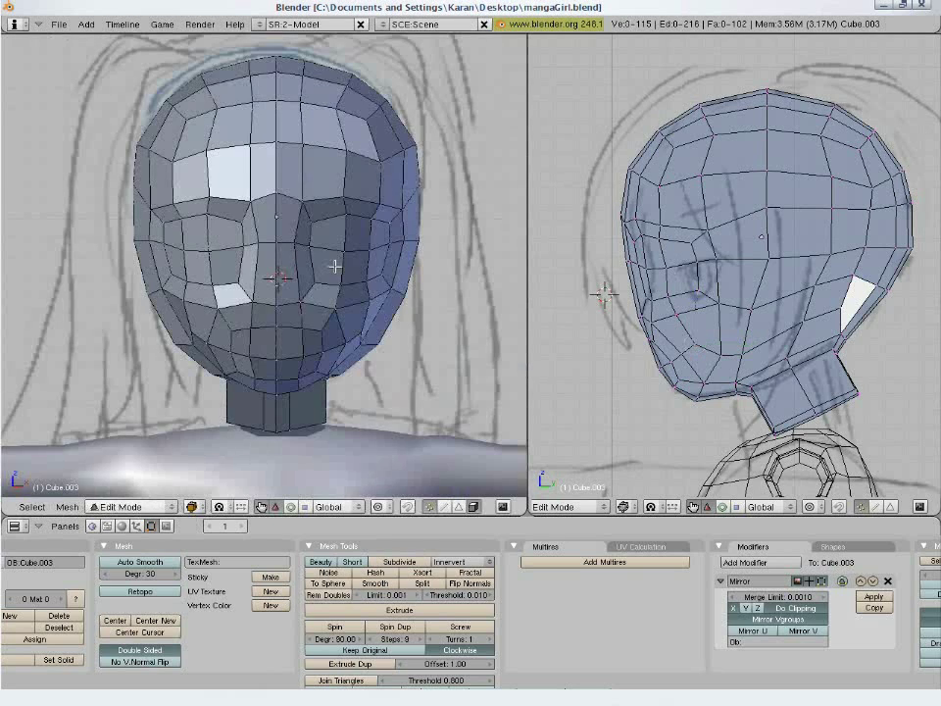
{"action": "right_click", "coordinate": [369, 342]}
{"action": "key", "text": "g"}
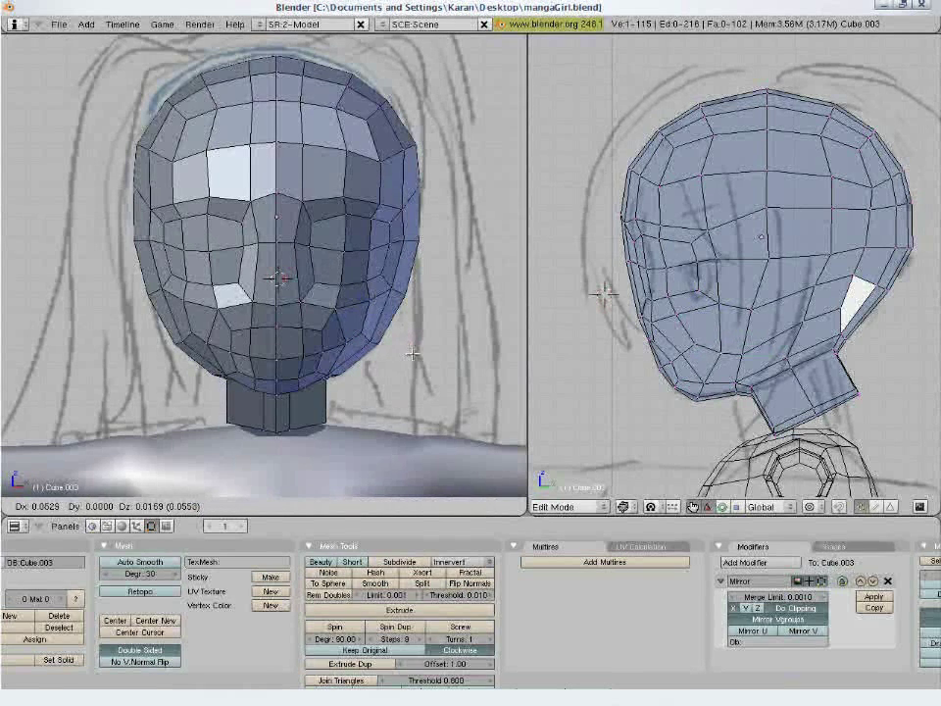
{"action": "left_click", "coordinate": [411, 346]}
{"action": "right_click", "coordinate": [370, 360]}
{"action": "key", "text": "g"}
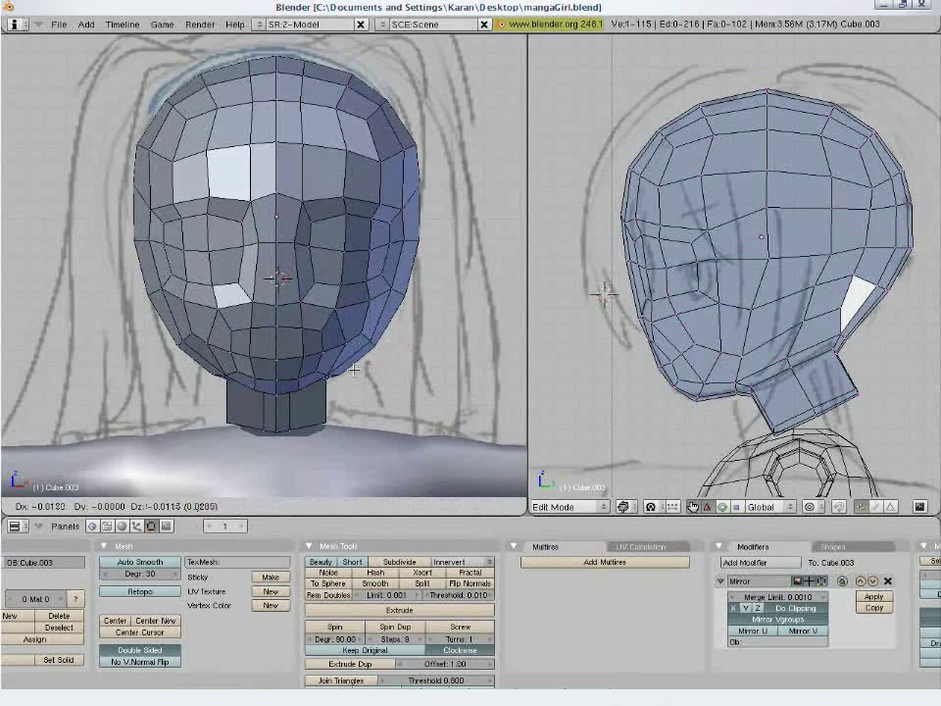
{"action": "left_click", "coordinate": [346, 370]}
Move the lower jaw vertex above the neck inward in the front view.
{"action": "right_click", "coordinate": [343, 379]}
{"action": "key", "text": "g"}
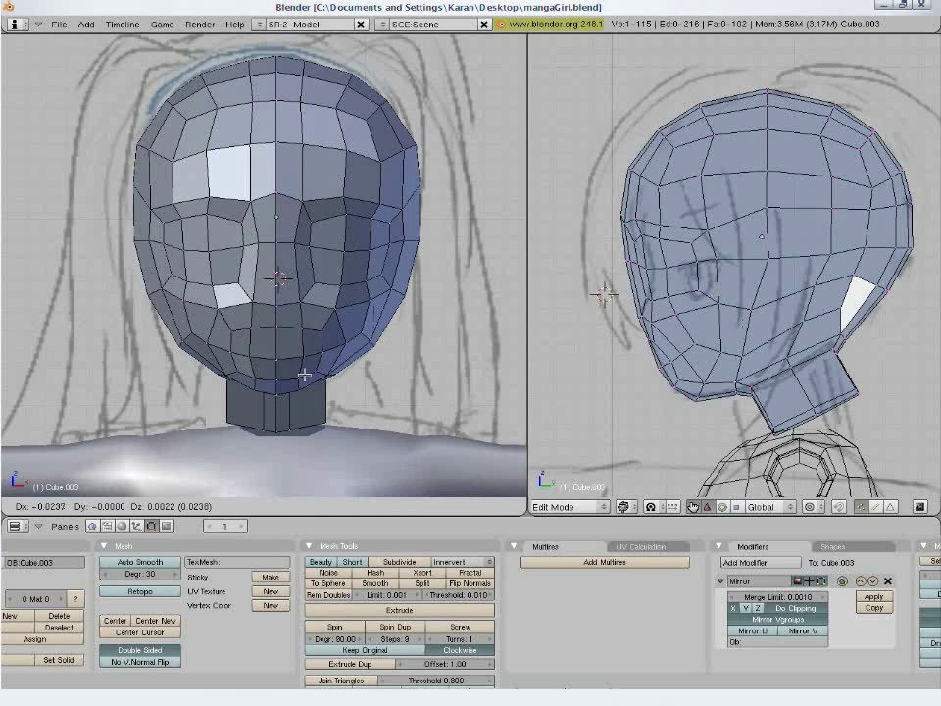
{"action": "left_click", "coordinate": [304, 374]}
{"action": "key", "text": "a"}
{"action": "right_click", "coordinate": [318, 376]}
{"action": "key", "text": "a"}
Select the whole head mesh and smooth its vertices.
{"action": "key", "text": "a"}
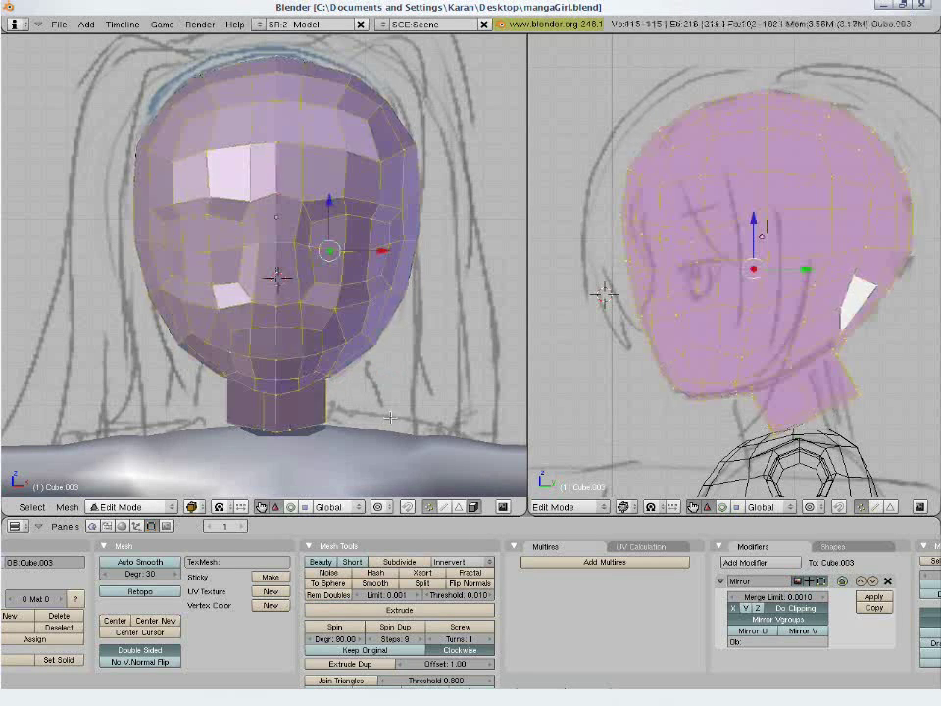
{"action": "key", "text": "w"}
{"action": "left_click", "coordinate": [392, 418]}
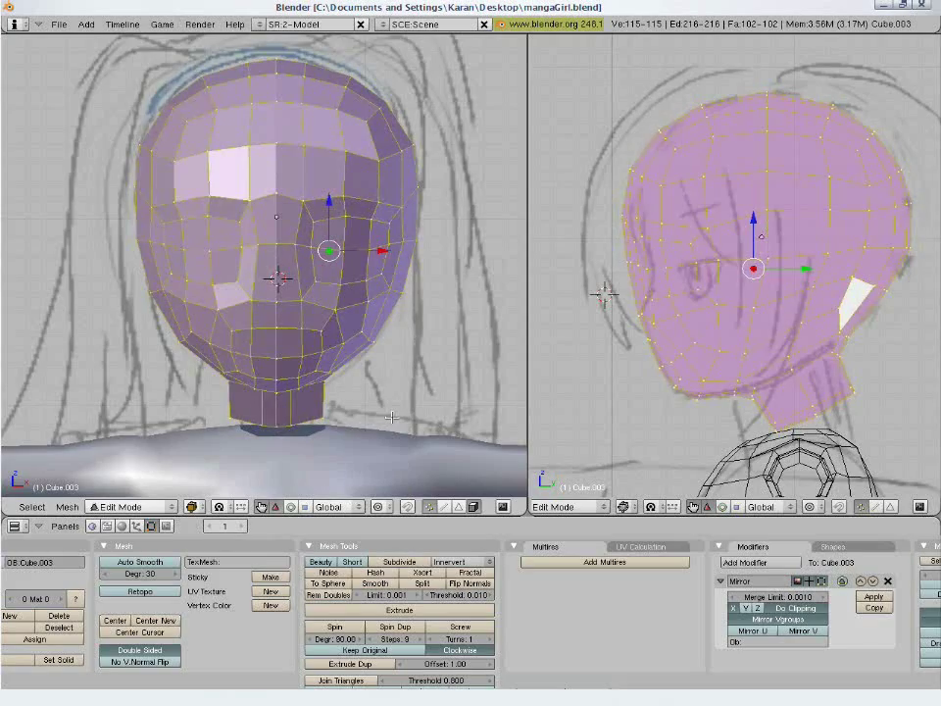
{"action": "key", "text": "a"}
Check the head from the side and apply Smooth to all its vertices a second time, returning to the front view.
{"action": "middle_click_drag", "start_coordinate": [353, 306], "coordinate": [107, 255]}
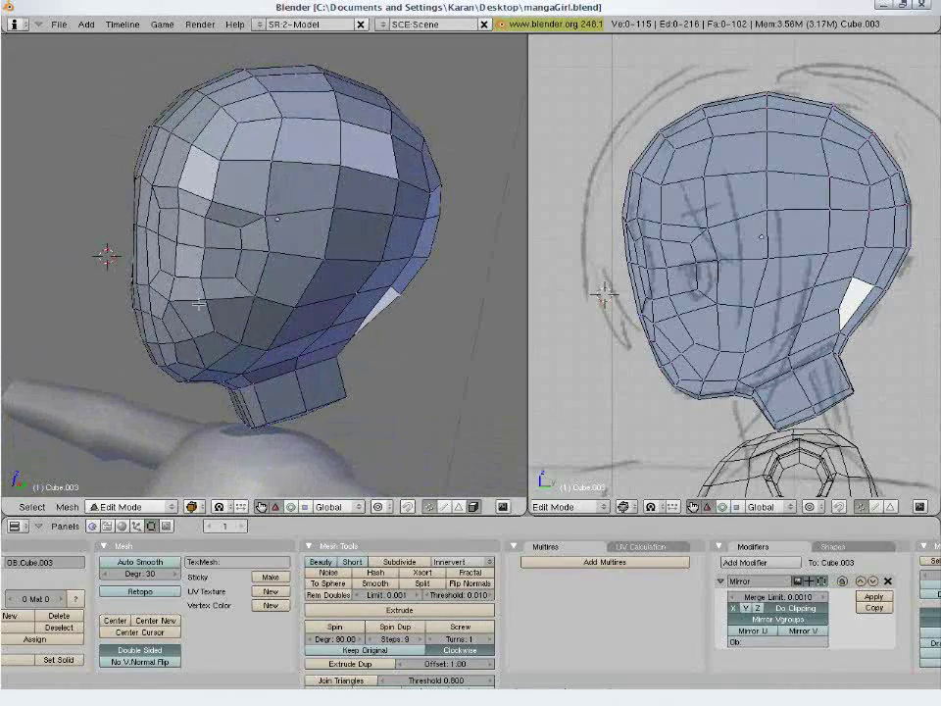
{"action": "middle_click_drag", "start_coordinate": [199, 305], "coordinate": [294, 333]}
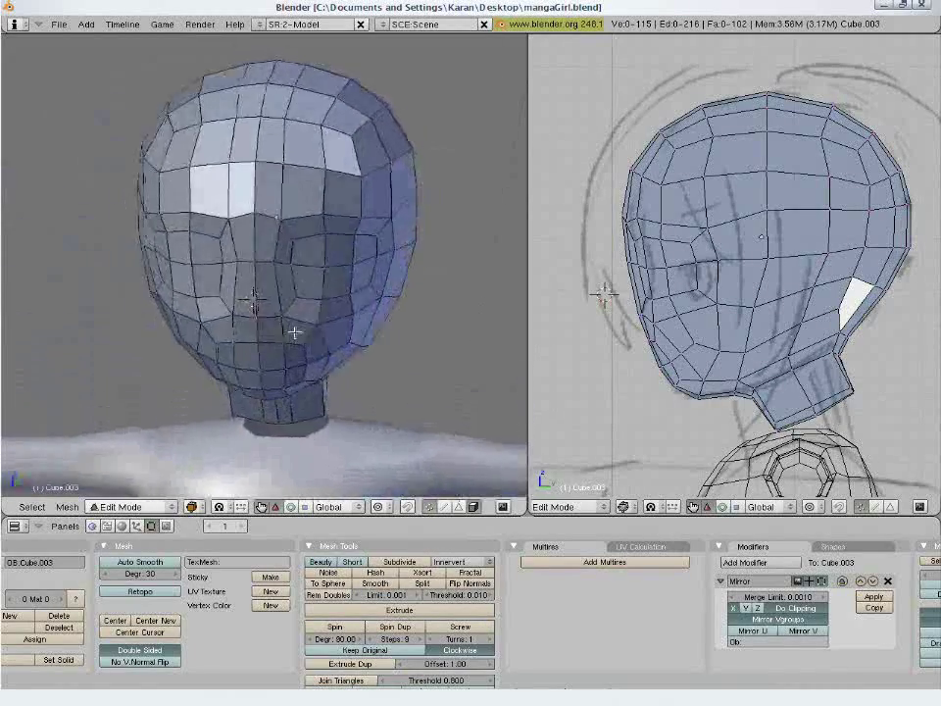
{"action": "key", "text": "w"}
{"action": "key", "text": "Escape"}
{"action": "key", "text": "a"}
{"action": "key", "text": "w"}
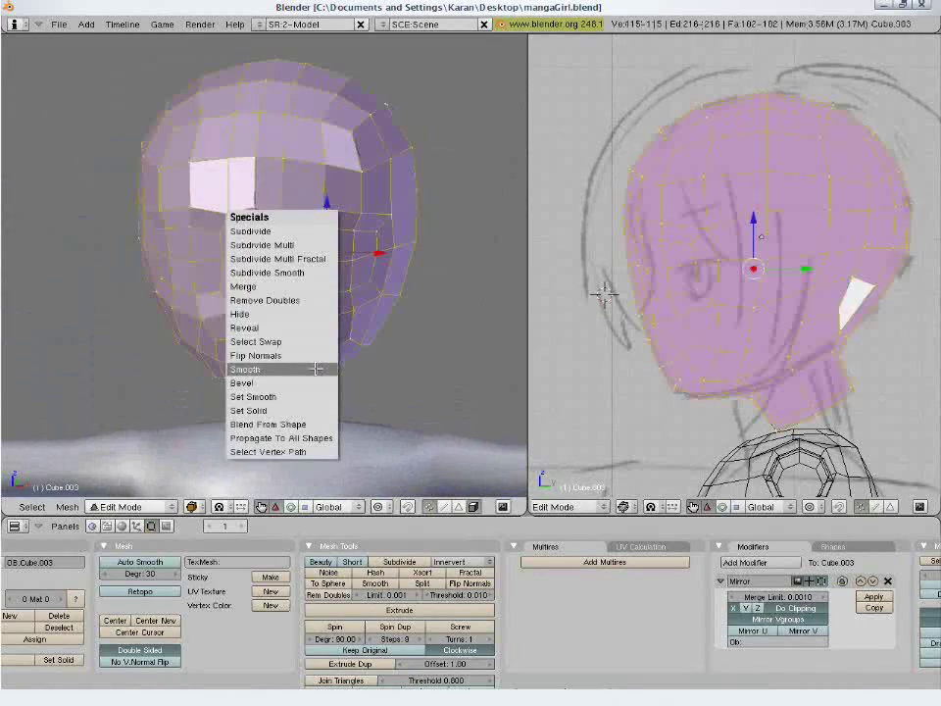
{"action": "left_click", "coordinate": [316, 368]}
{"action": "key", "text": "a"}
{"action": "key", "text": "KP_1"}
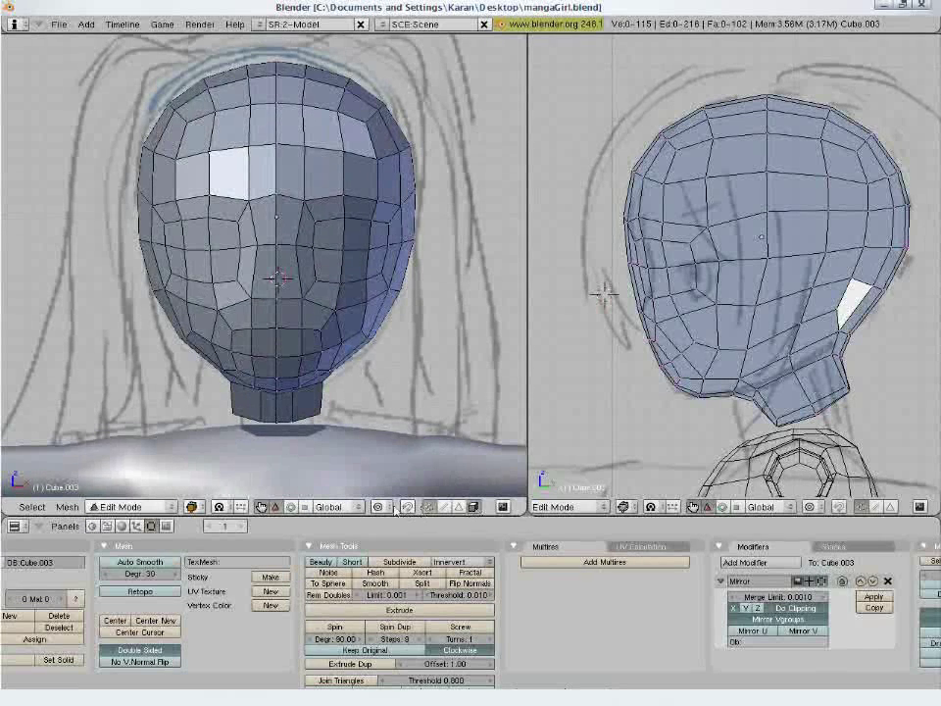
Switch the head to Sculpt Mode and set up a larger Inflate brush.
{"action": "left_click", "coordinate": [174, 507]}
{"action": "left_click", "coordinate": [157, 471]}
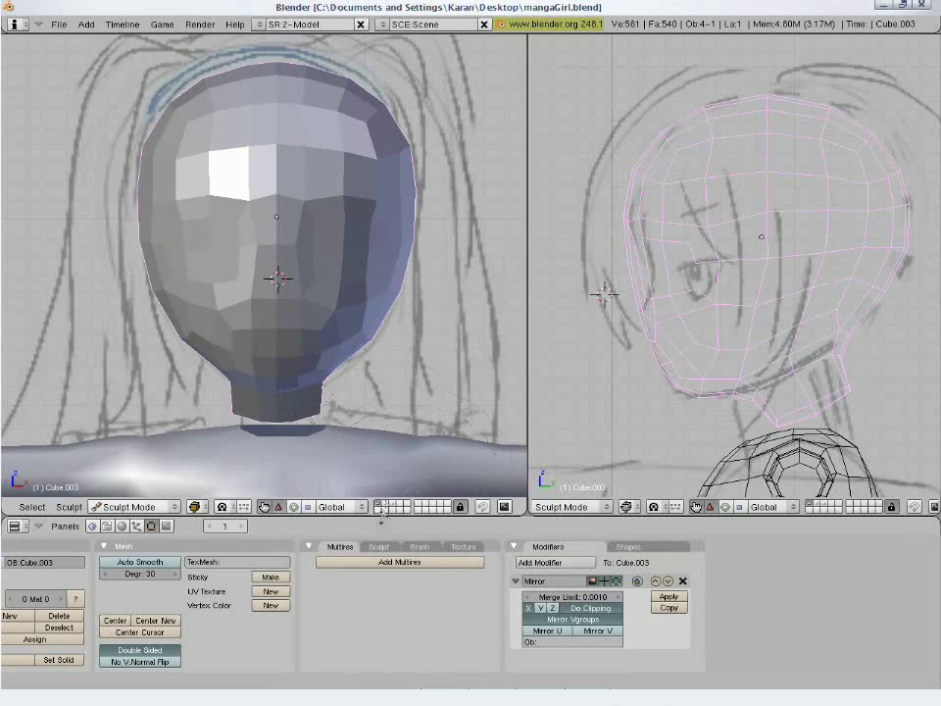
{"action": "left_click", "coordinate": [380, 546]}
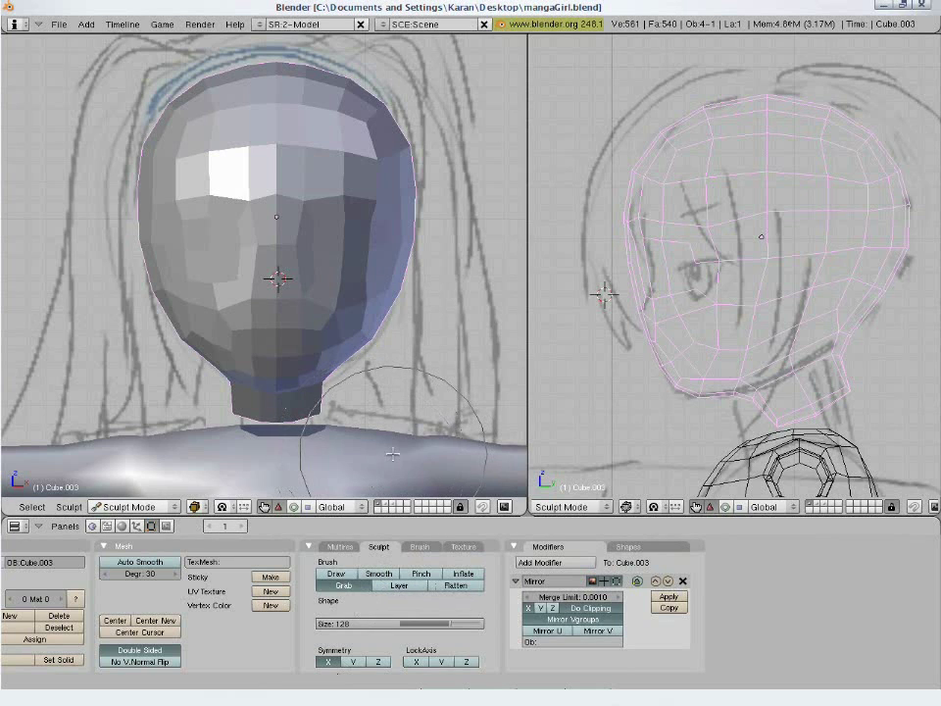
{"action": "key", "text": "i"}
{"action": "key", "text": "f"}
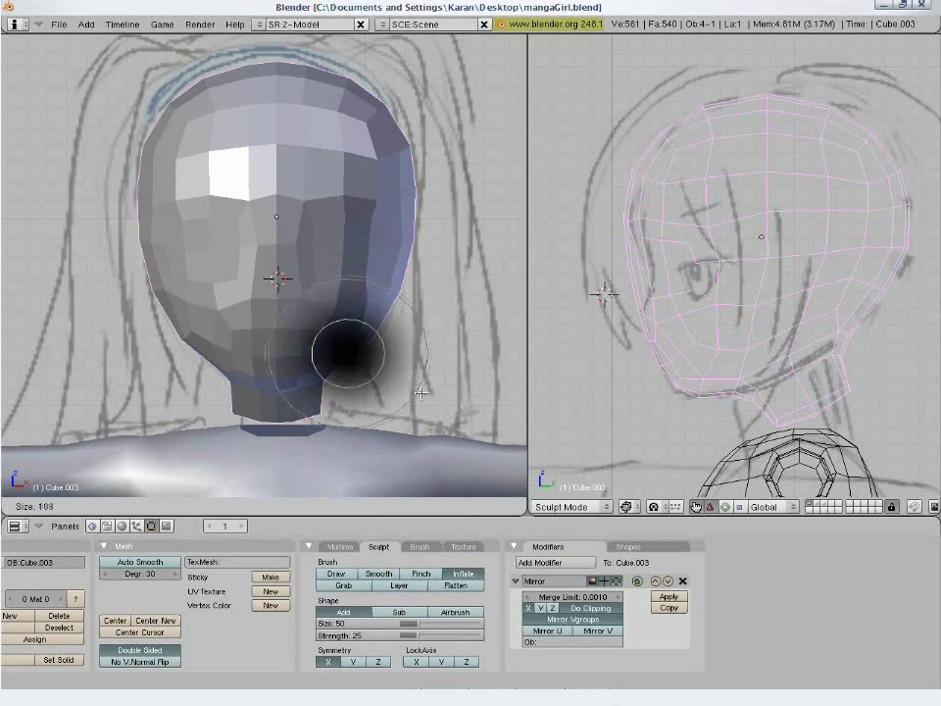
Inflate the head's side along the cheek and jaw with the Inflate brush at size 117.
{"action": "left_click", "coordinate": [426, 384]}
{"action": "mouse_move", "coordinate": [379, 315]}
{"action": "left_mouse_down"}
{"action": "mouse_move", "coordinate": [329, 366]}
{"action": "mouse_move", "coordinate": [368, 329]}
{"action": "mouse_move", "coordinate": [342, 315]}
{"action": "mouse_move", "coordinate": [351, 332]}
{"action": "mouse_move", "coordinate": [387, 281]}
{"action": "mouse_move", "coordinate": [370, 279]}
{"action": "mouse_move", "coordinate": [399, 270]}
{"action": "left_mouse_up"}
{"action": "mouse_move", "coordinate": [399, 270]}
{"action": "middle_mouse_down"}
{"action": "mouse_move", "coordinate": [265, 286]}
{"action": "mouse_move", "coordinate": [267, 231]}
{"action": "mouse_move", "coordinate": [343, 215]}
{"action": "mouse_move", "coordinate": [489, 237]}
{"action": "middle_mouse_up"}
{"action": "middle_click_drag", "start_coordinate": [267, 304], "coordinate": [358, 353]}
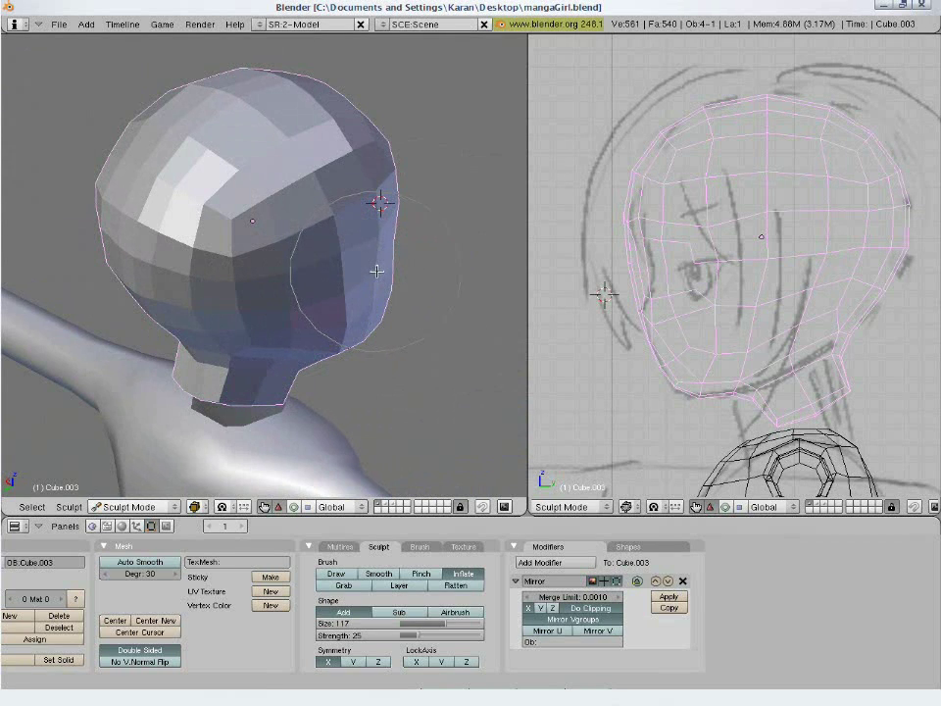
Soften the lower face with the Smooth brush at size 61, returning to the front view.
{"action": "middle_click_drag", "start_coordinate": [385, 330], "coordinate": [186, 314]}
{"action": "mouse_move", "coordinate": [285, 303]}
{"action": "middle_mouse_down"}
{"action": "mouse_move", "coordinate": [202, 294]}
{"action": "mouse_move", "coordinate": [220, 292]}
{"action": "middle_mouse_up"}
{"action": "key", "text": "s"}
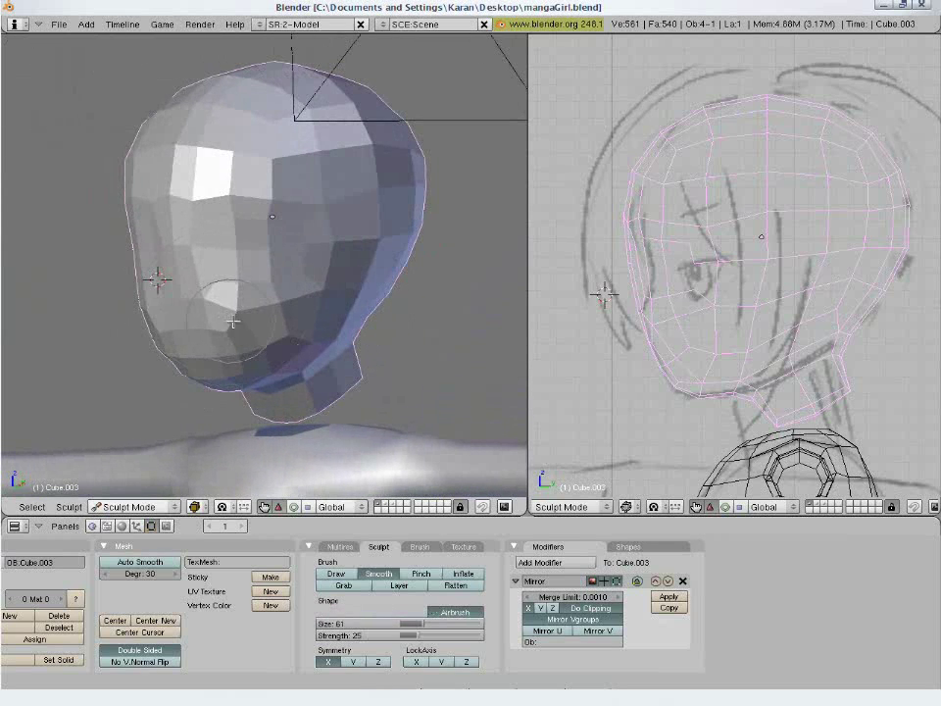
{"action": "mouse_move", "coordinate": [159, 309]}
{"action": "middle_mouse_down"}
{"action": "mouse_move", "coordinate": [209, 275]}
{"action": "mouse_move", "coordinate": [275, 253]}
{"action": "mouse_move", "coordinate": [217, 250]}
{"action": "middle_mouse_up"}
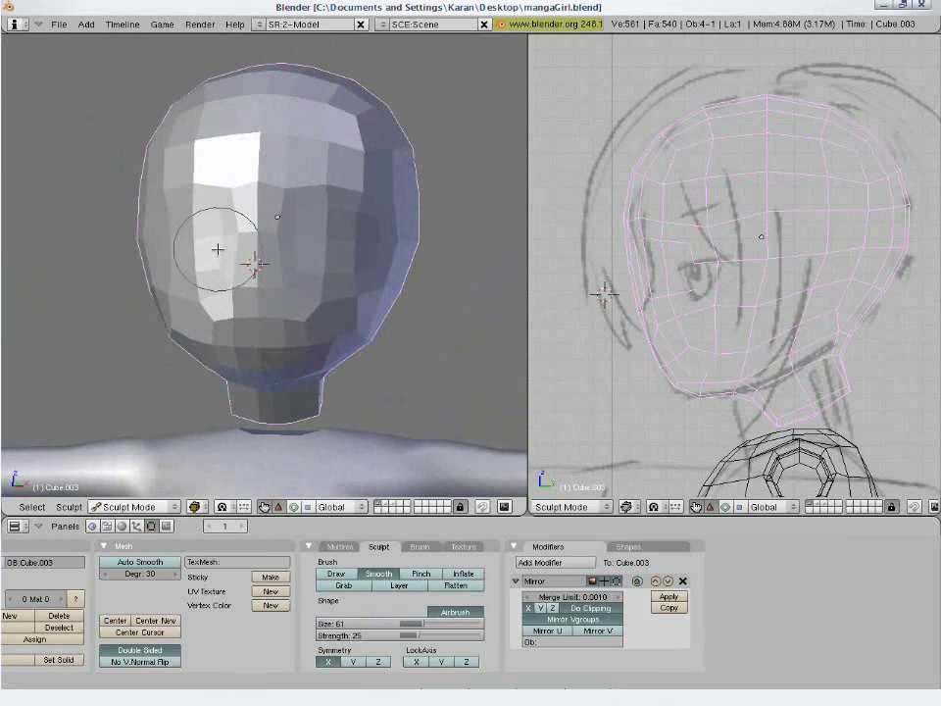
{"action": "key", "text": "KP_1"}
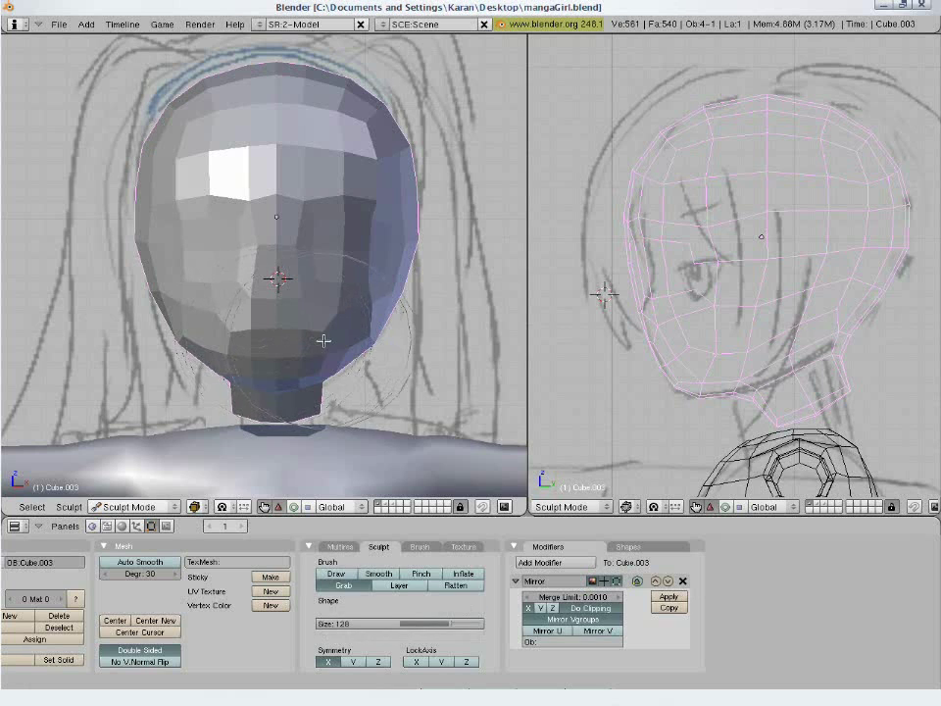
Reshape the lower cheek and jaw outline with the Grab brush at size 128.
{"action": "key", "text": "g"}
{"action": "mouse_move", "coordinate": [372, 323]}
{"action": "left_mouse_down"}
{"action": "mouse_move", "coordinate": [385, 327]}
{"action": "mouse_move", "coordinate": [376, 325]}
{"action": "left_mouse_up"}
{"action": "mouse_move", "coordinate": [329, 367]}
{"action": "left_mouse_down"}
{"action": "mouse_move", "coordinate": [341, 371]}
{"action": "mouse_move", "coordinate": [373, 342]}
{"action": "left_mouse_up"}
Refine the jaw and cheek contour with the Grab brush reduced to size 87.
{"action": "key", "text": "f"}
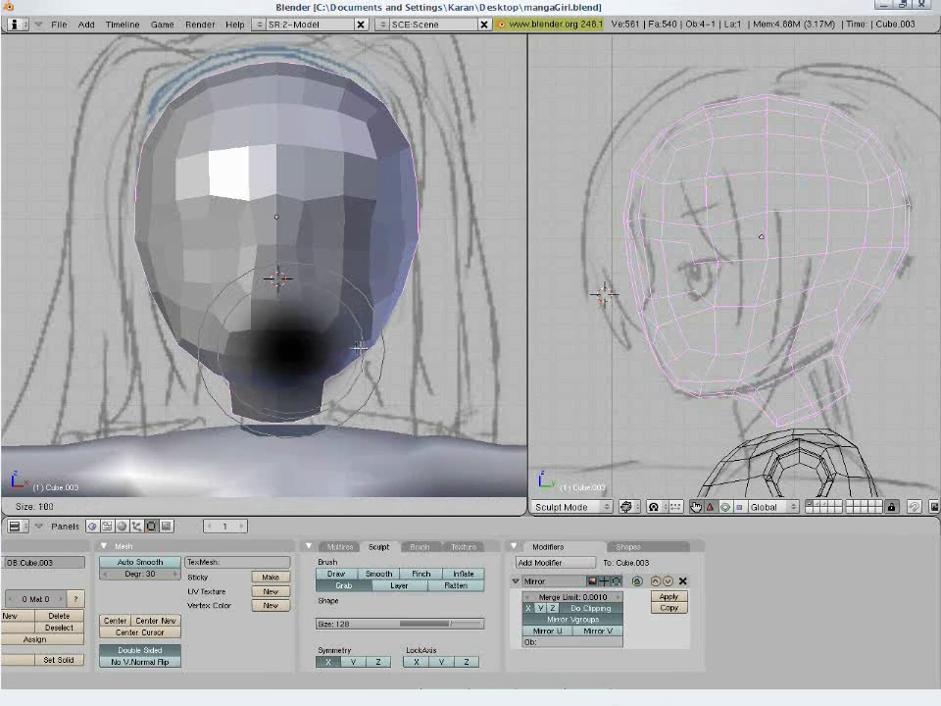
{"action": "left_click", "coordinate": [370, 336]}
{"action": "left_click_drag", "start_coordinate": [369, 337], "coordinate": [364, 336]}
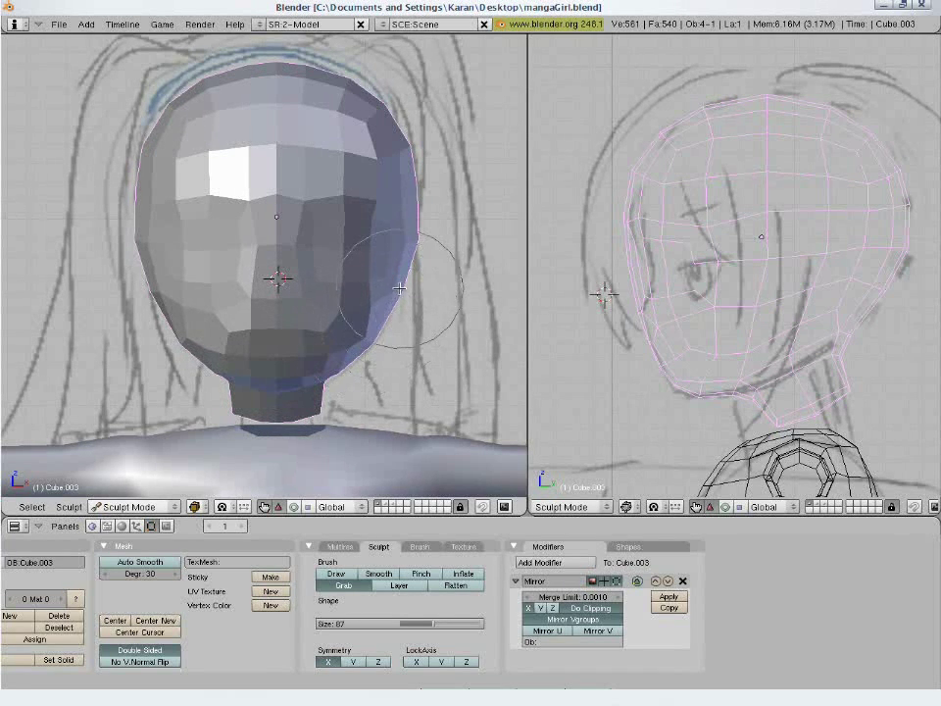
{"action": "left_click_drag", "start_coordinate": [401, 287], "coordinate": [372, 307]}
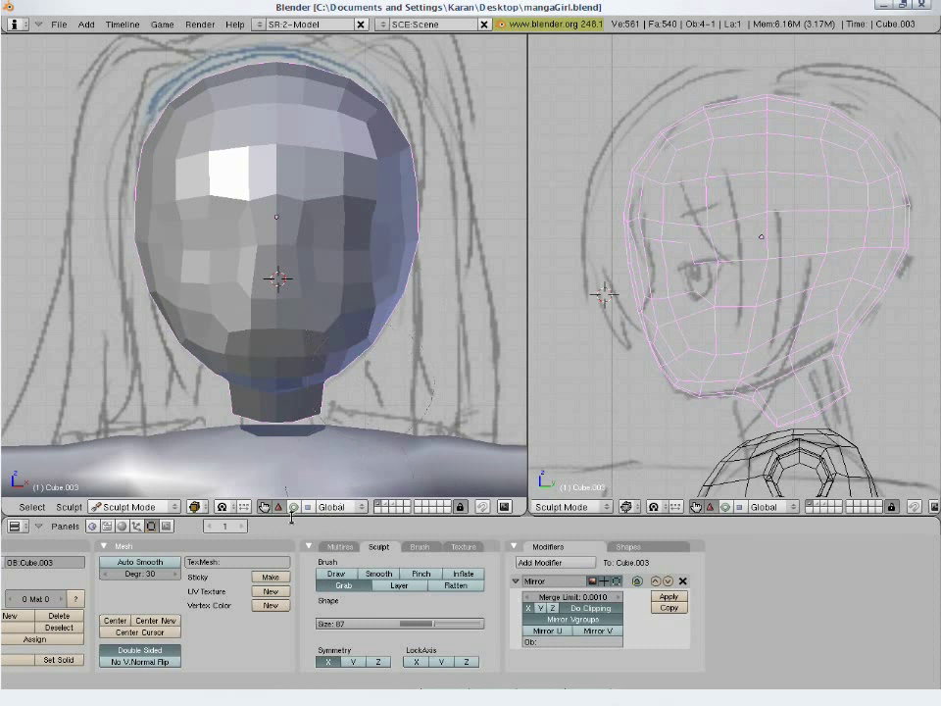
Leave sculpting for Object Mode to save mangaGirl.blend, and open the head mesh in Edit Mode.
{"action": "left_click", "coordinate": [132, 506]}
{"action": "left_click", "coordinate": [119, 493]}
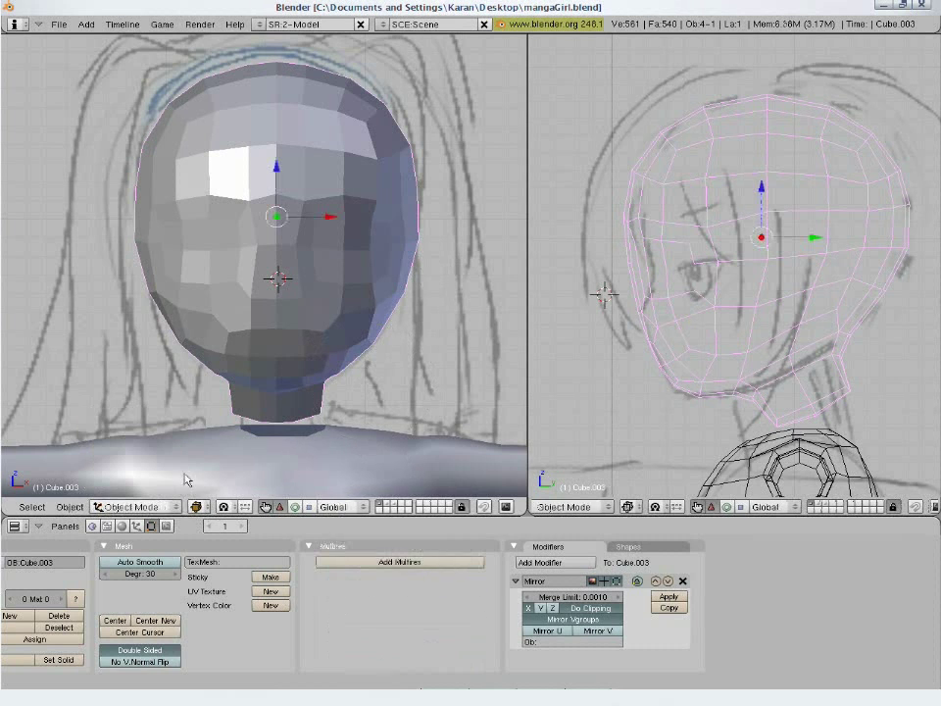
{"action": "key", "text": "ctrl+w"}
{"action": "left_click", "coordinate": [405, 410]}
{"action": "key", "text": "Tab"}
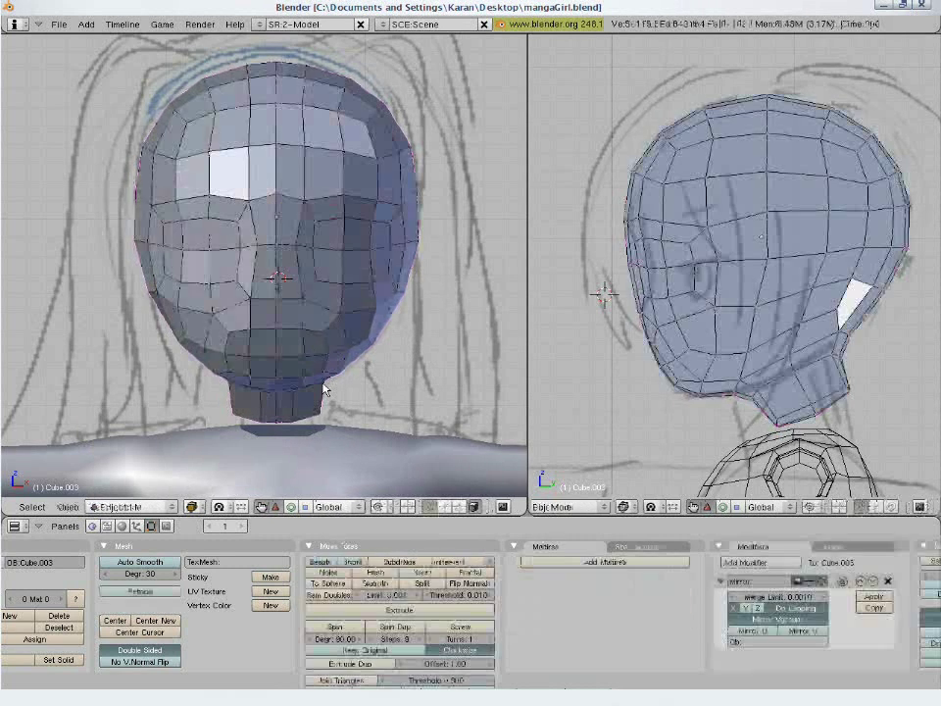
Examine the head mesh from an angled and a front view, and compare it with the face sketch in wireframe.
{"action": "key", "text": "a"}
{"action": "key", "text": "a"}
{"action": "key", "text": "a"}
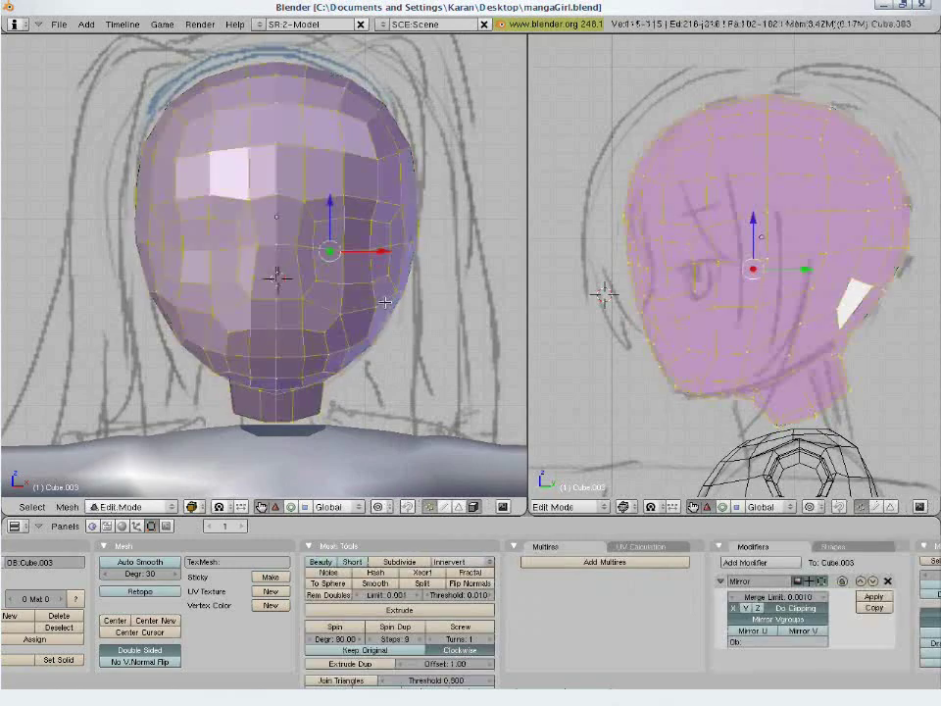
{"action": "middle_click_drag", "start_coordinate": [386, 303], "coordinate": [311, 295]}
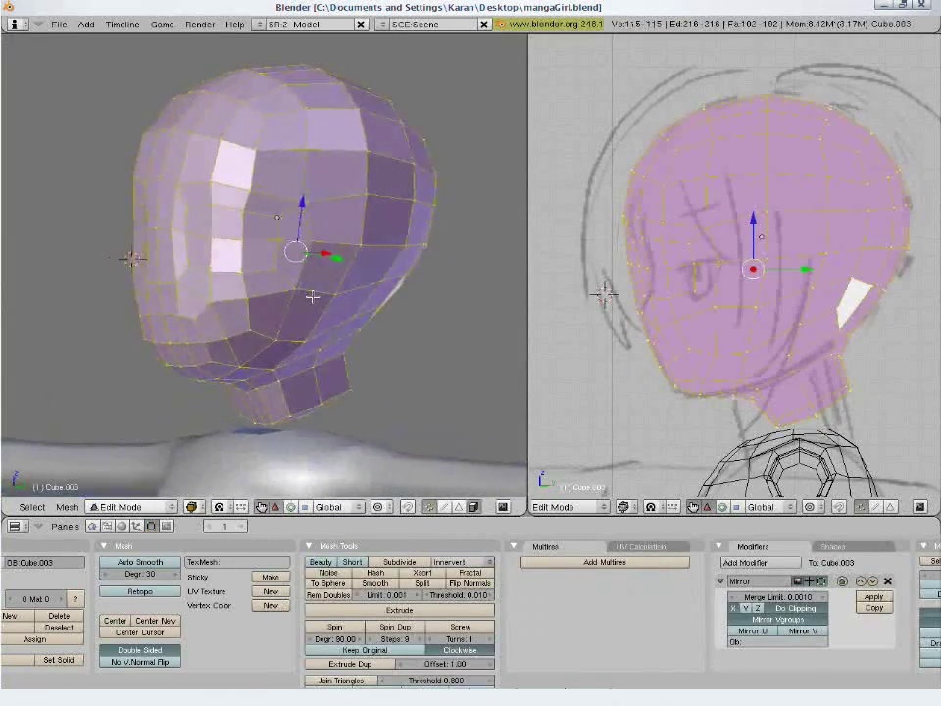
{"action": "key", "text": "KP_1"}
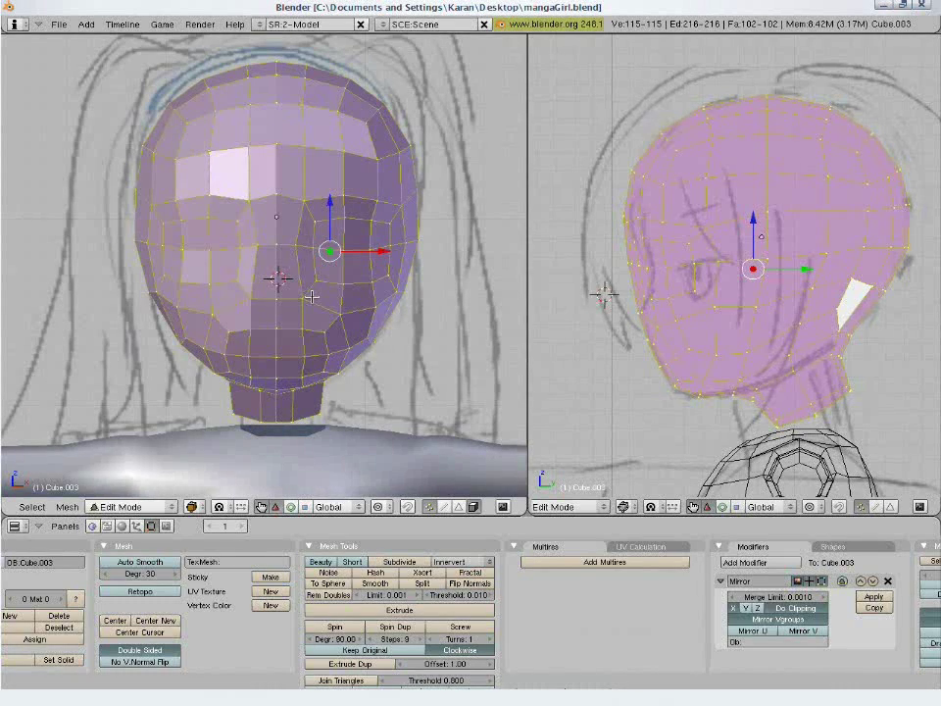
{"action": "key", "text": "a"}
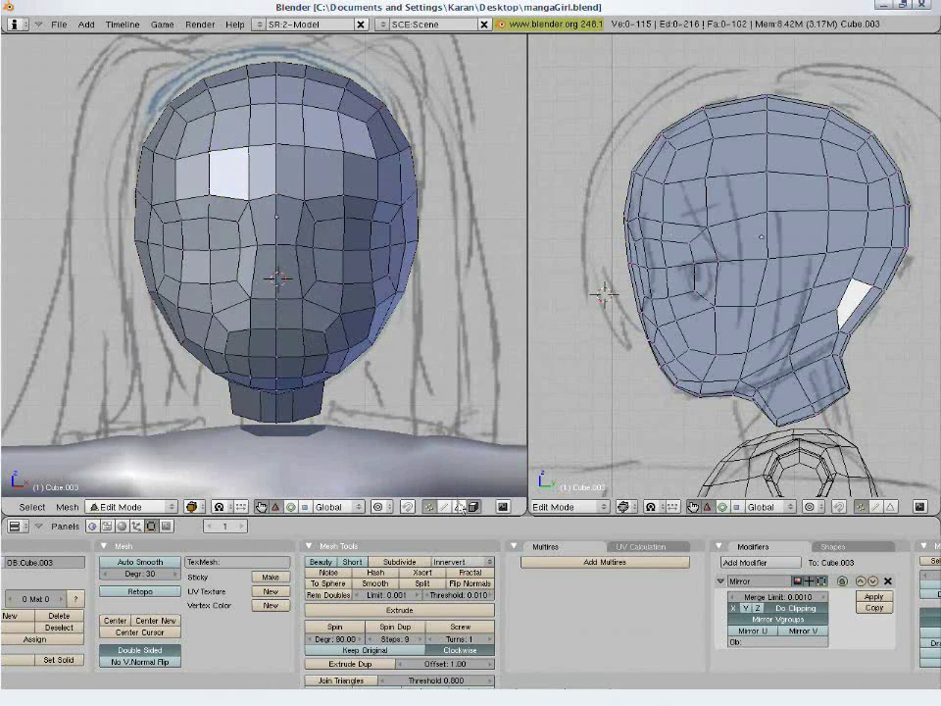
{"action": "key", "text": "z"}
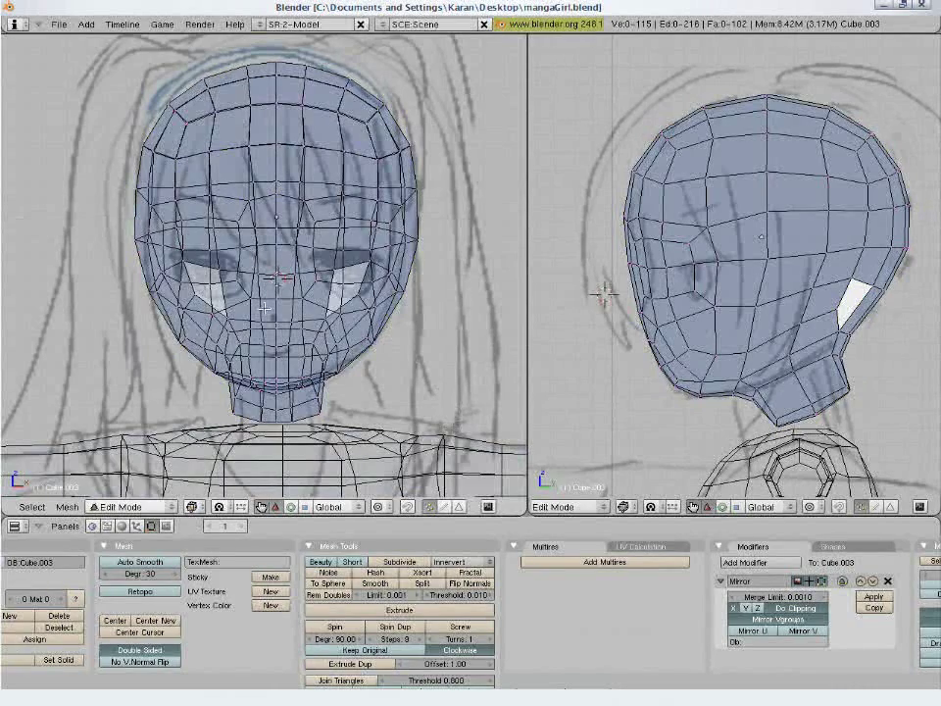
{"action": "key", "text": "z"}
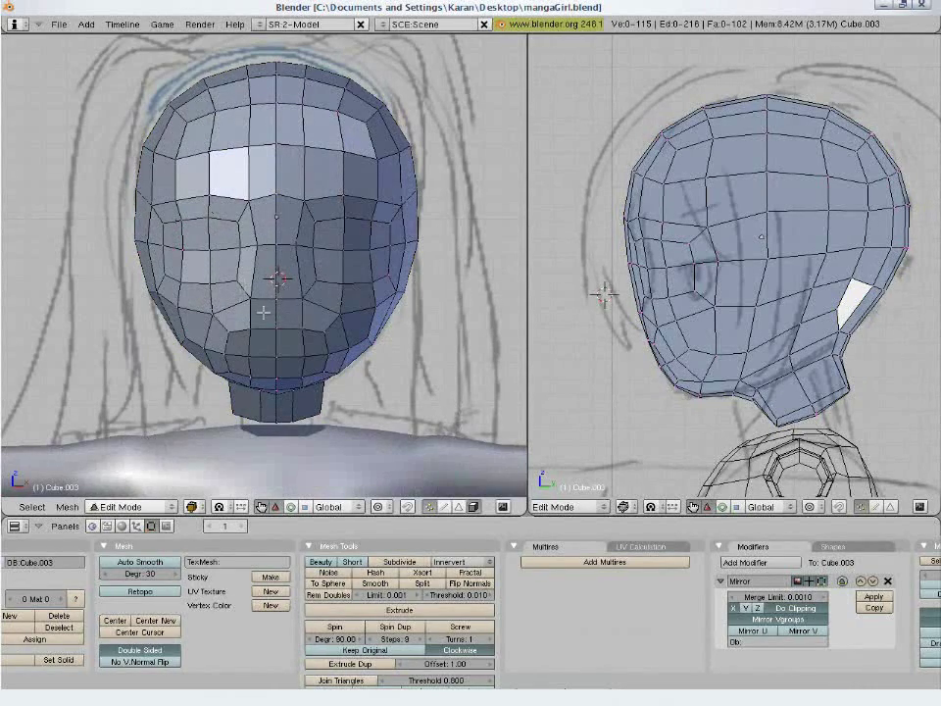
Extrude the two stacked nose faces beside the centre line in face selection mode and scale them down.
{"action": "left_click", "coordinate": [458, 507]}
{"action": "left_click_drag", "start_coordinate": [284, 279], "coordinate": [289, 310]}
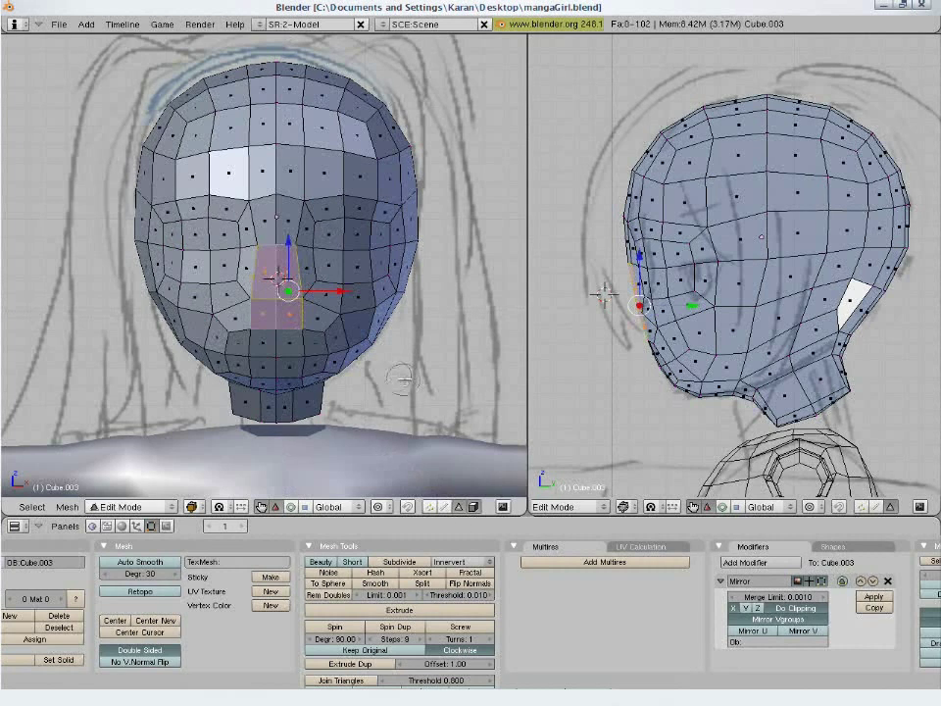
{"action": "left_click", "coordinate": [613, 416]}
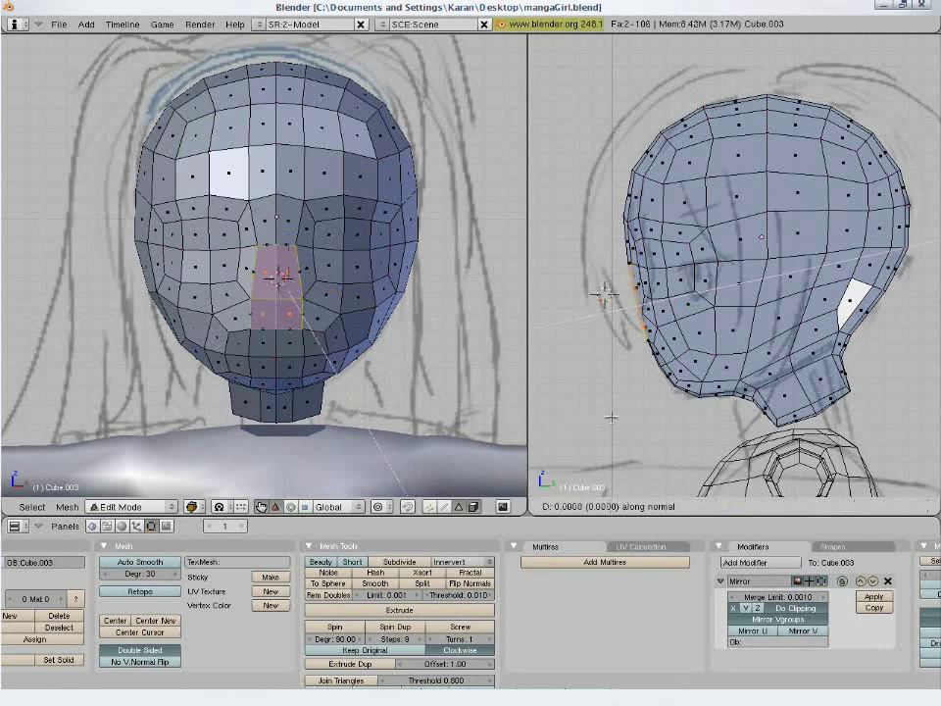
{"action": "left_click", "coordinate": [606, 416]}
{"action": "key", "text": "s"}
{"action": "left_click", "coordinate": [611, 353]}
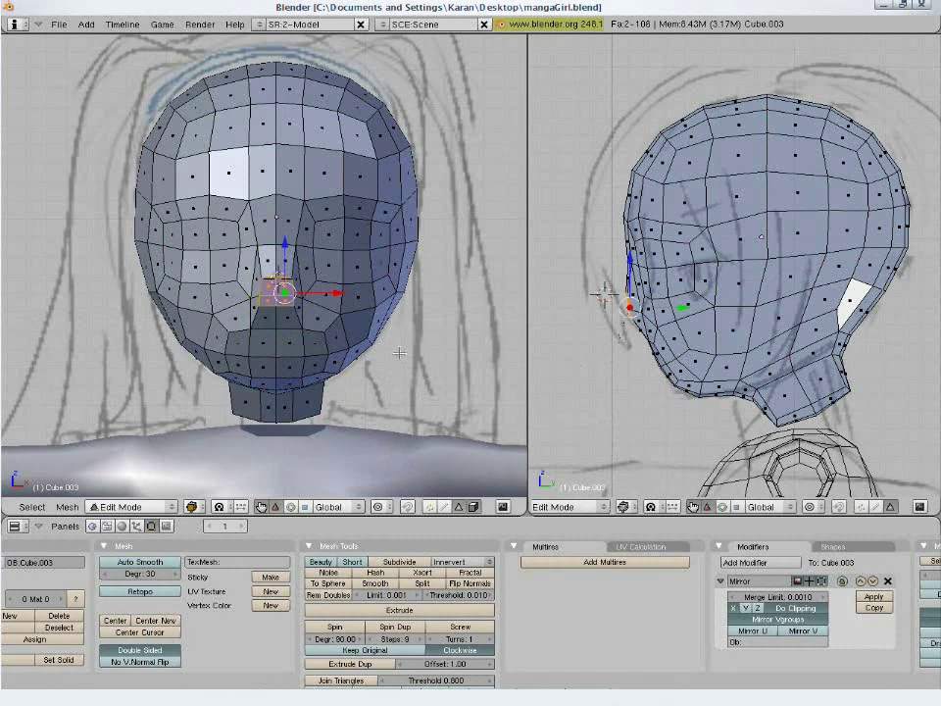
Shrink the extruded nose faces further and position them over the tip of the nose.
{"action": "key", "text": "g"}
{"action": "left_click", "coordinate": [388, 347]}
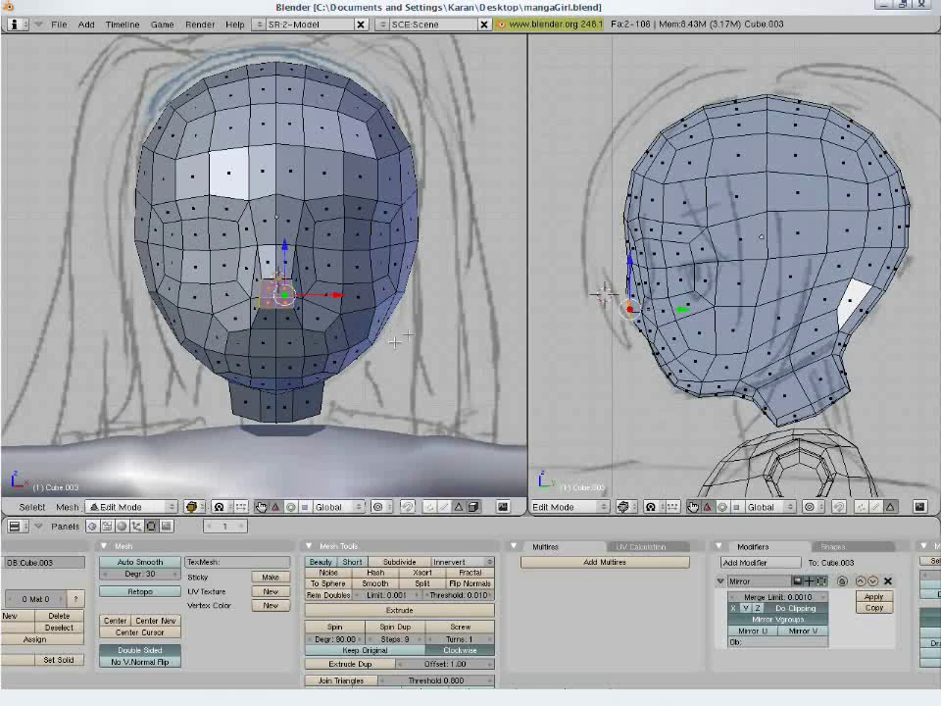
{"action": "key", "text": "s"}
{"action": "left_click", "coordinate": [374, 307]}
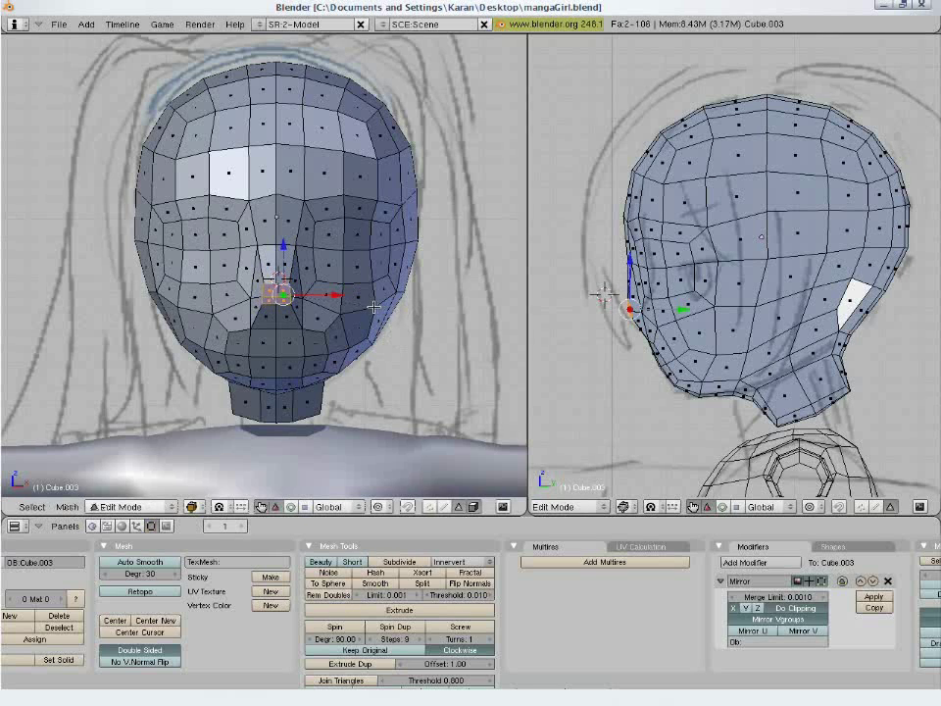
{"action": "scroll", "coordinate": [348, 295], "scroll_direction": "up", "scroll_amount": 3}
{"action": "key", "text": "g"}
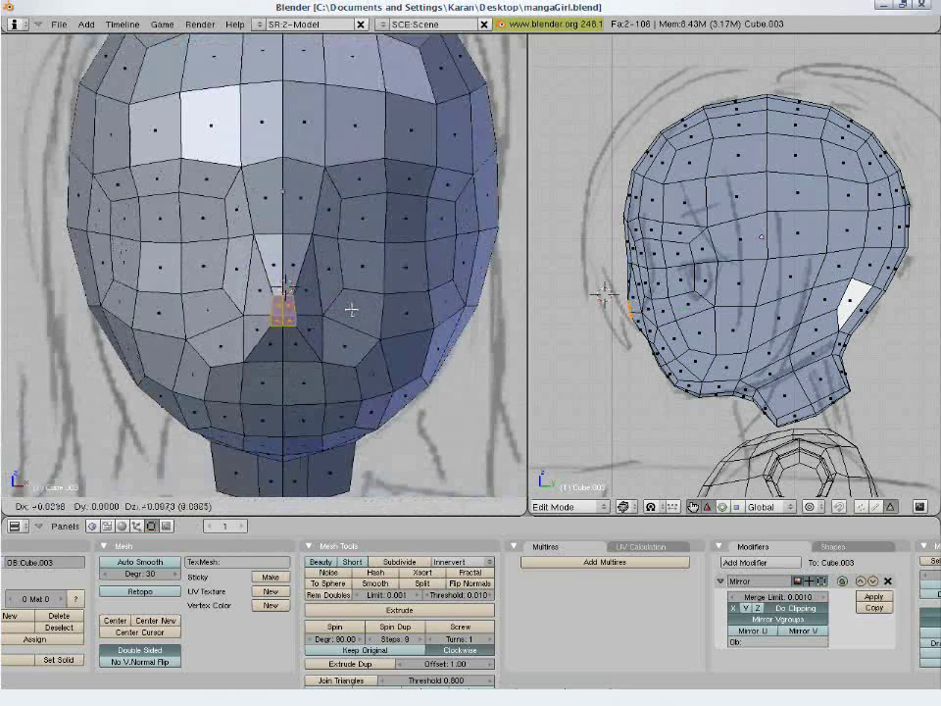
{"action": "left_click", "coordinate": [385, 299]}
Adjust the nose tip's upper corner vertex and lower the bridge vertices in the front view using vertex selection.
{"action": "key", "text": "a"}
{"action": "left_click", "coordinate": [427, 508]}
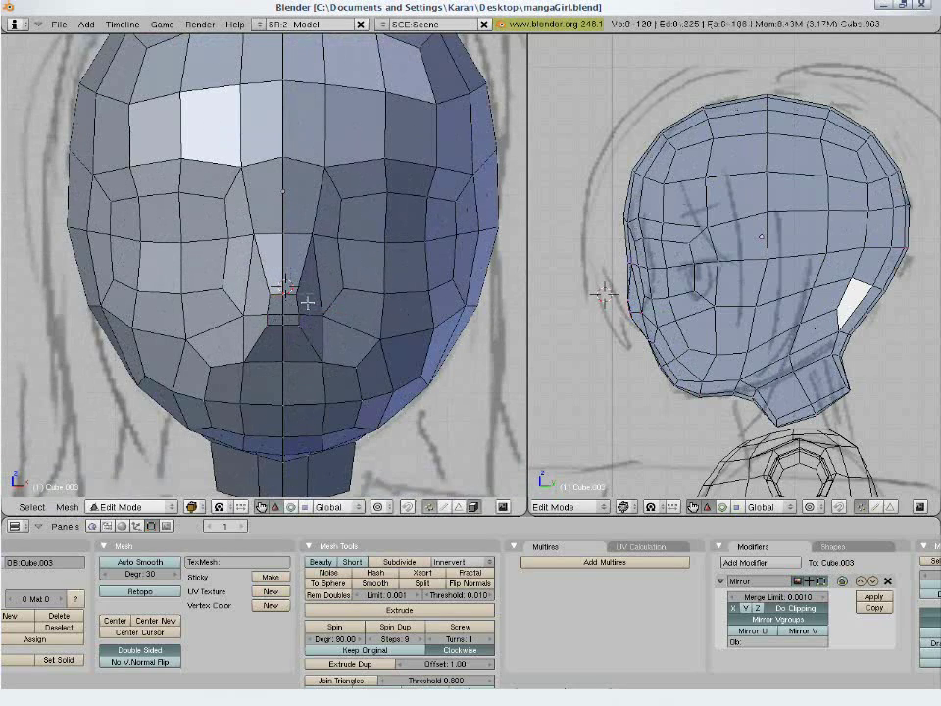
{"action": "right_click", "coordinate": [301, 290]}
{"action": "key", "text": "g"}
{"action": "left_click", "coordinate": [289, 320]}
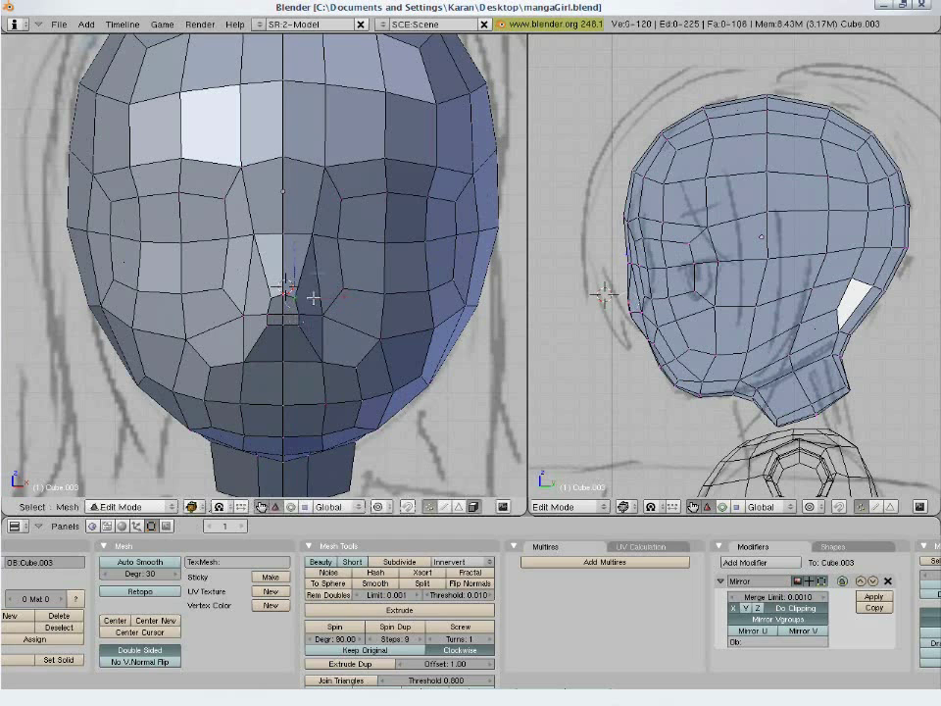
{"action": "right_click", "coordinate": [286, 237], "text": "shift"}
{"action": "key", "text": "g"}
{"action": "left_click", "coordinate": [289, 298]}
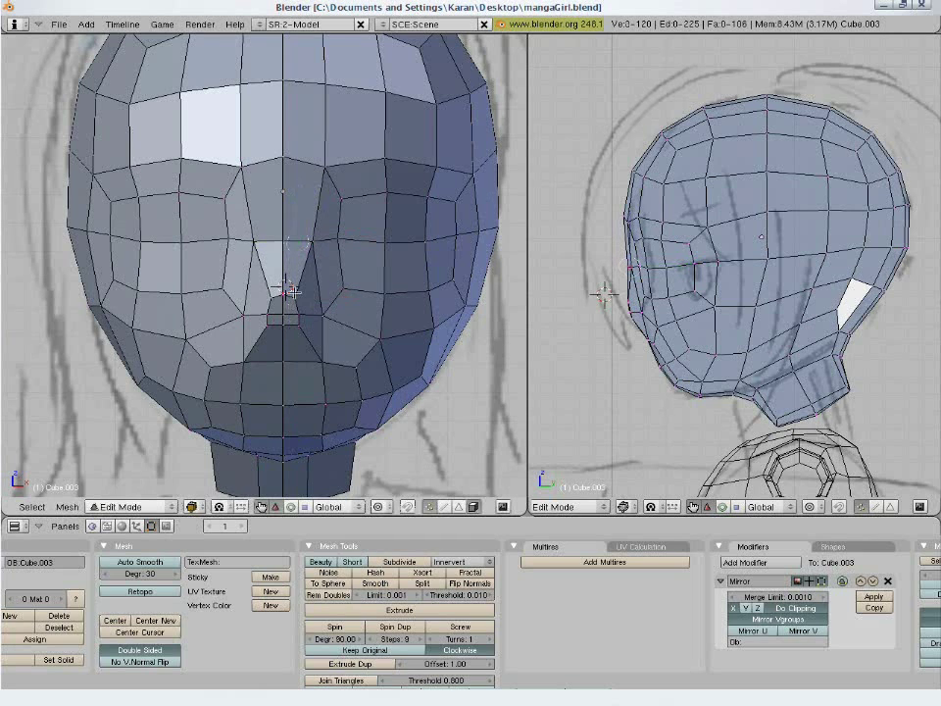
Move the two upper nose tip vertices up and slightly back in the side view.
{"action": "right_click", "coordinate": [286, 291], "text": "shift"}
{"action": "key", "text": "g"}
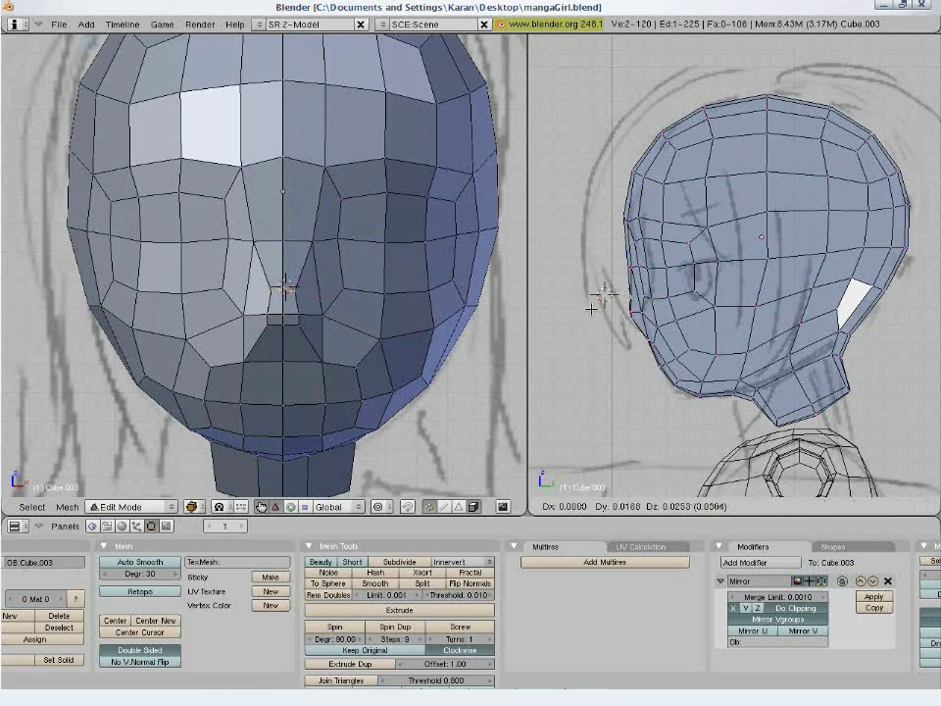
{"action": "left_click", "coordinate": [604, 294]}
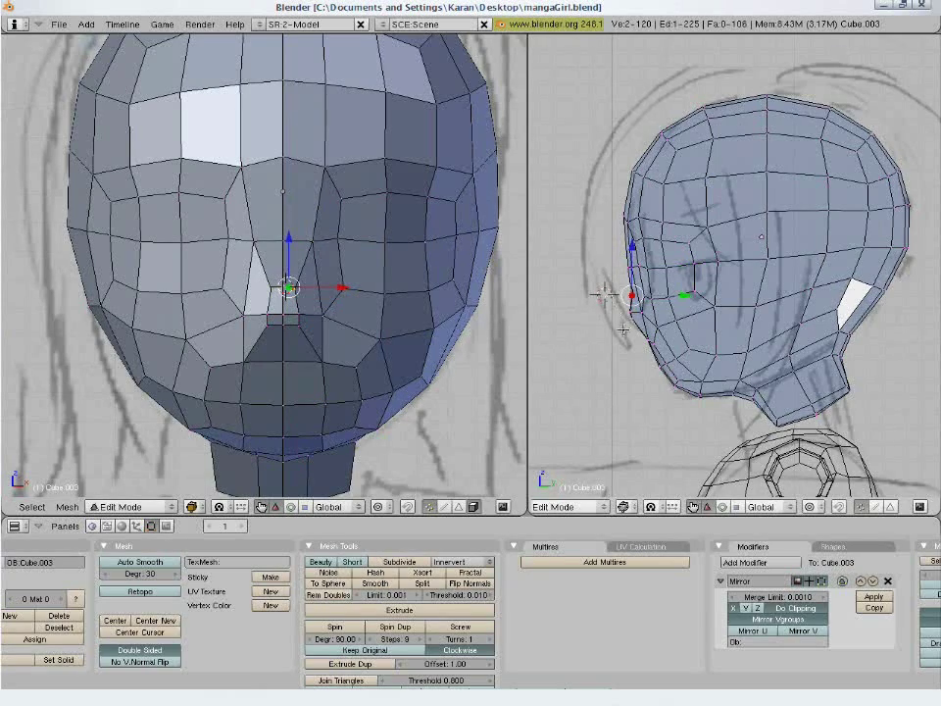
Select the three outer vertices along the side of the nose tip and move them backward in the side view.
{"action": "scroll", "coordinate": [623, 330], "scroll_direction": "up", "scroll_amount": 4}
{"action": "middle_click_drag", "start_coordinate": [617, 343], "coordinate": [720, 280], "text": "shift"}
{"action": "key", "text": "a"}
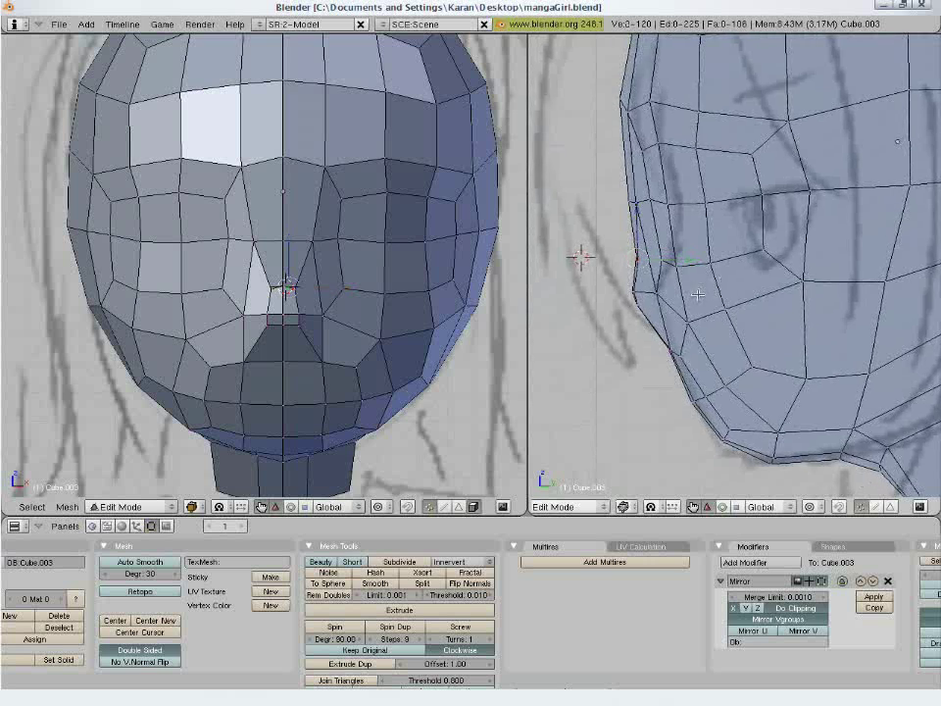
{"action": "scroll", "coordinate": [697, 294], "scroll_direction": "up", "scroll_amount": 1}
{"action": "right_click", "coordinate": [612, 284], "text": "shift"}
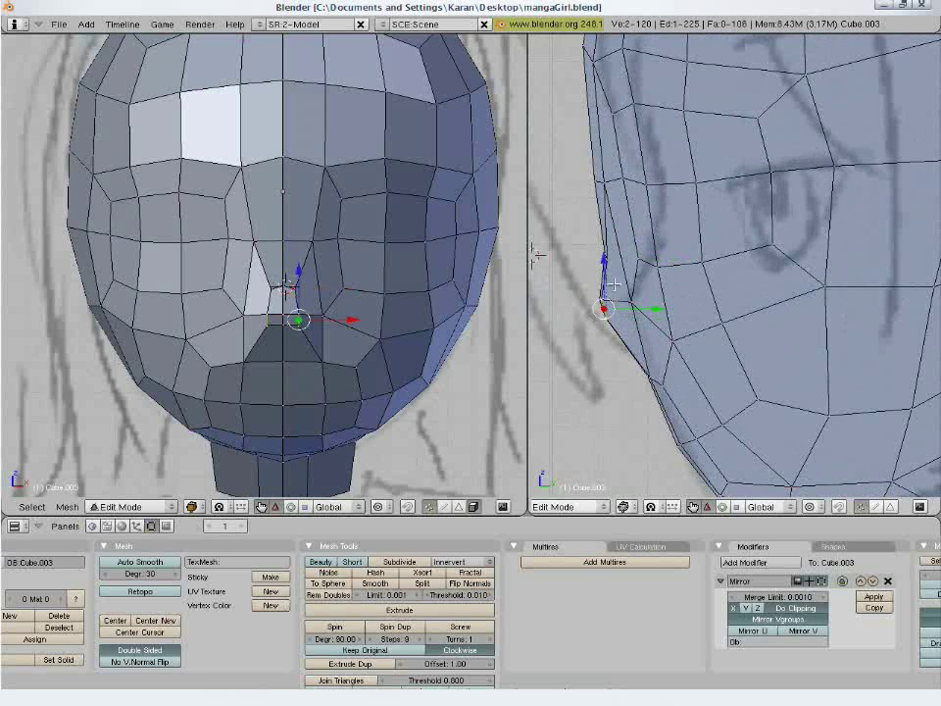
{"action": "right_click", "coordinate": [614, 262], "text": "shift"}
{"action": "key", "text": "g"}
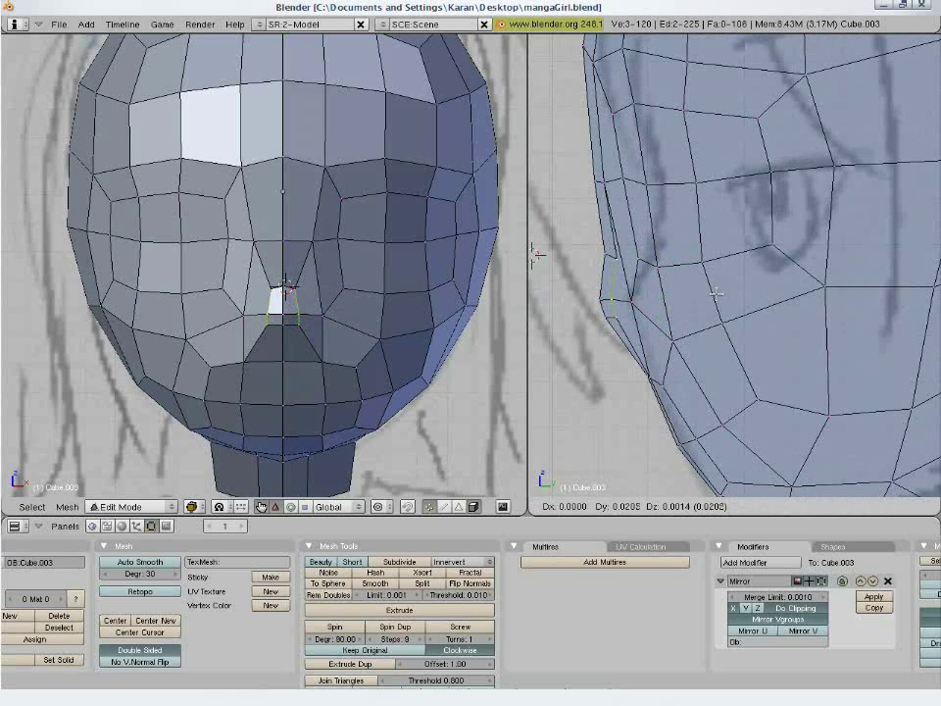
{"action": "left_click", "coordinate": [703, 293]}
Select the two vertices directly below the nose and move them forward and up towards the nose base.
{"action": "key", "text": "a"}
{"action": "key", "text": "b"}
{"action": "left_click_drag", "start_coordinate": [634, 357], "coordinate": [658, 401]}
{"action": "key", "text": "g"}
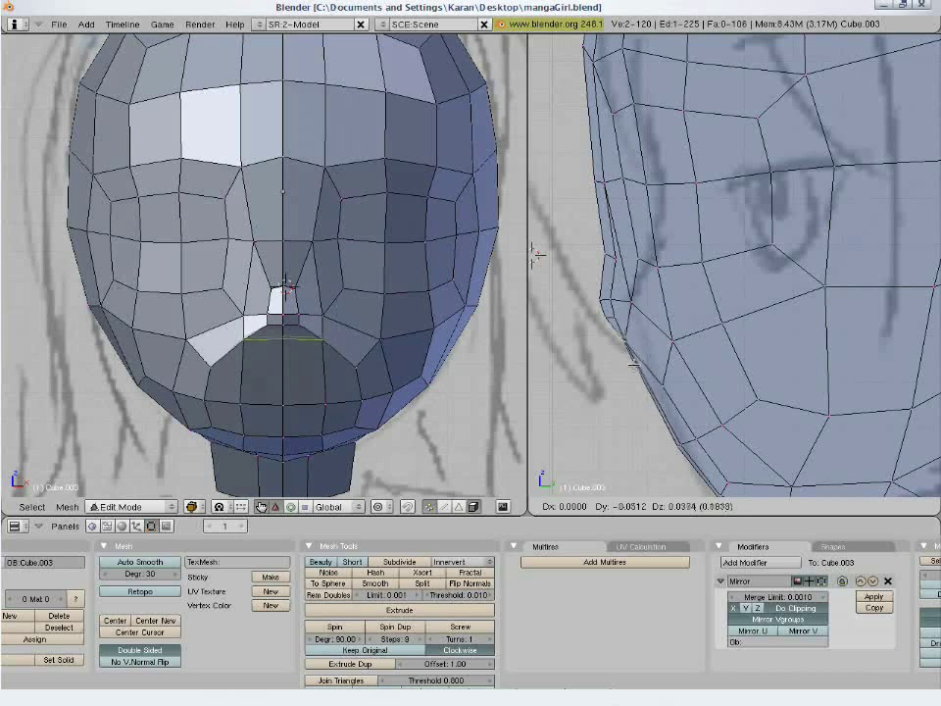
{"action": "left_click", "coordinate": [620, 337]}
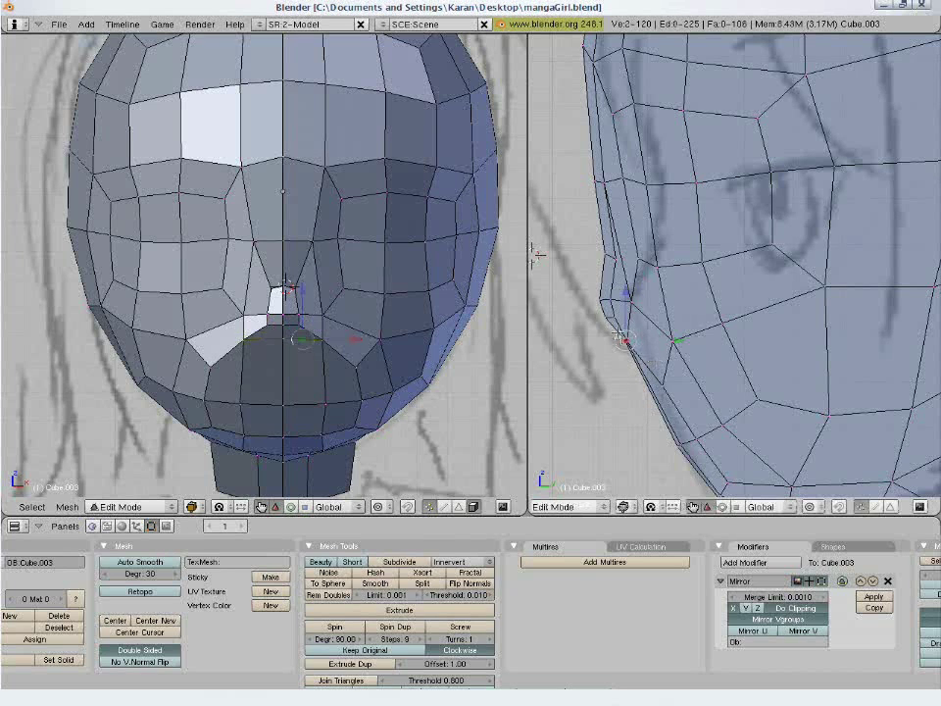
Select the four nose tip vertices, move them forward in the side view and rotate them about 6 degrees.
{"action": "left_click_drag", "start_coordinate": [594, 293], "coordinate": [621, 323]}
{"action": "key", "text": "g"}
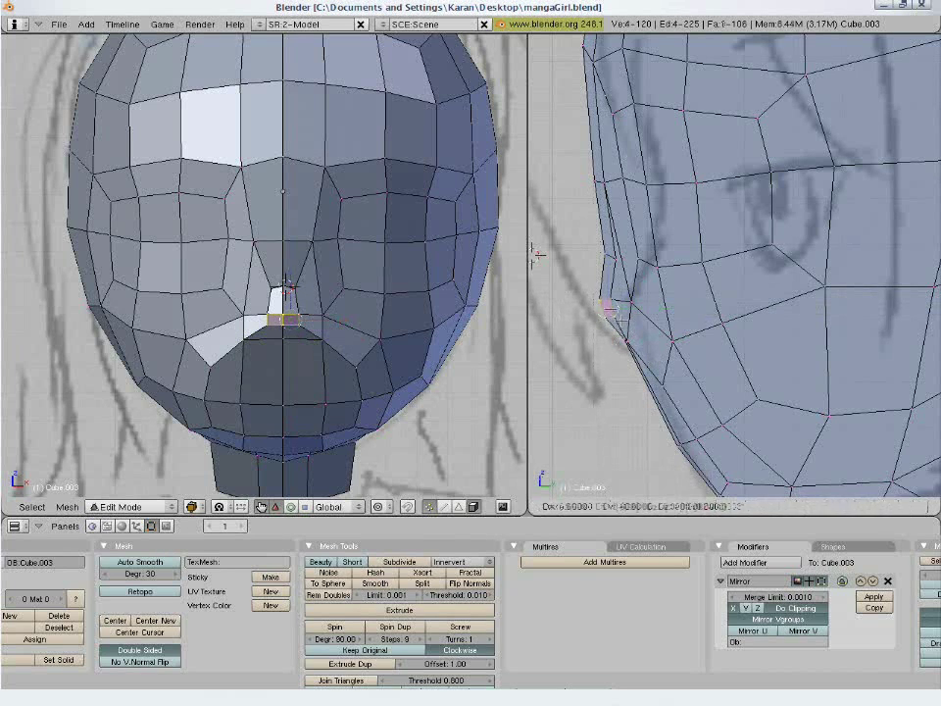
{"action": "left_click", "coordinate": [615, 317]}
{"action": "key", "text": "r"}
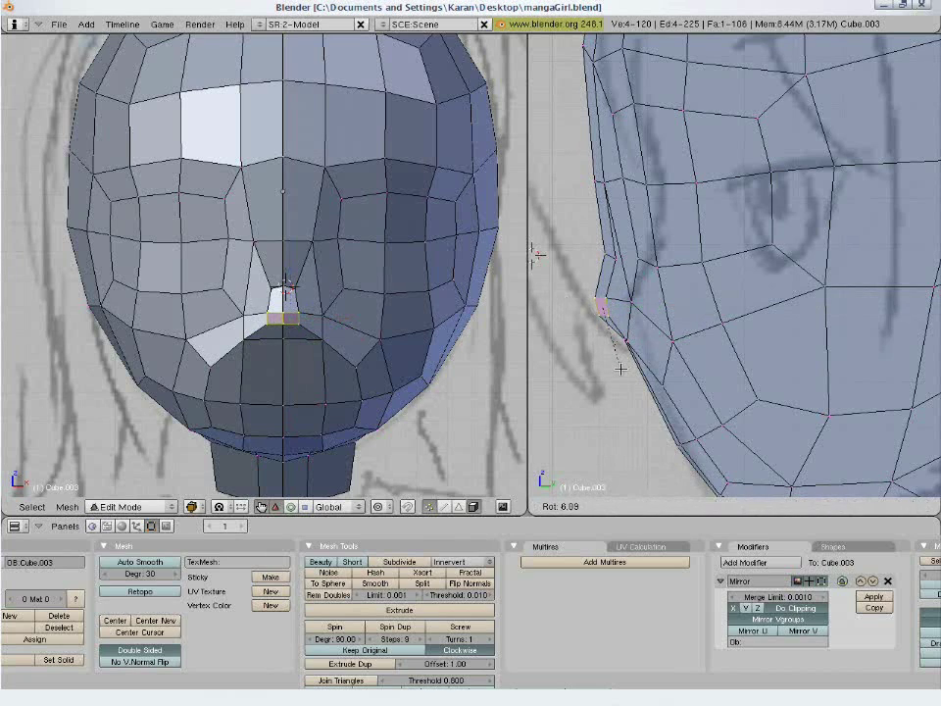
{"action": "left_click", "coordinate": [620, 370]}
{"action": "key", "text": "a"}
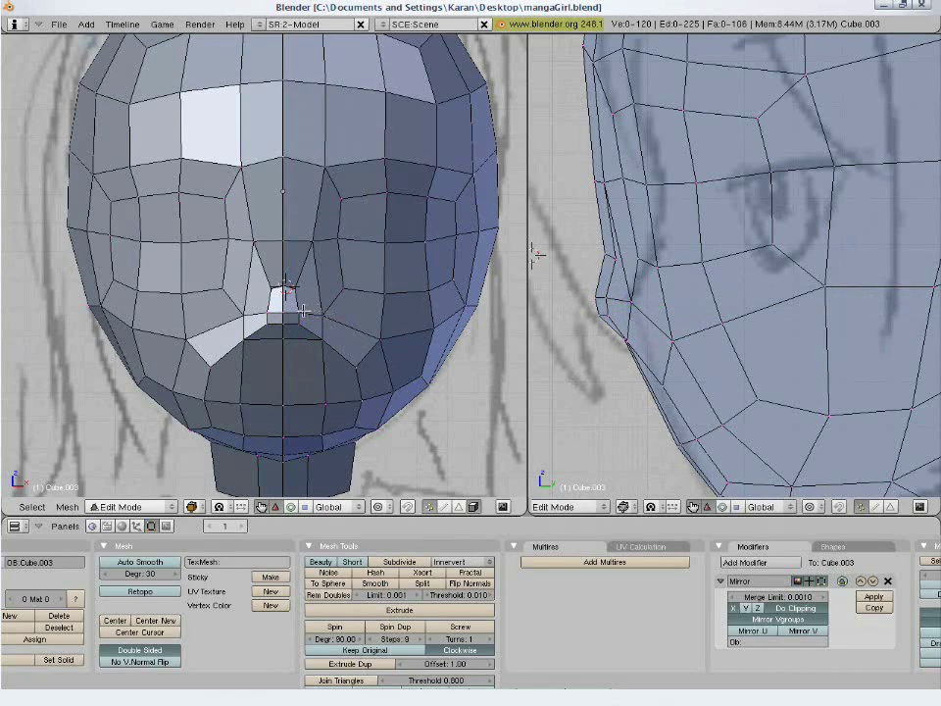
Select the three vertices in the row across the nose tip and side, and move them up about 0.03 units.
{"action": "right_click", "coordinate": [302, 312]}
{"action": "right_click", "coordinate": [284, 312], "text": "shift"}
{"action": "right_click", "coordinate": [316, 314], "text": "shift"}
{"action": "key", "text": "g"}
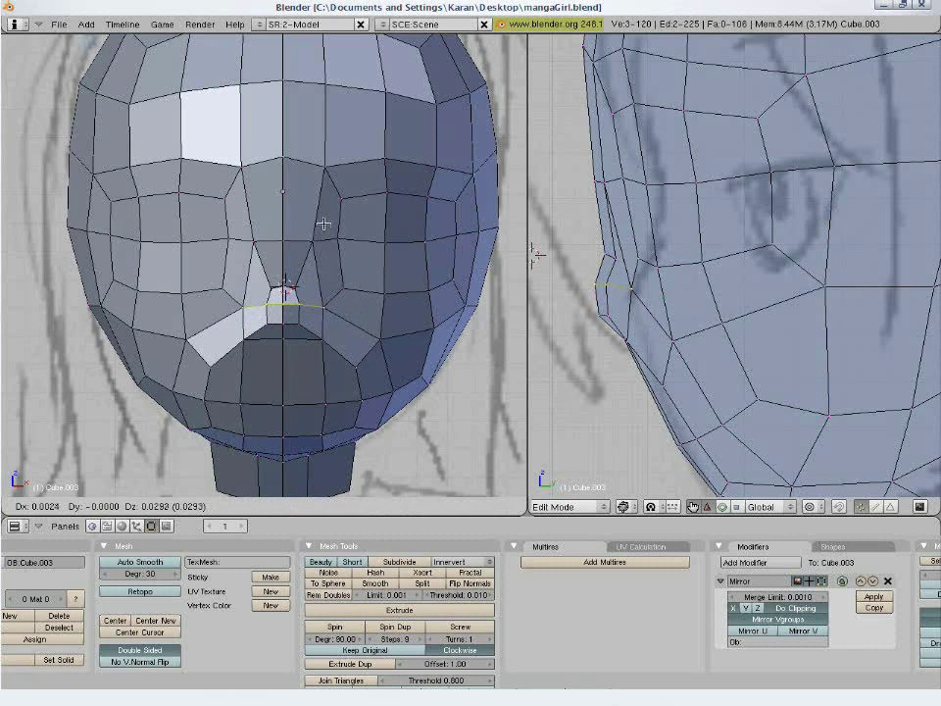
{"action": "left_click", "coordinate": [323, 223]}
{"action": "key", "text": "a"}
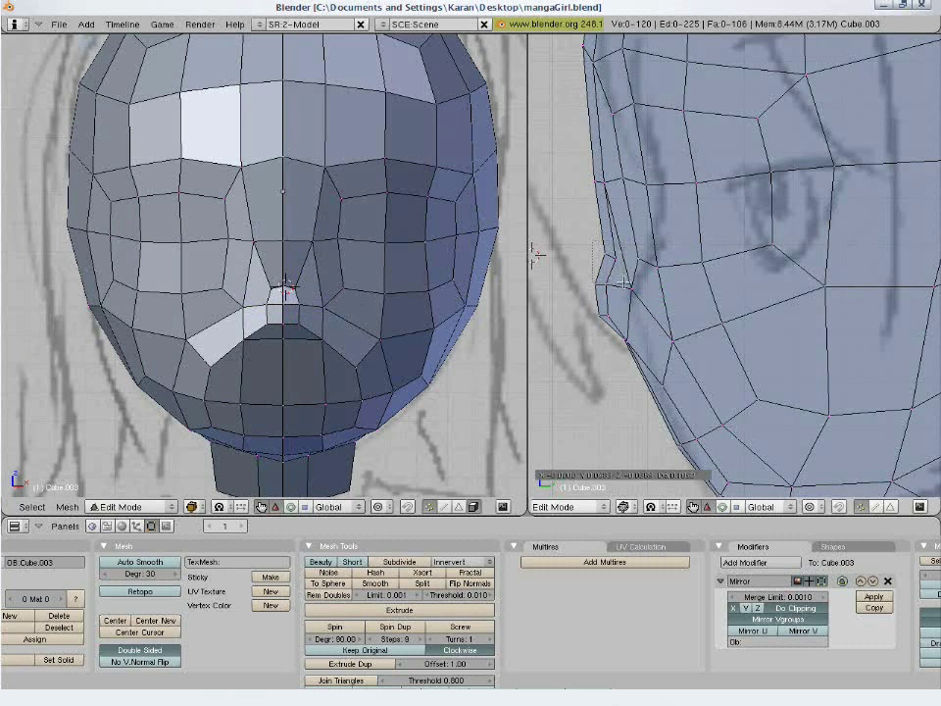
Box-select the upper nose tip vertices in the side view and move them up about 0.05 units and slightly forward.
{"action": "right_click", "coordinate": [594, 243]}
{"action": "key", "text": "g"}
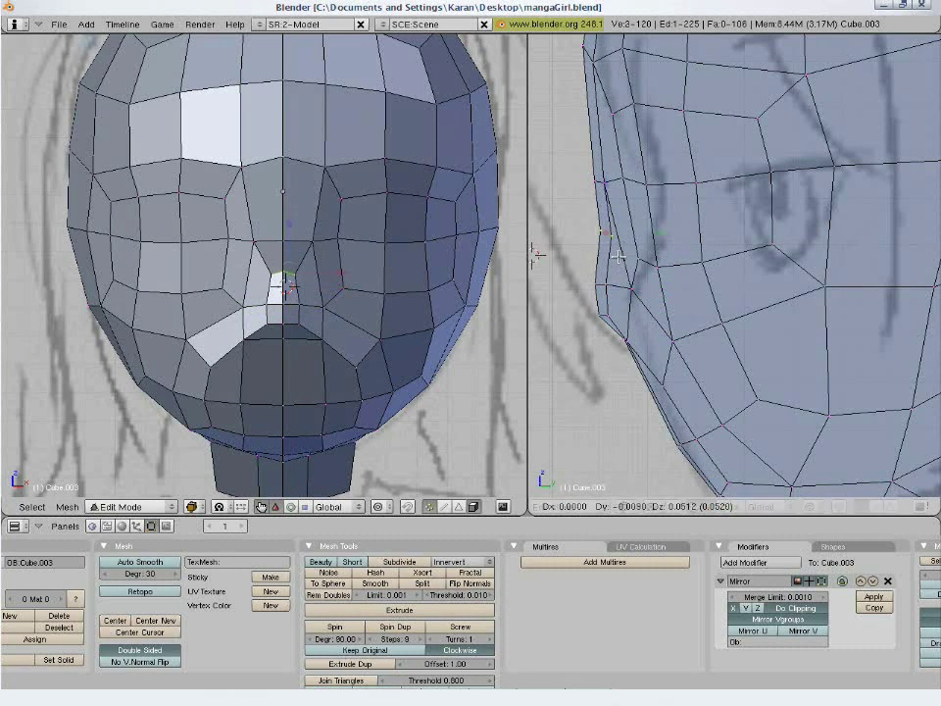
{"action": "left_click", "coordinate": [609, 255]}
{"action": "key", "text": "a"}
Box-select the nose bridge vertices at eye level in the side view and move them slightly backward.
{"action": "key", "text": "b"}
{"action": "left_click_drag", "start_coordinate": [581, 166], "coordinate": [627, 218]}
{"action": "key", "text": "g"}
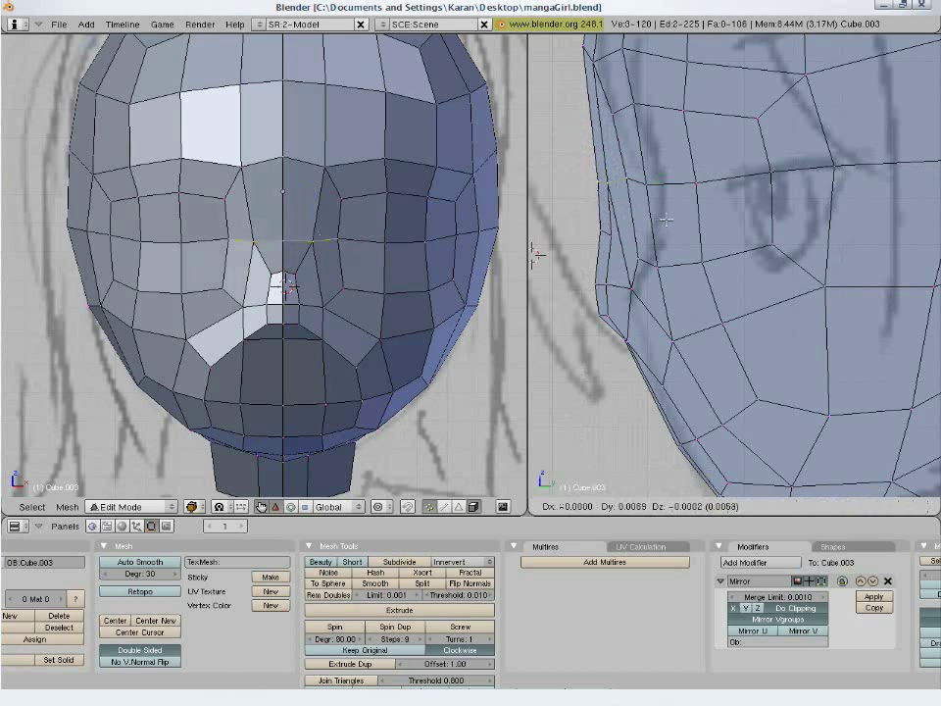
{"action": "left_click", "coordinate": [719, 237]}
{"action": "key", "text": "a"}
Select the vertex beside the nose bridge at the inner eye in the side view and adjust its position.
{"action": "scroll", "coordinate": [720, 240], "scroll_direction": "down", "scroll_amount": 5}
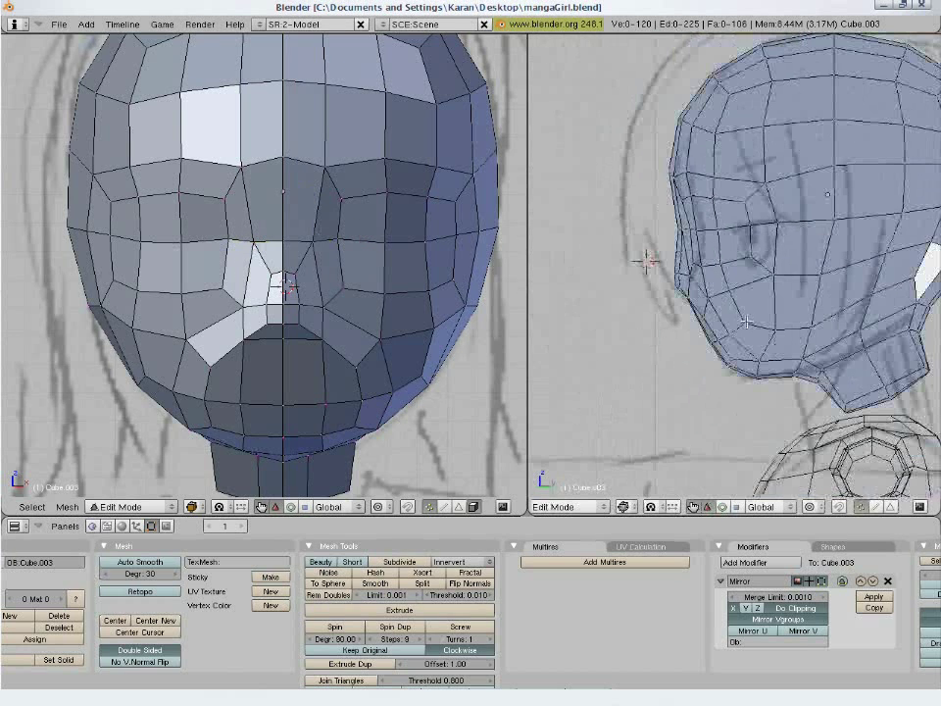
{"action": "right_click", "coordinate": [708, 230]}
{"action": "key", "text": "g"}
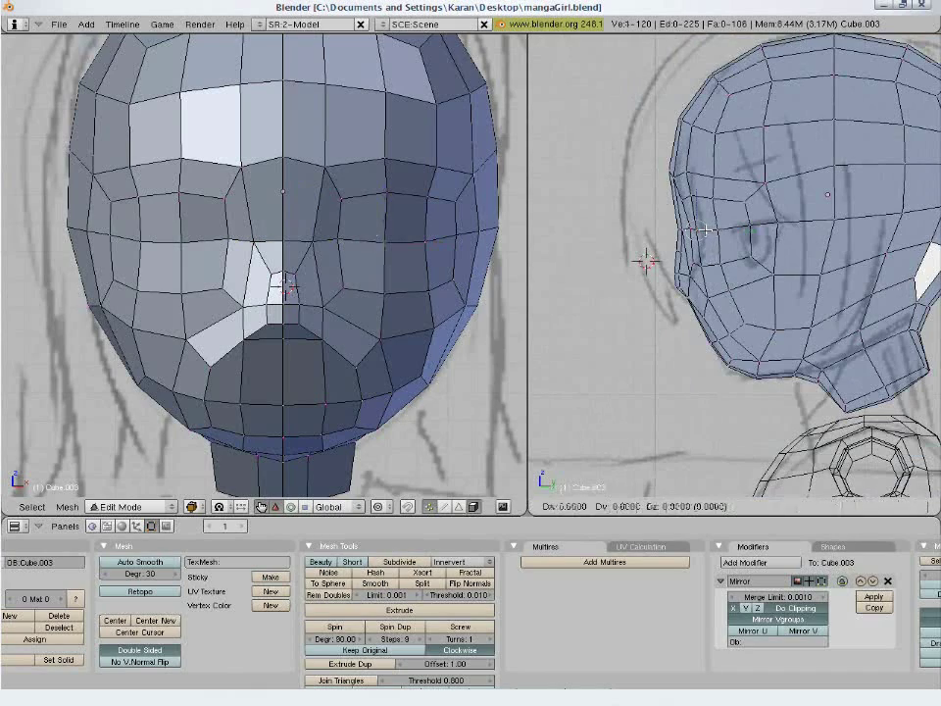
{"action": "left_click", "coordinate": [744, 228]}
{"action": "key", "text": "a"}
Move the vertex at the side of the nose tip inward, and the vertex below it slightly inward and up.
{"action": "key", "text": "Tab"}
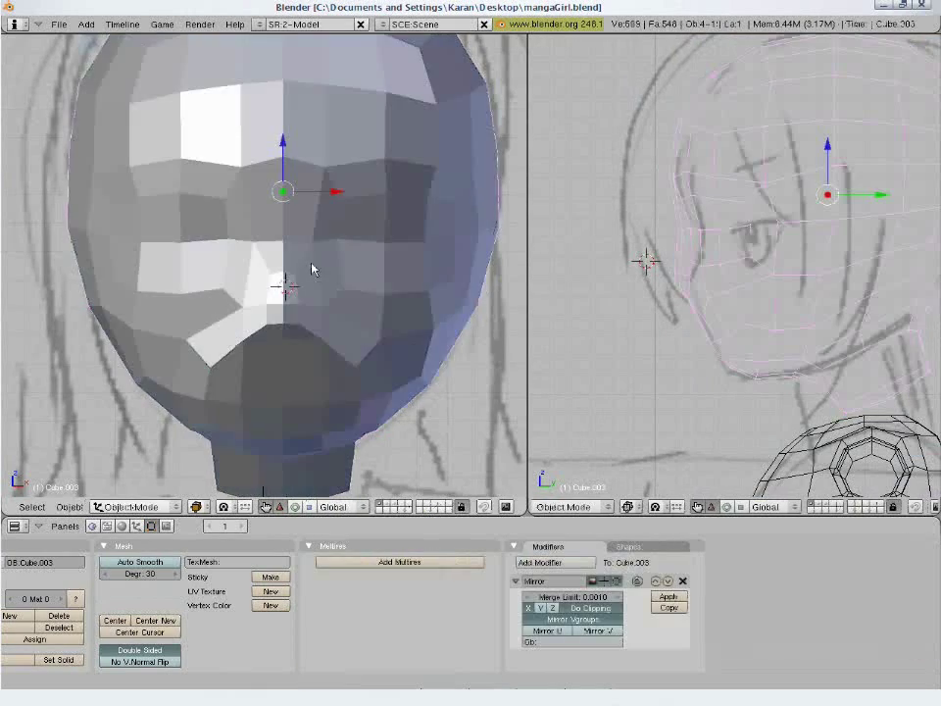
{"action": "middle_click_drag", "start_coordinate": [313, 266], "coordinate": [248, 315]}
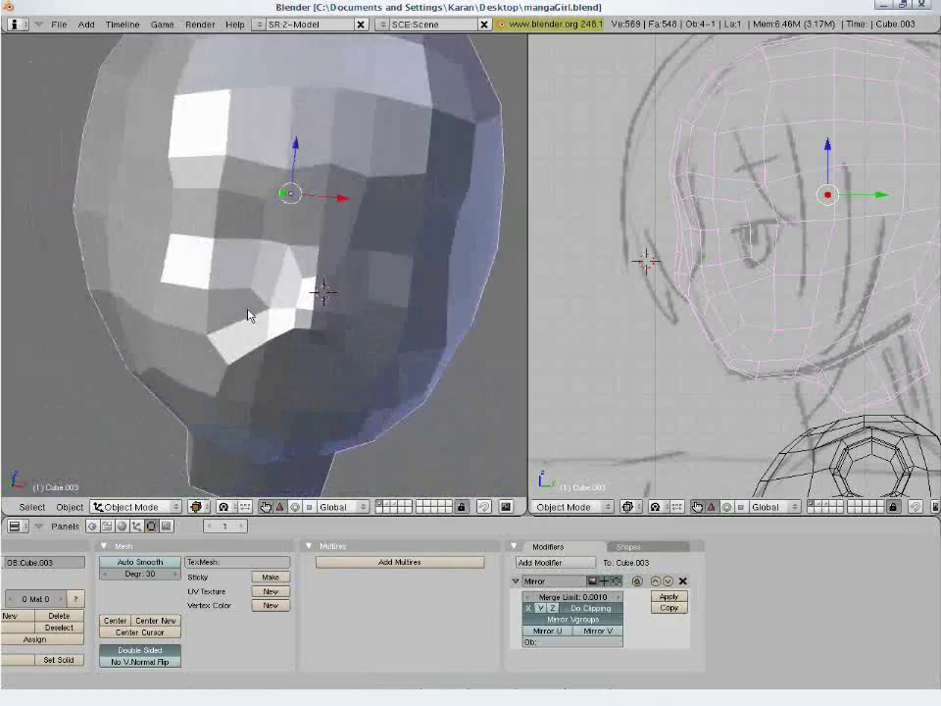
{"action": "key", "text": "Tab"}
{"action": "right_click_drag", "start_coordinate": [335, 312], "coordinate": [324, 314]}
{"action": "left_click", "coordinate": [325, 311]}
{"action": "key", "text": "a"}
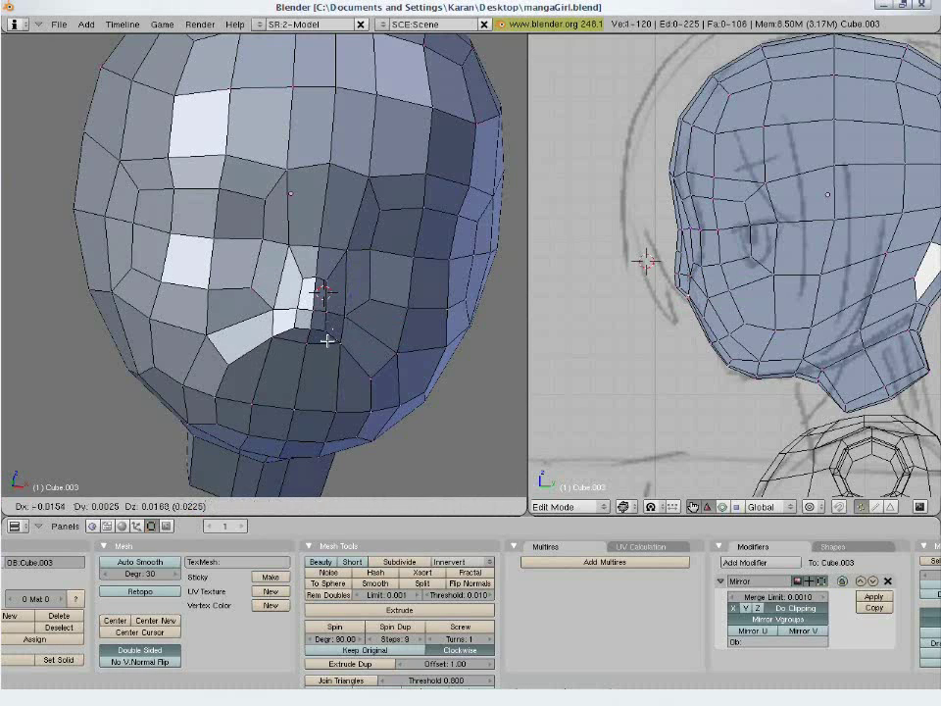
{"action": "left_click", "coordinate": [330, 340]}
{"action": "key", "text": "a"}
{"action": "key", "text": "a"}
{"action": "key", "text": "a"}
Select the three vertices of the middle mouth row and move them up about 0.02 units.
{"action": "right_click", "coordinate": [305, 407]}
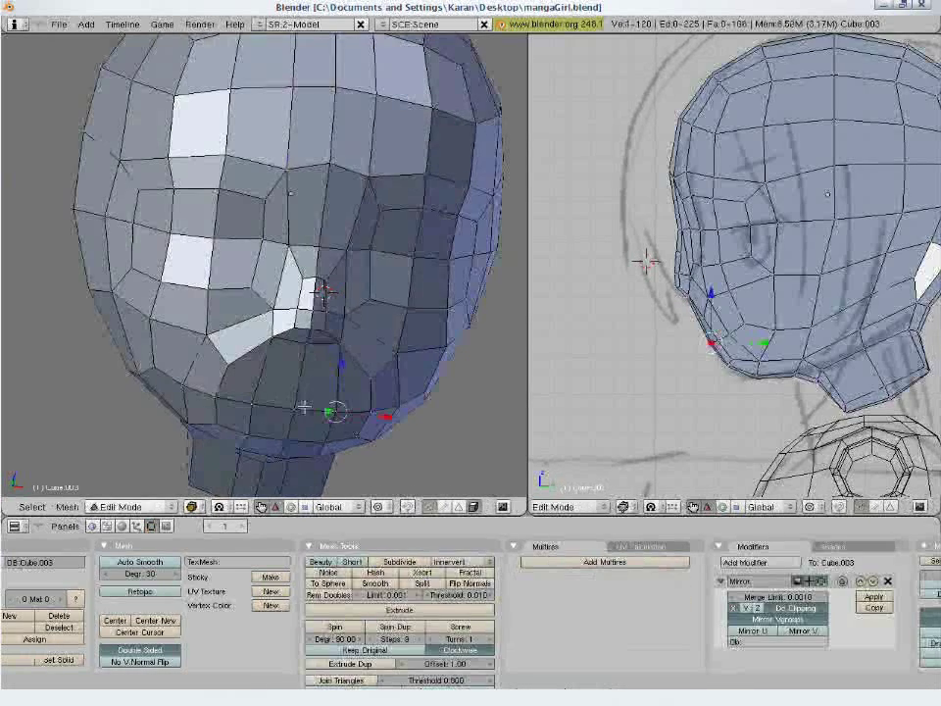
{"action": "right_click", "coordinate": [294, 409], "text": "shift"}
{"action": "right_click", "coordinate": [375, 411], "text": "shift"}
{"action": "key", "text": "g"}
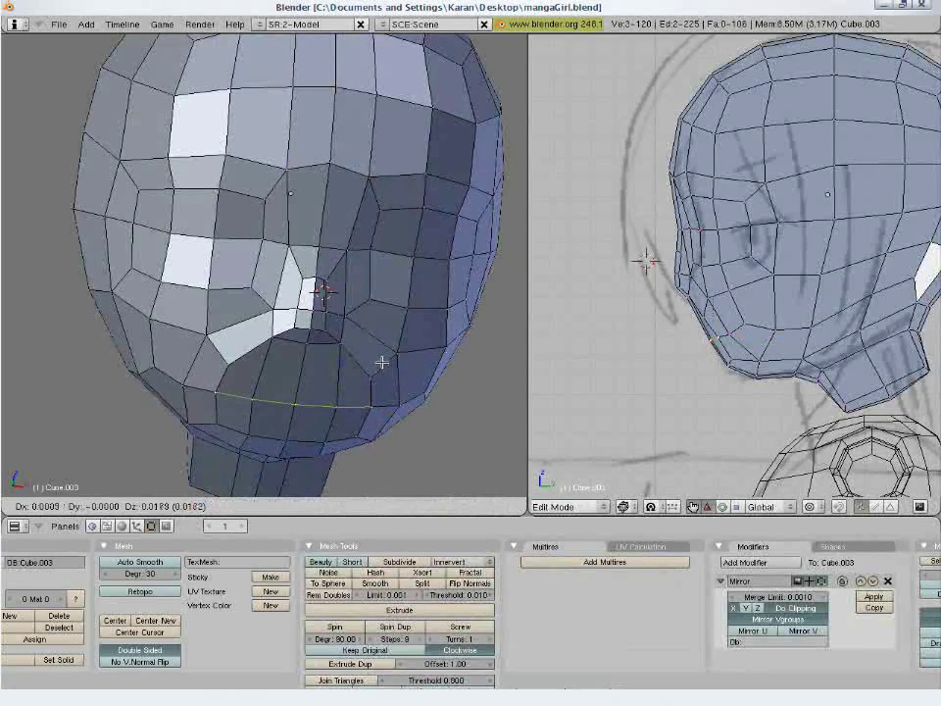
{"action": "left_click", "coordinate": [383, 360]}
{"action": "key", "text": "a"}
Select the two innermost vertices of the middle mouth row and move them forward about 0.017 units in the side view.
{"action": "mouse_move", "coordinate": [381, 311]}
{"action": "middle_mouse_down"}
{"action": "mouse_move", "coordinate": [296, 288]}
{"action": "mouse_move", "coordinate": [237, 330]}
{"action": "mouse_move", "coordinate": [375, 326]}
{"action": "middle_mouse_up"}
{"action": "key", "text": "Tab"}
{"action": "key", "text": "KP_1"}
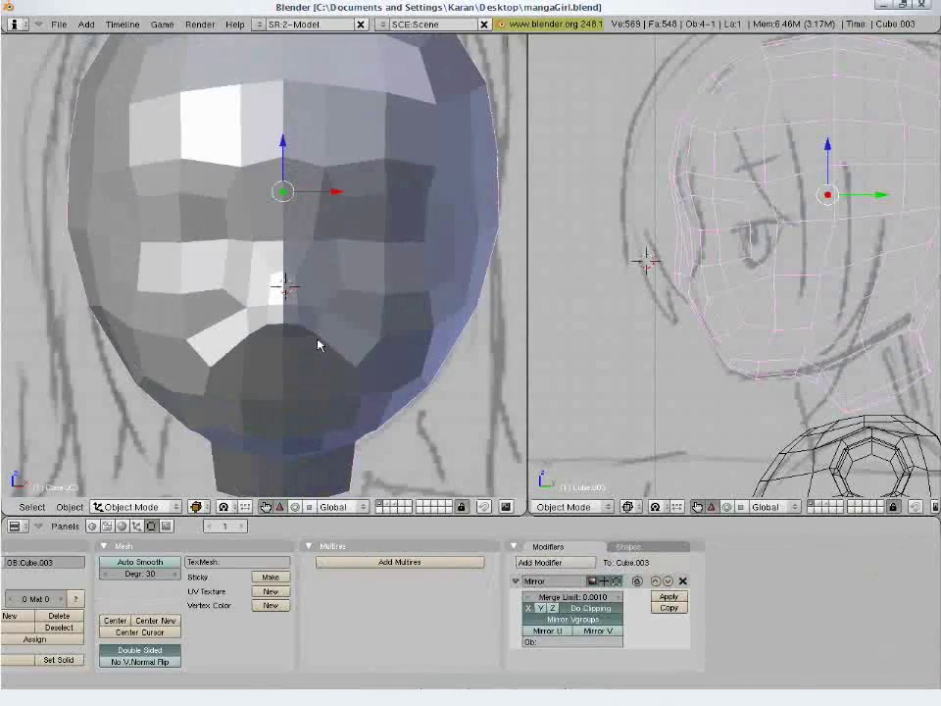
{"action": "key", "text": "Tab"}
{"action": "middle_click_drag", "start_coordinate": [317, 344], "coordinate": [241, 314]}
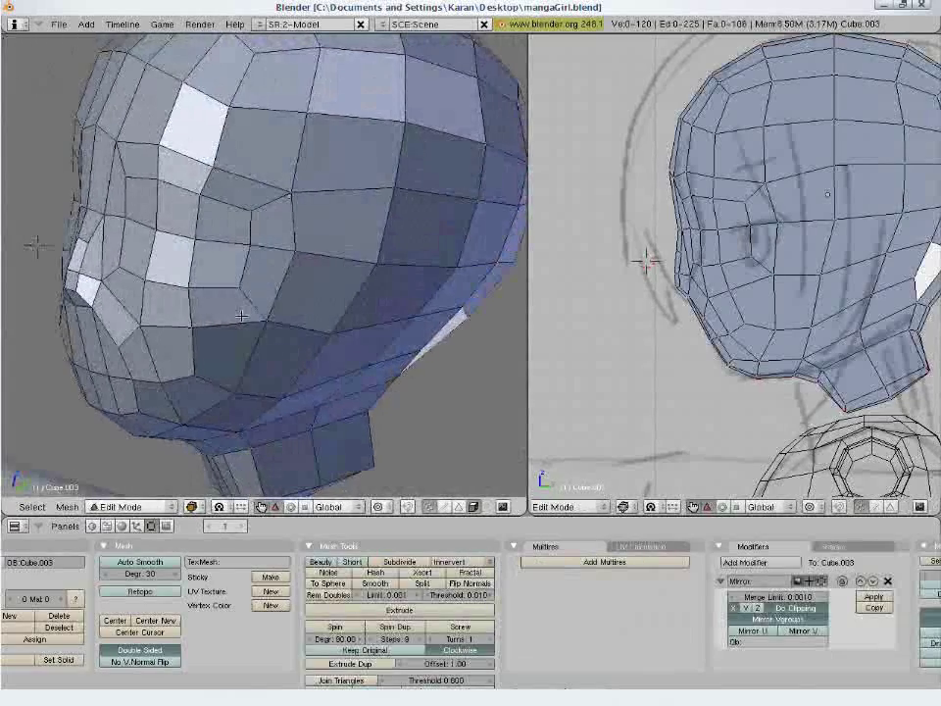
{"action": "right_click", "coordinate": [127, 383]}
{"action": "right_click", "coordinate": [107, 377]}
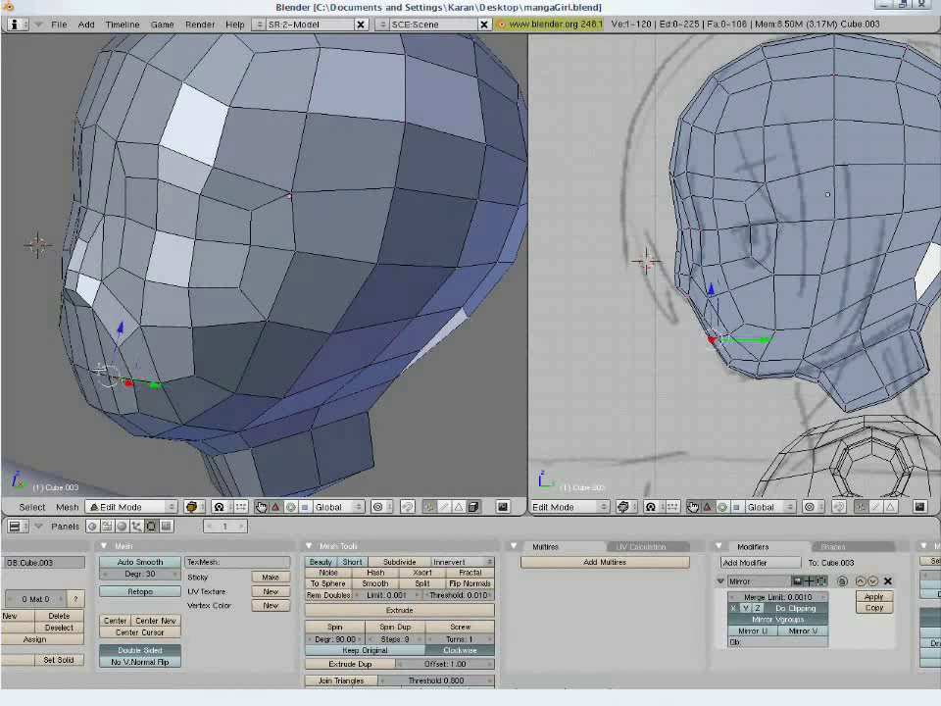
{"action": "right_click", "coordinate": [91, 369], "text": "shift"}
{"action": "key", "text": "g"}
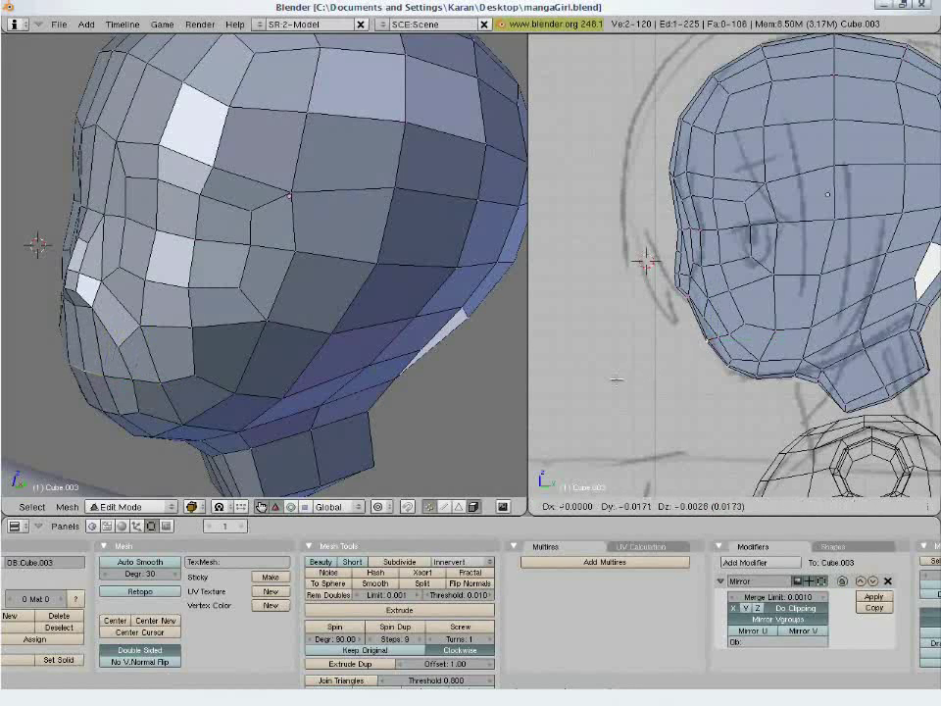
{"action": "left_click", "coordinate": [616, 379]}
{"action": "key", "text": "a"}
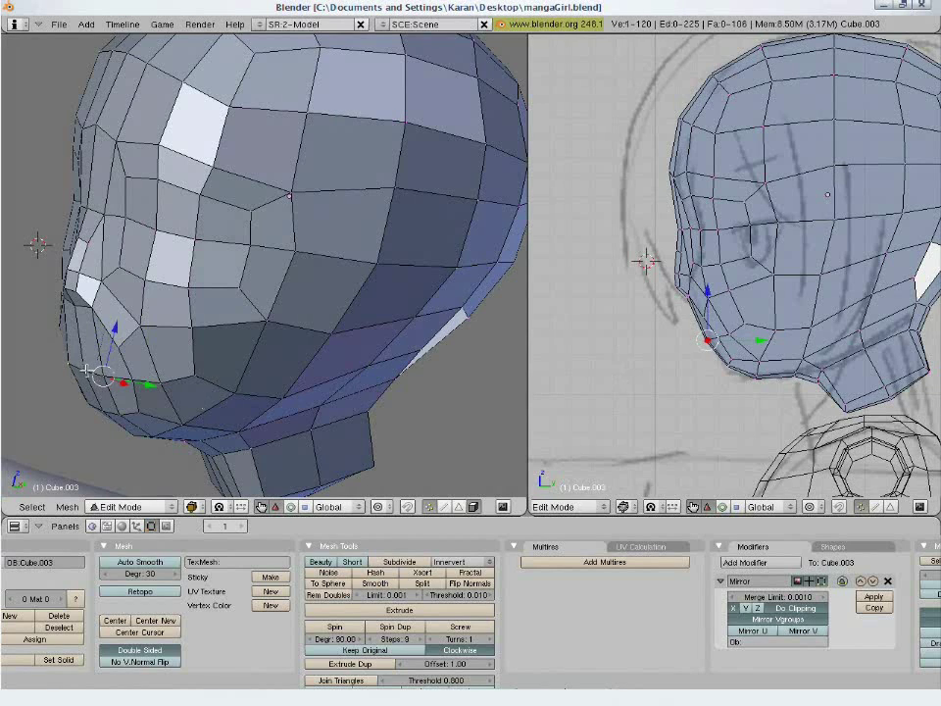
Delete the two innermost vertices of the middle mouth row to open a mouth hole.
{"action": "right_click", "coordinate": [86, 371], "text": "shift"}
{"action": "key", "text": "x"}
{"action": "left_click", "coordinate": [118, 377]}
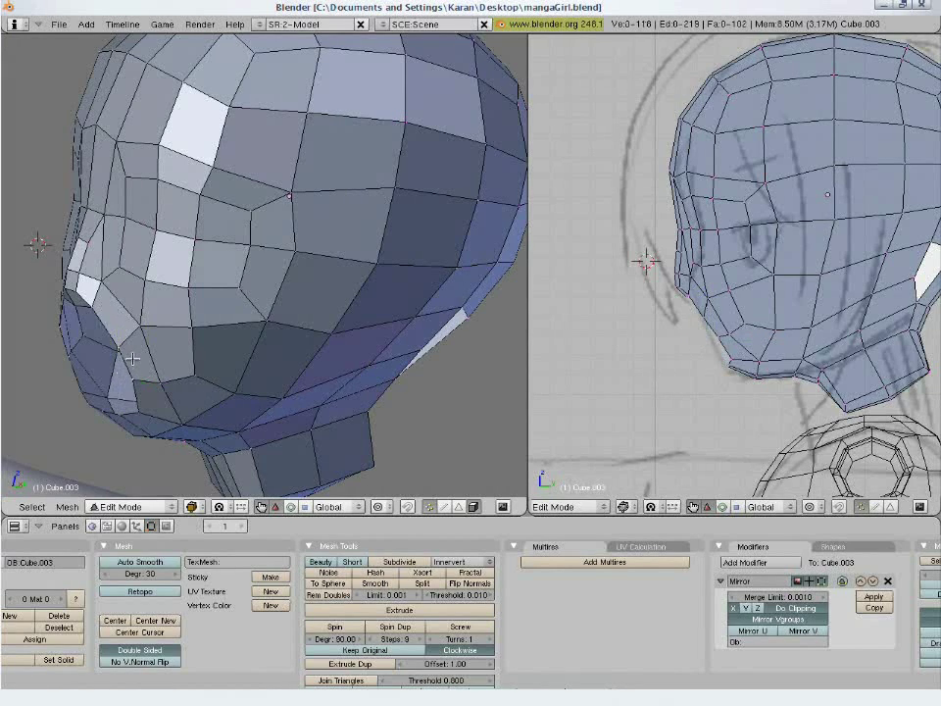
Select the mouth hole's border loop, extrude it with an inward scale, and move it slightly forward and down in the side view.
{"action": "right_click", "coordinate": [132, 359], "text": "alt"}
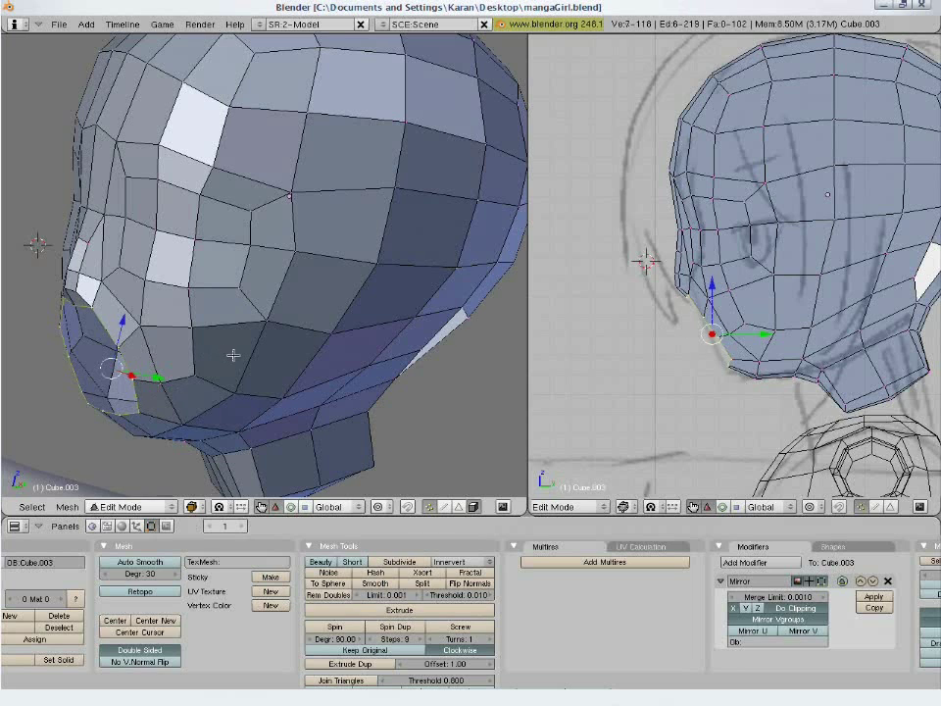
{"action": "middle_click_drag", "start_coordinate": [233, 355], "coordinate": [267, 362]}
{"action": "key", "text": "e"}
{"action": "left_click", "coordinate": [341, 405]}
{"action": "left_click", "coordinate": [341, 406]}
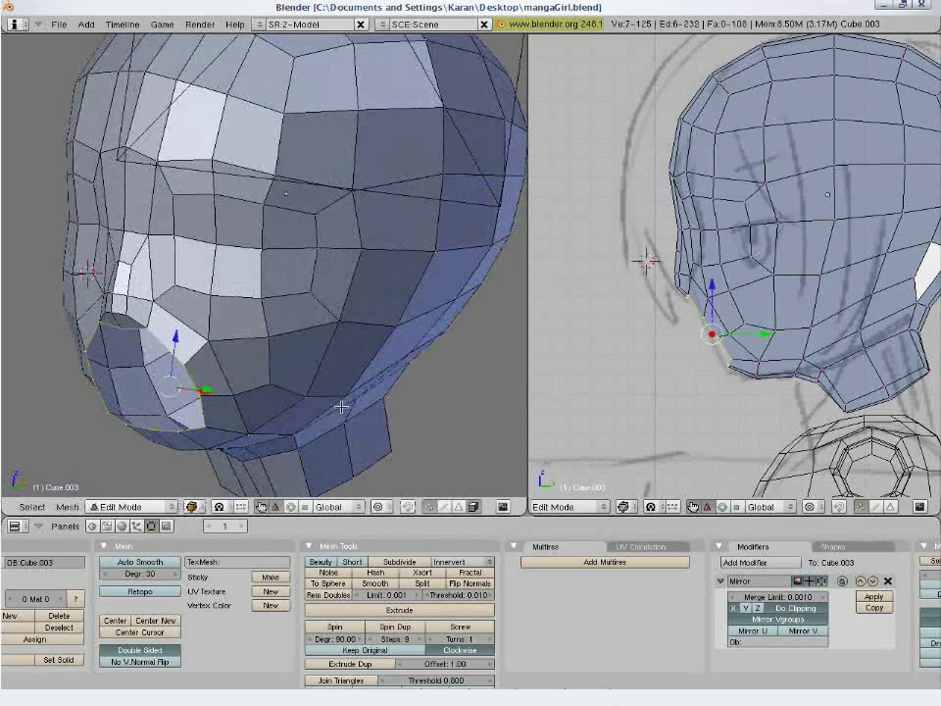
{"action": "key", "text": "s"}
{"action": "left_click", "coordinate": [275, 399]}
{"action": "key", "text": "g"}
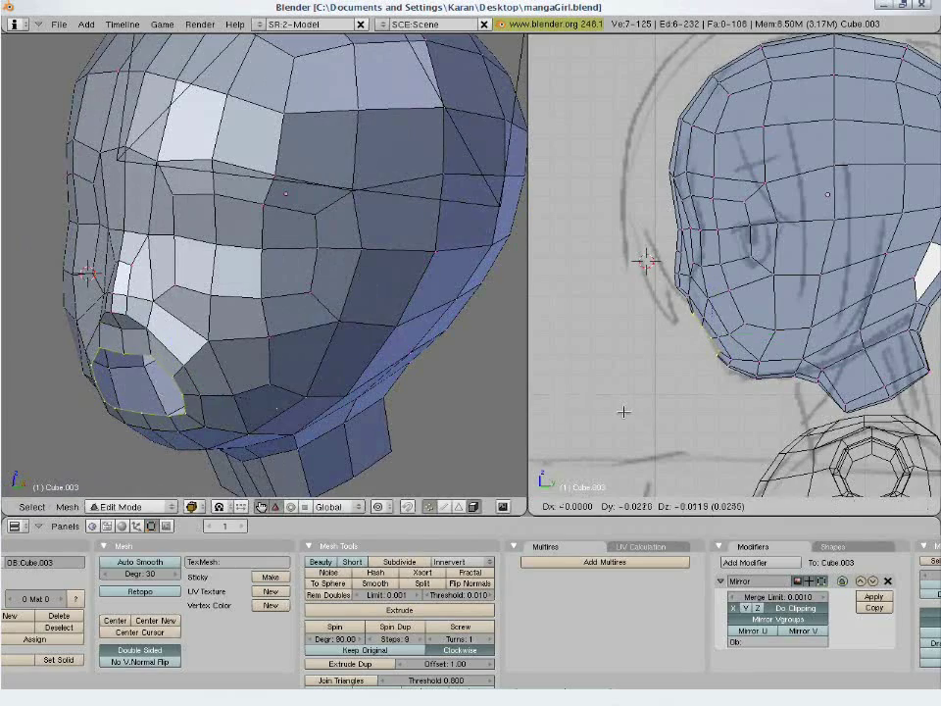
{"action": "left_click", "coordinate": [624, 412]}
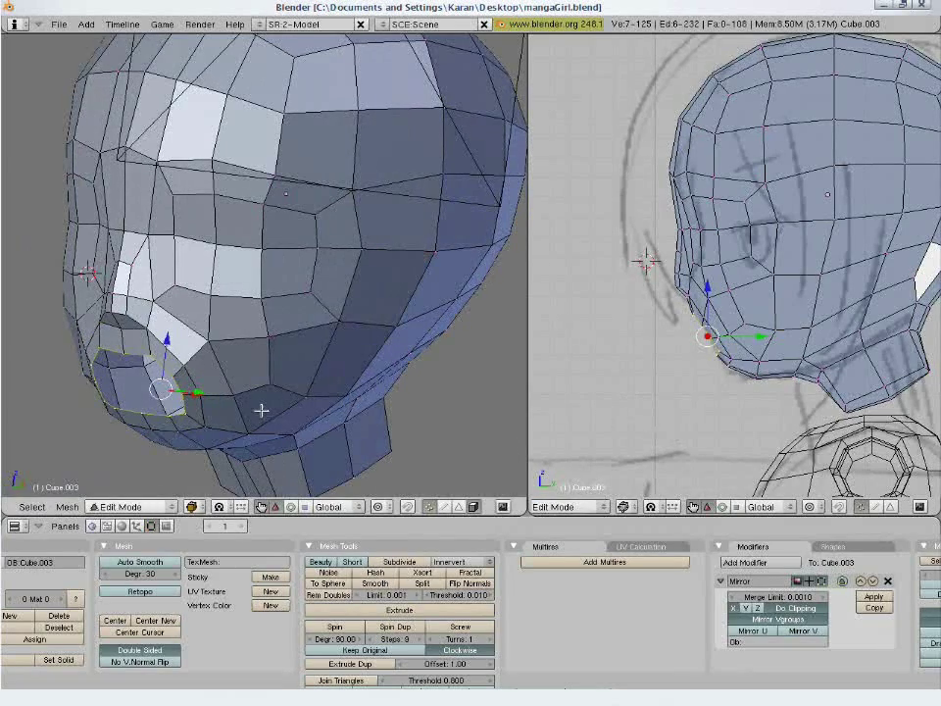
Scale the extruded mouth loop down to about 0.9 in the front view and move it about 0.02 units towards the centre.
{"action": "key", "text": "KP_1"}
{"action": "key", "text": "s"}
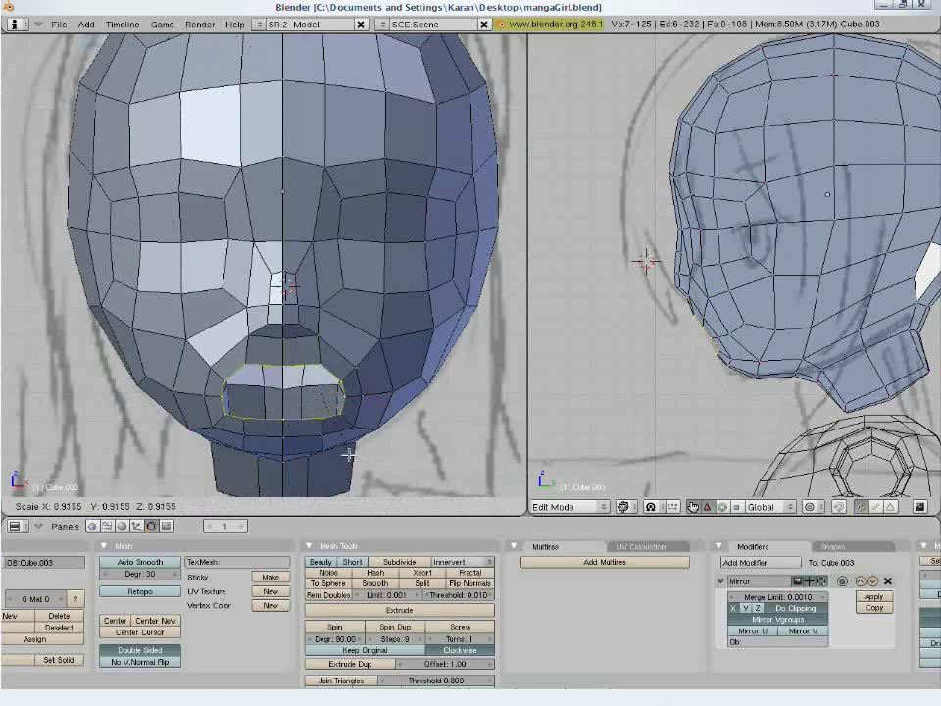
{"action": "left_click", "coordinate": [348, 453]}
{"action": "key", "text": "g"}
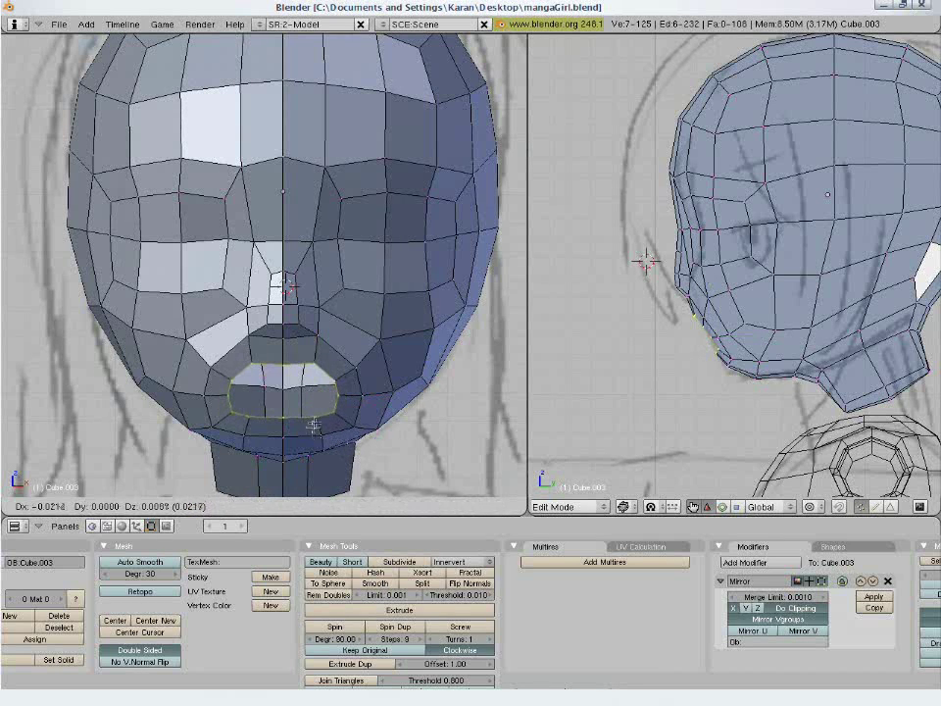
{"action": "left_click", "coordinate": [313, 423]}
Extrude the mouth loop a second time, scale it inward, and shift it sideways around the face's centre line.
{"action": "key", "text": "e"}
{"action": "left_click", "coordinate": [385, 472]}
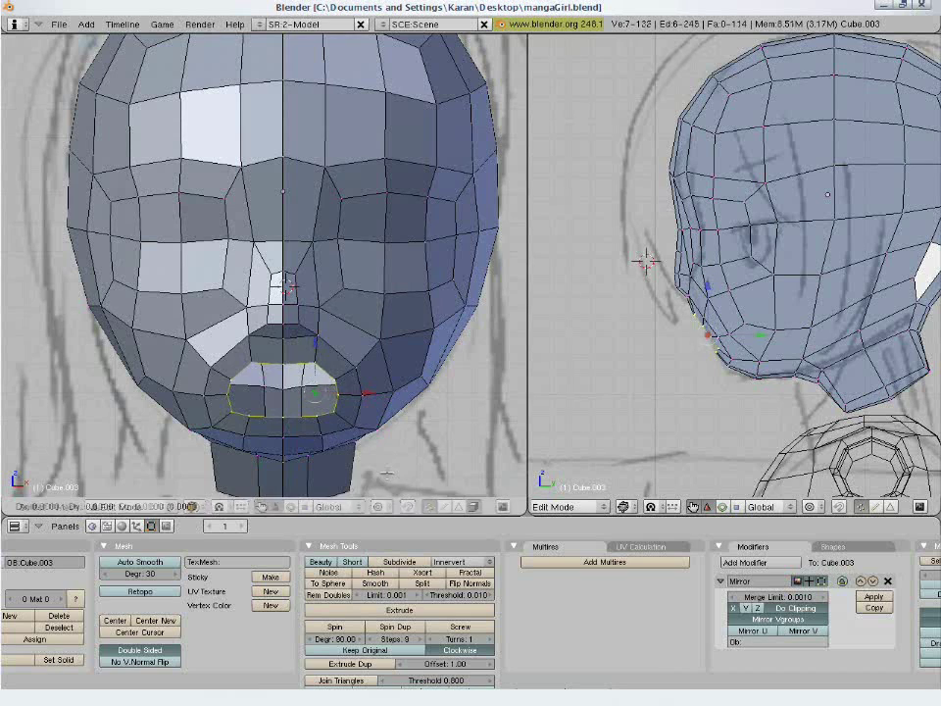
{"action": "left_click", "coordinate": [385, 472]}
{"action": "key", "text": "s"}
{"action": "left_click", "coordinate": [357, 441]}
{"action": "key", "text": "g"}
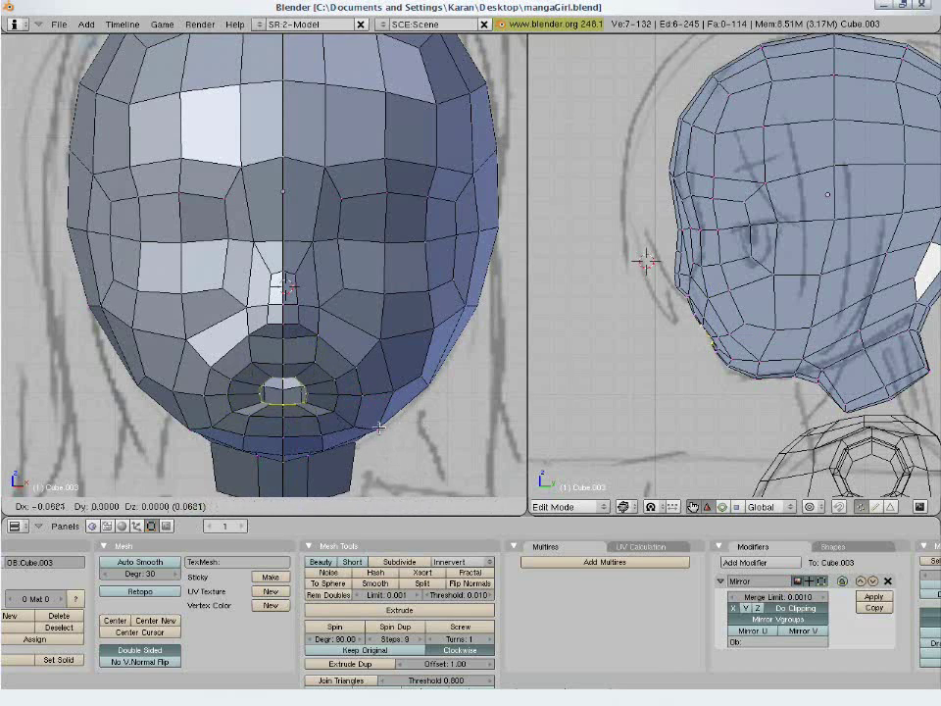
{"action": "left_click", "coordinate": [430, 428]}
Move the inner mouth loop slightly forward in the side view and rotate it about 4 degrees to follow the face profile.
{"action": "key", "text": "g"}
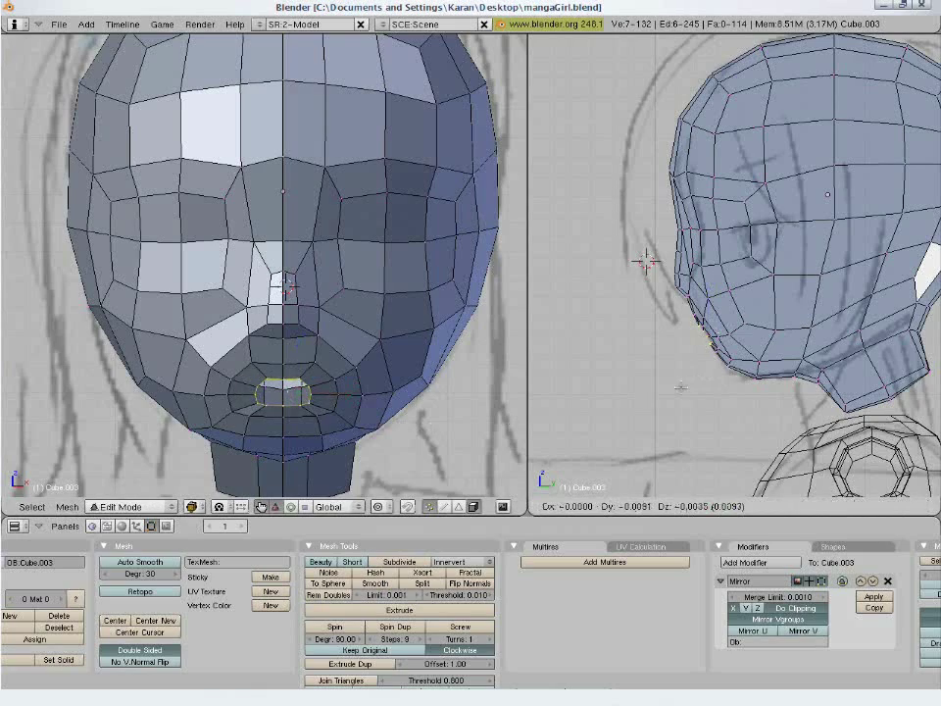
{"action": "left_click", "coordinate": [704, 377]}
{"action": "scroll", "coordinate": [694, 403], "scroll_direction": "up", "scroll_amount": 4}
{"action": "middle_click_drag", "start_coordinate": [694, 405], "coordinate": [707, 331], "text": "shift"}
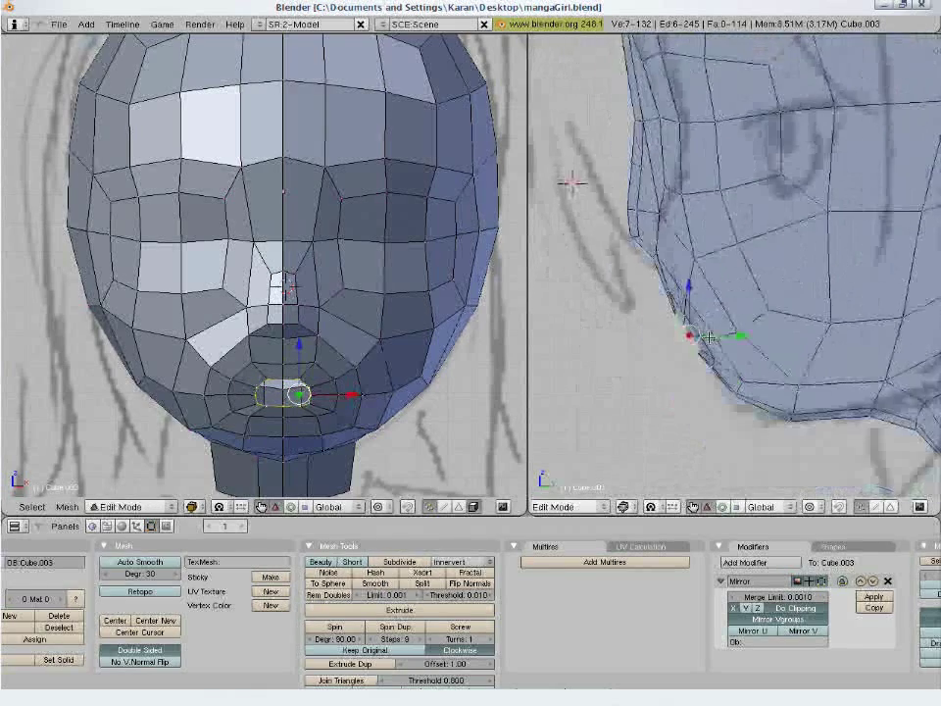
{"action": "scroll", "coordinate": [699, 363], "scroll_direction": "up", "scroll_amount": 2}
{"action": "key", "text": "r"}
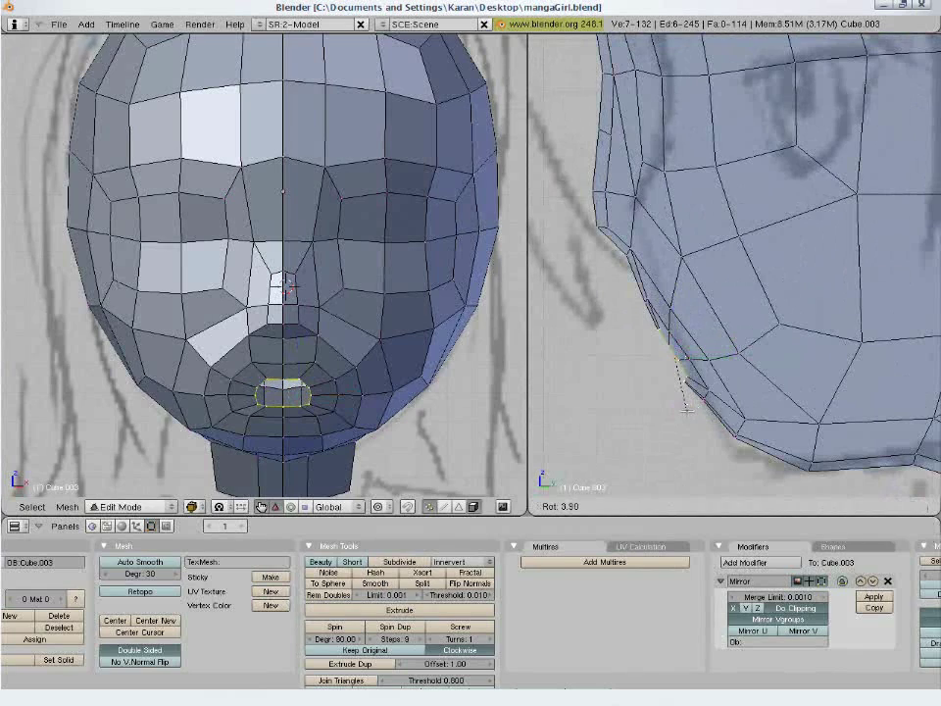
{"action": "left_click", "coordinate": [686, 409]}
{"action": "key", "text": "g"}
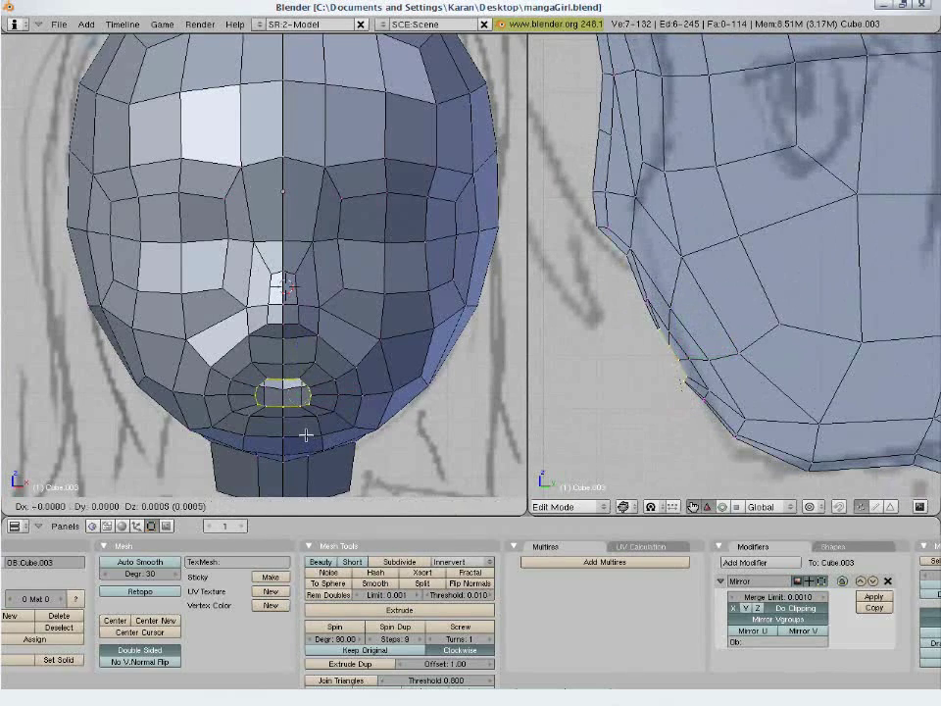
{"action": "left_click", "coordinate": [305, 436]}
Scale the inner mouth loop down vertically, then nudge it towards the centre and slightly forward.
{"action": "key", "text": "s"}
{"action": "key", "text": "z"}
{"action": "left_click", "coordinate": [296, 429]}
{"action": "key", "text": "g"}
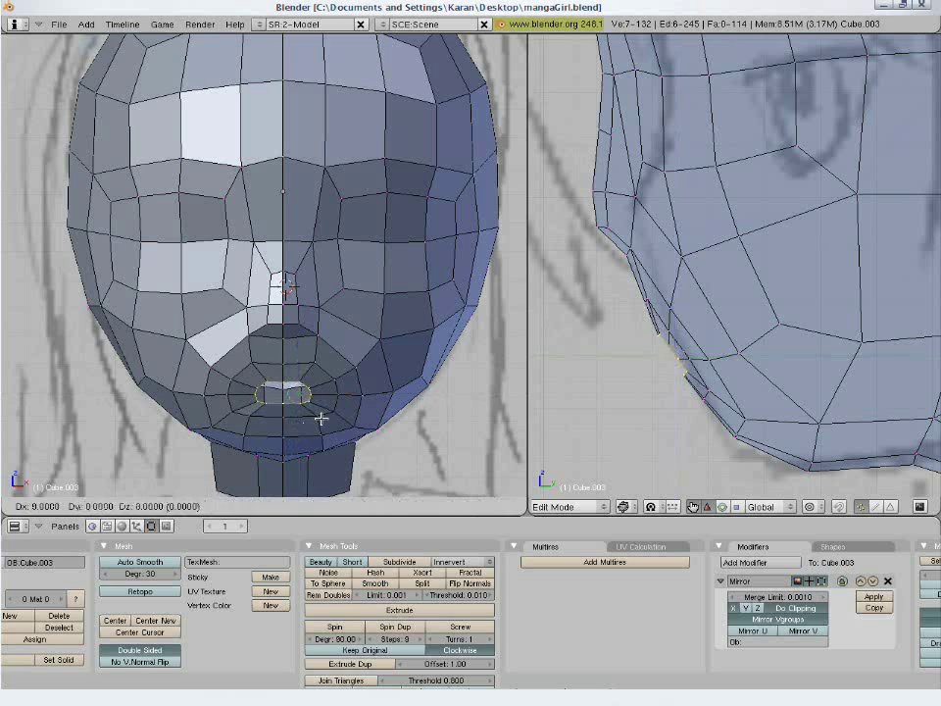
{"action": "left_click", "coordinate": [319, 418]}
{"action": "key", "text": "g"}
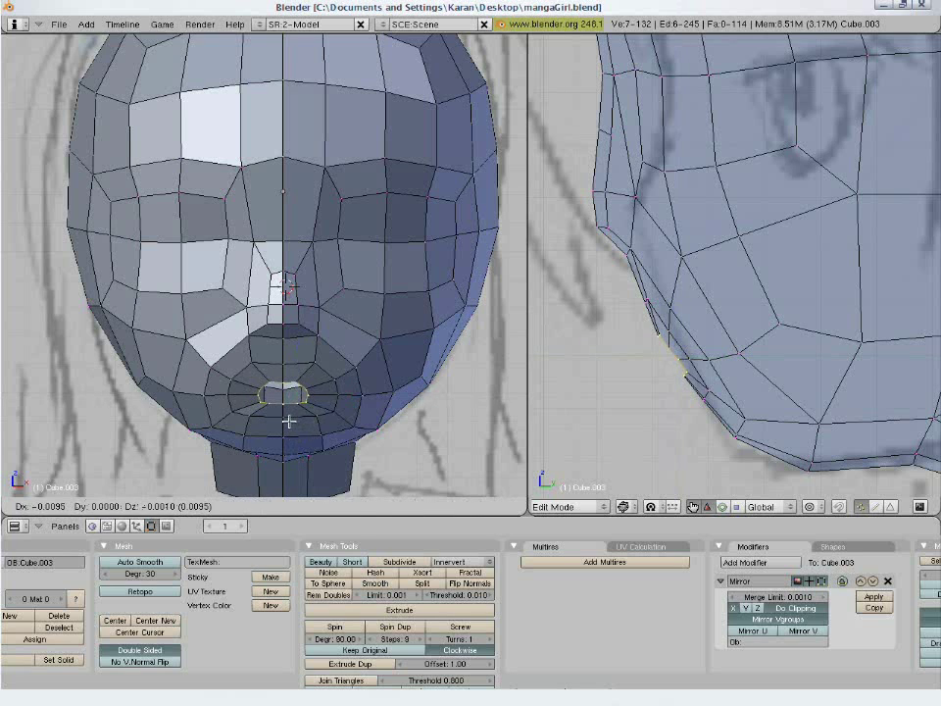
{"action": "left_click", "coordinate": [290, 422]}
{"action": "key", "text": "g"}
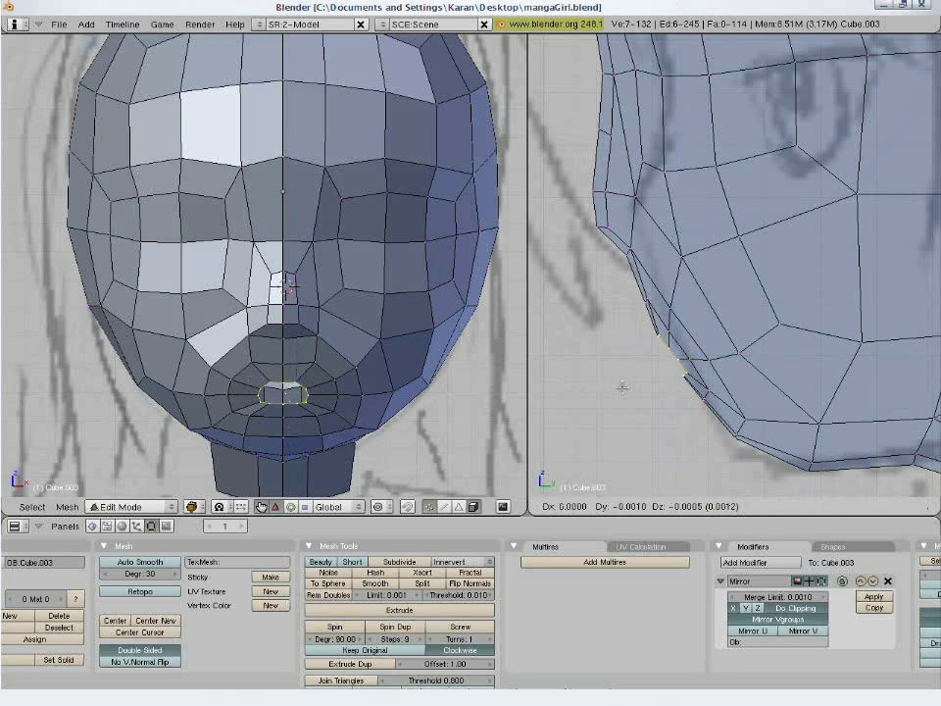
{"action": "left_click", "coordinate": [618, 389]}
{"action": "key", "text": "a"}
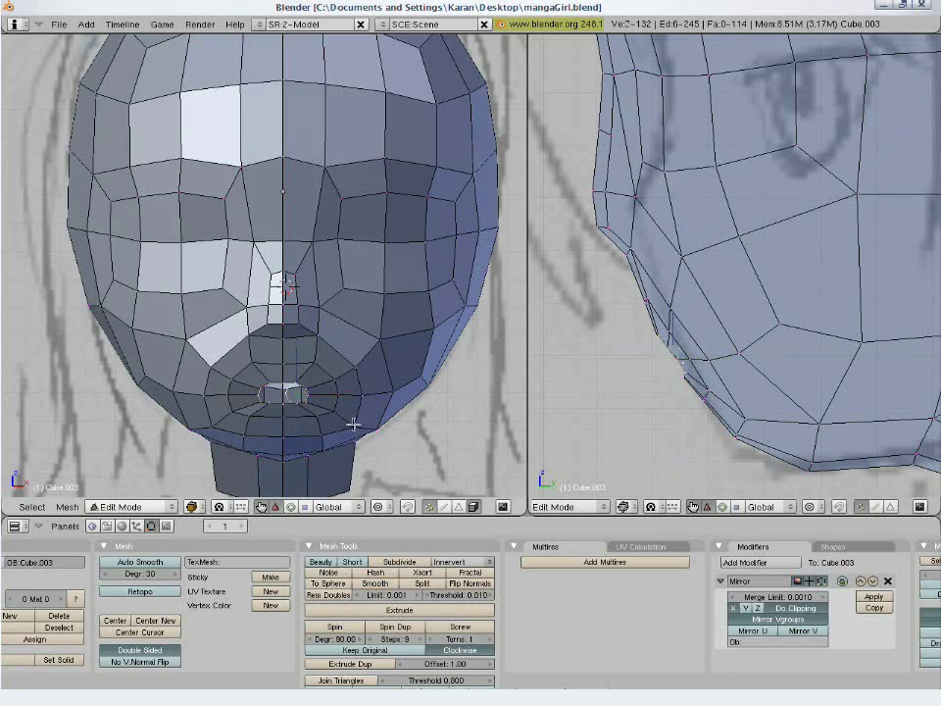
Fill the two mouth gaps beside the centre line with faces bridging the upper and lower inner lip edges.
{"action": "scroll", "coordinate": [367, 445], "scroll_direction": "up", "scroll_amount": 3}
{"action": "middle_click_drag", "start_coordinate": [370, 452], "coordinate": [383, 275], "text": "shift"}
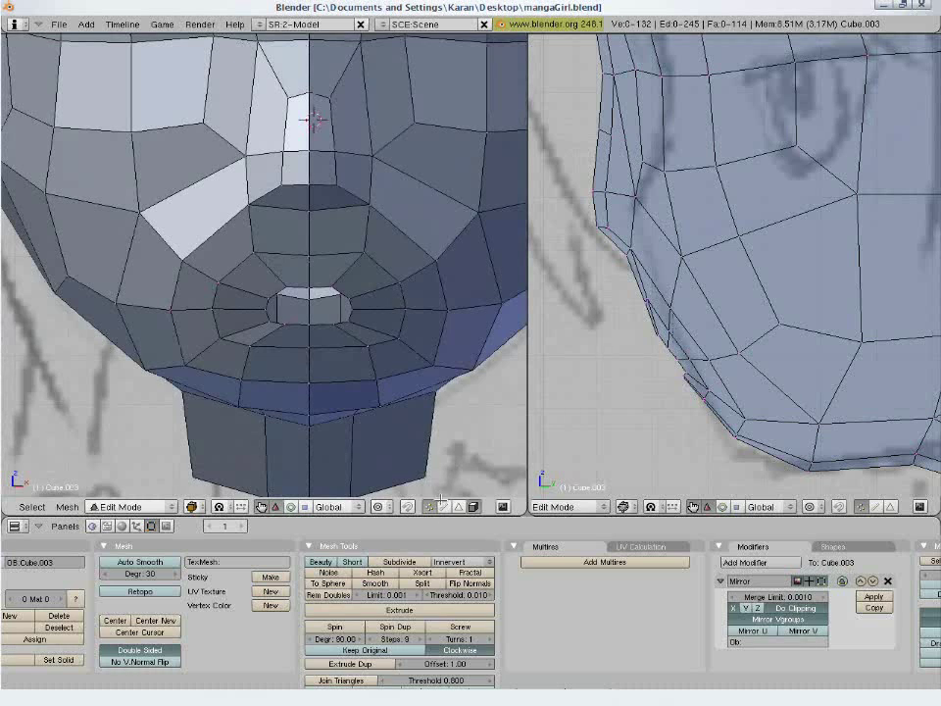
{"action": "right_click", "coordinate": [317, 282]}
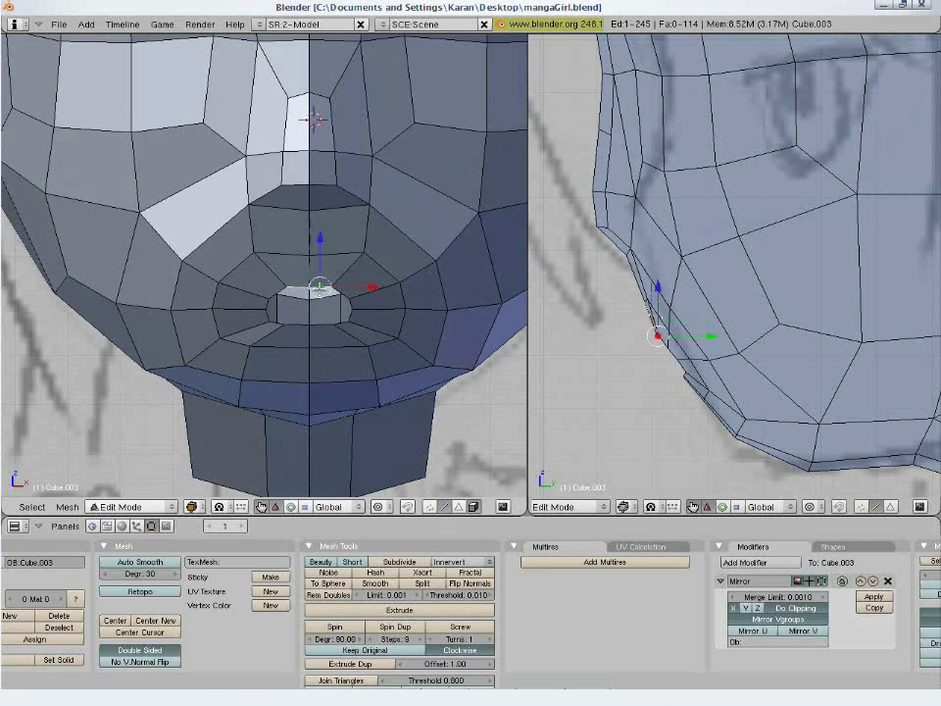
{"action": "right_click", "coordinate": [320, 324], "text": "shift"}
{"action": "key", "text": "f"}
{"action": "key", "text": "a"}
{"action": "right_click", "coordinate": [338, 290]}
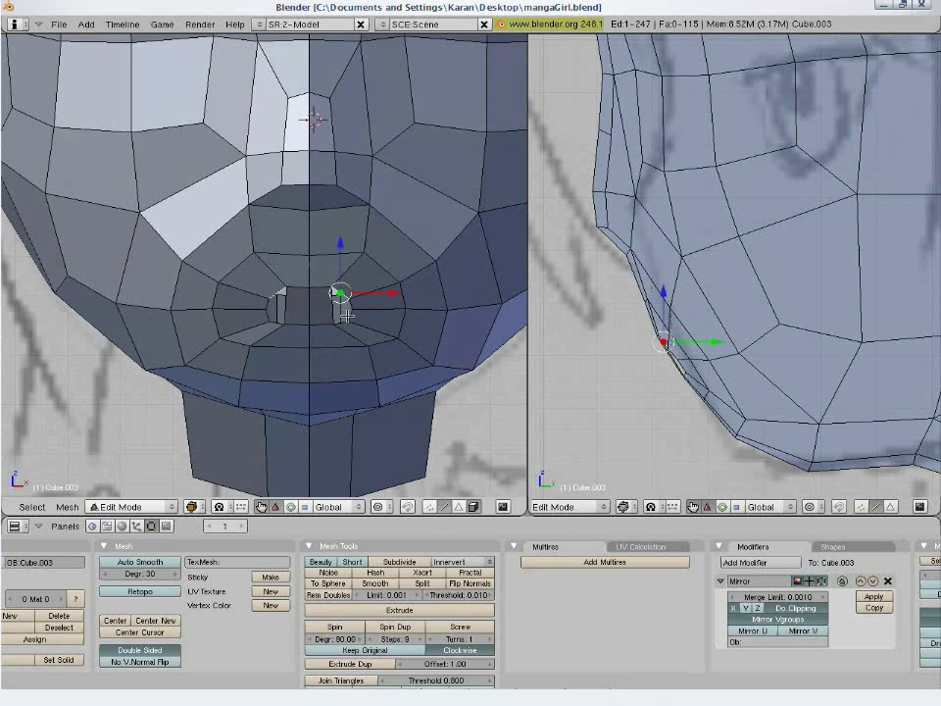
{"action": "right_click", "coordinate": [344, 321], "text": "shift"}
{"action": "key", "text": "f"}
{"action": "key", "text": "a"}
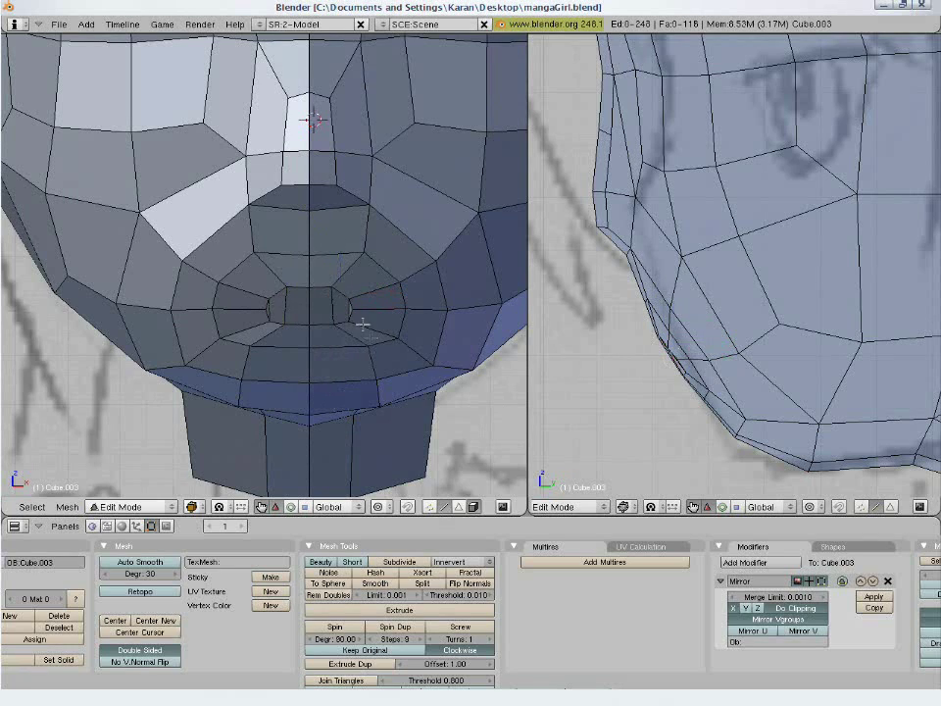
Fill the remaining gap at the mouth corner with a face between its two short edges.
{"action": "right_click", "coordinate": [356, 302]}
{"action": "scroll", "coordinate": [380, 349], "scroll_direction": "up", "scroll_amount": 5}
{"action": "middle_click_drag", "start_coordinate": [447, 378], "coordinate": [325, 336], "text": "shift"}
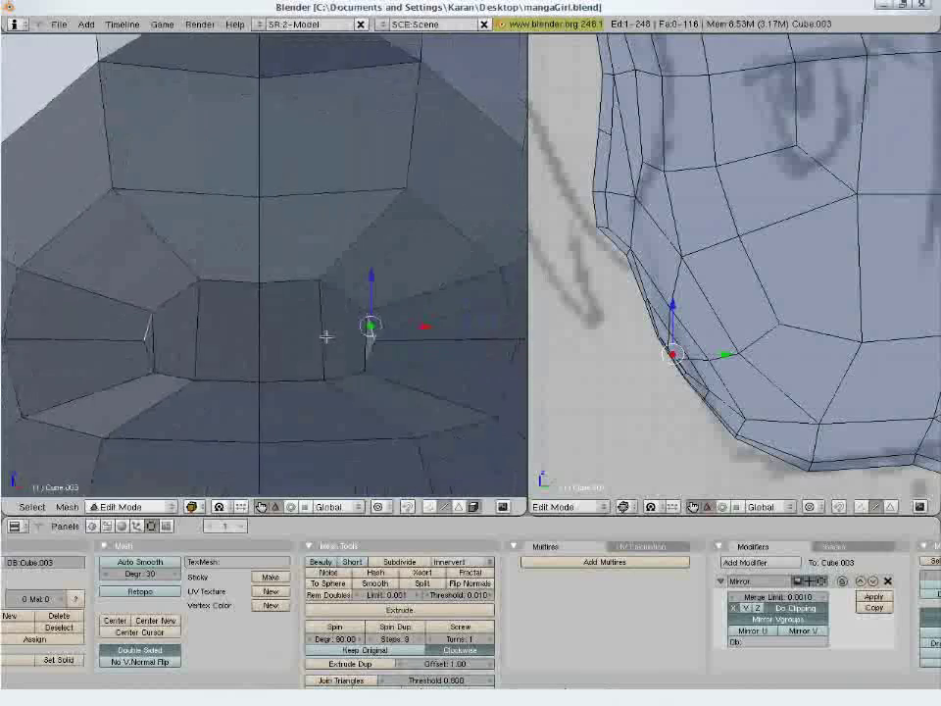
{"action": "right_click", "coordinate": [366, 351], "text": "shift"}
{"action": "key", "text": "f"}
{"action": "key", "text": "a"}
{"action": "scroll", "coordinate": [384, 384], "scroll_direction": "down", "scroll_amount": 4}
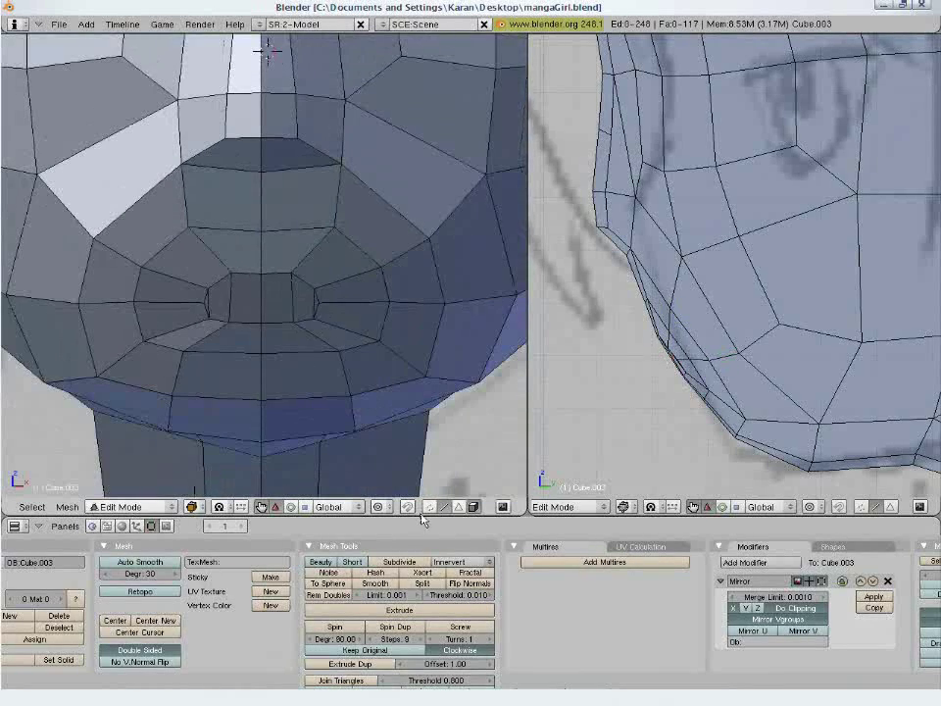
Move the mouth corner vertex outward in the front view and adjust its position slightly in the side view.
{"action": "left_click", "coordinate": [430, 507]}
{"action": "key", "text": "g"}
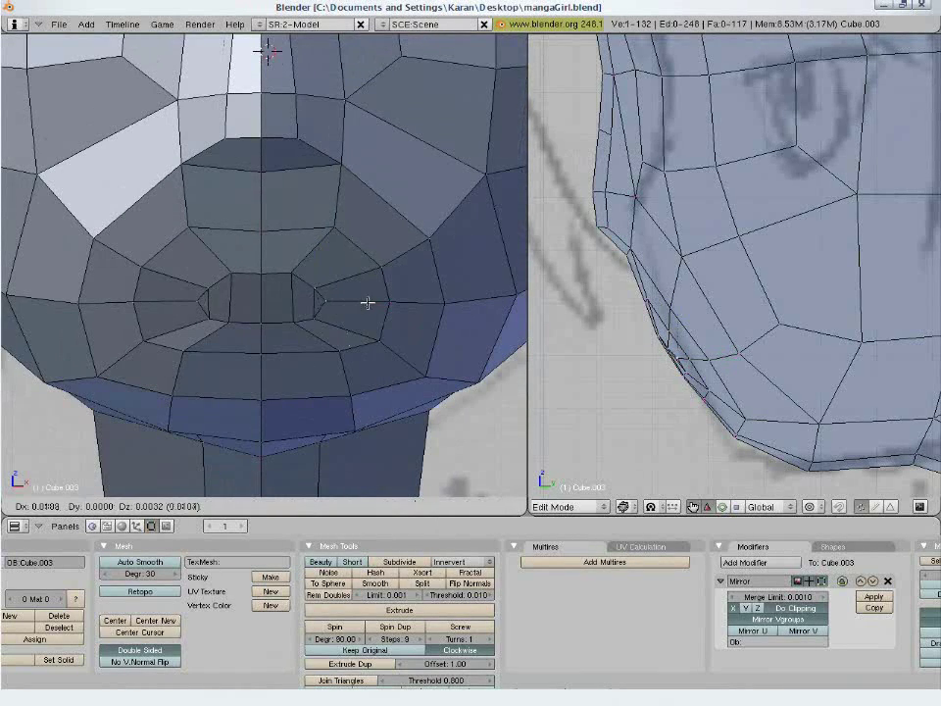
{"action": "left_click", "coordinate": [390, 304]}
{"action": "key", "text": "g"}
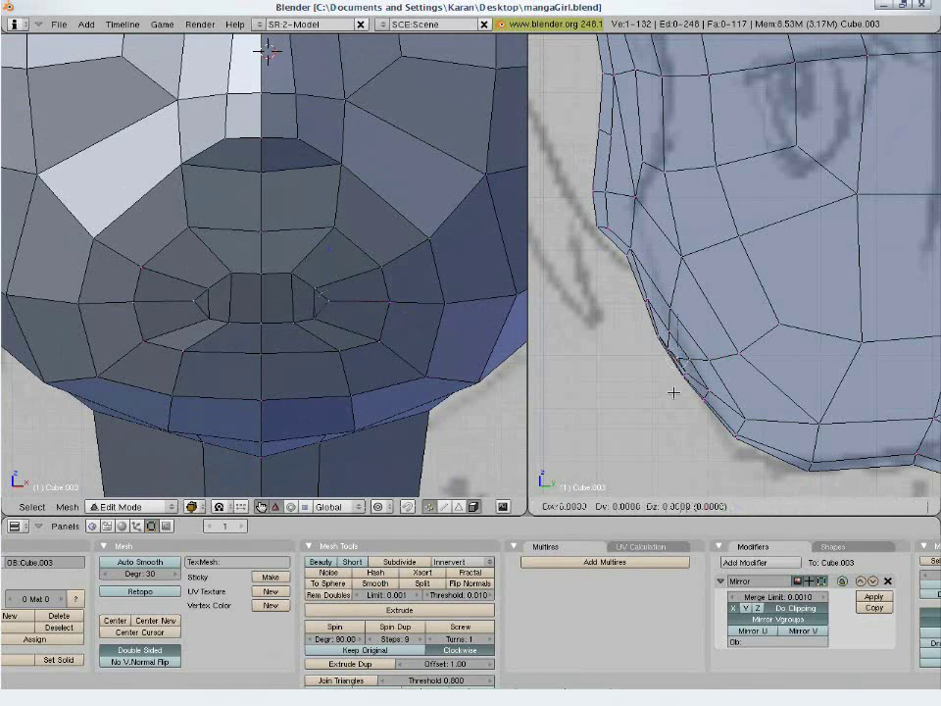
{"action": "left_click", "coordinate": [669, 391]}
{"action": "key", "text": "a"}
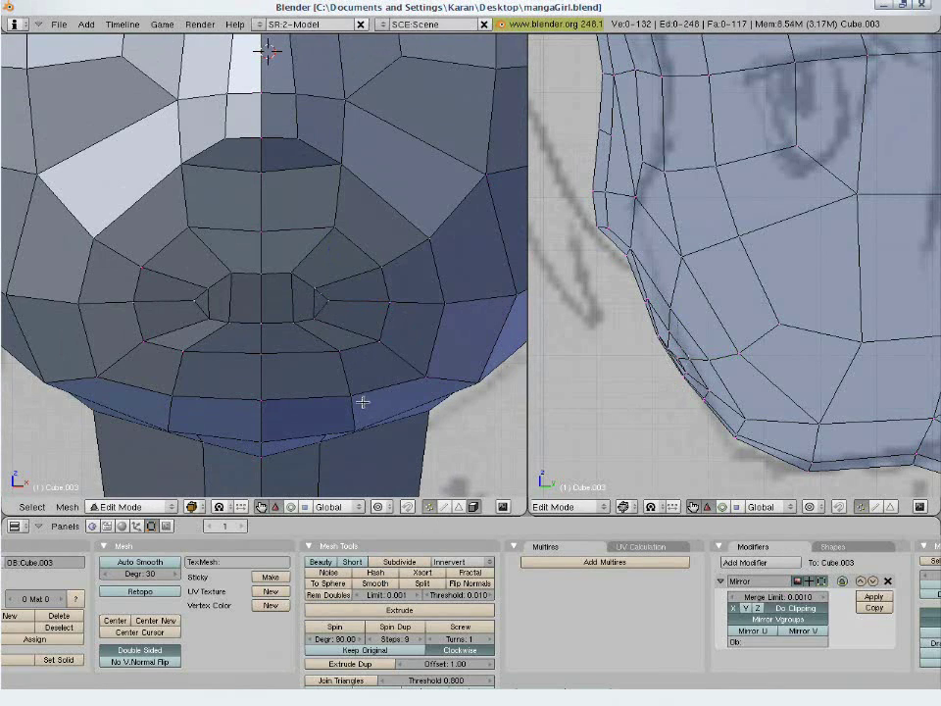
{"action": "middle_click_drag", "start_coordinate": [289, 343], "coordinate": [265, 290]}
{"action": "key", "text": "Tab"}
{"action": "scroll", "coordinate": [271, 409], "scroll_direction": "down", "scroll_amount": 2}
{"action": "key", "text": "Tab"}
{"action": "right_click", "coordinate": [176, 264]}
{"action": "key", "text": "g"}
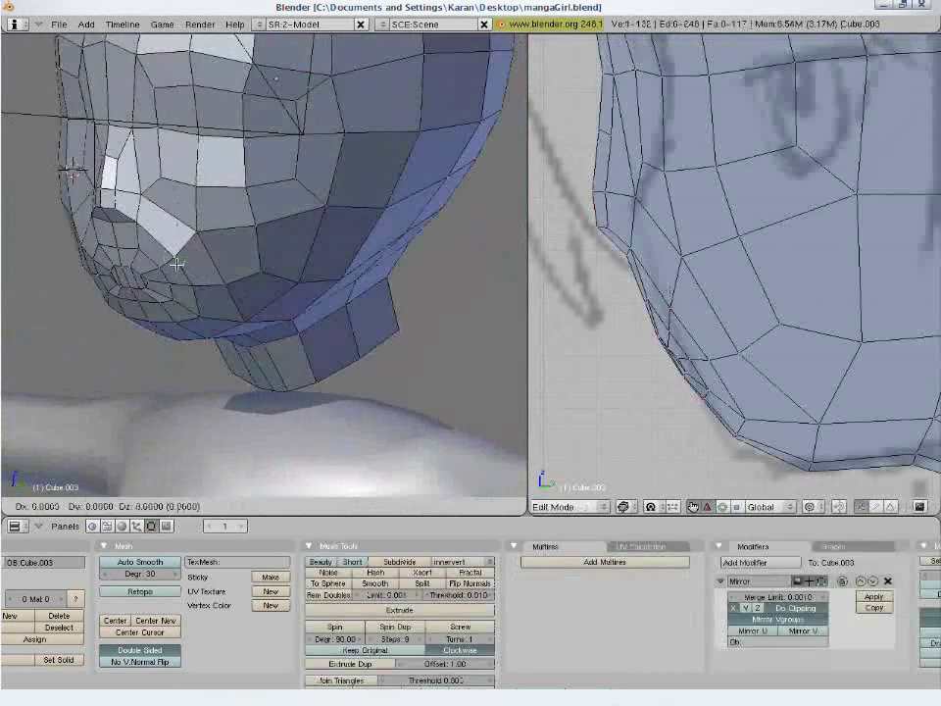
{"action": "right_click", "coordinate": [192, 259]}
Select the whole head mesh and apply Smooth to its vertices once.
{"action": "key", "text": "a"}
{"action": "key", "text": "a"}
{"action": "key", "text": "w"}
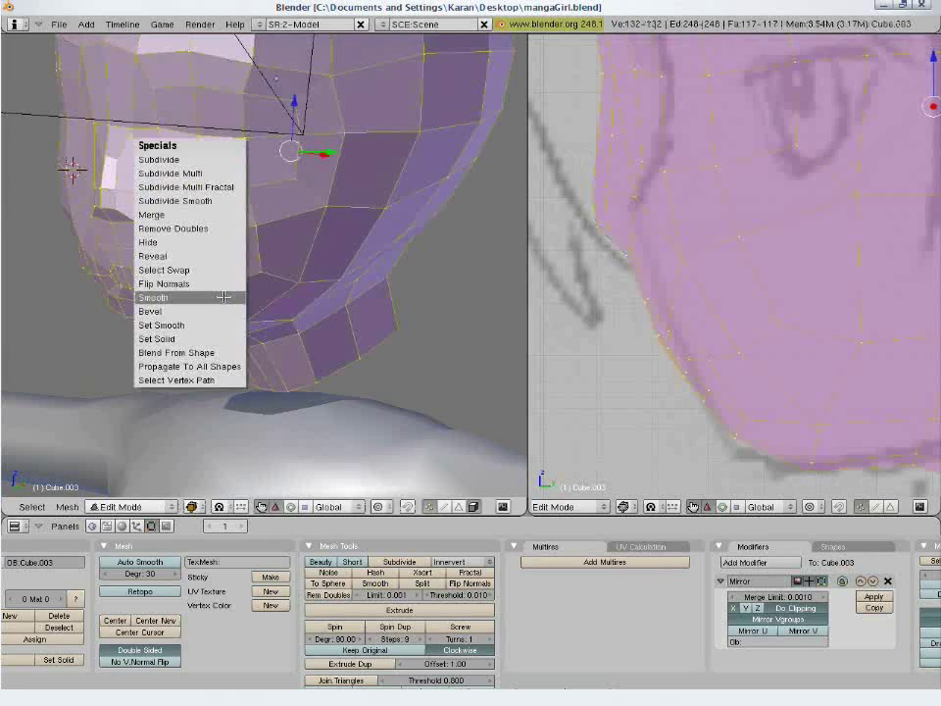
{"action": "left_click", "coordinate": [225, 297]}
{"action": "key", "text": "a"}
{"action": "middle_click_drag", "start_coordinate": [226, 298], "coordinate": [258, 263]}
{"action": "key", "text": "KP_1"}
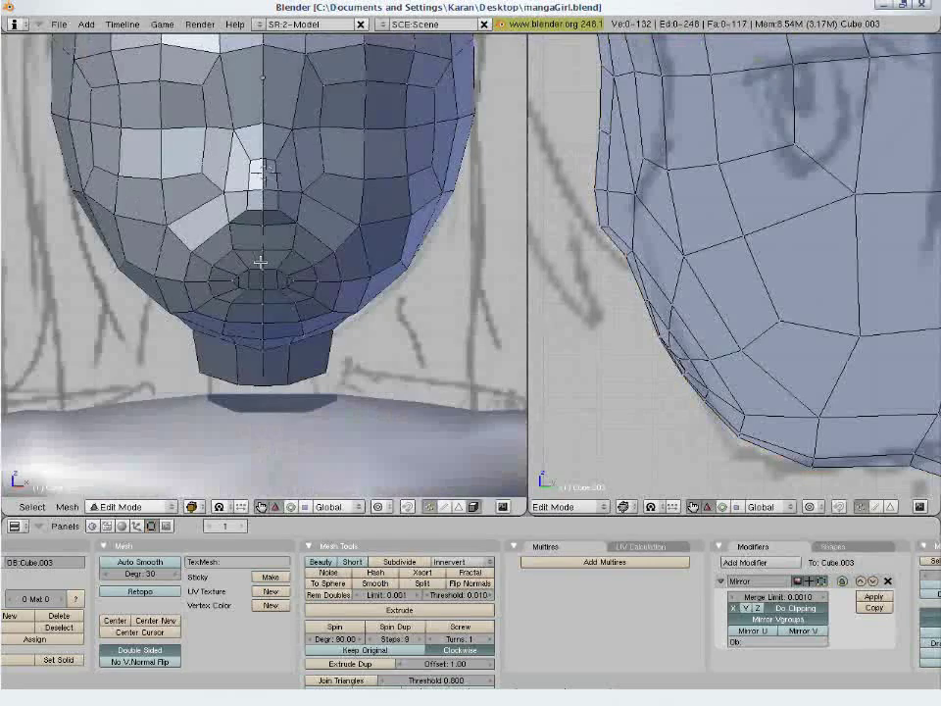
Leave mesh editing and set the head to smooth shading.
{"action": "middle_click_drag", "start_coordinate": [341, 263], "coordinate": [322, 265]}
{"action": "key", "text": "Tab"}
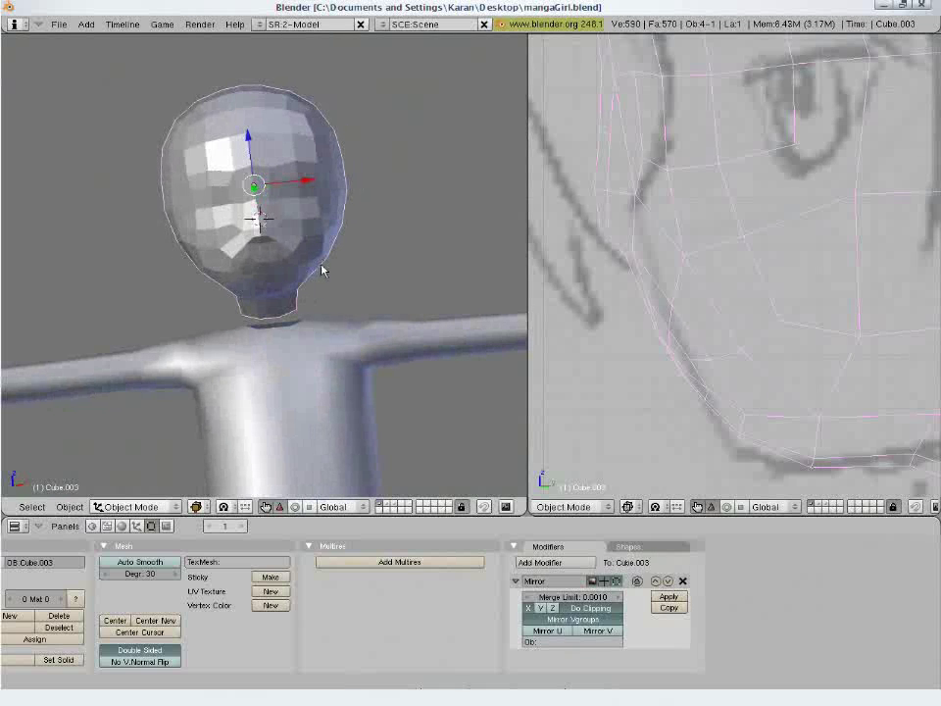
{"action": "middle_click_drag", "start_coordinate": [227, 631], "coordinate": [378, 642]}
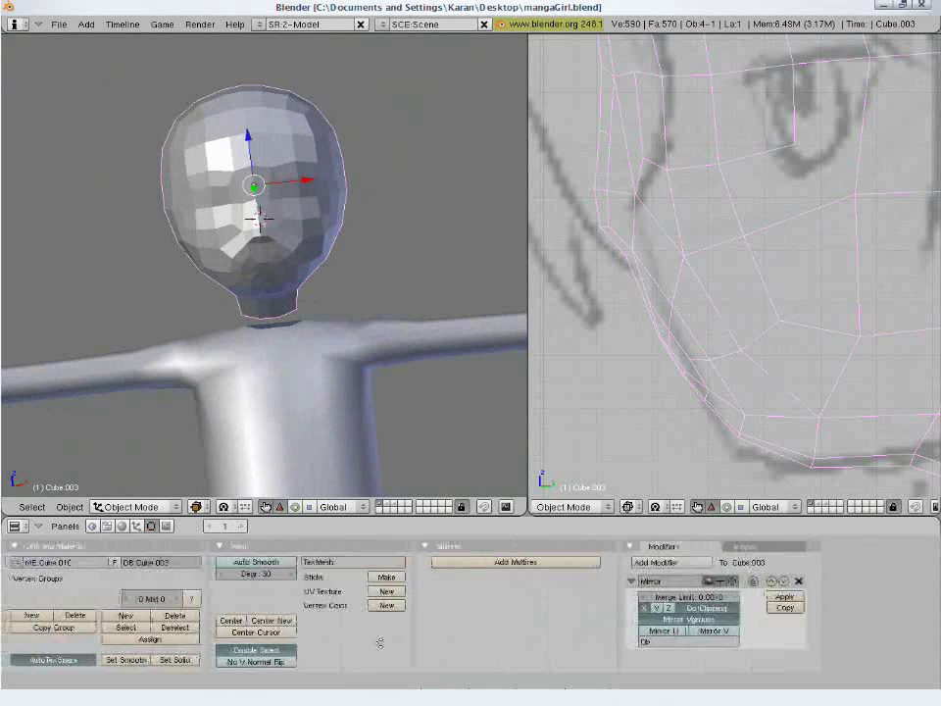
{"action": "left_click", "coordinate": [136, 660]}
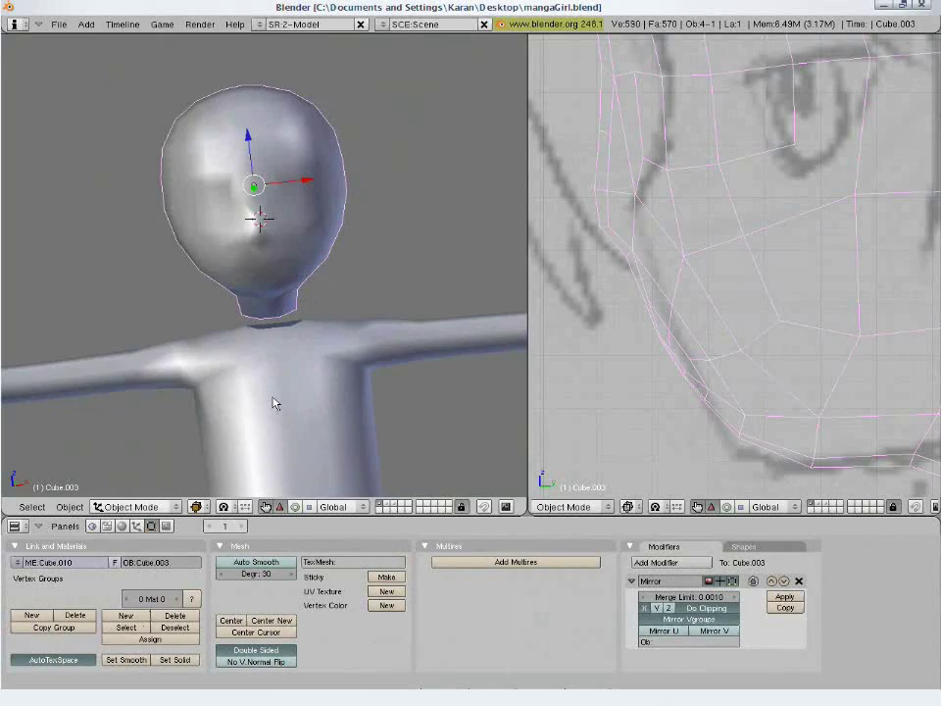
Return to editing the mesh in the front view and nudge the vertex beside the nose bridge towards the centre line.
{"action": "key", "text": "KP_1"}
{"action": "key", "text": "a"}
{"action": "middle_click_drag", "start_coordinate": [308, 301], "coordinate": [302, 371], "text": "shift"}
{"action": "scroll", "coordinate": [302, 371], "scroll_direction": "up", "scroll_amount": 4}
{"action": "key", "text": "Tab"}
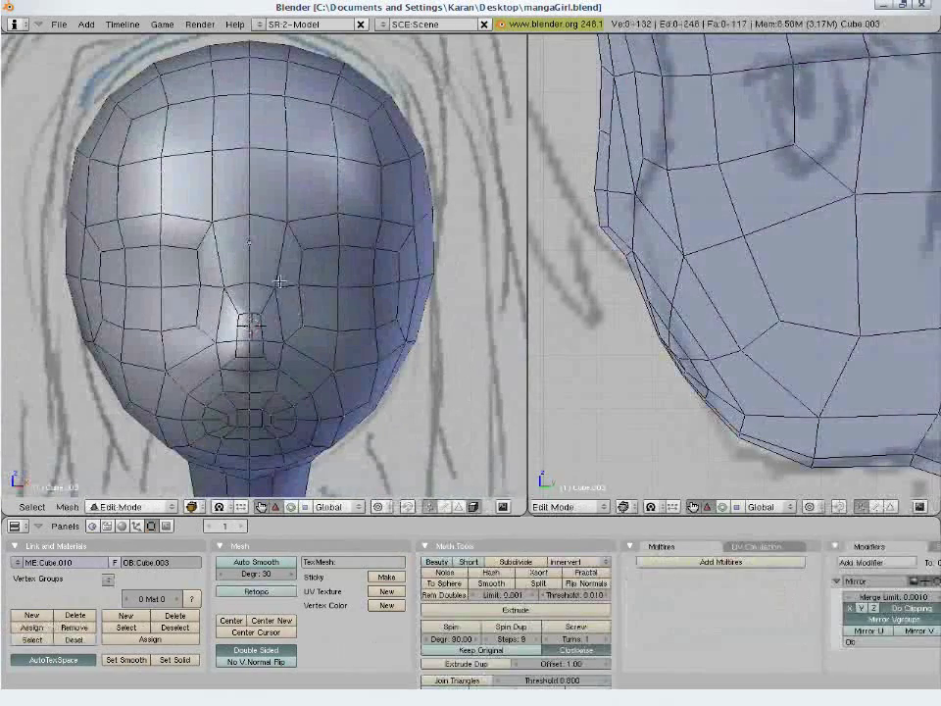
{"action": "right_click", "coordinate": [279, 282]}
{"action": "key", "text": "g"}
{"action": "left_click", "coordinate": [273, 283]}
{"action": "key", "text": "a"}
Compare the head mesh with the front sketch's eyes, nose and mouth by alternating wireframe and solid display.
{"action": "key", "text": "z"}
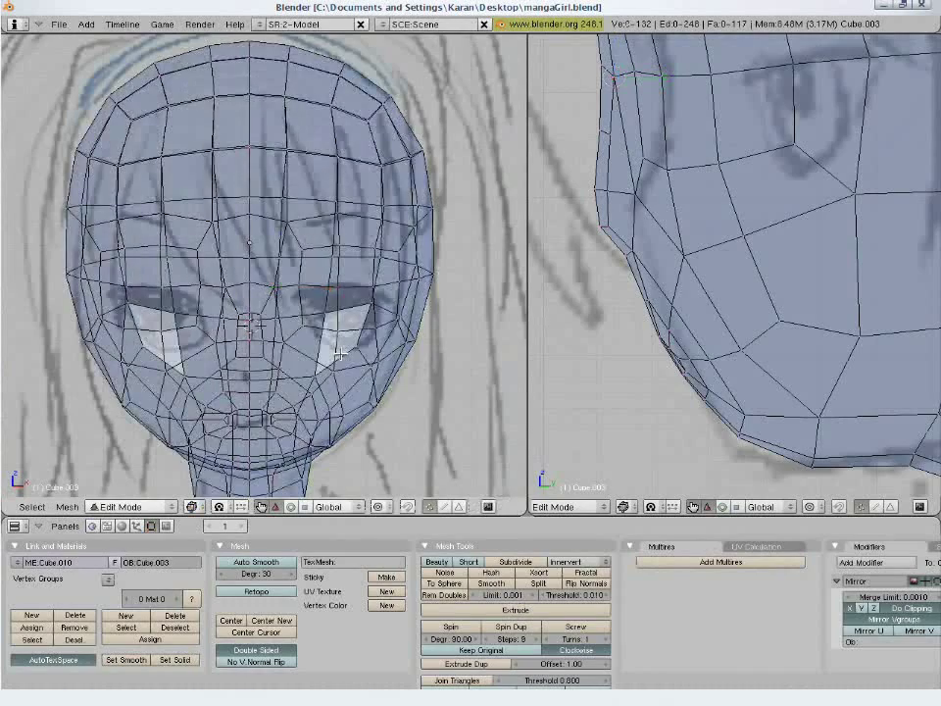
{"action": "key", "text": "z"}
{"action": "key", "text": "z"}
{"action": "key", "text": "z"}
{"action": "key", "text": "z"}
{"action": "key", "text": "z"}
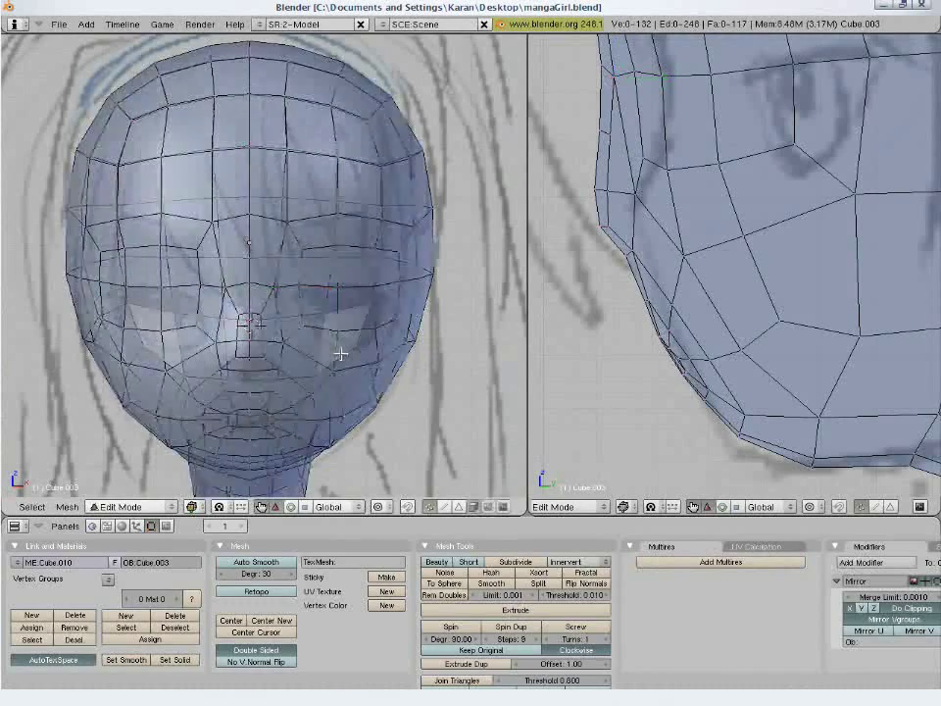
{"action": "key", "text": "z"}
{"action": "key", "text": "z"}
{"action": "key", "text": "z"}
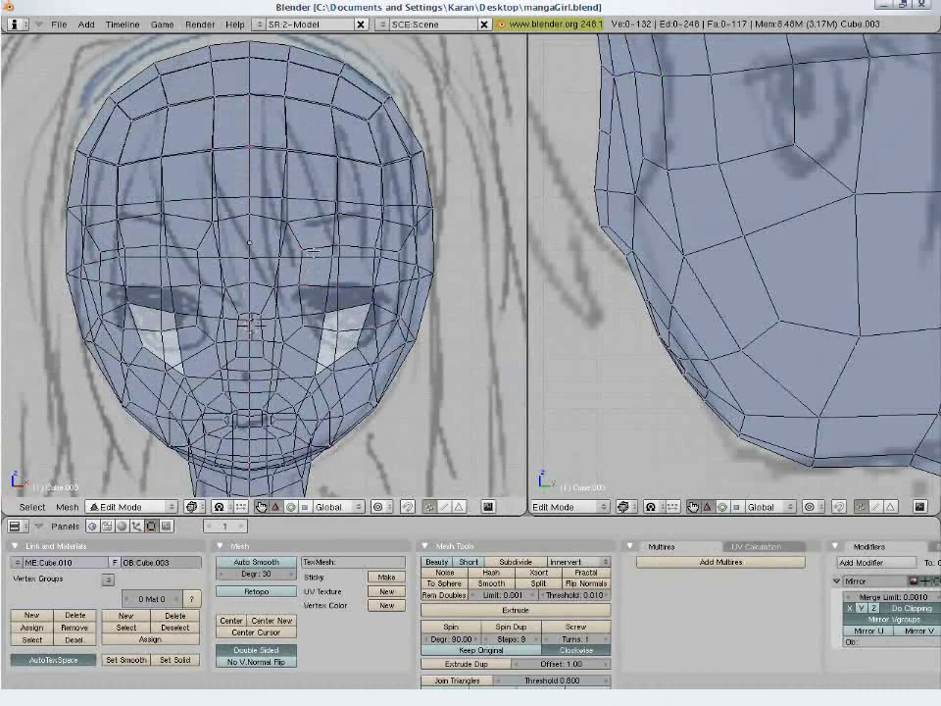
{"action": "key", "text": "z"}
{"action": "scroll", "coordinate": [360, 363], "scroll_direction": "down", "scroll_amount": 2}
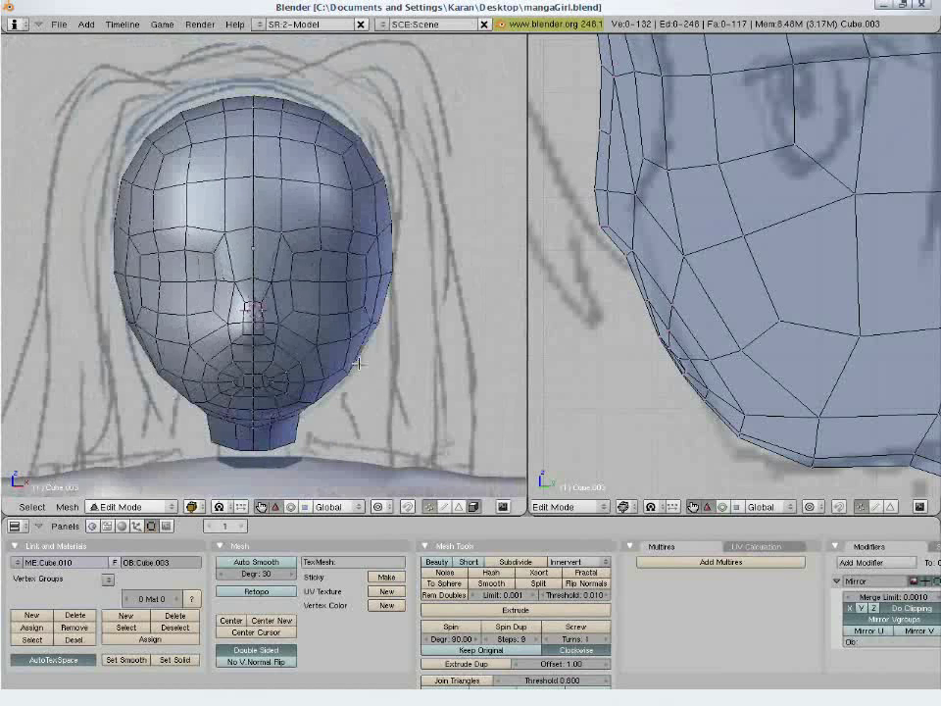
{"action": "key", "text": "z"}
{"action": "key", "text": "z"}
Select all the vertices of the eye socket grid, from the inner to the outer eye corner.
{"action": "right_click", "coordinate": [292, 281], "text": "shift"}
{"action": "right_click", "coordinate": [293, 254], "text": "shift"}
{"action": "right_click", "coordinate": [277, 281], "text": "shift"}
{"action": "right_click", "coordinate": [319, 315], "text": "shift"}
{"action": "right_click", "coordinate": [347, 312], "text": "shift"}
{"action": "right_click", "coordinate": [363, 306], "text": "shift"}
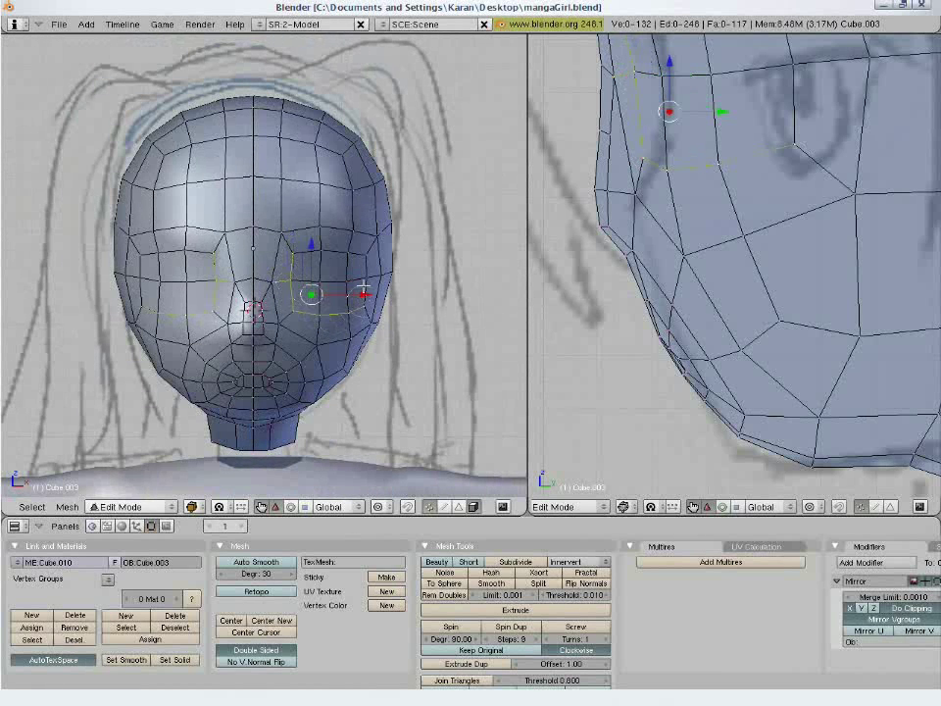
{"action": "right_click", "coordinate": [365, 284], "text": "shift"}
{"action": "right_click", "coordinate": [363, 256], "text": "shift"}
{"action": "right_click", "coordinate": [347, 253], "text": "shift"}
{"action": "right_click", "coordinate": [318, 251], "text": "shift"}
{"action": "right_click", "coordinate": [327, 284], "text": "shift"}
{"action": "right_click", "coordinate": [347, 283], "text": "shift"}
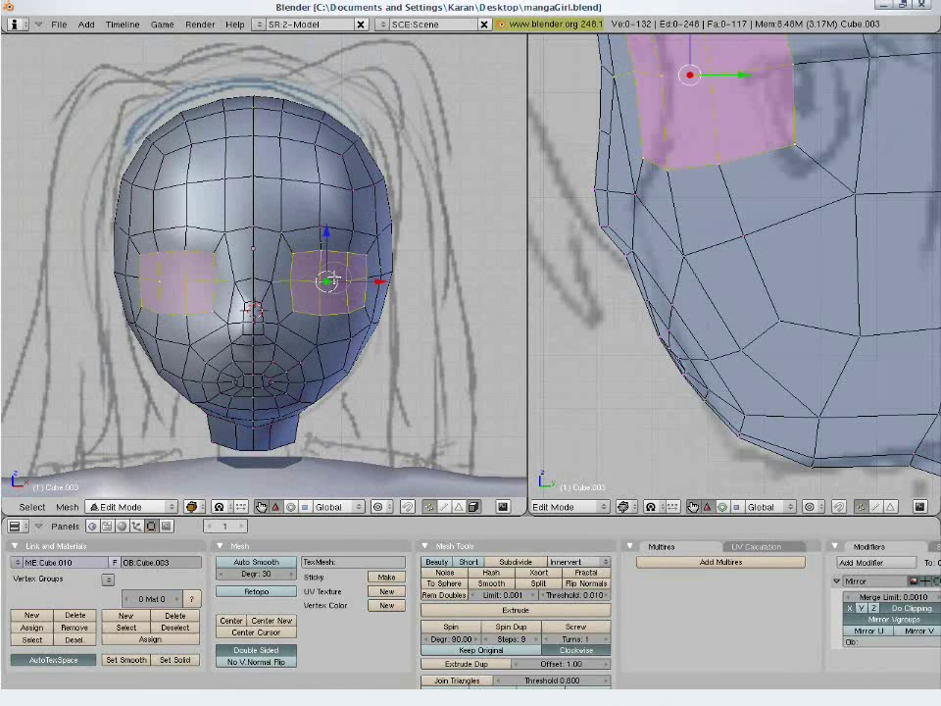
Add the nose bridge vertices and the brow row above the eye to the selection.
{"action": "left_click_drag", "start_coordinate": [291, 280], "coordinate": [239, 290]}
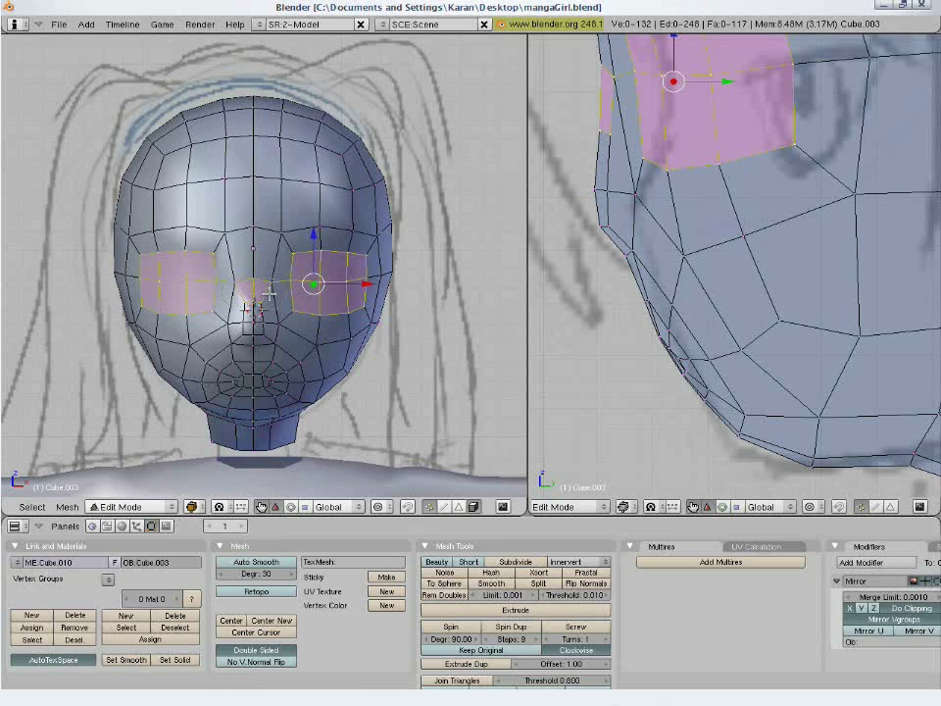
{"action": "right_click", "coordinate": [281, 234], "text": "shift"}
{"action": "right_click", "coordinate": [320, 228], "text": "shift"}
{"action": "right_click", "coordinate": [352, 233], "text": "shift"}
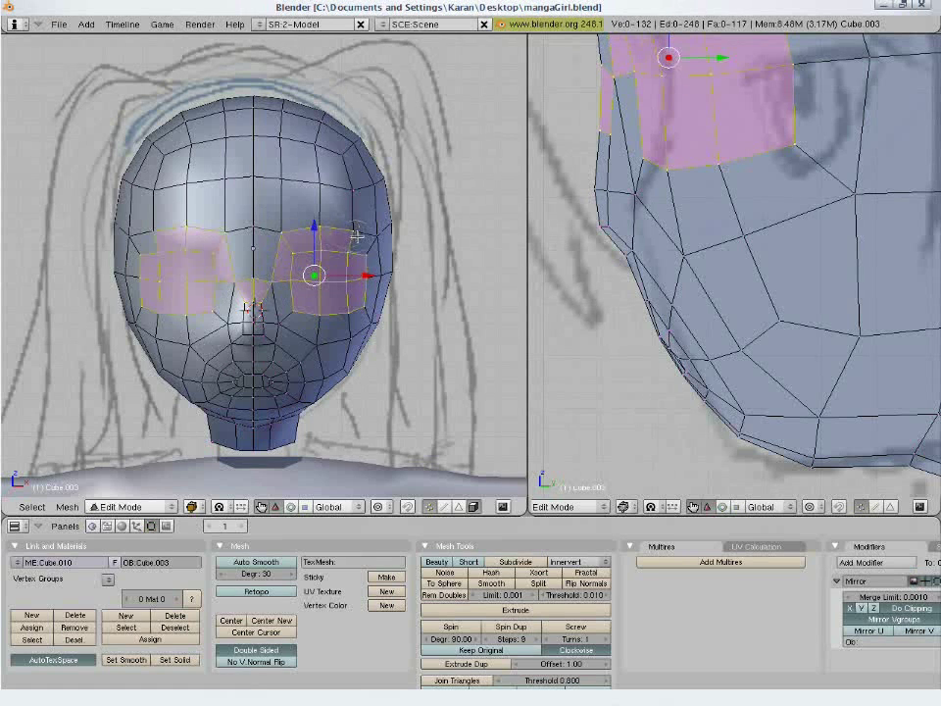
{"action": "left_click", "coordinate": [257, 232]}
{"action": "left_click", "coordinate": [368, 239]}
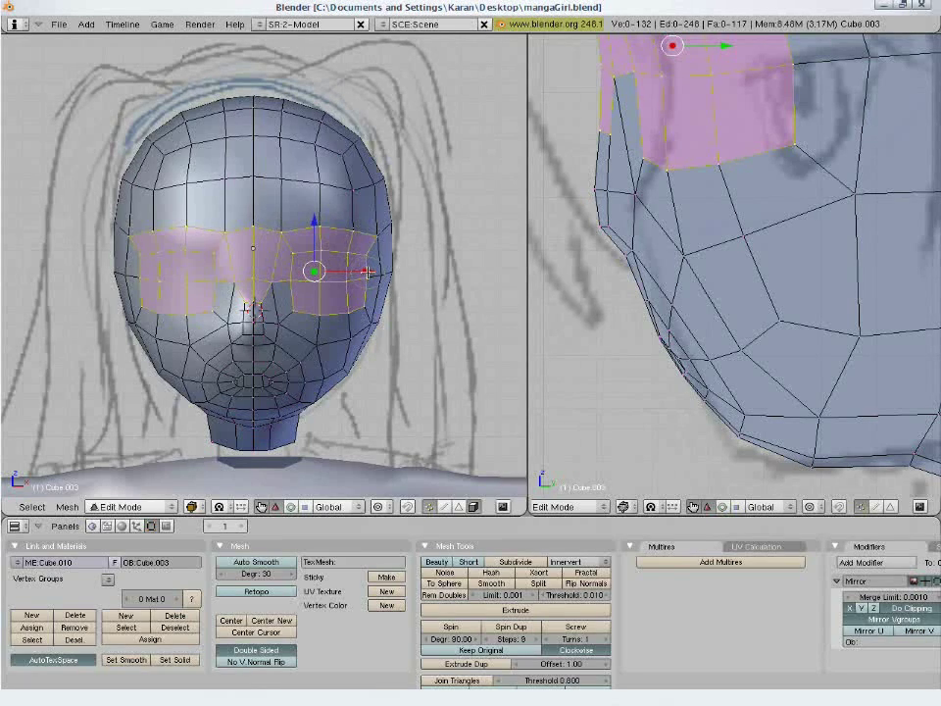
Extend the selection to the outermost eye-level vertices and the nose down to its base.
{"action": "right_click", "coordinate": [368, 273]}
{"action": "key", "text": "z"}
{"action": "key", "text": "b"}
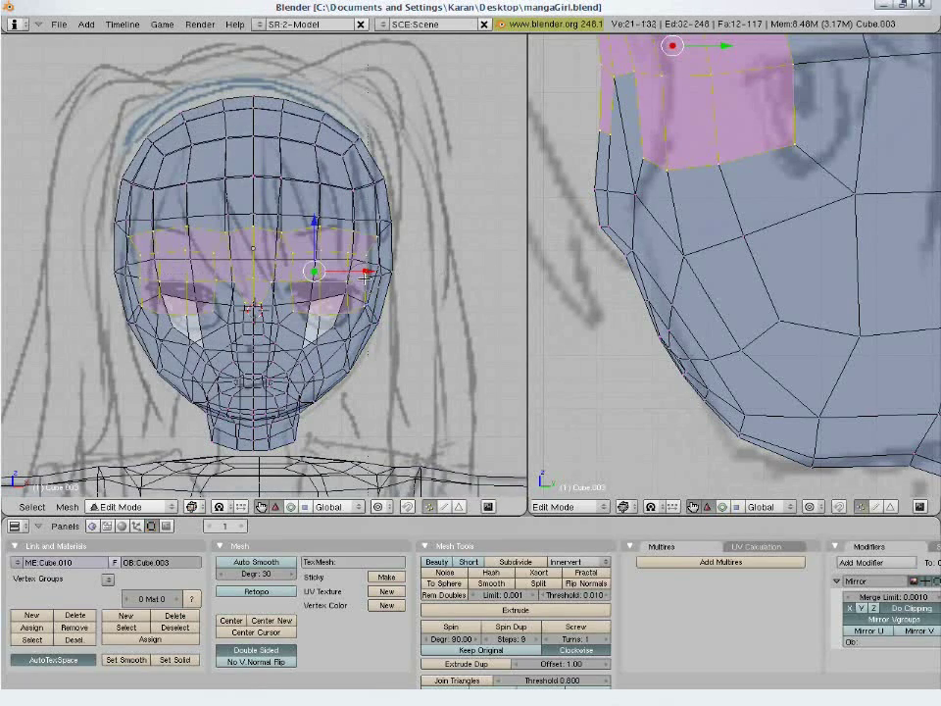
{"action": "left_click", "coordinate": [365, 278]}
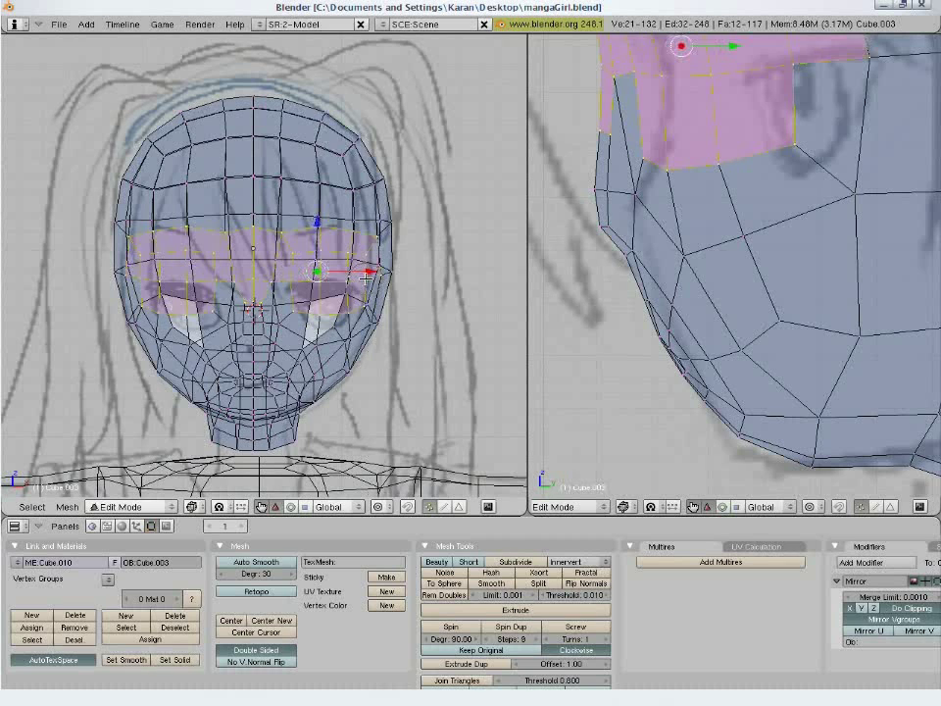
{"action": "left_click", "coordinate": [277, 313]}
{"action": "left_click", "coordinate": [255, 313]}
{"action": "key", "text": "z"}
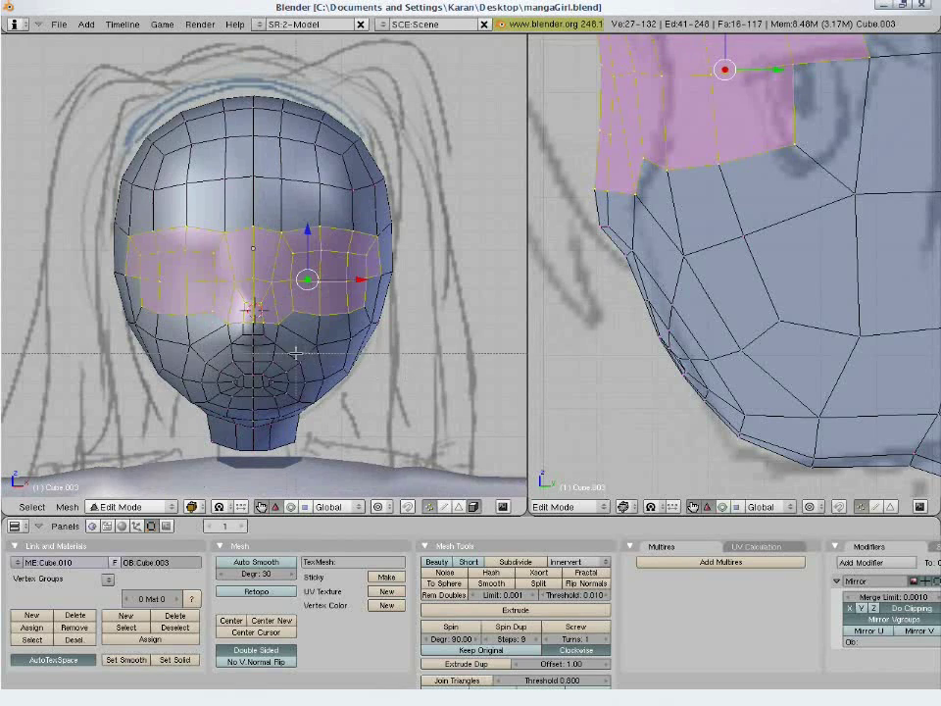
{"action": "key", "text": "b"}
{"action": "left_click", "coordinate": [262, 339]}
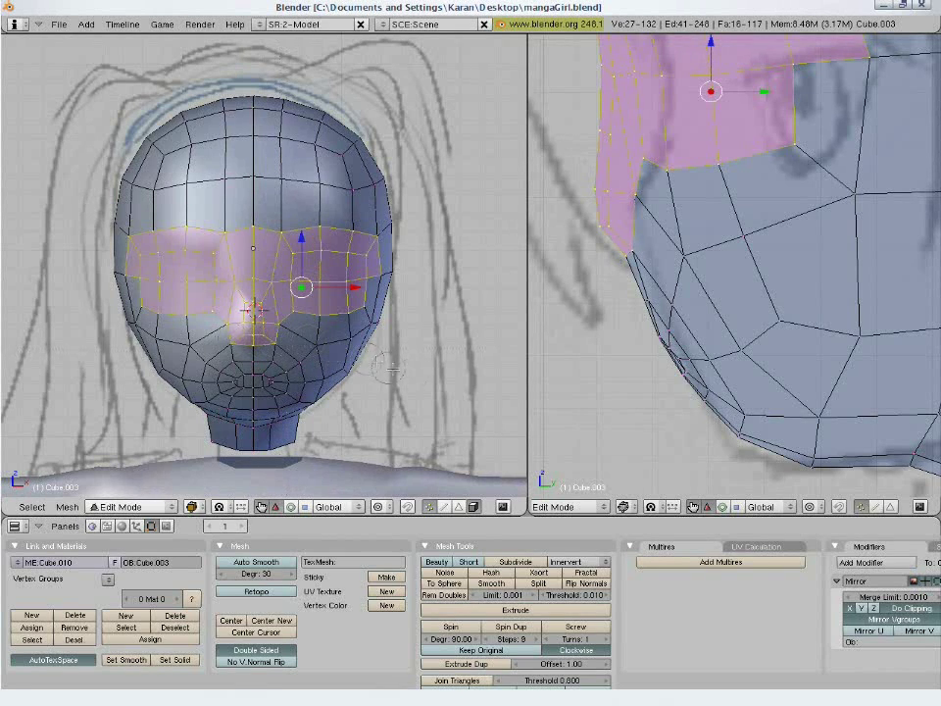
Limit the selection to the front eye and nose area and lower it about 0.03 units with smooth proportional editing in the side view.
{"action": "middle_click_drag", "start_coordinate": [620, 315], "coordinate": [665, 319], "text": "ctrl"}
{"action": "middle_click_drag", "start_coordinate": [643, 274], "coordinate": [558, 357], "text": "shift"}
{"action": "middle_click_drag", "start_coordinate": [685, 359], "coordinate": [708, 316], "text": "ctrl"}
{"action": "key", "text": "b"}
{"action": "right_click_drag", "start_coordinate": [918, 355], "coordinate": [821, 263]}
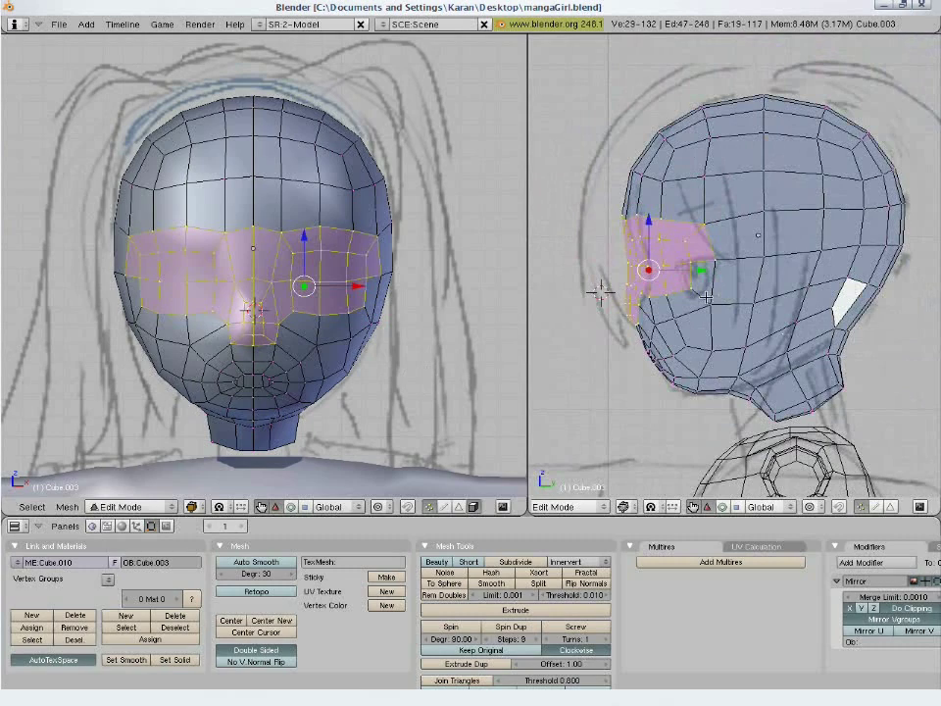
{"action": "key", "text": "g"}
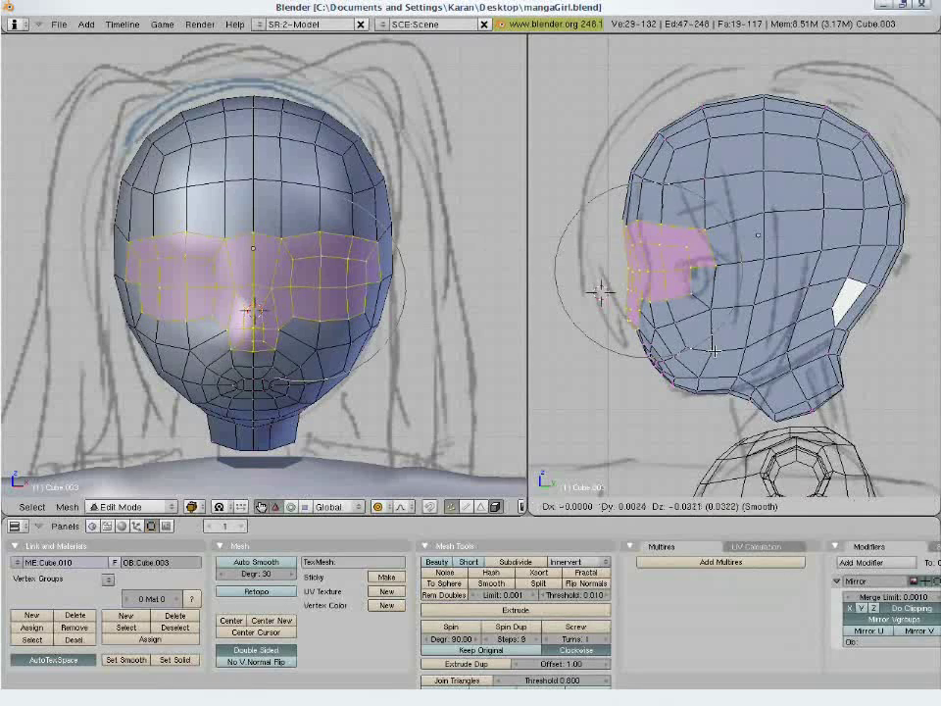
{"action": "left_click", "coordinate": [721, 350]}
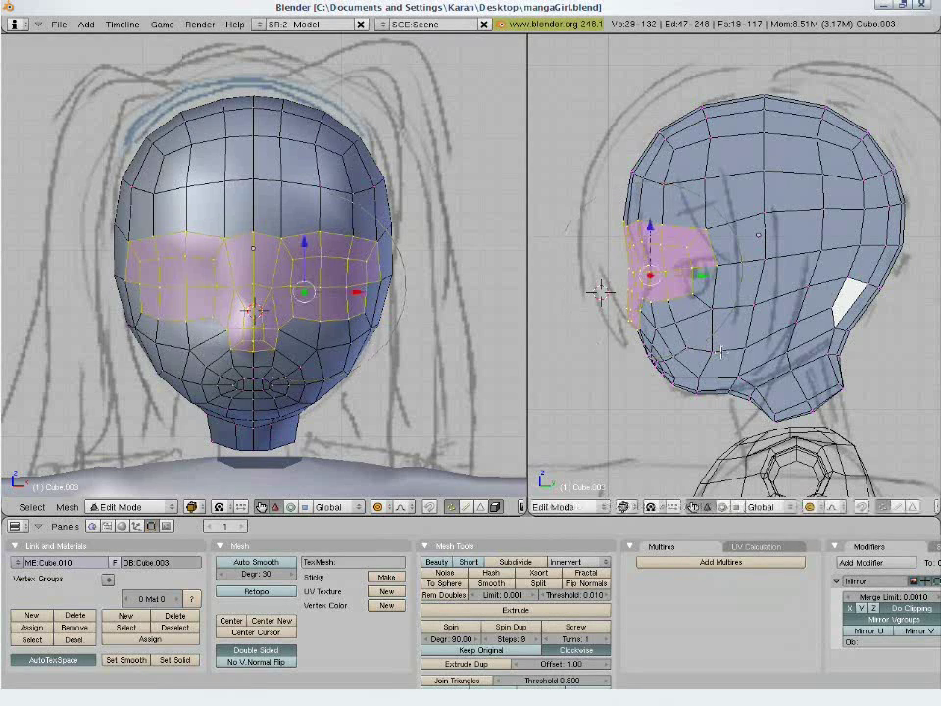
Lower the eye and nose area about 0.03 units over the front sketch, then the area without the nose base about 0.02 units.
{"action": "key", "text": "z"}
{"action": "key", "text": "g"}
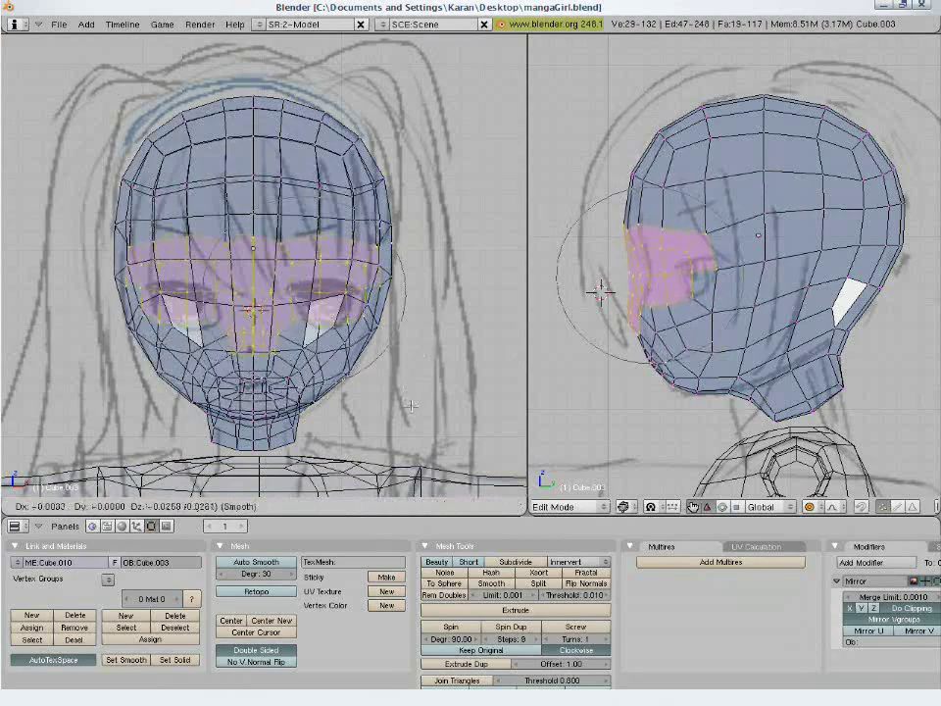
{"action": "left_click", "coordinate": [409, 419]}
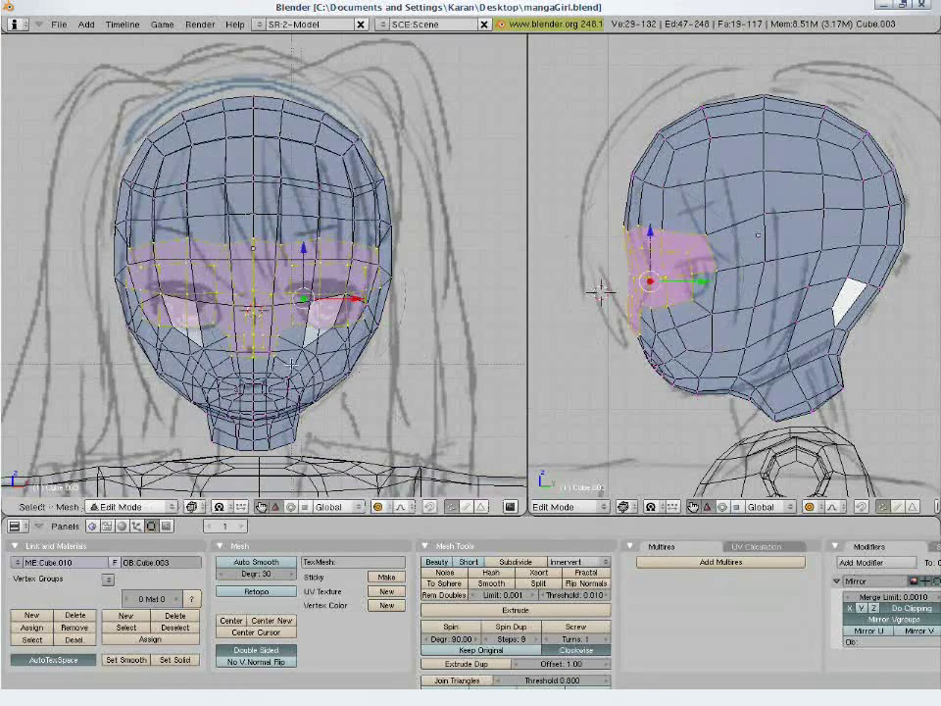
{"action": "key", "text": "g"}
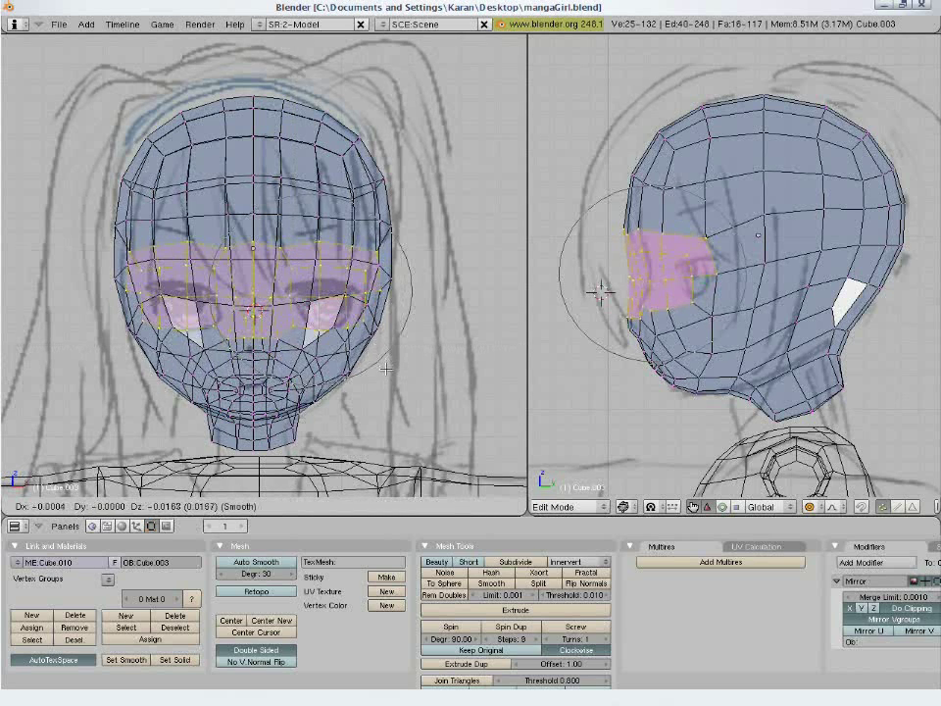
{"action": "left_click", "coordinate": [383, 377]}
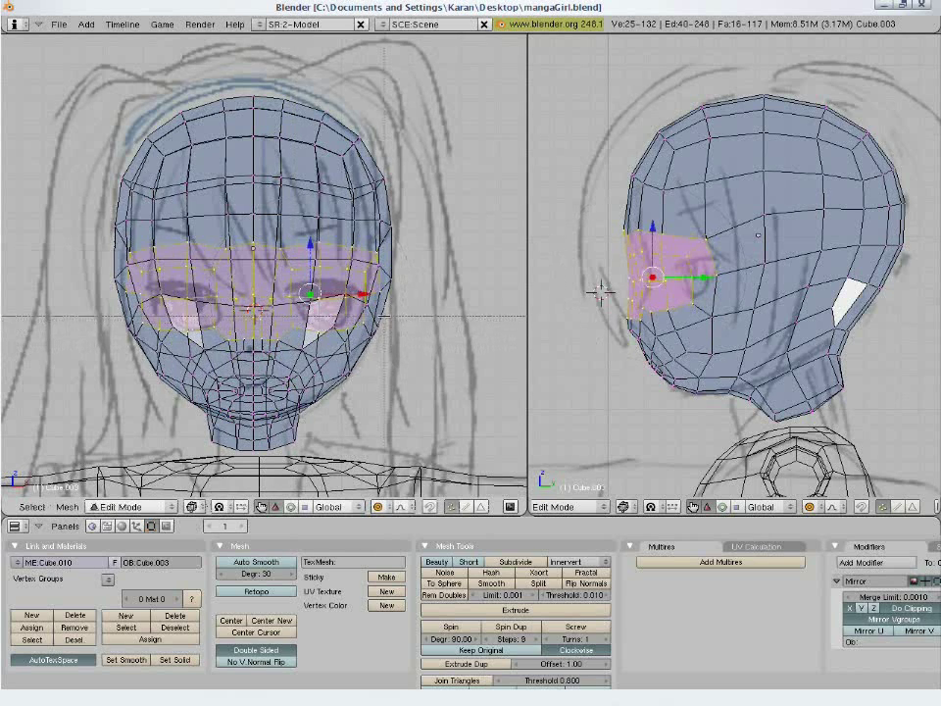
Lower the brow and upper eye rows about 0.03 units with smooth proportional editing, and return to the solid view in Object Mode.
{"action": "key", "text": "g"}
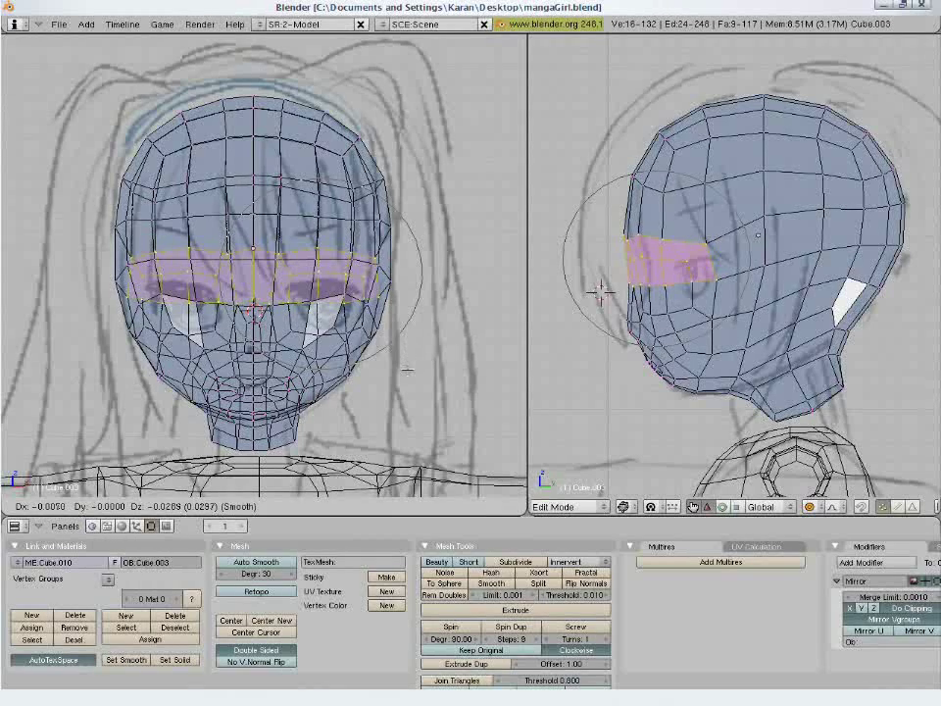
{"action": "left_click", "coordinate": [406, 370]}
{"action": "key", "text": "a"}
{"action": "key", "text": "z"}
{"action": "key", "text": "Tab"}
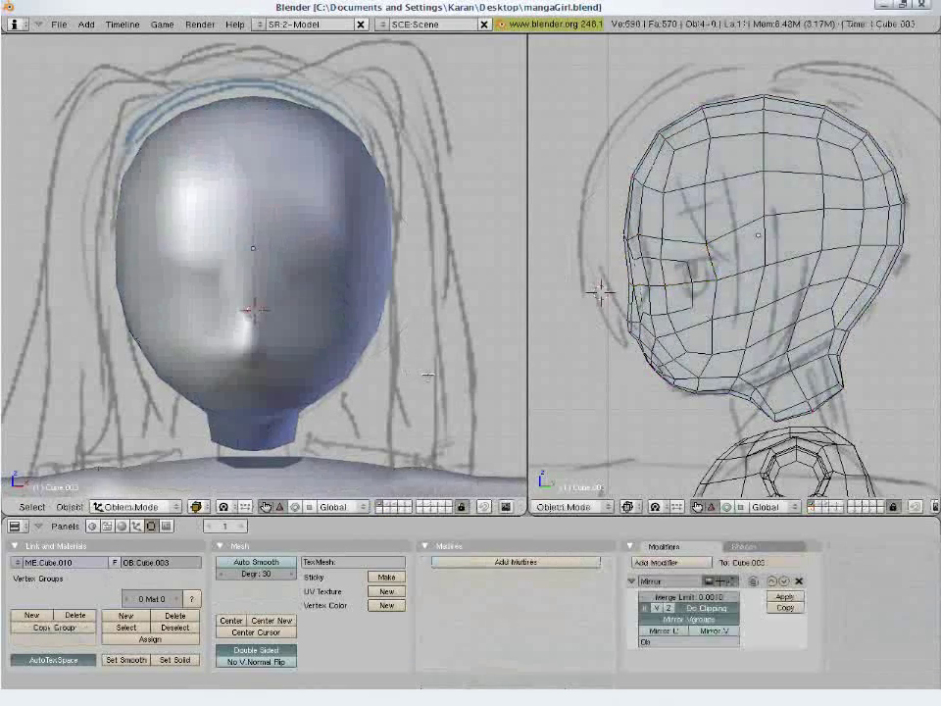
Check the head mesh from a low side angle and in the side view, and save the file.
{"action": "key", "text": "Tab"}
{"action": "scroll", "coordinate": [434, 362], "scroll_direction": "down", "scroll_amount": 3}
{"action": "key", "text": "a"}
{"action": "key", "text": "a"}
{"action": "middle_click_drag", "start_coordinate": [415, 322], "coordinate": [410, 296]}
{"action": "mouse_move", "coordinate": [282, 283]}
{"action": "middle_mouse_down"}
{"action": "mouse_move", "coordinate": [379, 283]}
{"action": "mouse_move", "coordinate": [373, 290]}
{"action": "mouse_move", "coordinate": [370, 273]}
{"action": "mouse_move", "coordinate": [223, 165]}
{"action": "mouse_move", "coordinate": [113, 158]}
{"action": "mouse_move", "coordinate": [107, 176]}
{"action": "middle_mouse_up"}
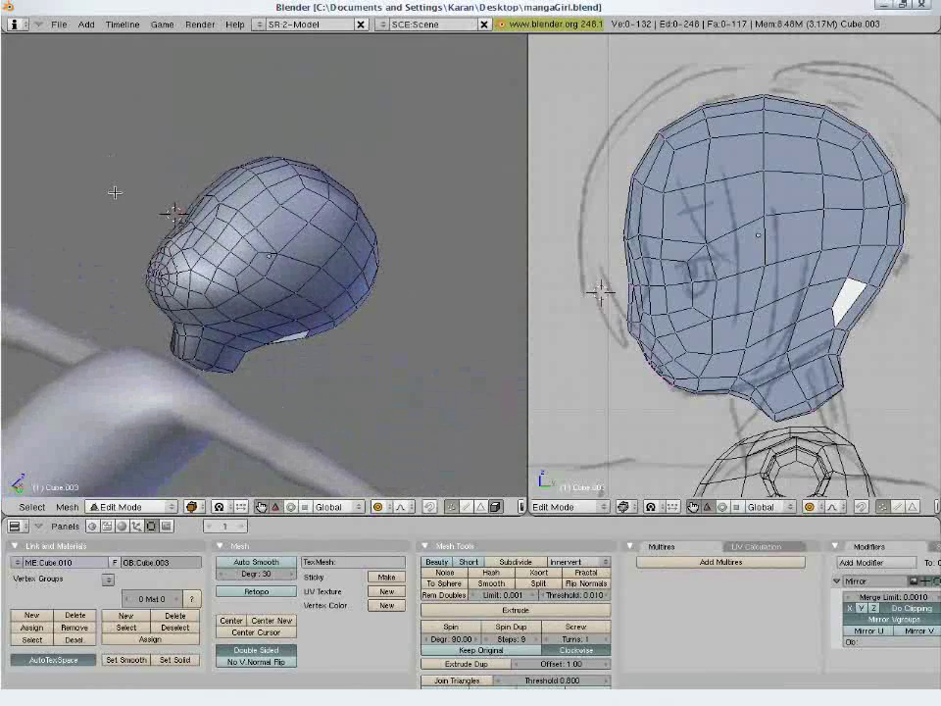
{"action": "key", "text": "KP_3"}
{"action": "key", "text": "ctrl+w"}
{"action": "key", "text": "Return"}
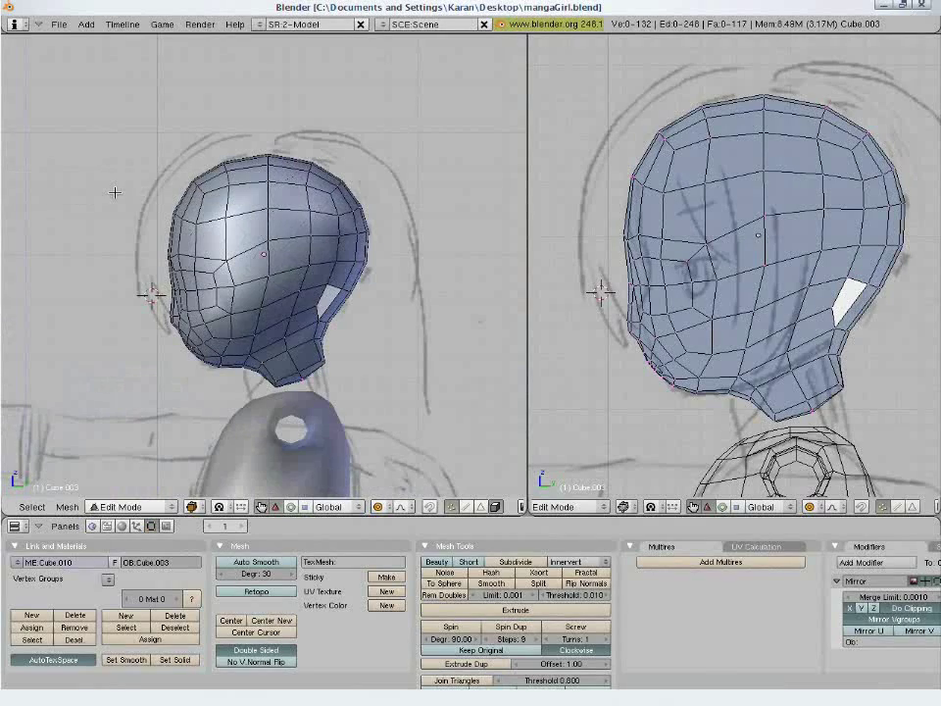
Select the vertices on the underside of the chin, at the front of the jaw, in the side view.
{"action": "key", "text": "Tab"}
{"action": "middle_click_drag", "start_coordinate": [178, 329], "coordinate": [293, 277], "text": "ctrl"}
{"action": "key", "text": "Tab"}
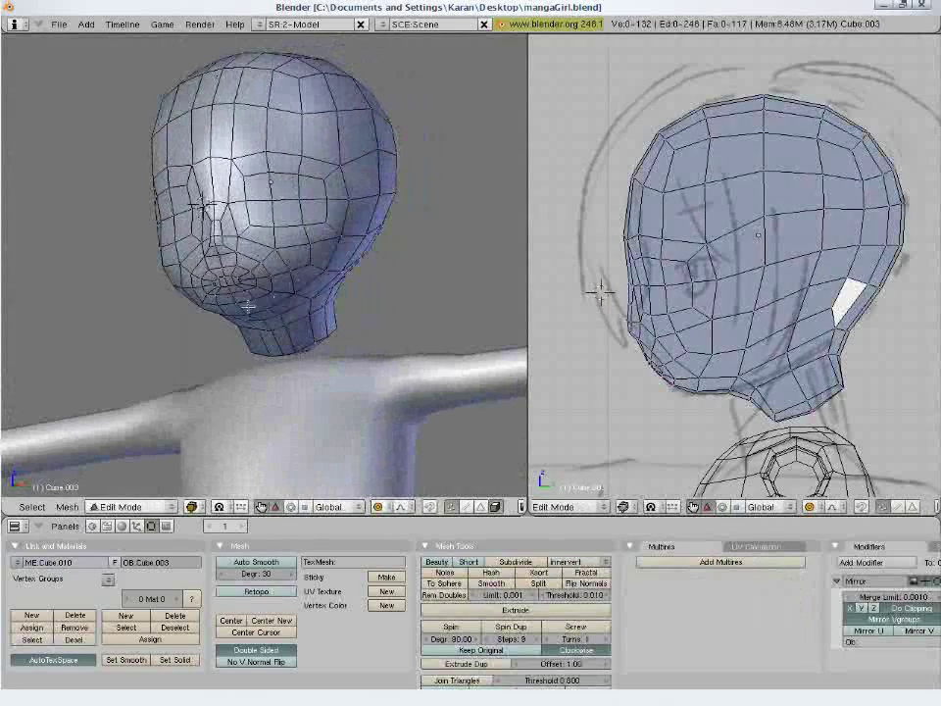
{"action": "key", "text": "b"}
{"action": "key", "text": "b"}
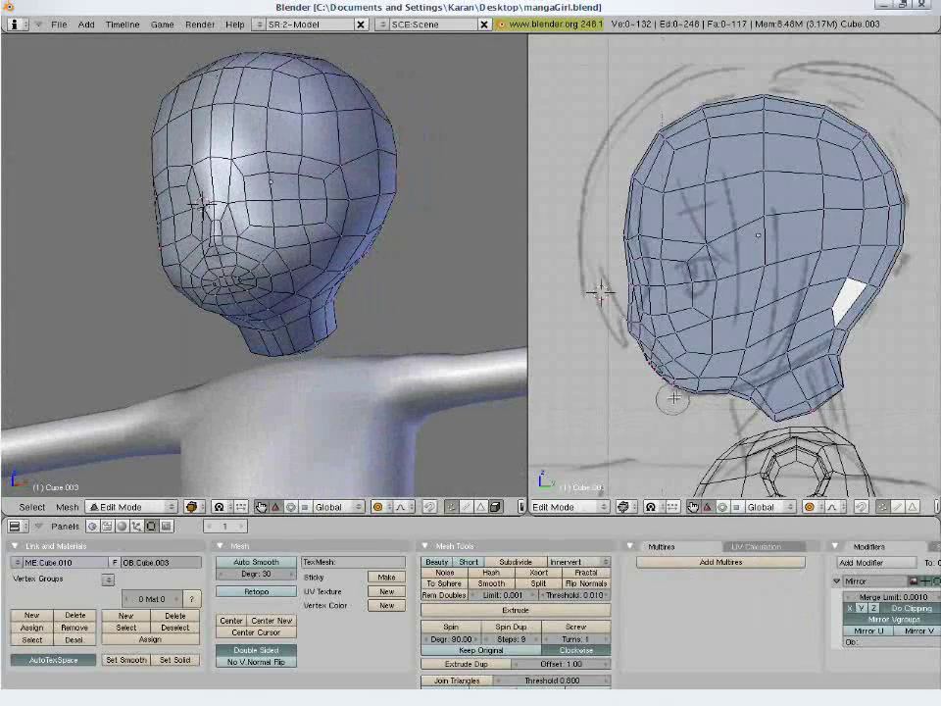
{"action": "right_click", "coordinate": [673, 384]}
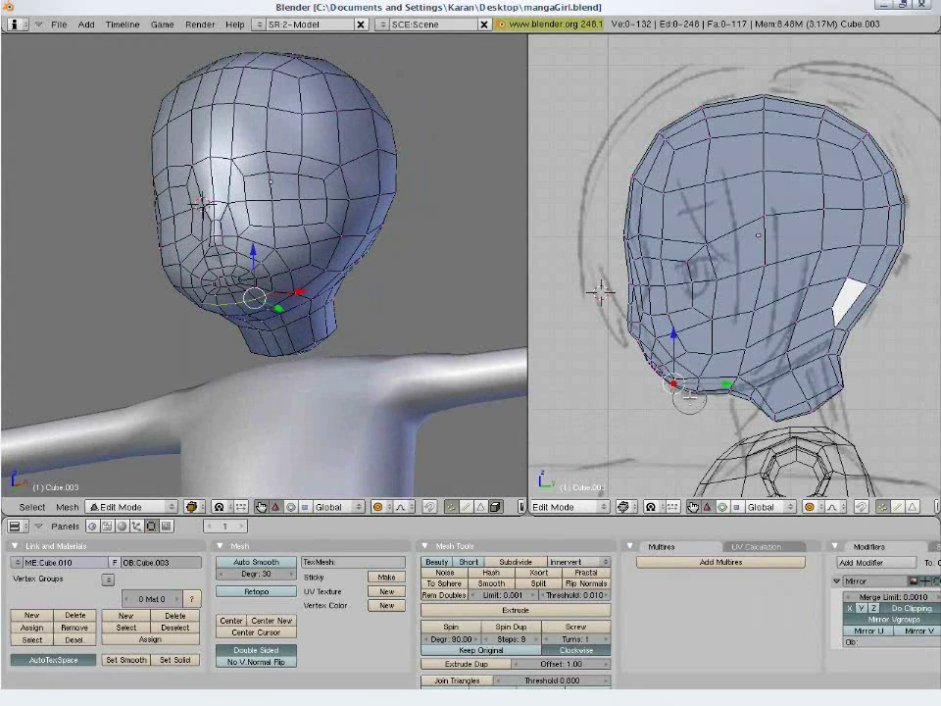
{"action": "left_click", "coordinate": [690, 398]}
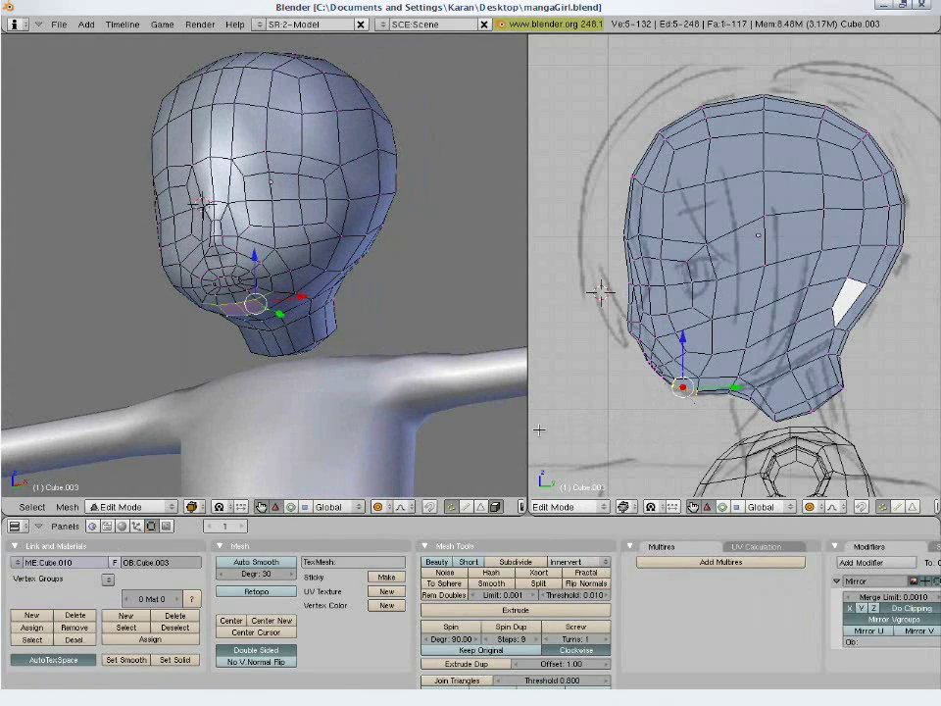
{"action": "middle_click", "coordinate": [280, 282]}
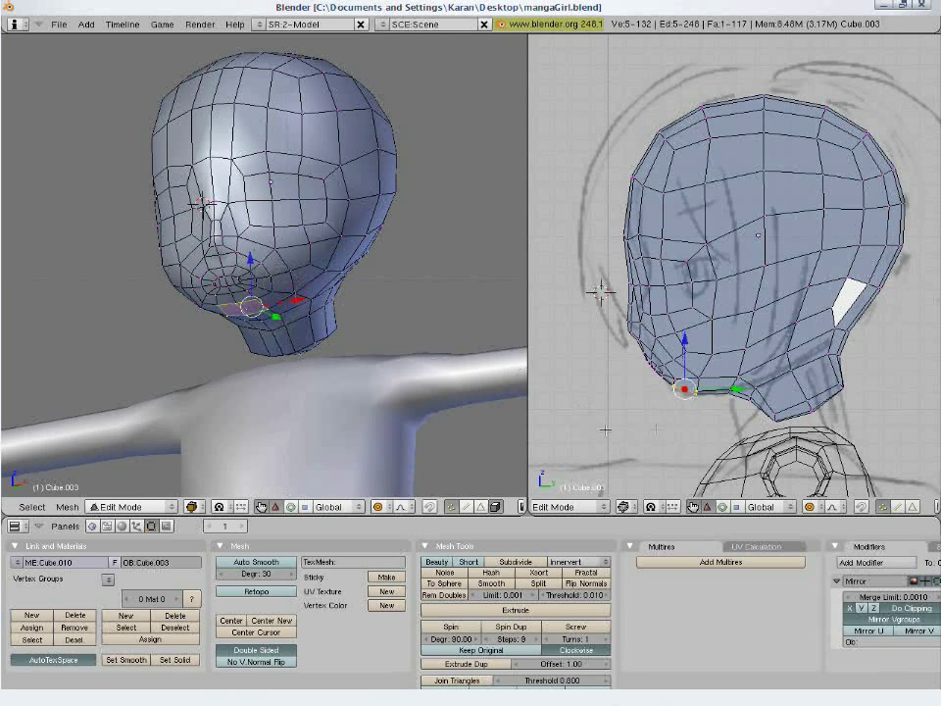
Pull the chin vertices forward and down to form a chin, scaling them to about 0.89 with smooth proportional editing.
{"action": "key", "text": "g"}
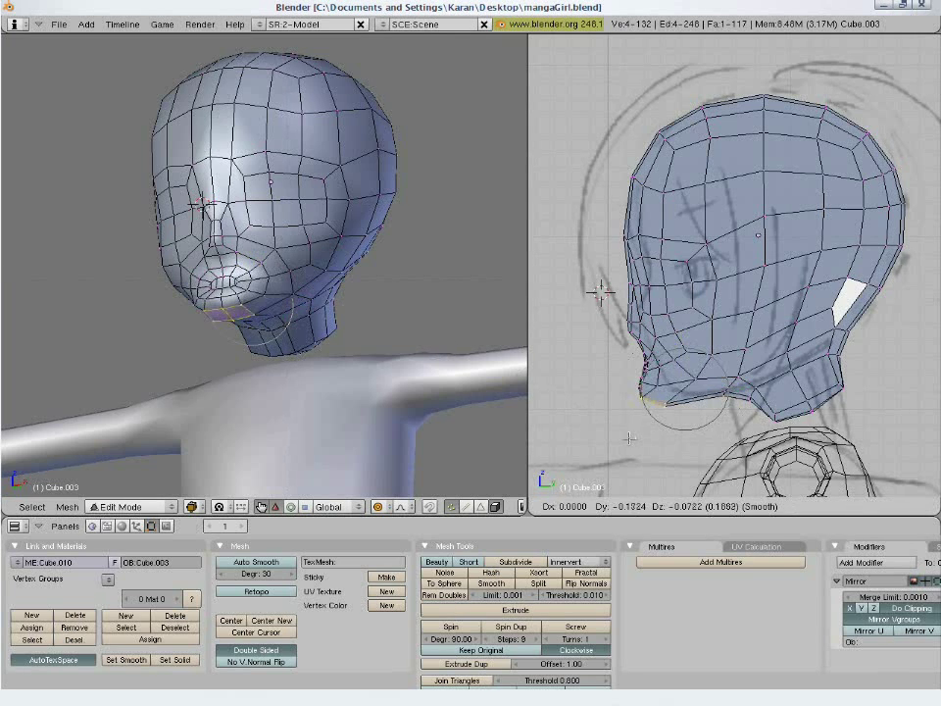
{"action": "left_click", "coordinate": [625, 443]}
{"action": "key", "text": "s"}
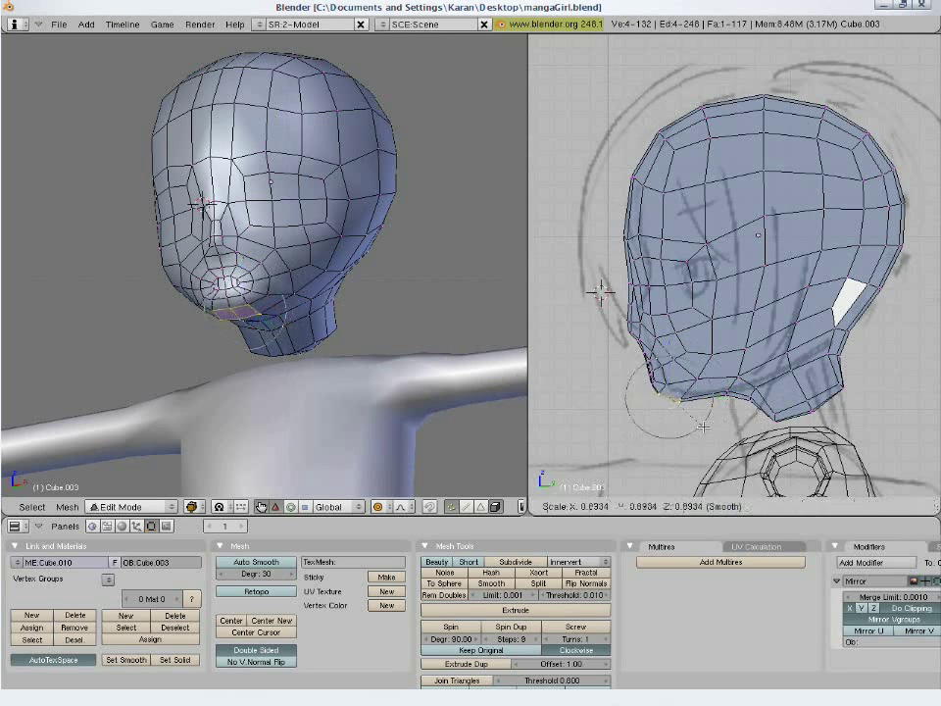
{"action": "left_click", "coordinate": [695, 428]}
{"action": "key", "text": "g"}
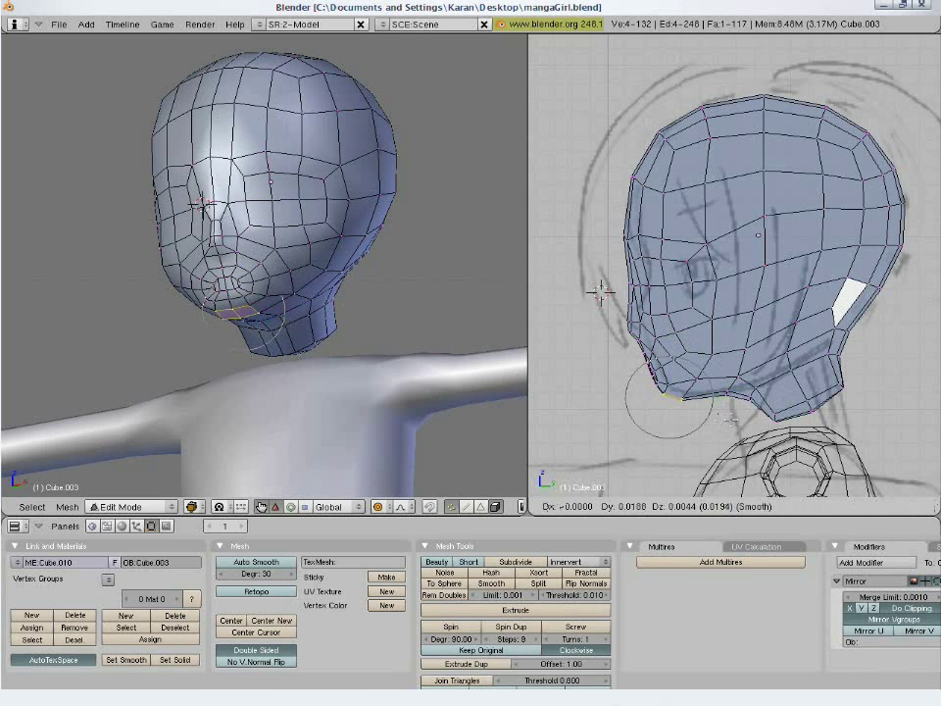
{"action": "left_click", "coordinate": [731, 418]}
{"action": "key", "text": "a"}
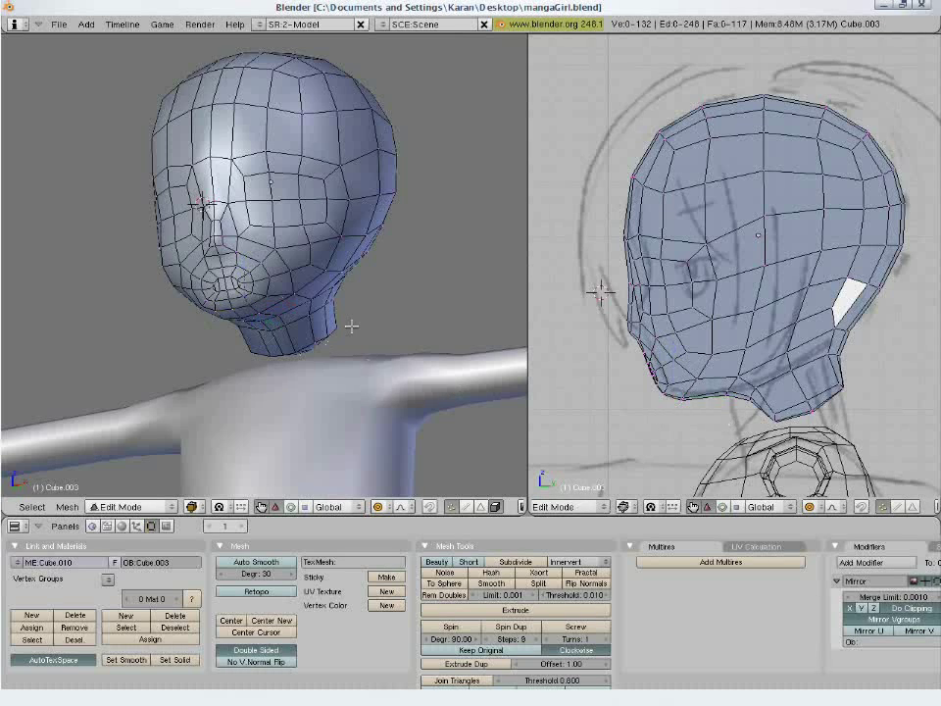
Narrow the chin underside slightly along the X axis in the front view, using smooth proportional editing.
{"action": "key", "text": "KP_1"}
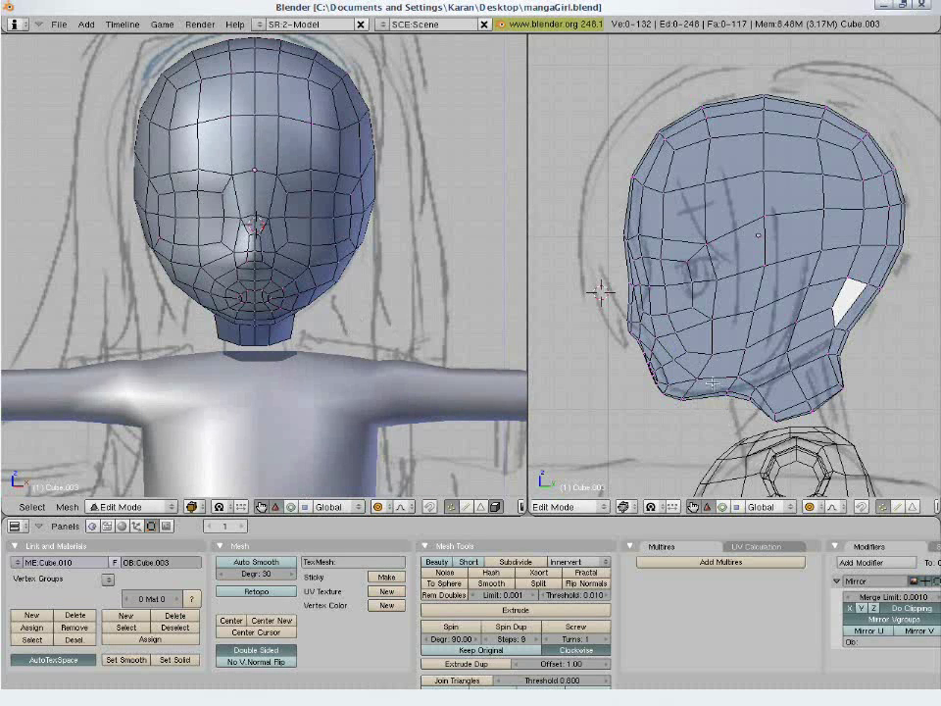
{"action": "key", "text": "Tab"}
{"action": "middle_click_drag", "start_coordinate": [643, 322], "coordinate": [714, 289]}
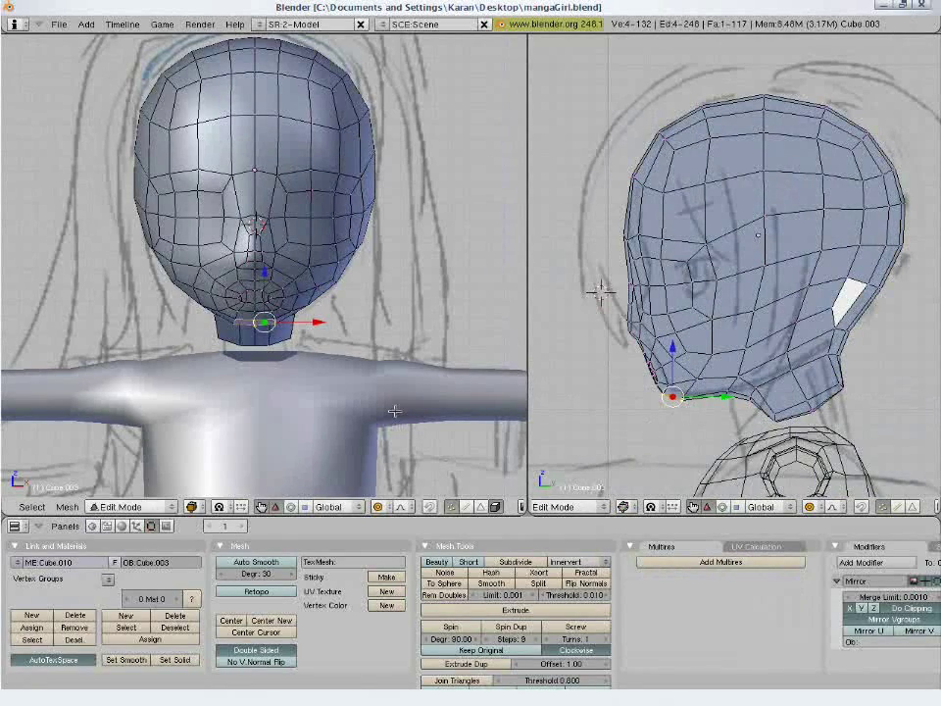
{"action": "key", "text": "s"}
{"action": "key", "text": "x"}
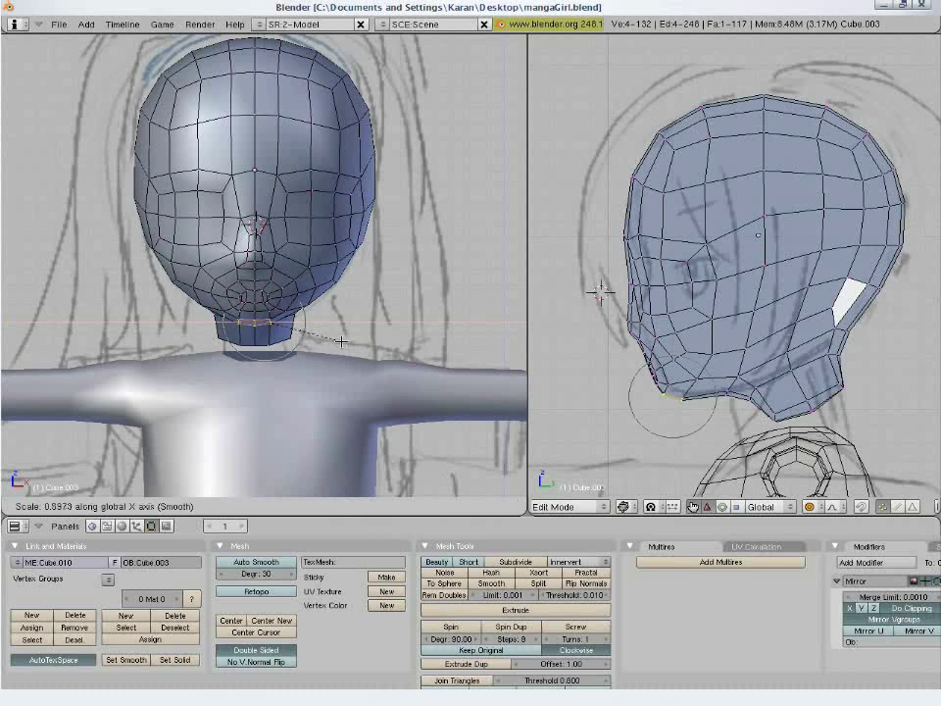
{"action": "left_click", "coordinate": [340, 340]}
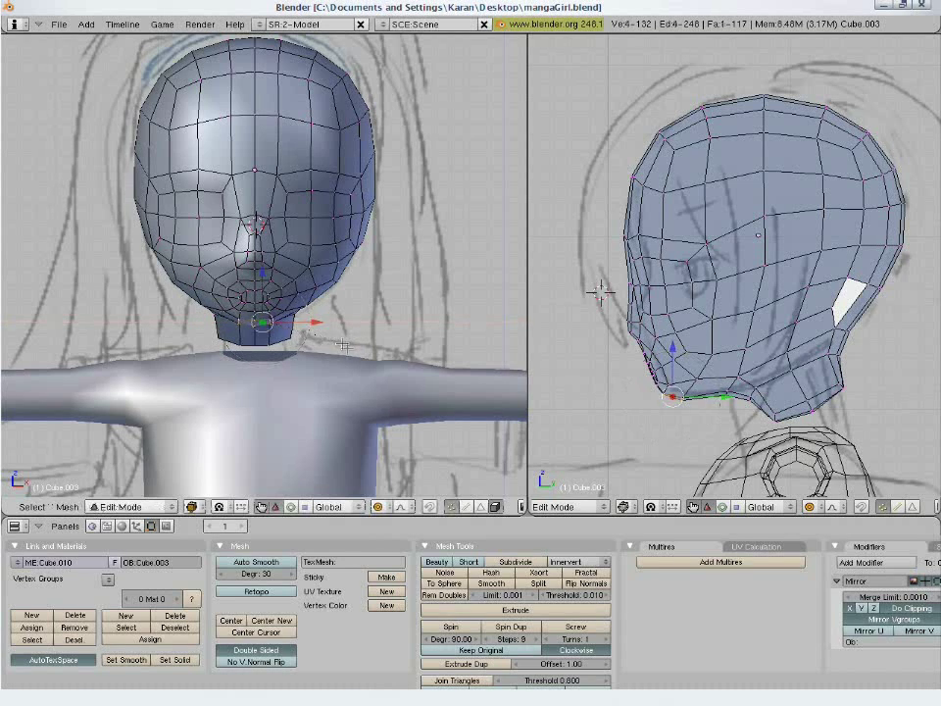
View the shaded head from the opposite side and save over mangaGirl.blend.
{"action": "key", "text": "Tab"}
{"action": "middle_click_drag", "start_coordinate": [303, 270], "coordinate": [379, 251]}
{"action": "key", "text": "ctrl+w"}
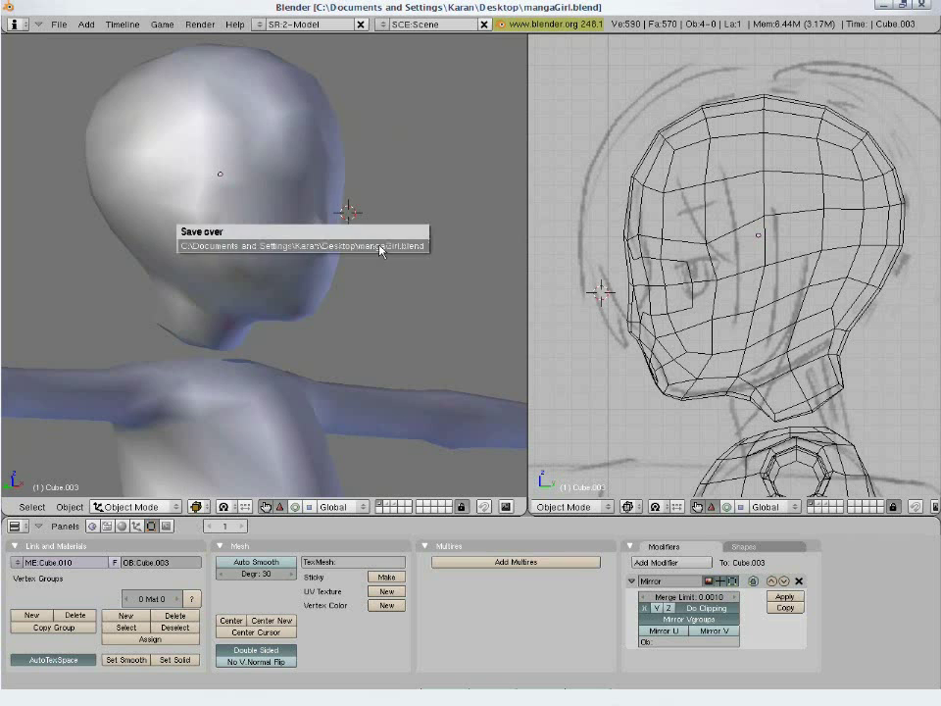
{"action": "left_click", "coordinate": [381, 245]}
Select the head object and isolate it from the body in both views, with solid shading in the side view.
{"action": "middle_click_drag", "start_coordinate": [327, 255], "coordinate": [369, 144]}
{"action": "key", "text": "Tab"}
{"action": "right_click", "coordinate": [300, 295]}
{"action": "key", "text": "Tab"}
{"action": "right_click", "coordinate": [313, 267]}
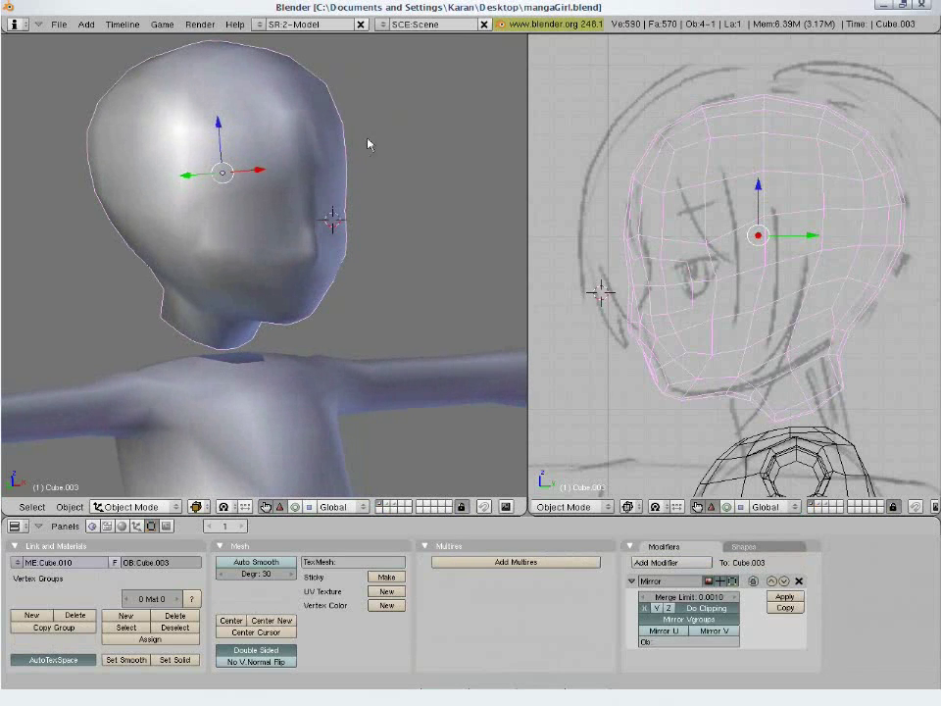
{"action": "middle_click_drag", "start_coordinate": [192, 271], "coordinate": [373, 296]}
{"action": "key", "text": "KP_Divide"}
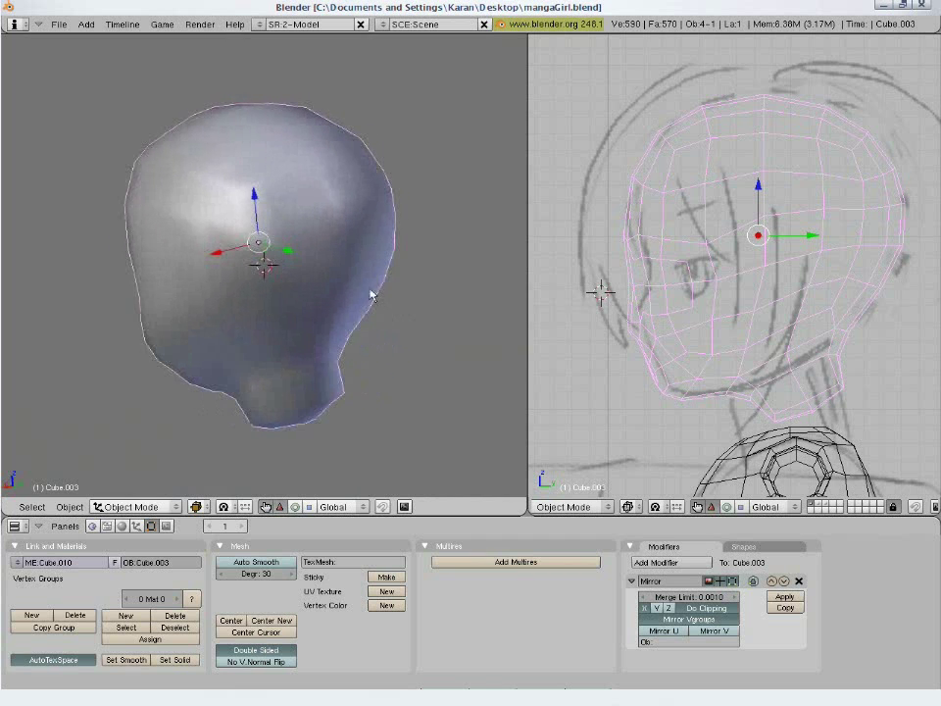
{"action": "key", "text": "KP_Divide"}
{"action": "key", "text": "z"}
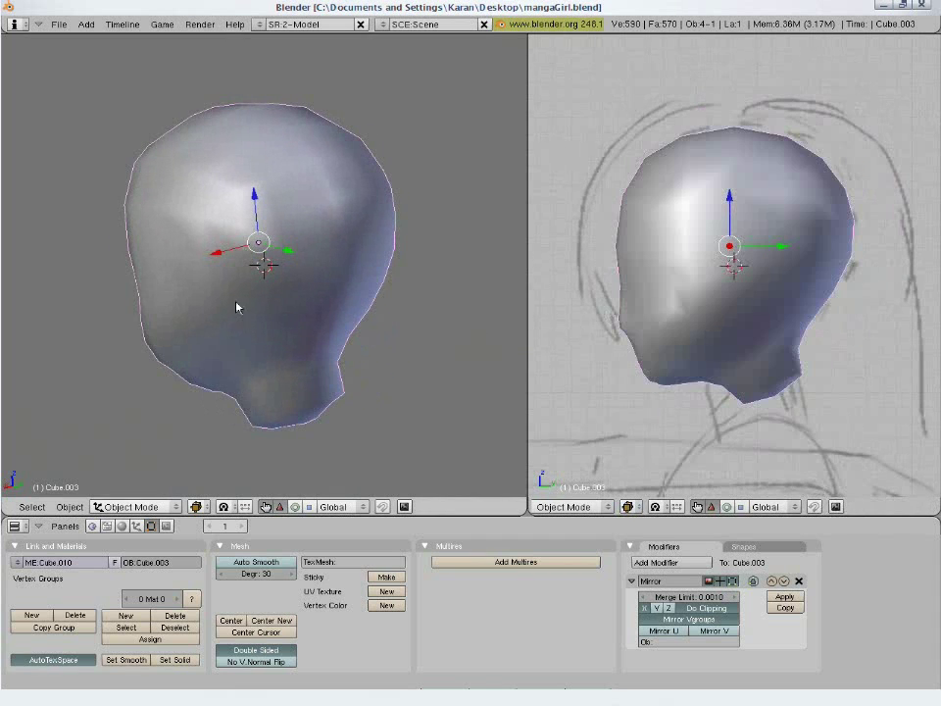
Nudge the vertex on the upper side of the forehead slightly with smooth proportional editing in a three-quarter view.
{"action": "mouse_move", "coordinate": [236, 302]}
{"action": "middle_mouse_down"}
{"action": "mouse_move", "coordinate": [307, 275]}
{"action": "mouse_move", "coordinate": [389, 270]}
{"action": "mouse_move", "coordinate": [370, 261]}
{"action": "mouse_move", "coordinate": [387, 262]}
{"action": "middle_mouse_up"}
{"action": "key", "text": "Tab"}
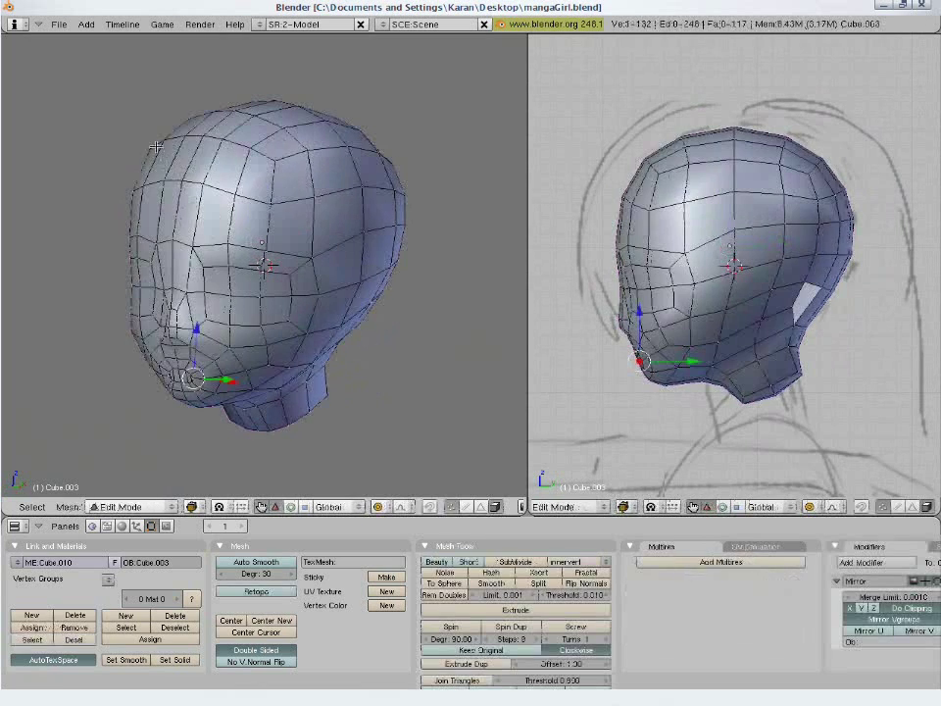
{"action": "right_click", "coordinate": [311, 149]}
{"action": "key", "text": "g"}
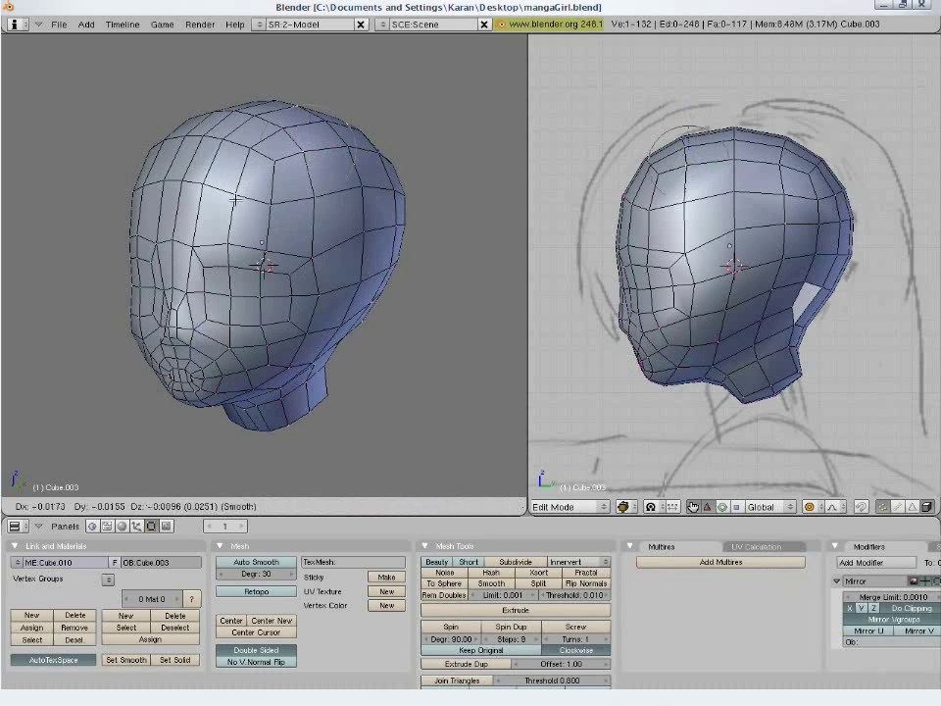
{"action": "left_click", "coordinate": [307, 152]}
Turn off proportional editing and nudge a single vertex on the forehead side slightly upward.
{"action": "middle_click_drag", "start_coordinate": [228, 280], "coordinate": [364, 279]}
{"action": "key", "text": "g"}
{"action": "right_click", "coordinate": [385, 275]}
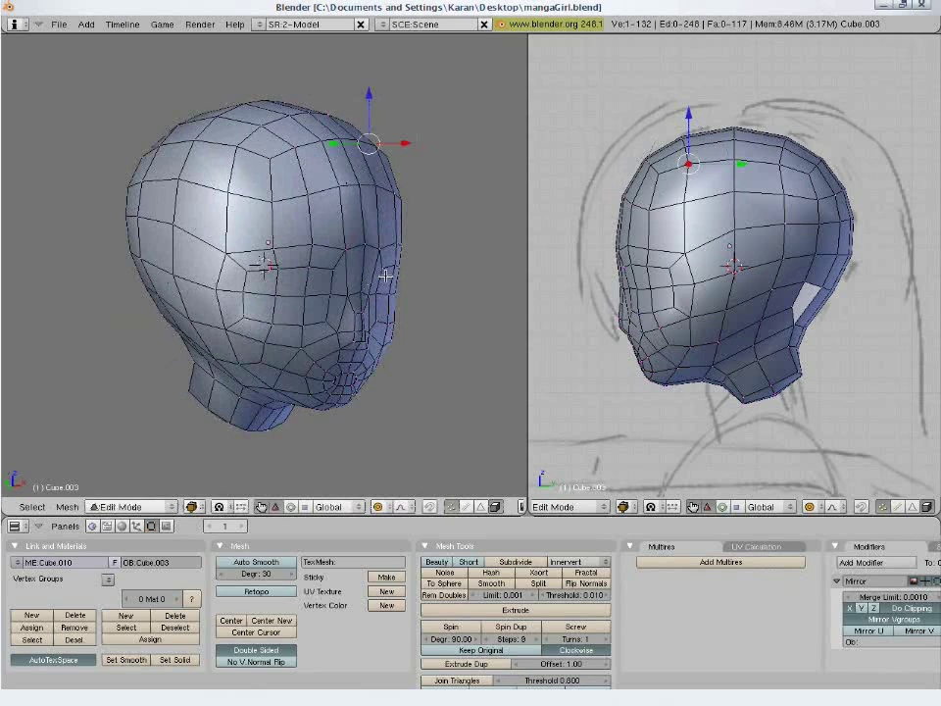
{"action": "key", "text": "o"}
{"action": "key", "text": "g"}
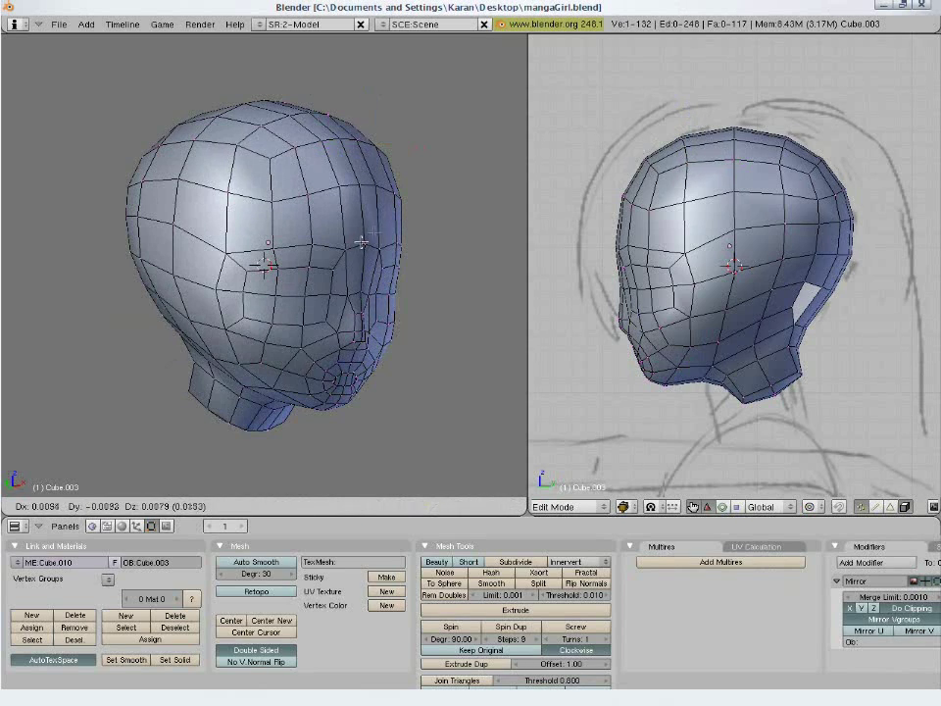
{"action": "left_click", "coordinate": [373, 231]}
{"action": "key", "text": "a"}
Nudge single vertices on the upper side of the head slightly inward, working from beneath and from the front.
{"action": "middle_click_drag", "start_coordinate": [366, 292], "coordinate": [294, 260]}
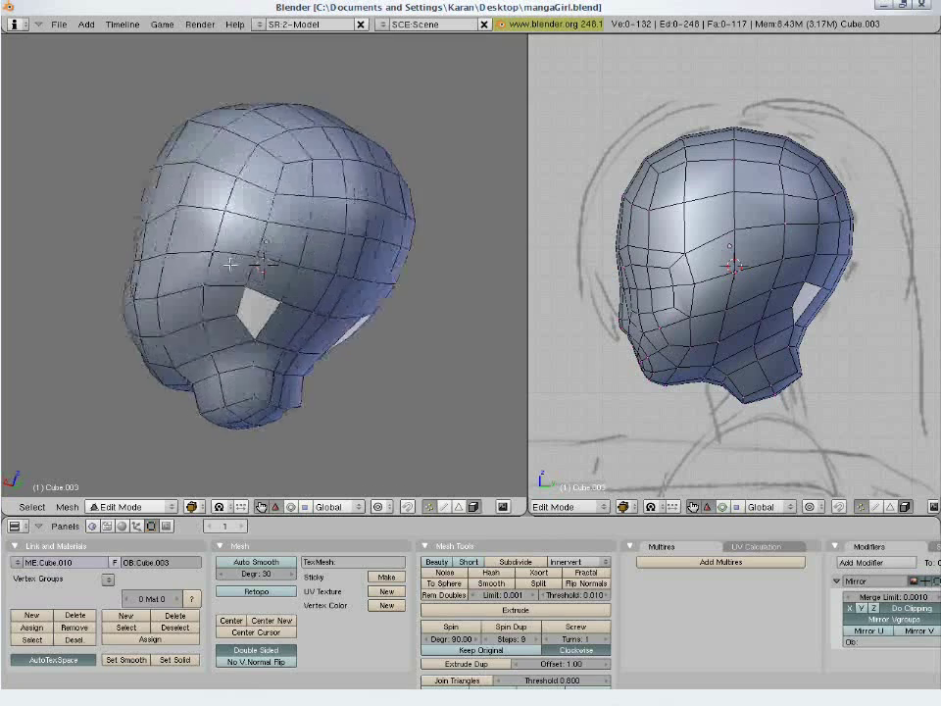
{"action": "middle_click_drag", "start_coordinate": [231, 265], "coordinate": [302, 337]}
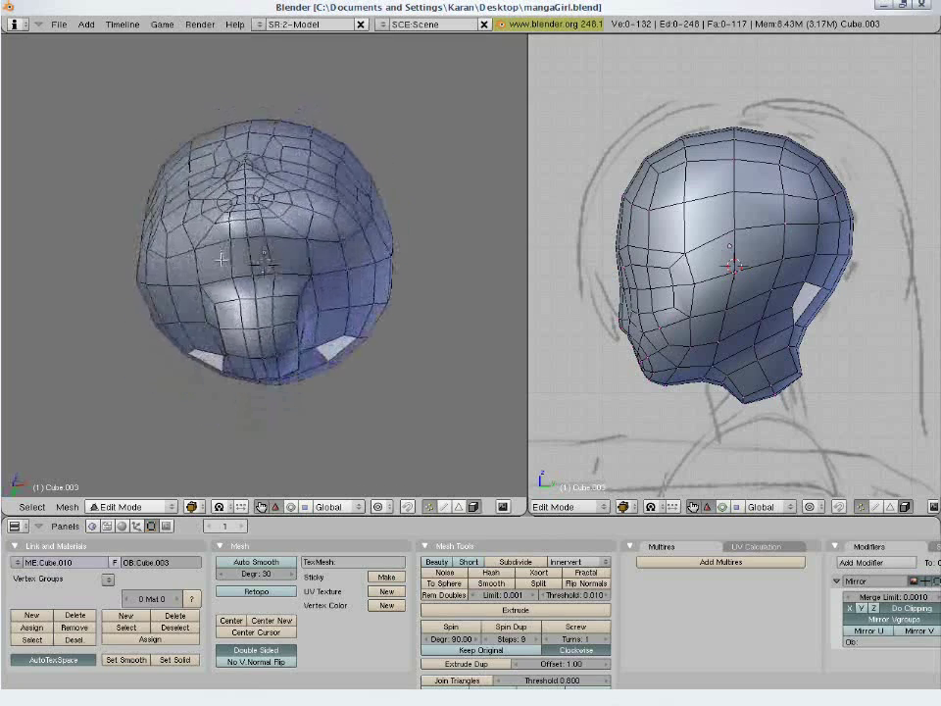
{"action": "key", "text": "g"}
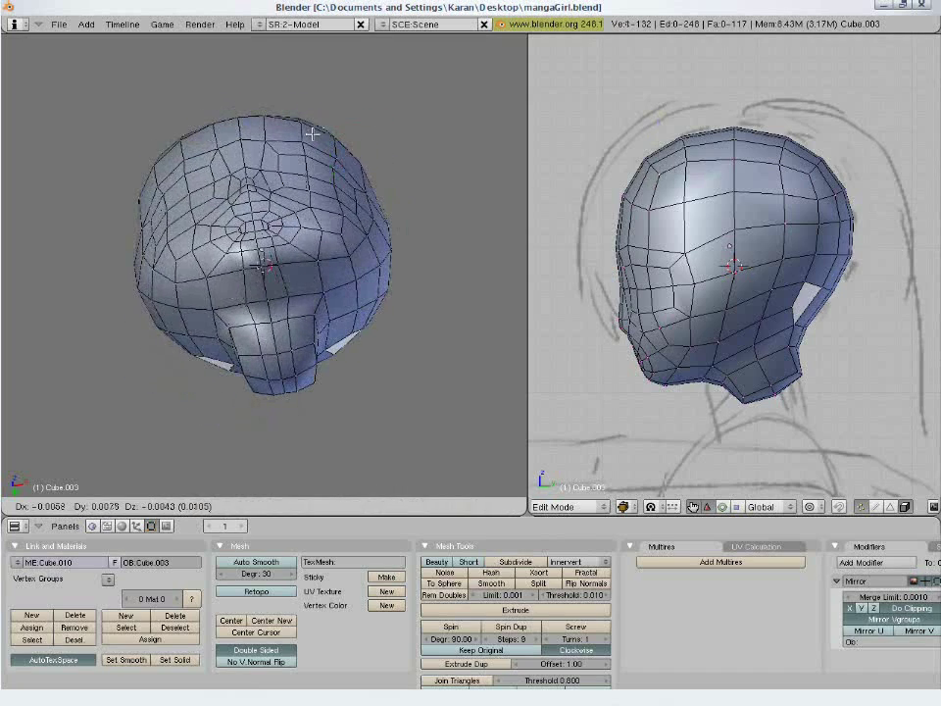
{"action": "left_click", "coordinate": [313, 133]}
{"action": "key", "text": "a"}
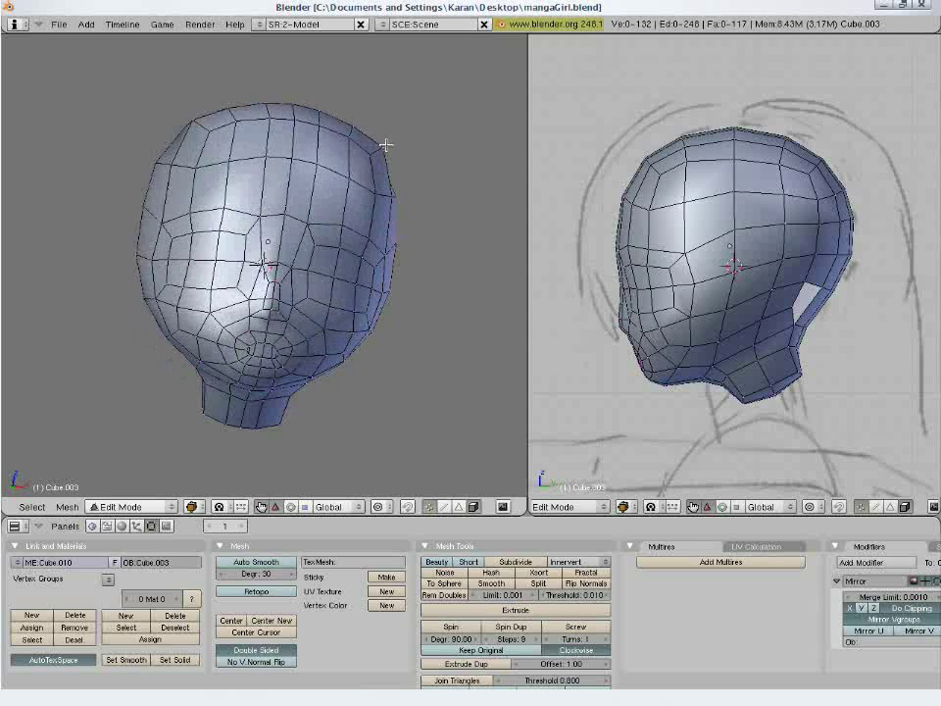
{"action": "right_click_drag", "start_coordinate": [385, 146], "coordinate": [360, 163]}
{"action": "left_click", "coordinate": [350, 166]}
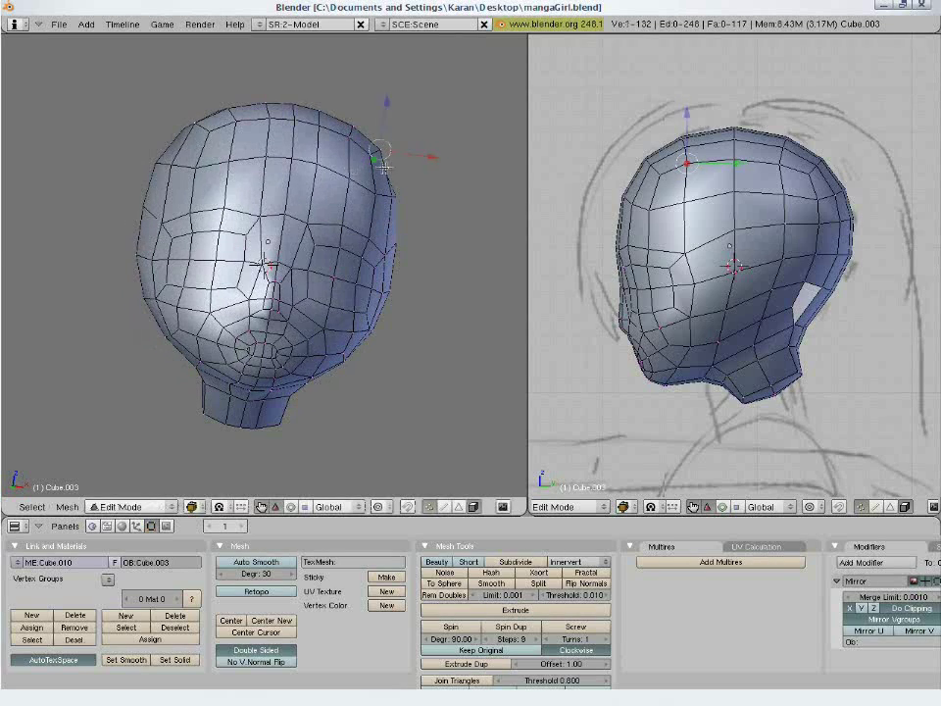
Nudge a single vertex on the upper side of the head slightly outward and down in the three-quarter view.
{"action": "key", "text": "a"}
{"action": "key", "text": "z"}
{"action": "right_click", "coordinate": [379, 163]}
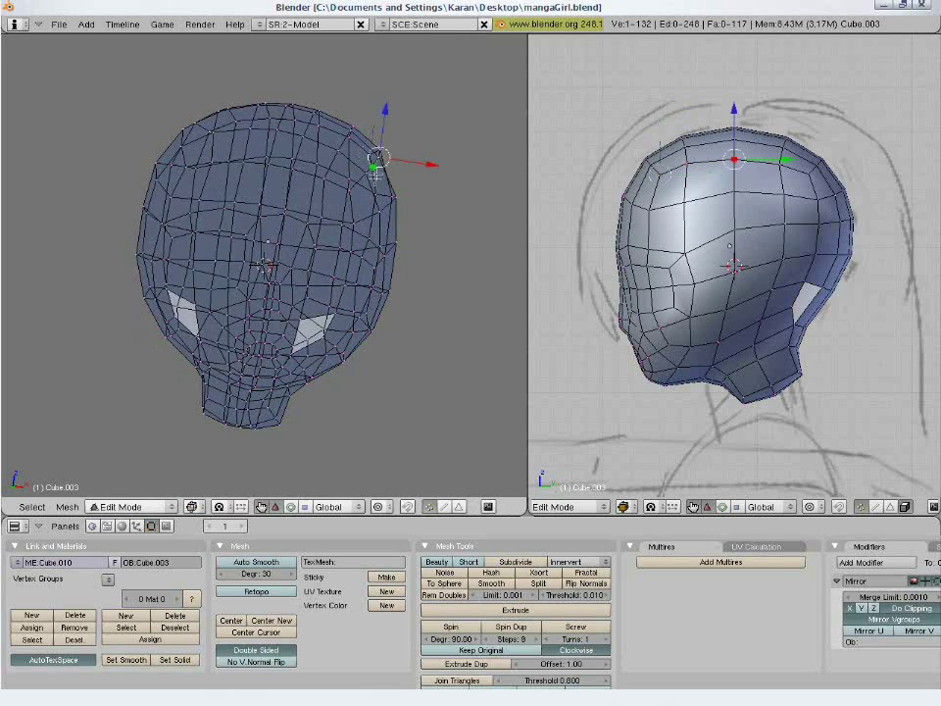
{"action": "key", "text": "z"}
{"action": "key", "text": "g"}
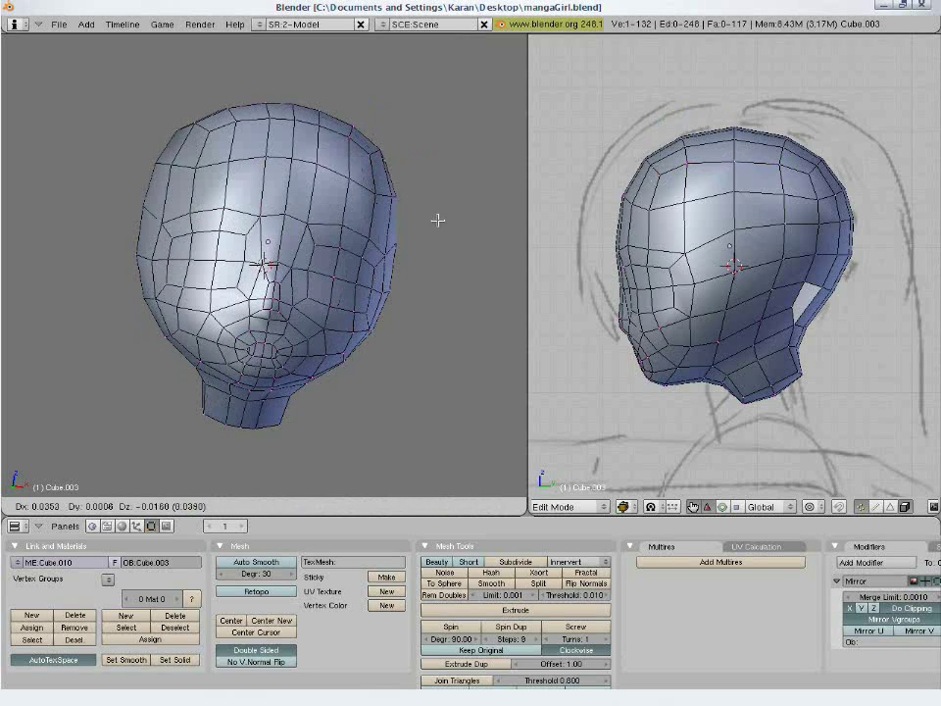
{"action": "left_click", "coordinate": [452, 231]}
{"action": "key", "text": "a"}
Nudge a vertex on the side of the crown from above and another on the upper skull edge from a near-front view.
{"action": "middle_click_drag", "start_coordinate": [368, 197], "coordinate": [255, 402]}
{"action": "middle_click_drag", "start_coordinate": [306, 257], "coordinate": [357, 292]}
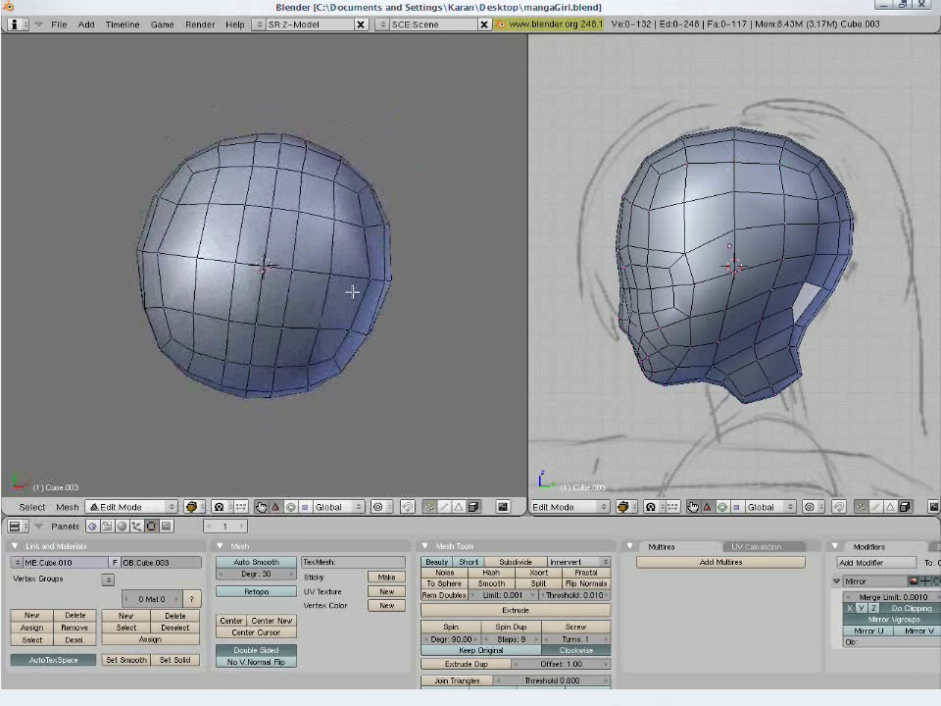
{"action": "key", "text": "g"}
{"action": "left_click", "coordinate": [359, 282]}
{"action": "key", "text": "a"}
{"action": "middle_click_drag", "start_coordinate": [278, 374], "coordinate": [282, 128]}
{"action": "right_click", "coordinate": [367, 128]}
{"action": "key", "text": "g"}
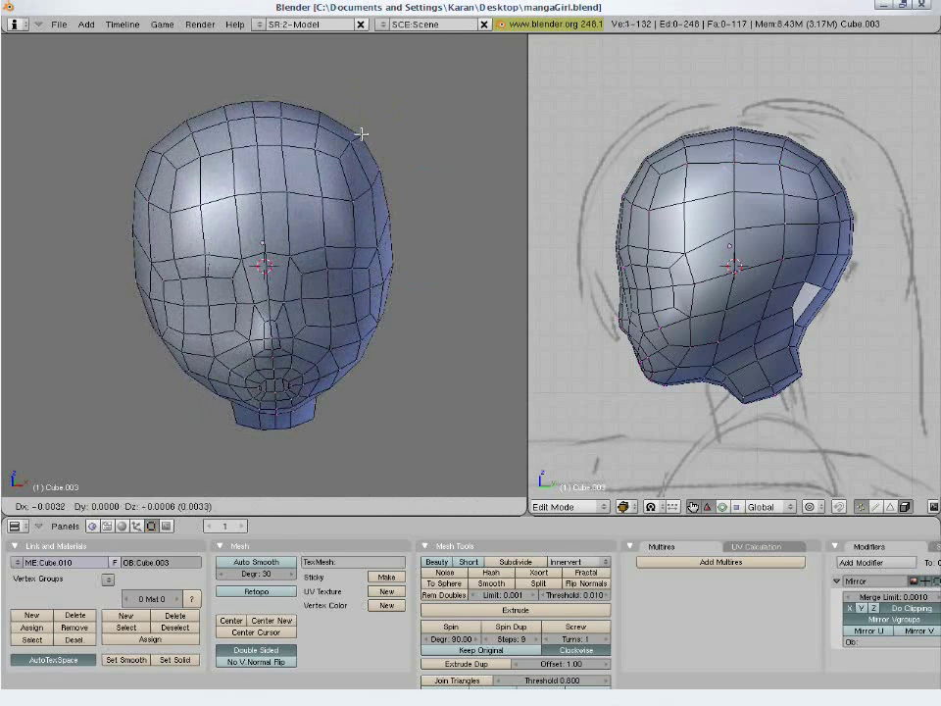
{"action": "left_click", "coordinate": [362, 133]}
{"action": "key", "text": "a"}
{"action": "key", "text": "KP_1"}
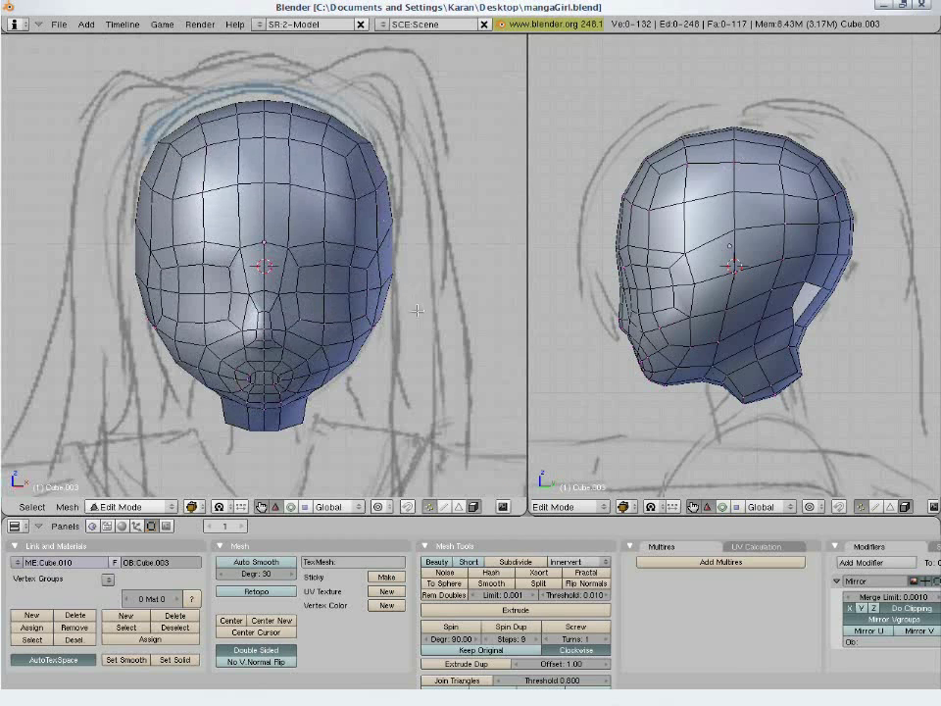
Leave mesh editing on the head and save the file over mangaGirl.blend.
{"action": "key", "text": "Tab"}
{"action": "key", "text": "ctrl+w"}
{"action": "left_click", "coordinate": [427, 328]}
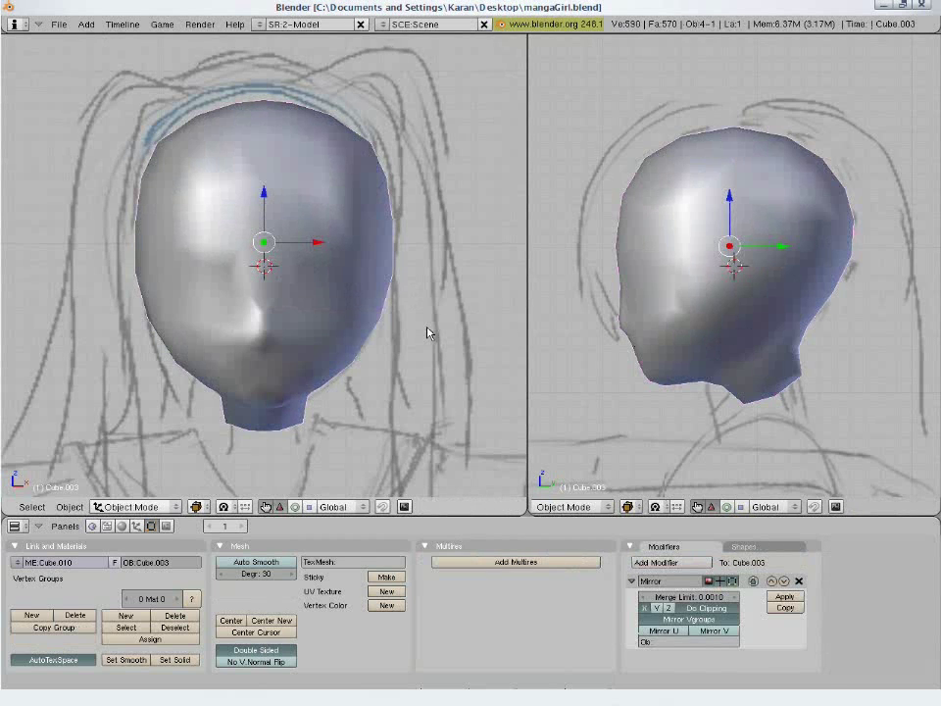
Show the body again in both views, with solid shading in the side view, and save the file.
{"action": "key", "text": "KP_Divide"}
{"action": "key", "text": "KP_1"}
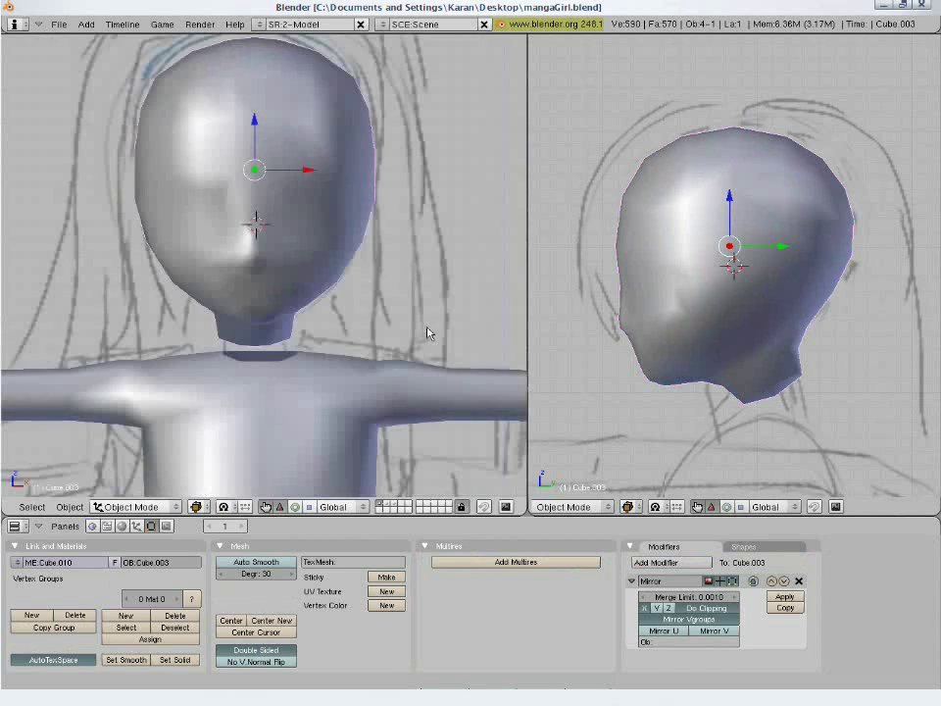
{"action": "key", "text": "KP_Divide"}
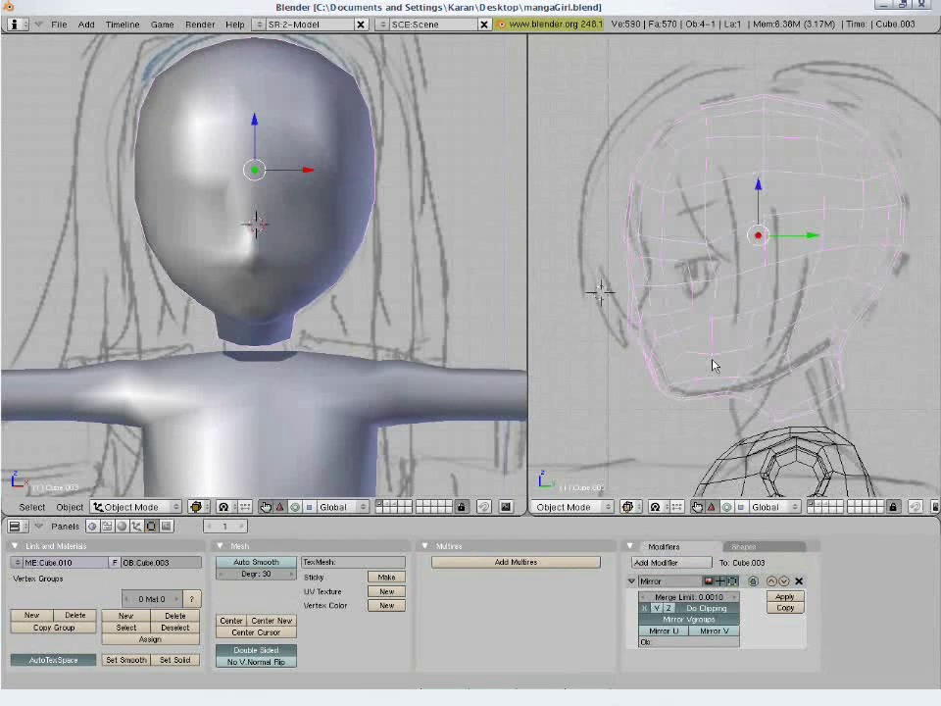
{"action": "scroll", "coordinate": [713, 362], "scroll_direction": "down", "scroll_amount": 8}
{"action": "key", "text": "z"}
{"action": "middle_click_drag", "start_coordinate": [432, 357], "coordinate": [447, 298], "text": "shift"}
{"action": "middle_click_drag", "start_coordinate": [334, 289], "coordinate": [336, 347], "text": "shift"}
{"action": "key", "text": "ctrl+w"}
{"action": "left_click", "coordinate": [334, 347]}
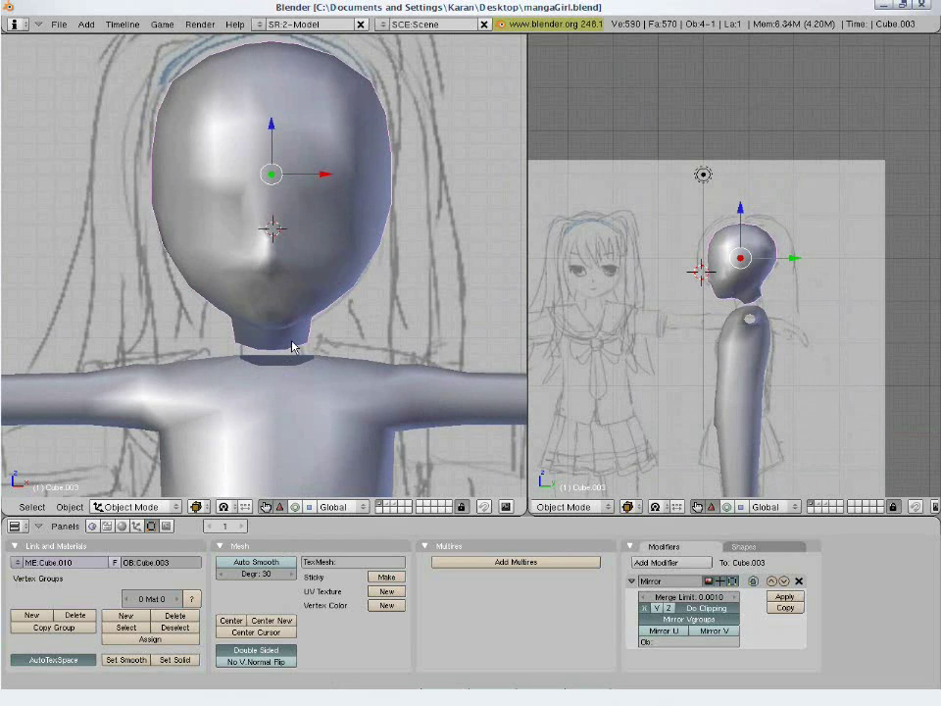
Shift the head slightly sideways in the front view to centre its neck over the body's collar opening.
{"action": "key", "text": "g"}
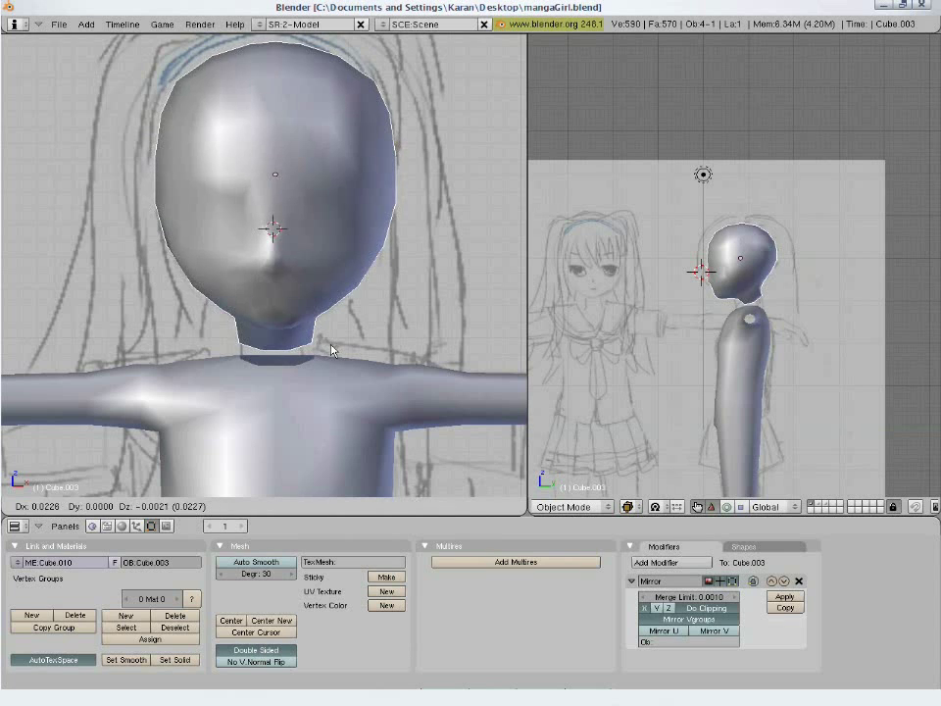
{"action": "left_click", "coordinate": [331, 350]}
{"action": "scroll", "coordinate": [338, 348], "scroll_direction": "up", "scroll_amount": 3}
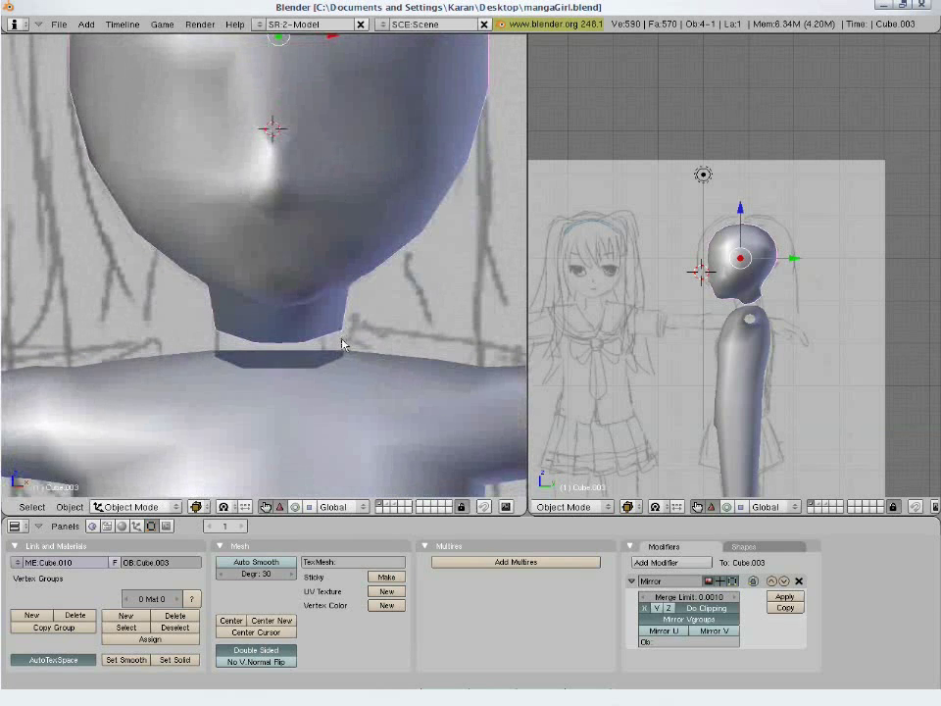
{"action": "scroll", "coordinate": [301, 337], "scroll_direction": "down", "scroll_amount": 2}
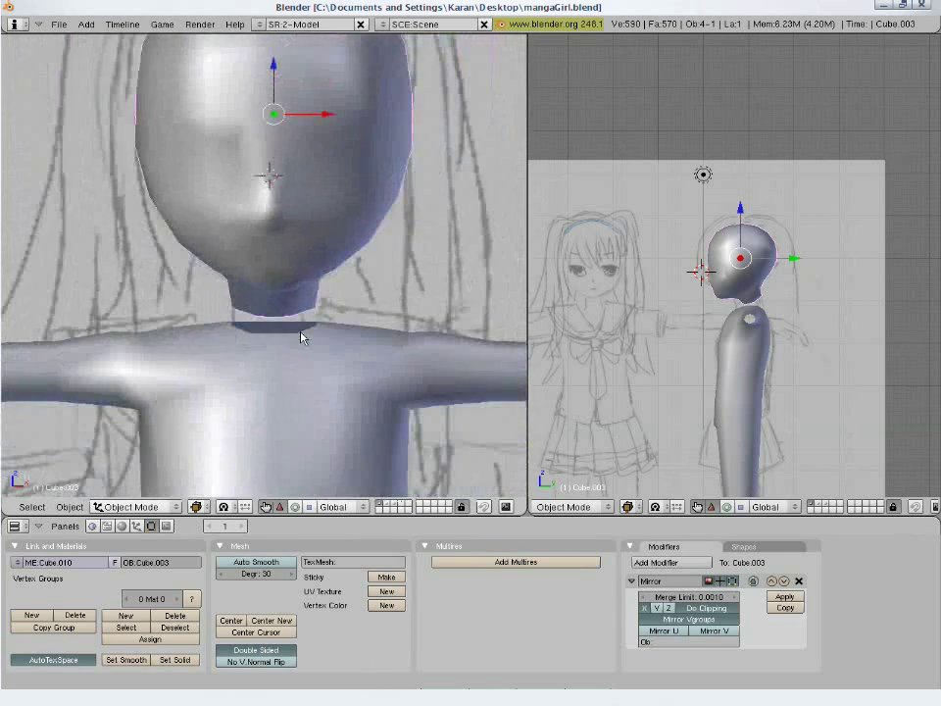
{"action": "middle_click_drag", "start_coordinate": [302, 337], "coordinate": [147, 284]}
{"action": "key", "text": "KP_3"}
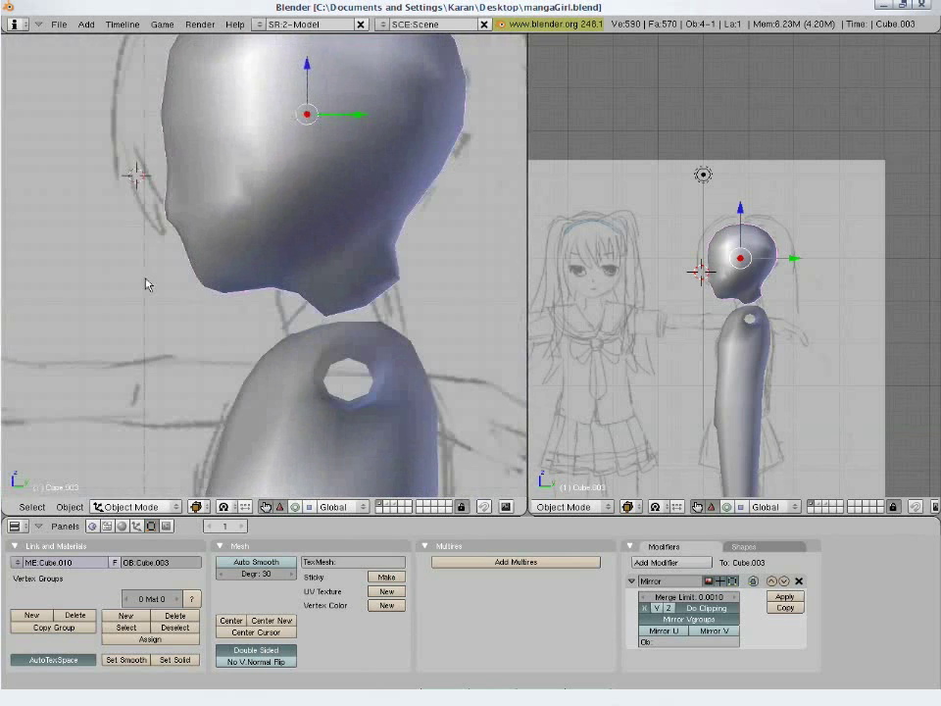
{"action": "key", "text": "g"}
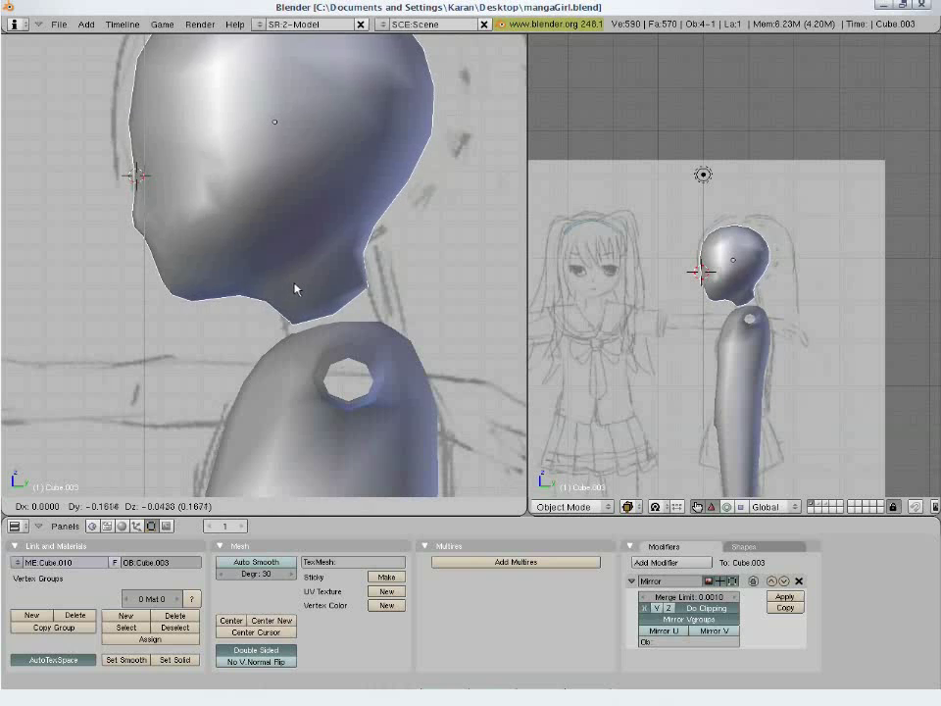
{"action": "left_click", "coordinate": [297, 288]}
{"action": "key", "text": "KP_1"}
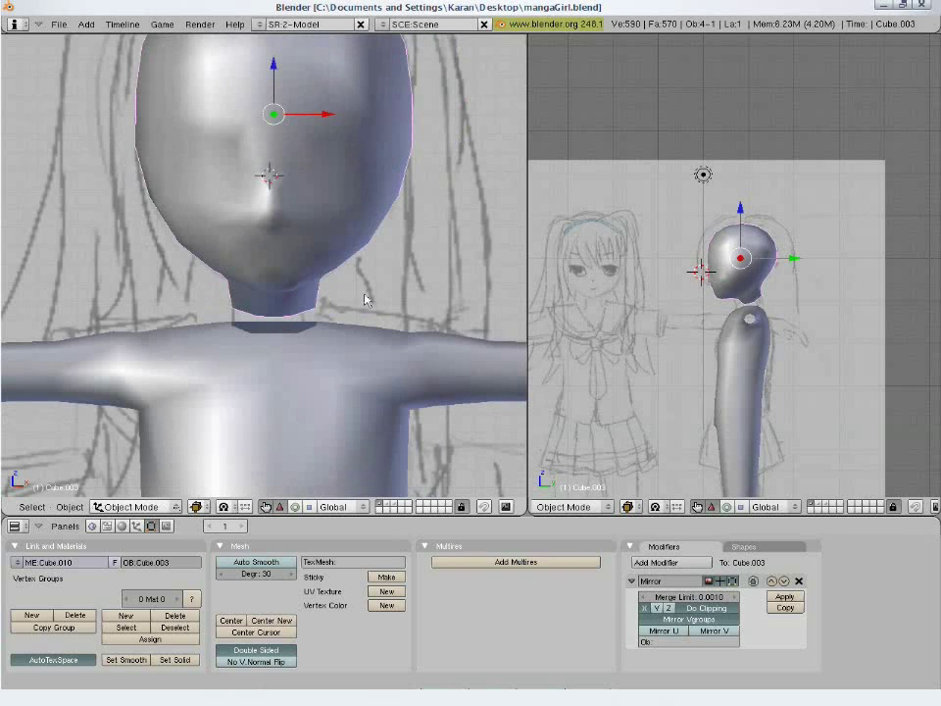
Move the head slightly down and forward in the side view, closer to the body's collar.
{"action": "scroll", "coordinate": [678, 322], "scroll_direction": "up", "scroll_amount": 5}
{"action": "key", "text": "g"}
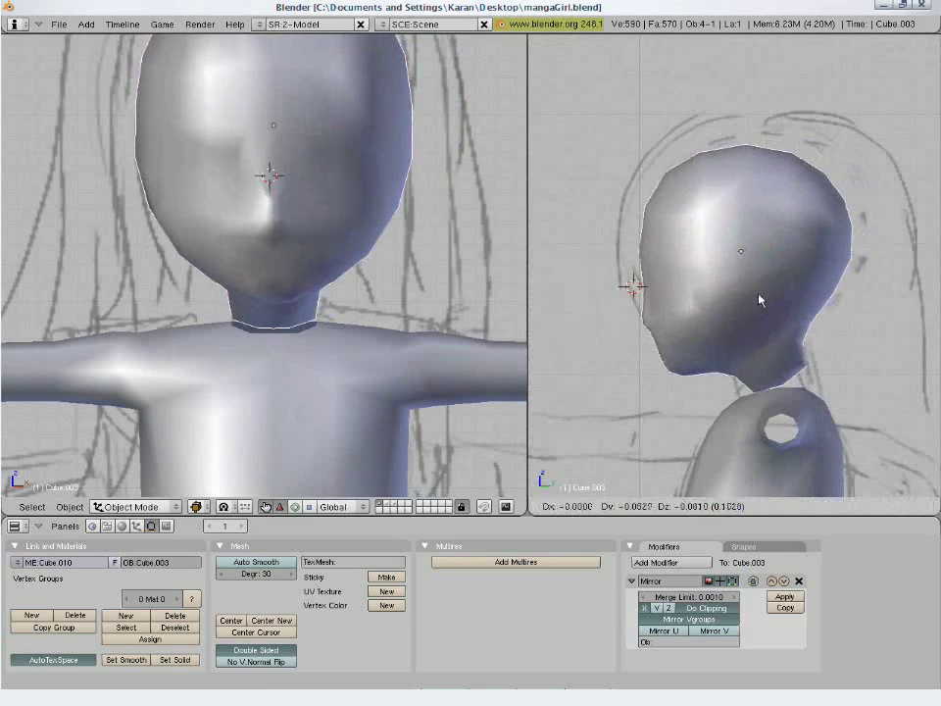
{"action": "left_click", "coordinate": [749, 272]}
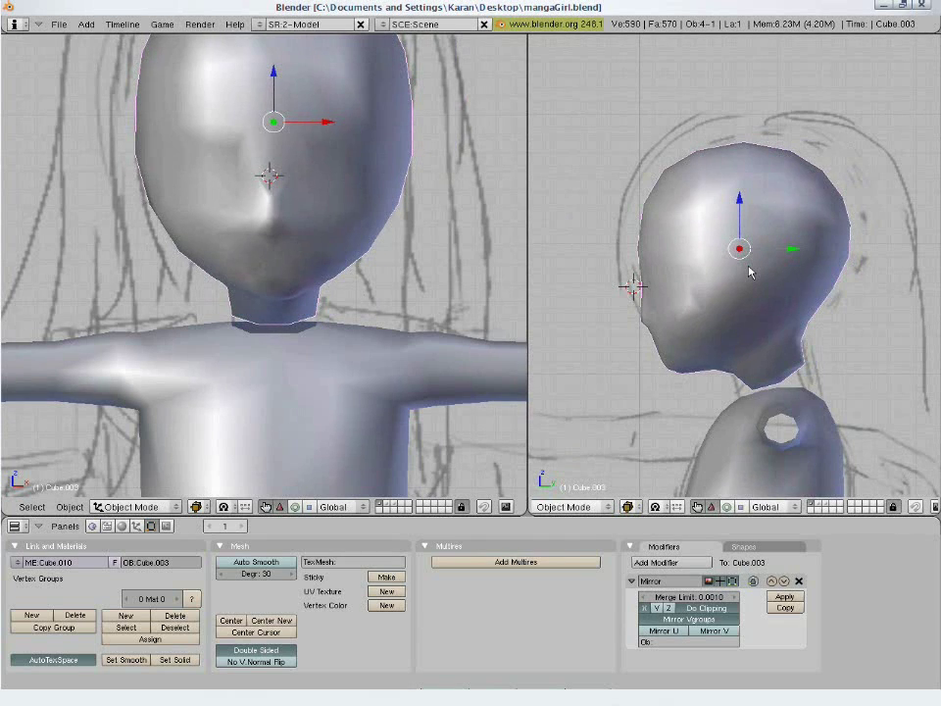
Delete the two inner vertices on the underside of the head's neck to open its bottom end.
{"action": "middle_click_drag", "start_coordinate": [776, 415], "coordinate": [755, 329], "text": "shift"}
{"action": "scroll", "coordinate": [764, 279], "scroll_direction": "up", "scroll_amount": 2}
{"action": "key", "text": "Tab"}
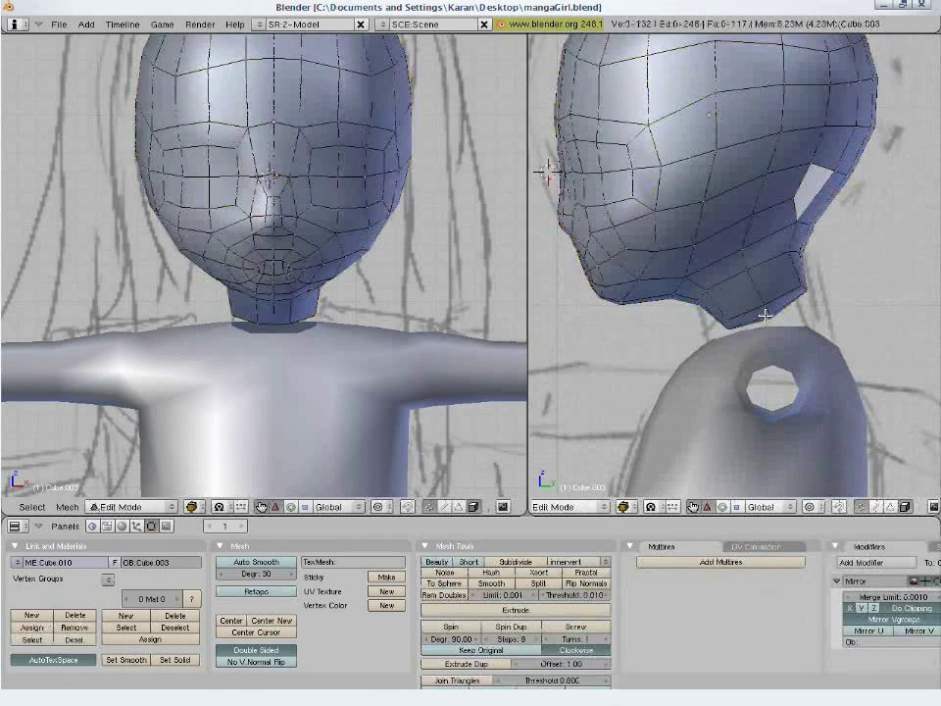
{"action": "right_click", "coordinate": [773, 320]}
{"action": "key", "text": "z"}
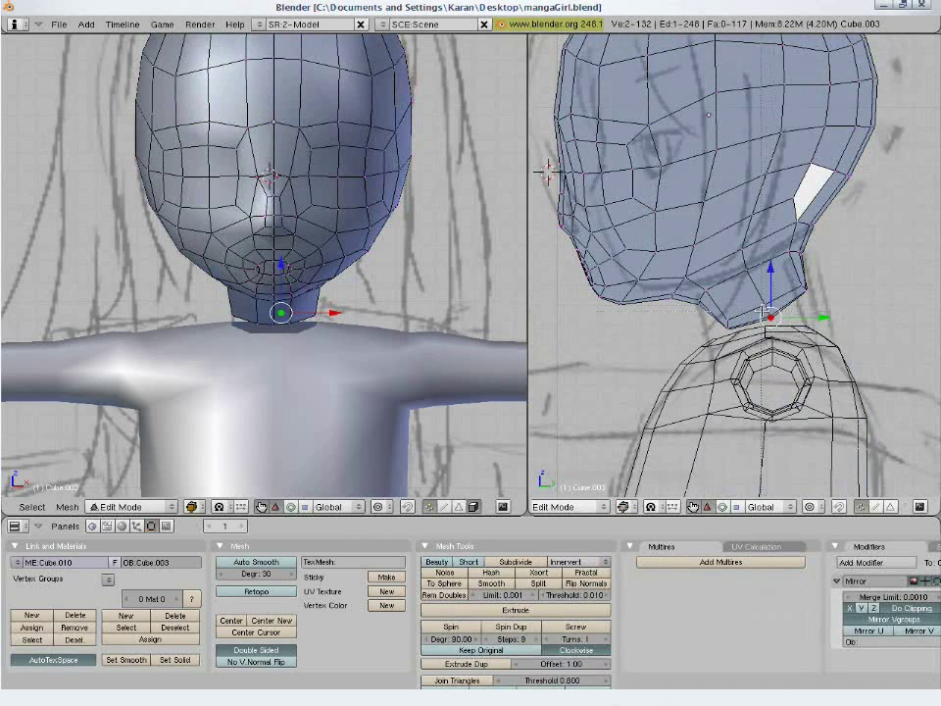
{"action": "key", "text": "x"}
{"action": "left_click", "coordinate": [789, 336]}
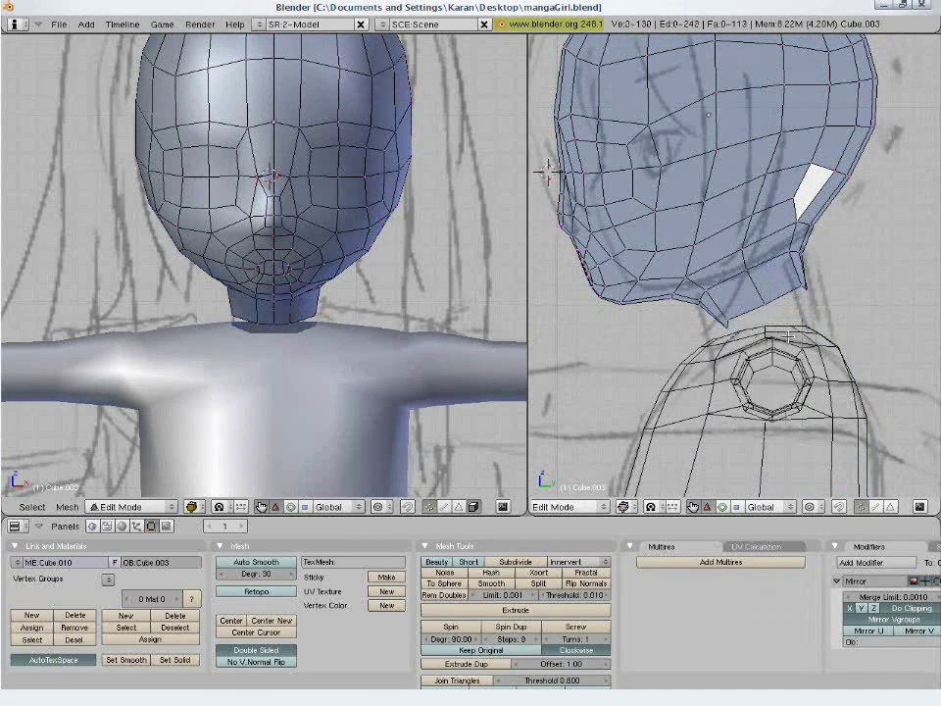
Box-select the vertices at the neck's front bottom corner and move them slightly forward and down in the side view.
{"action": "right_click", "coordinate": [759, 314], "text": "alt"}
{"action": "key", "text": "a"}
{"action": "right_click", "coordinate": [753, 312], "text": "alt"}
{"action": "key", "text": "a"}
{"action": "key", "text": "b"}
{"action": "left_click_drag", "start_coordinate": [709, 318], "coordinate": [748, 352]}
{"action": "key", "text": "g"}
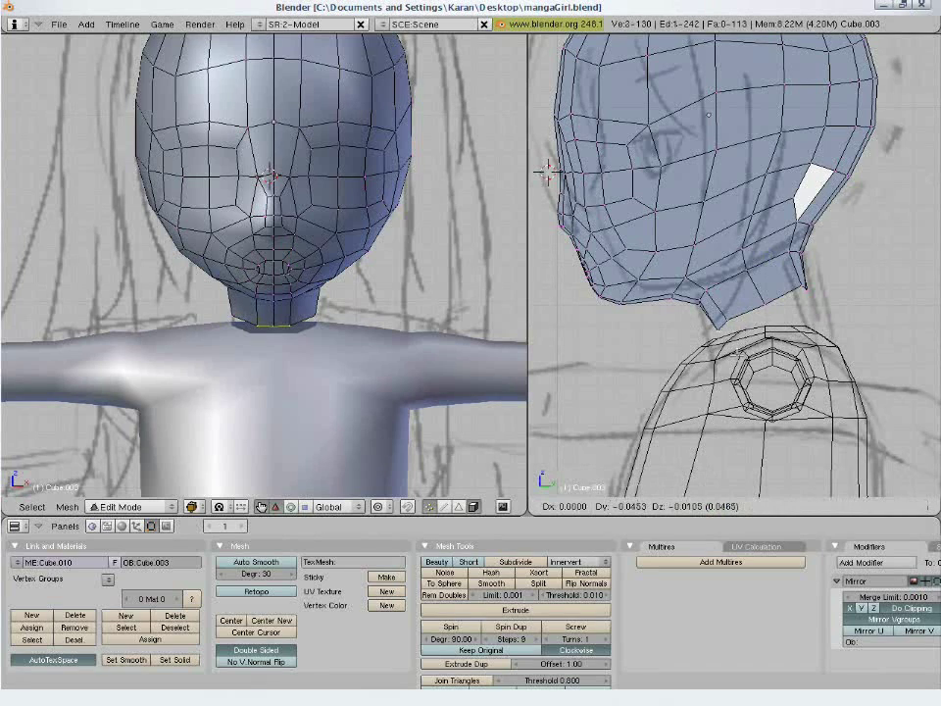
{"action": "left_click", "coordinate": [739, 352]}
{"action": "key", "text": "a"}
Box-select the vertices at the neck's rear bottom corner and move them slightly backward.
{"action": "key", "text": "b"}
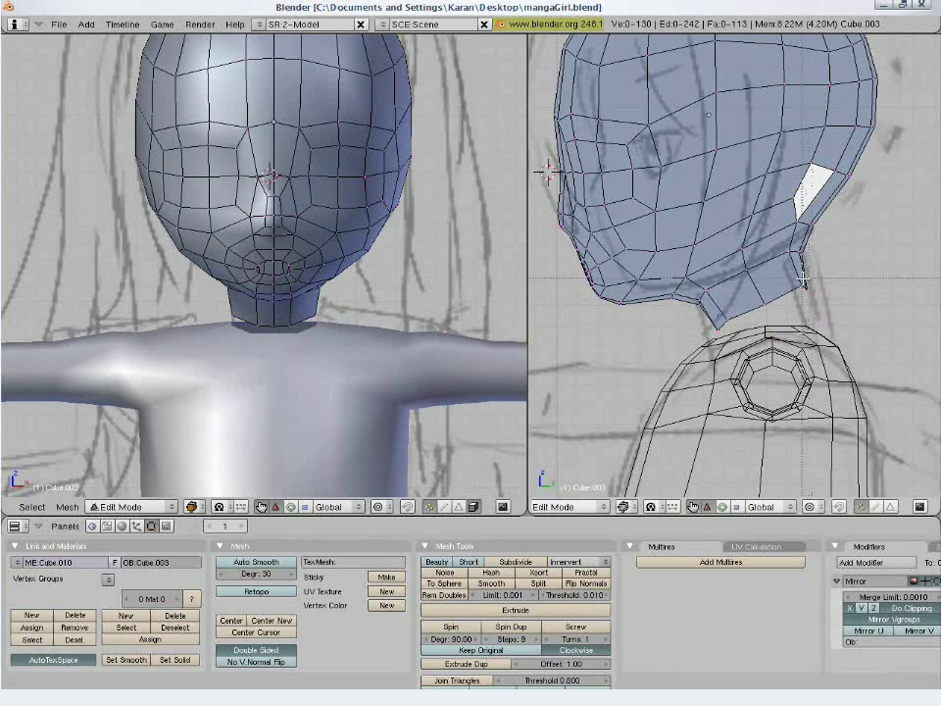
{"action": "left_click_drag", "start_coordinate": [804, 278], "coordinate": [841, 318]}
{"action": "key", "text": "g"}
{"action": "left_click", "coordinate": [855, 321]}
Adjust the side edges near the neck's back and front in the side view to even out the neck's shape.
{"action": "right_click", "coordinate": [800, 284]}
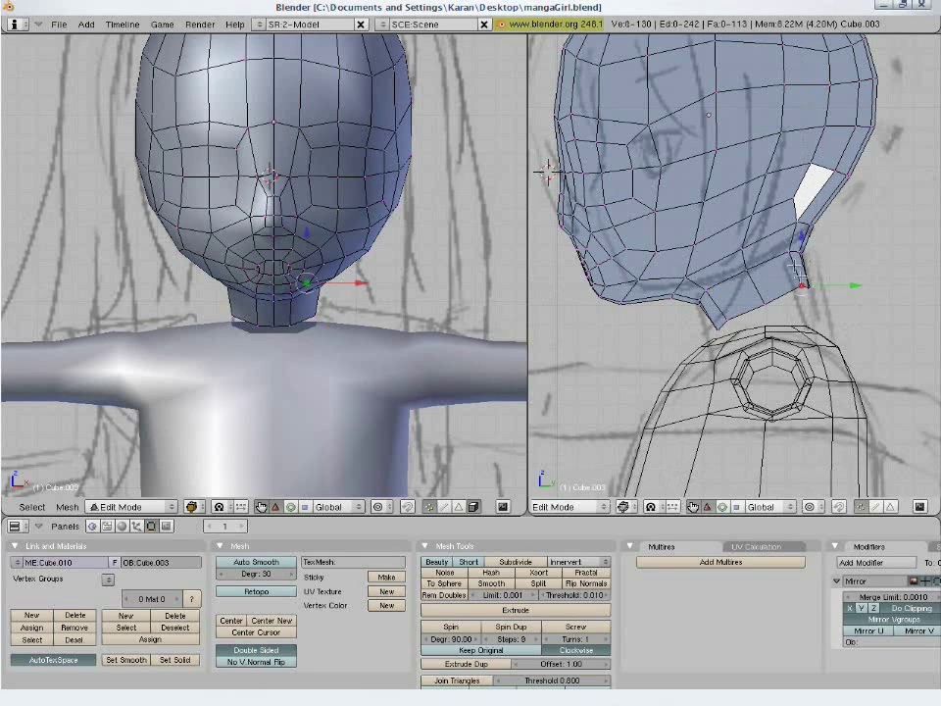
{"action": "right_click", "coordinate": [788, 251], "text": "shift"}
{"action": "key", "text": "g"}
{"action": "left_click", "coordinate": [714, 278]}
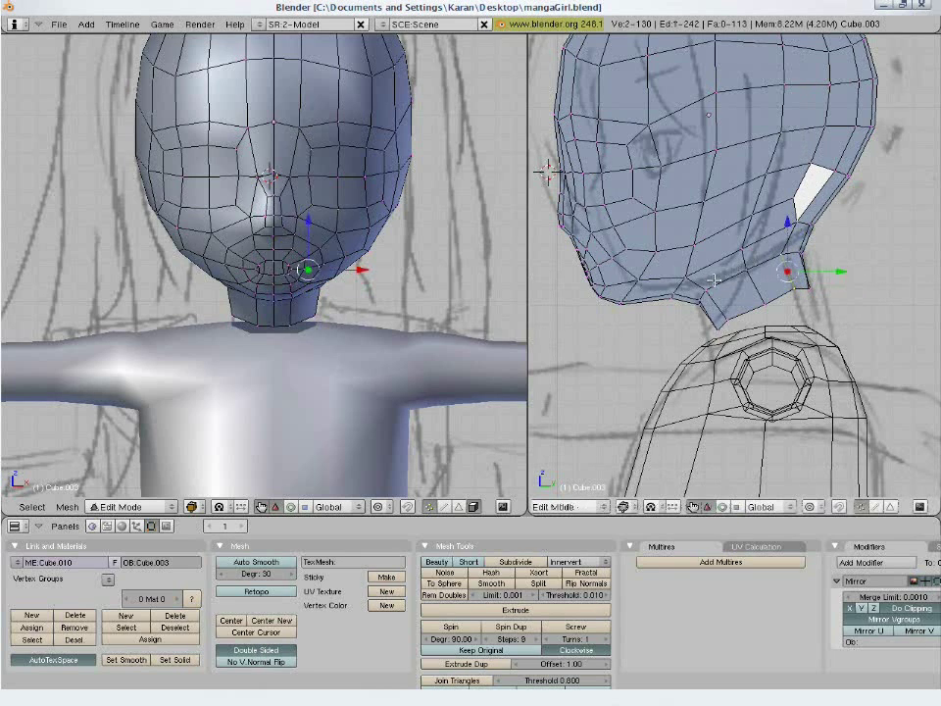
{"action": "right_click", "coordinate": [712, 291]}
{"action": "right_click", "coordinate": [725, 317], "text": "shift"}
{"action": "left_click", "coordinate": [757, 309]}
{"action": "key", "text": "a"}
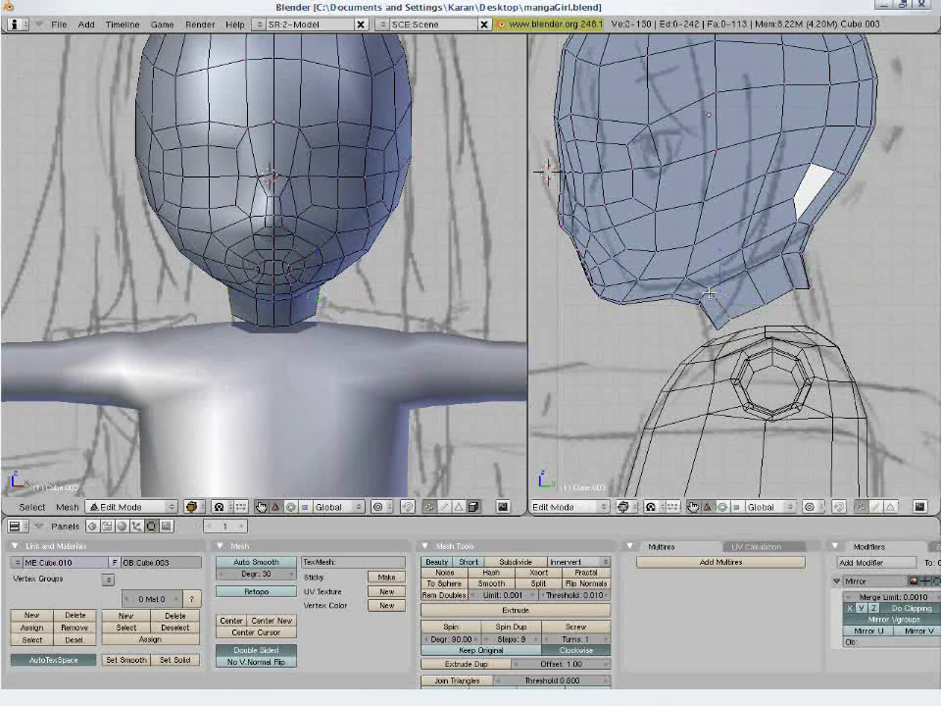
Move and rotate the front neck edge beside the centre line in the side view to align it with the neighbouring edge.
{"action": "right_click", "coordinate": [700, 294]}
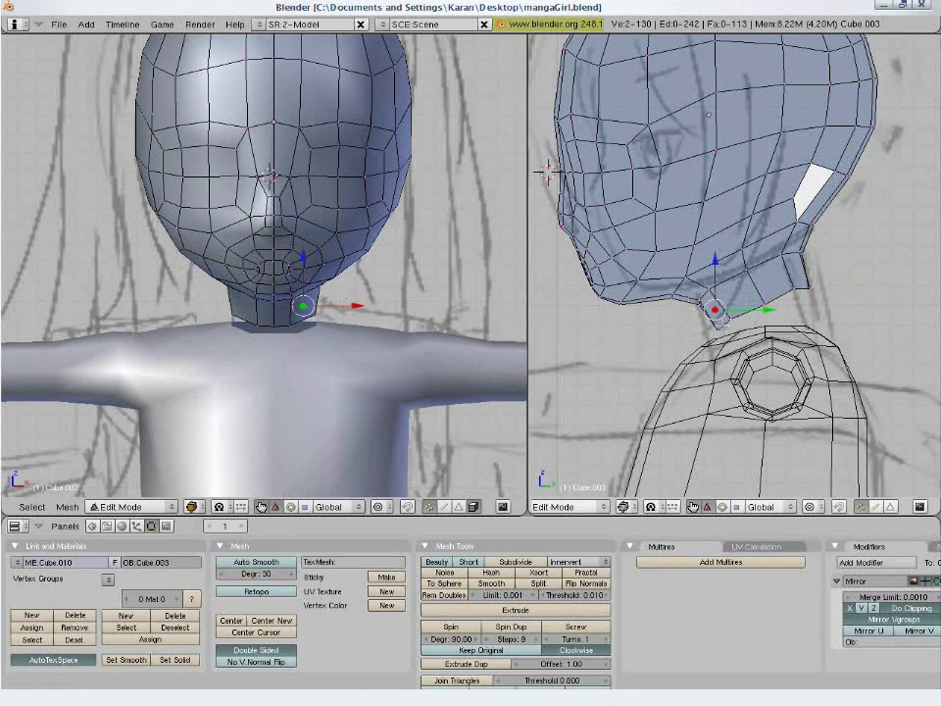
{"action": "right_click", "coordinate": [731, 317], "text": "shift"}
{"action": "key", "text": "a"}
{"action": "scroll", "coordinate": [731, 318], "scroll_direction": "up", "scroll_amount": 5}
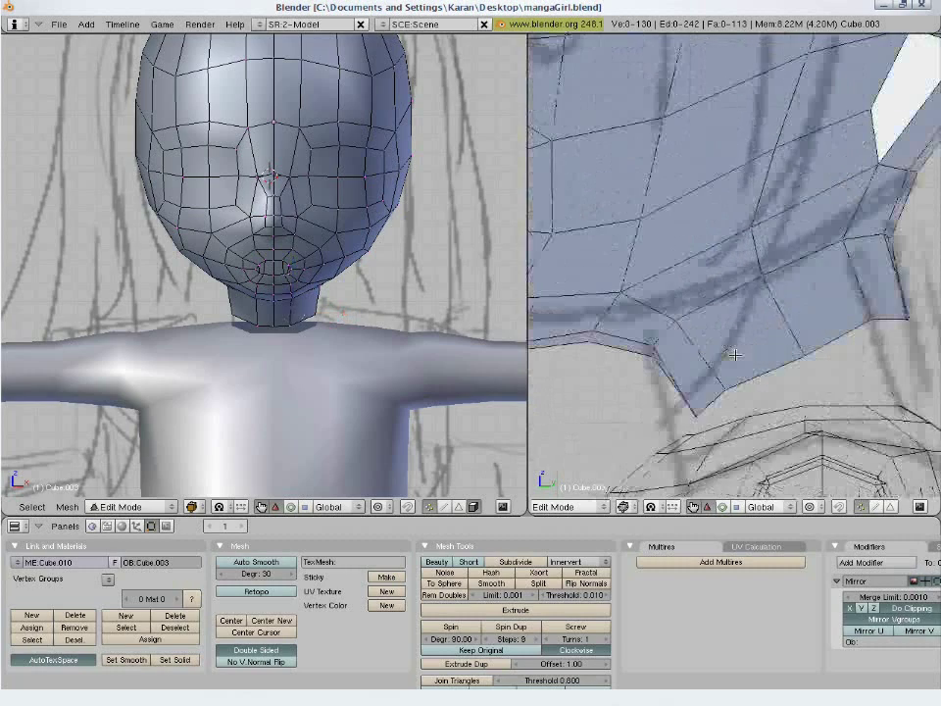
{"action": "right_click", "coordinate": [659, 349]}
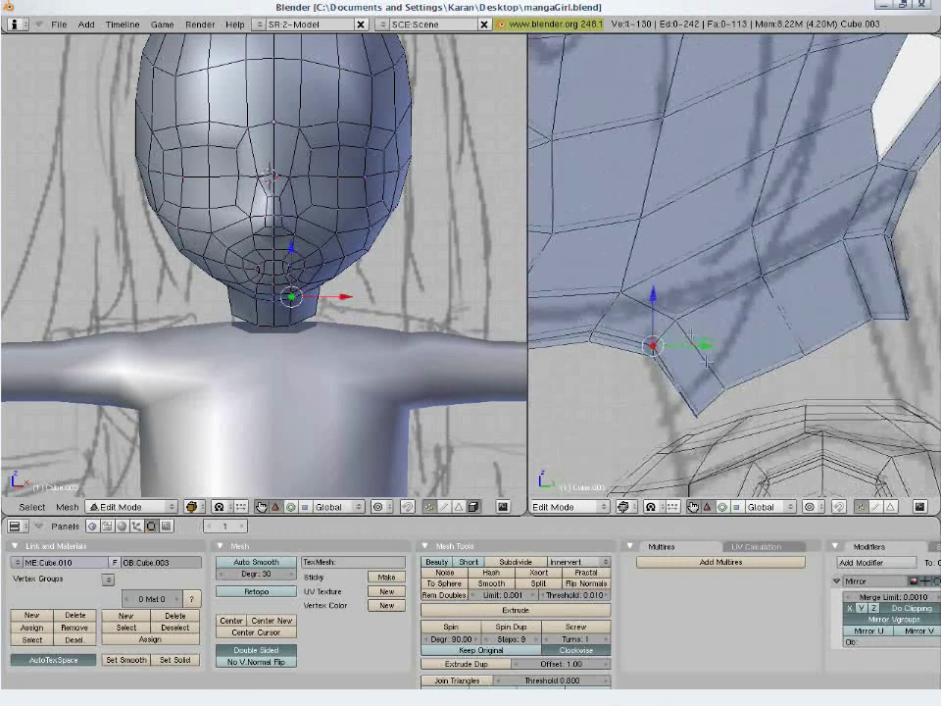
{"action": "middle_click_drag", "start_coordinate": [661, 347], "coordinate": [708, 312]}
{"action": "right_click", "coordinate": [649, 359], "text": "shift"}
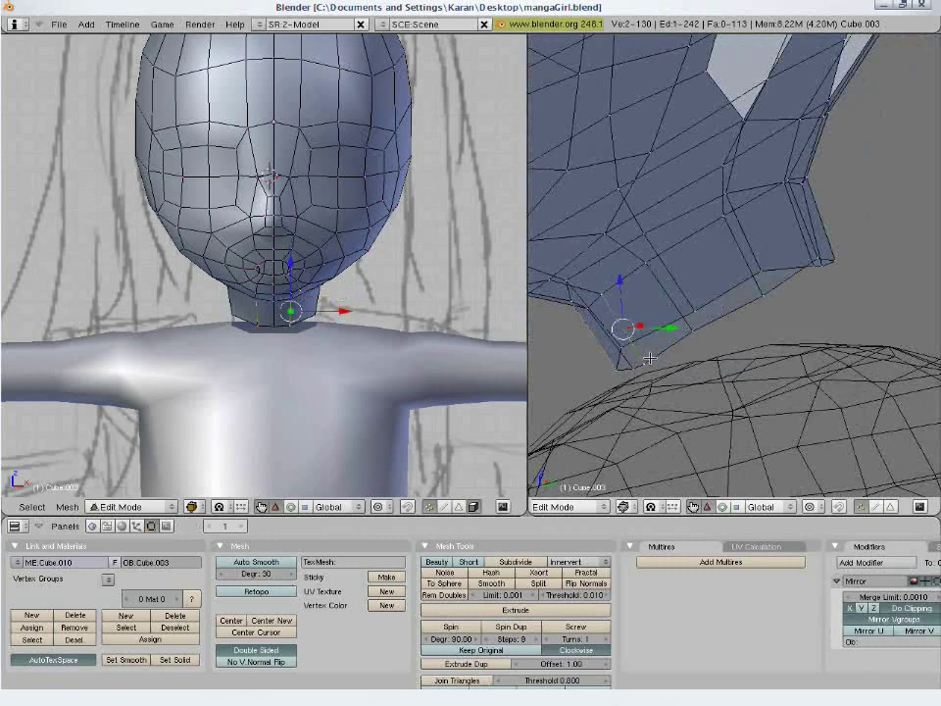
{"action": "key", "text": "KP_3"}
{"action": "key", "text": "g"}
{"action": "left_click", "coordinate": [697, 341]}
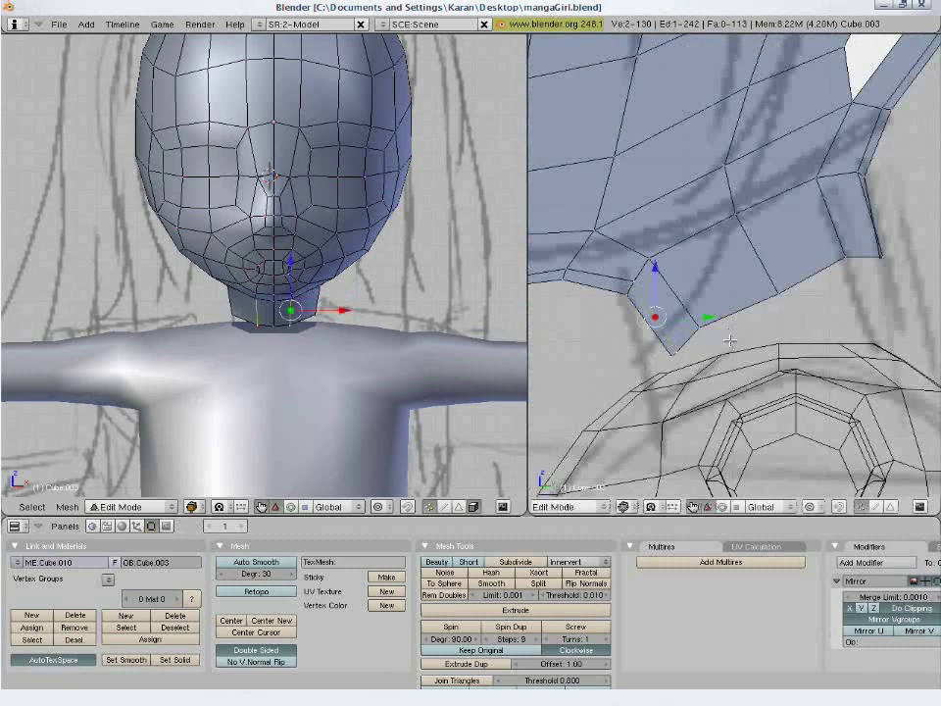
{"action": "key", "text": "r"}
{"action": "left_click", "coordinate": [732, 387]}
{"action": "key", "text": "g"}
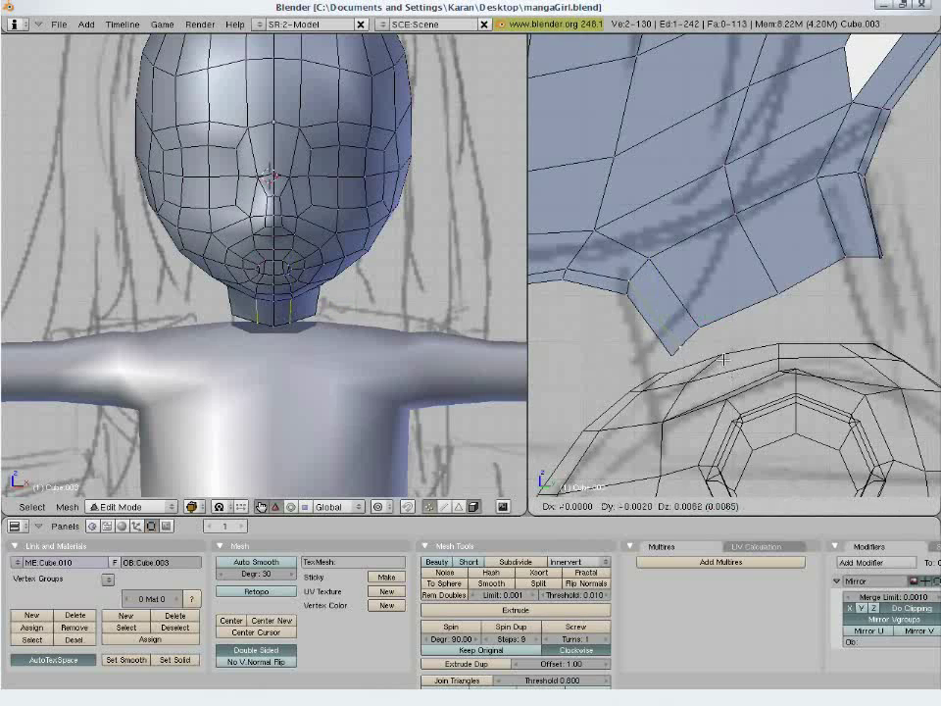
{"action": "left_click", "coordinate": [723, 358]}
Nudge the two vertices on the neck's rear bottom rim one by one in the side view.
{"action": "key", "text": "a"}
{"action": "right_click", "coordinate": [882, 258]}
{"action": "key", "text": "g"}
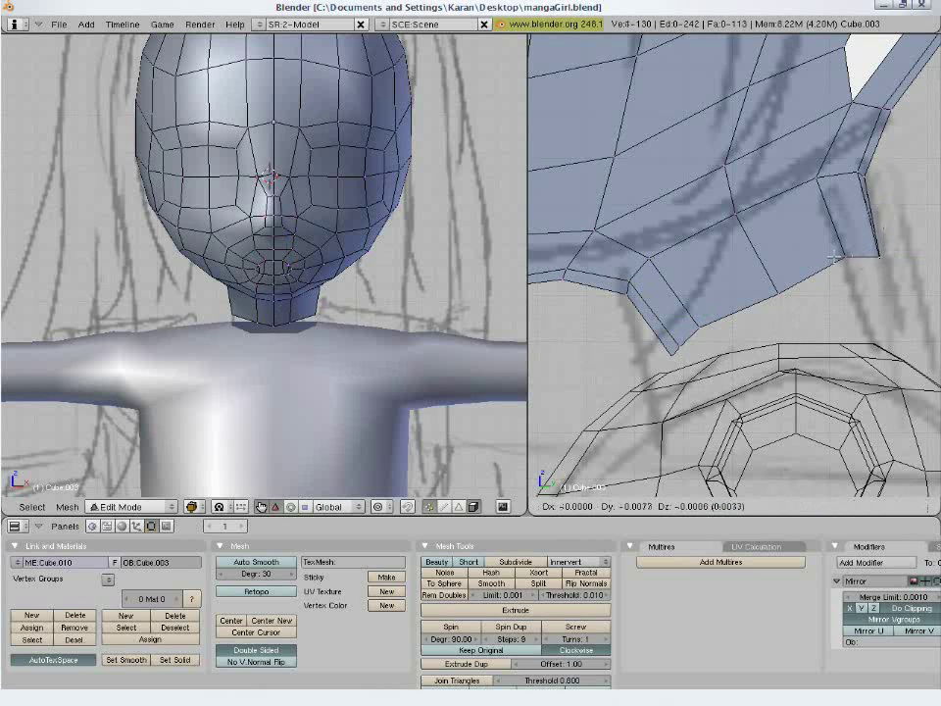
{"action": "left_click", "coordinate": [776, 275]}
{"action": "key", "text": "a"}
{"action": "right_click", "coordinate": [841, 257]}
{"action": "key", "text": "g"}
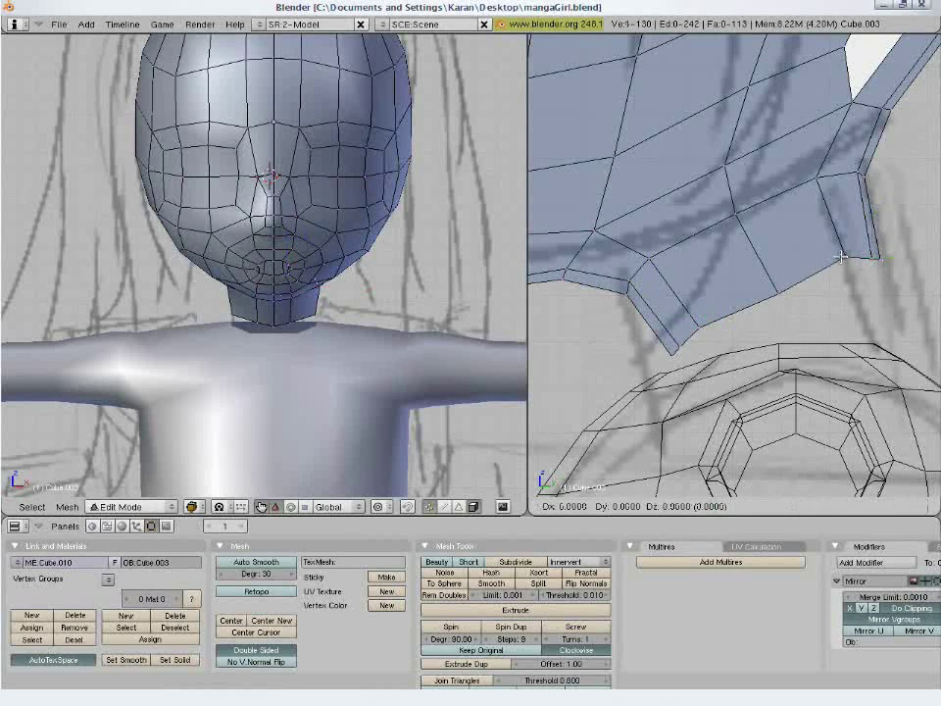
{"action": "left_click", "coordinate": [843, 257]}
Select the head and body objects together and join them into one mesh.
{"action": "key", "text": "Tab"}
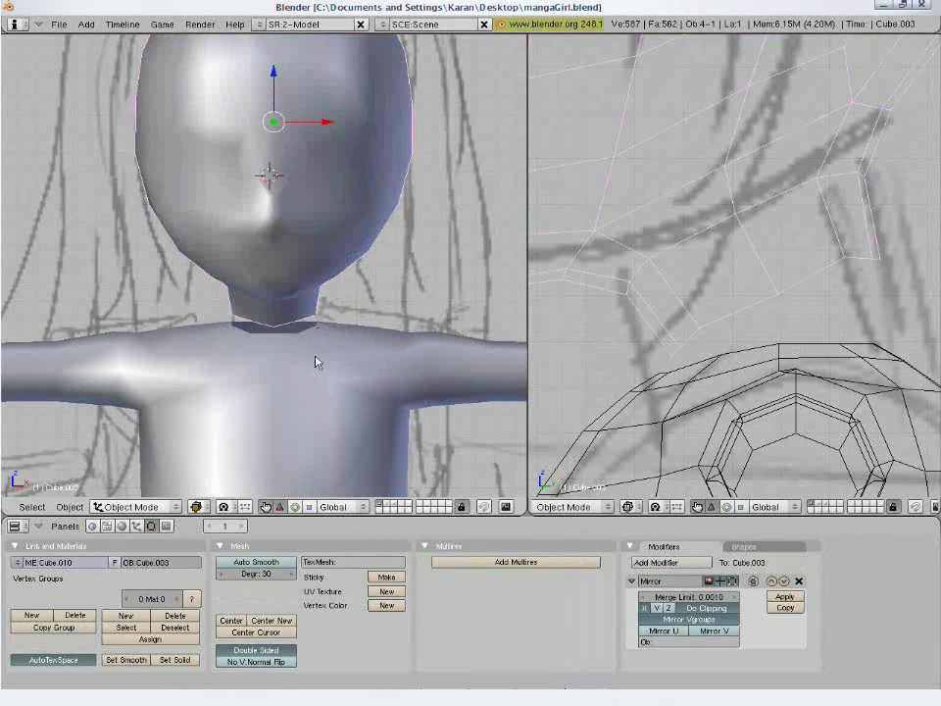
{"action": "right_click", "coordinate": [315, 363]}
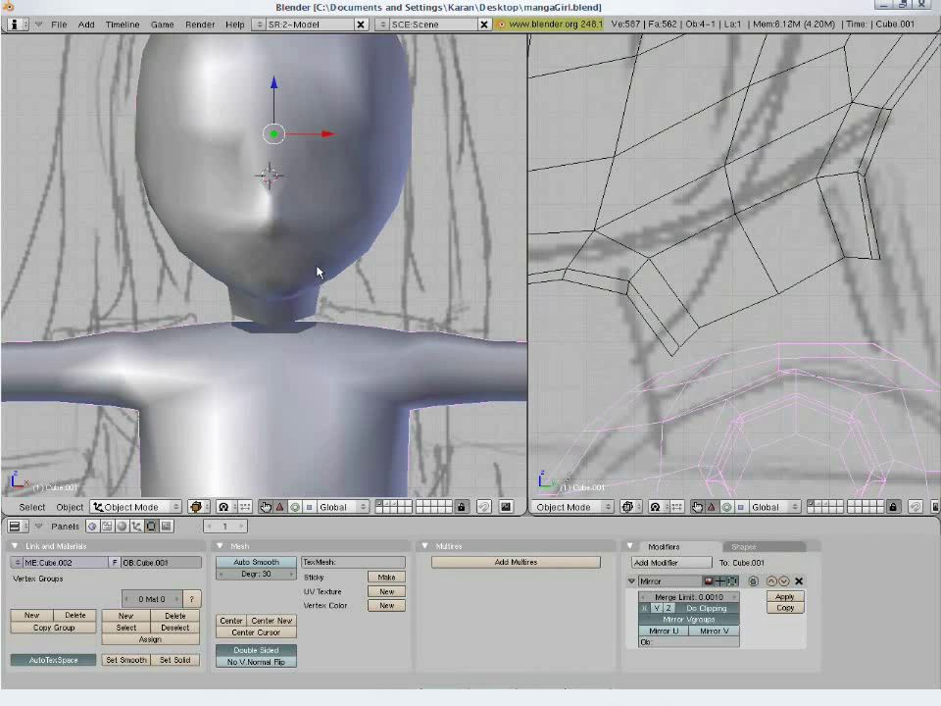
{"action": "right_click", "coordinate": [316, 273]}
{"action": "right_click", "coordinate": [356, 352]}
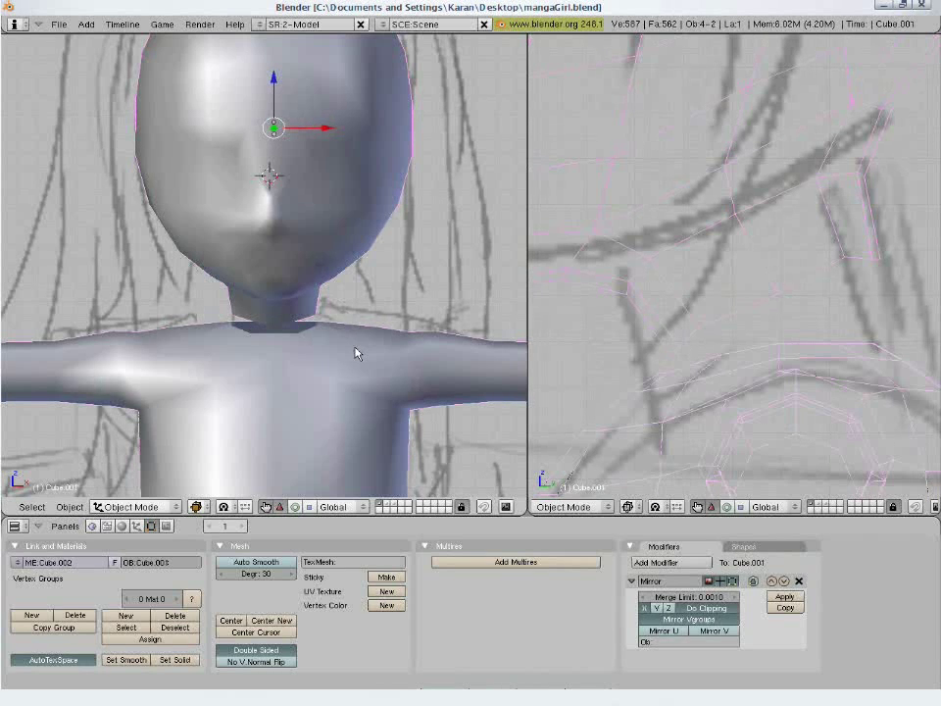
{"action": "key", "text": "ctrl+j"}
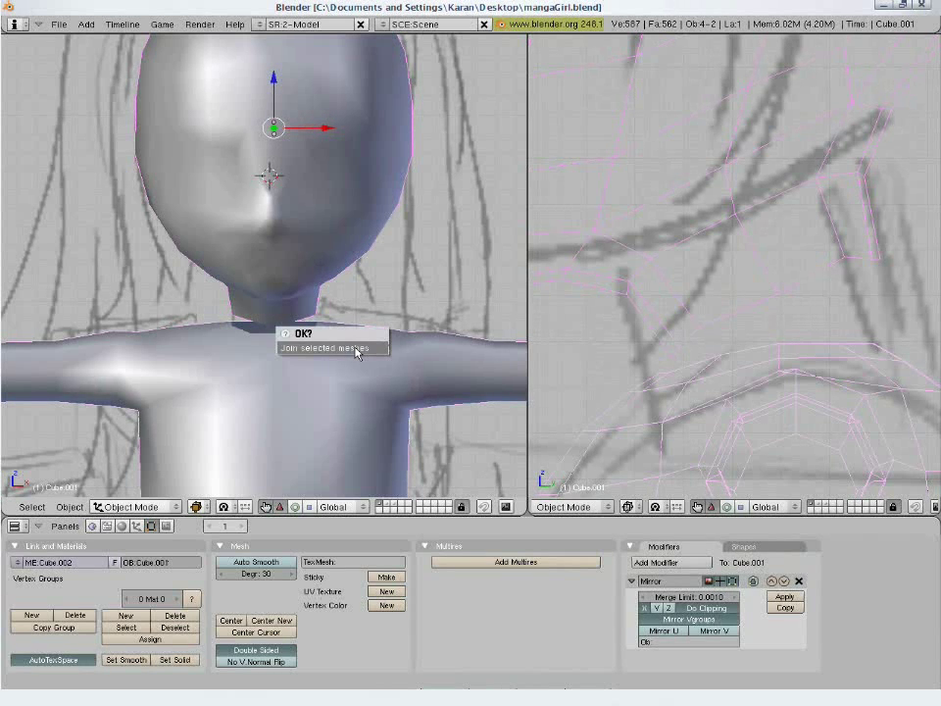
{"action": "left_click", "coordinate": [356, 350]}
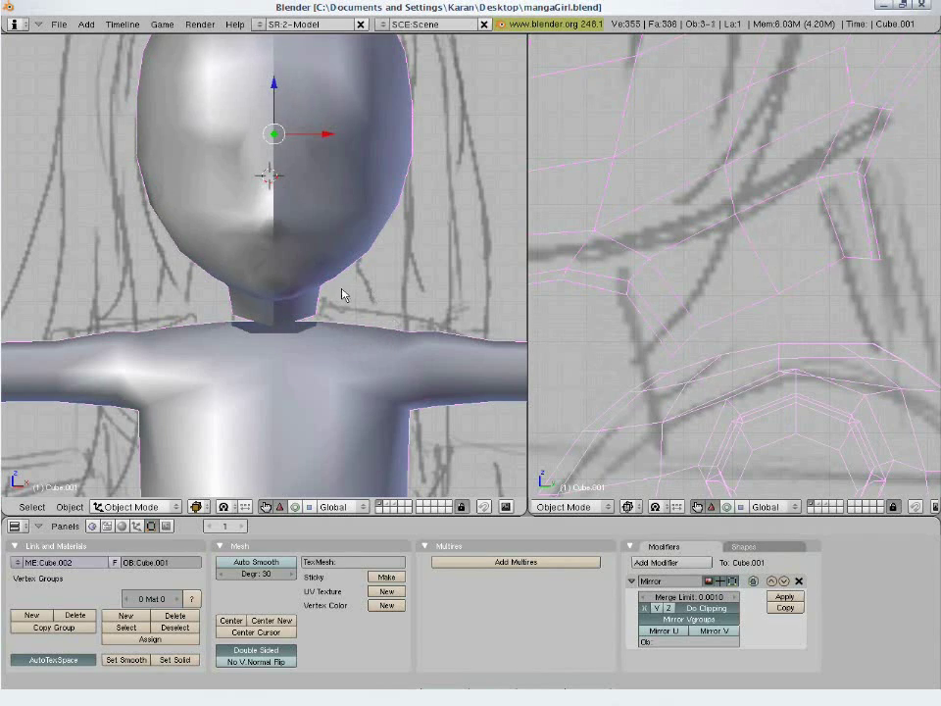
{"action": "key", "text": "Tab"}
{"action": "key", "text": "l"}
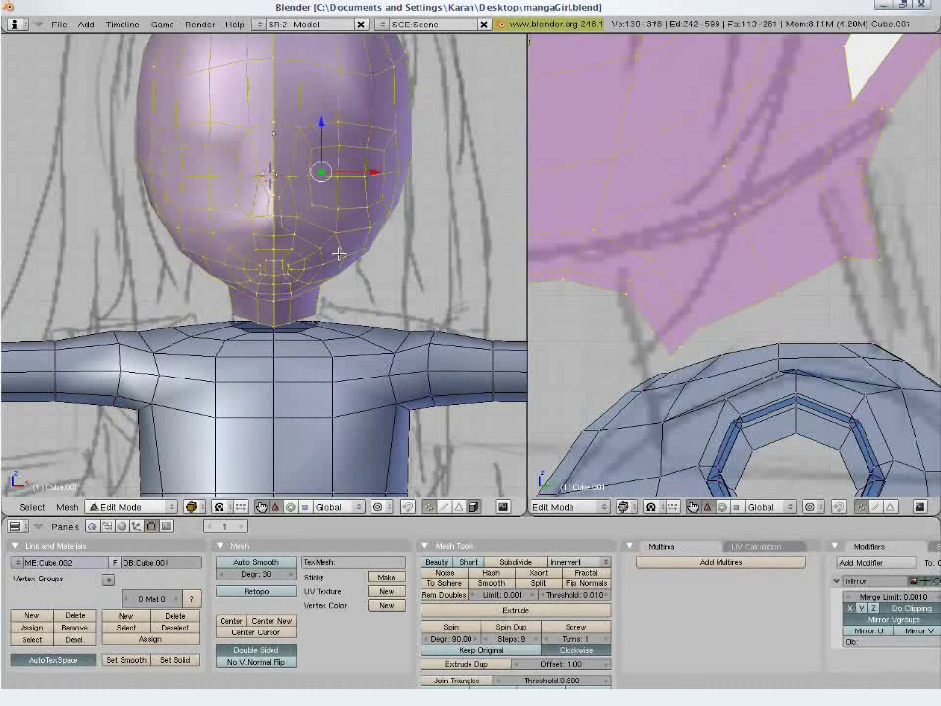
{"action": "key", "text": "g"}
{"action": "right_click", "coordinate": [360, 252]}
{"action": "key", "text": "g"}
{"action": "right_click", "coordinate": [359, 249]}
{"action": "key", "text": "Tab"}
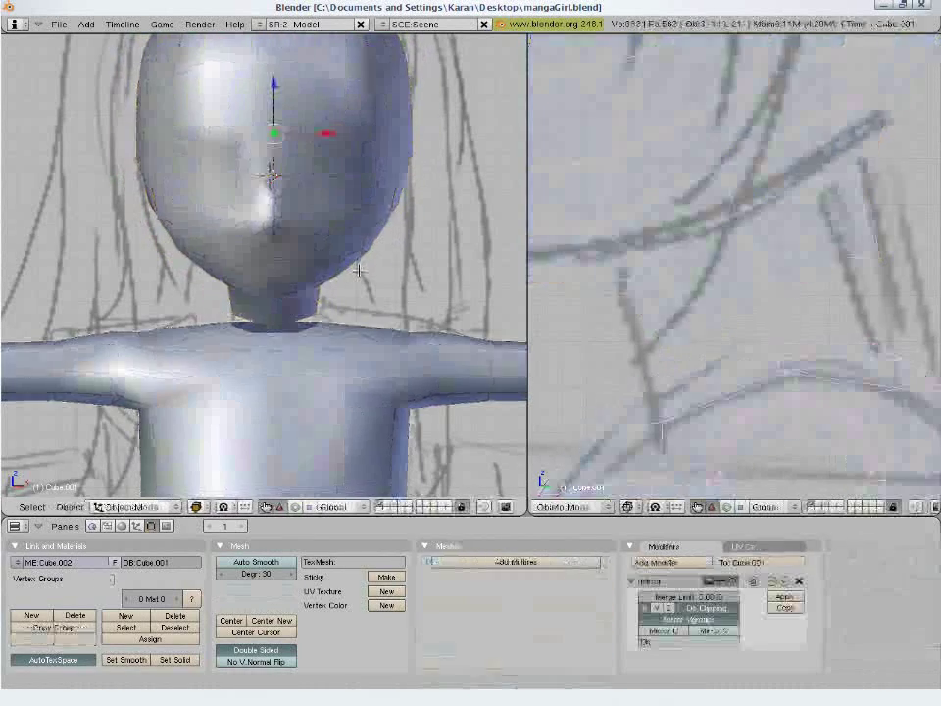
Select the neck's bottom edge loop and the body's neck-opening loop in turn to compare their vertex counts.
{"action": "key", "text": "Tab"}
{"action": "scroll", "coordinate": [333, 351], "scroll_direction": "up", "scroll_amount": 5}
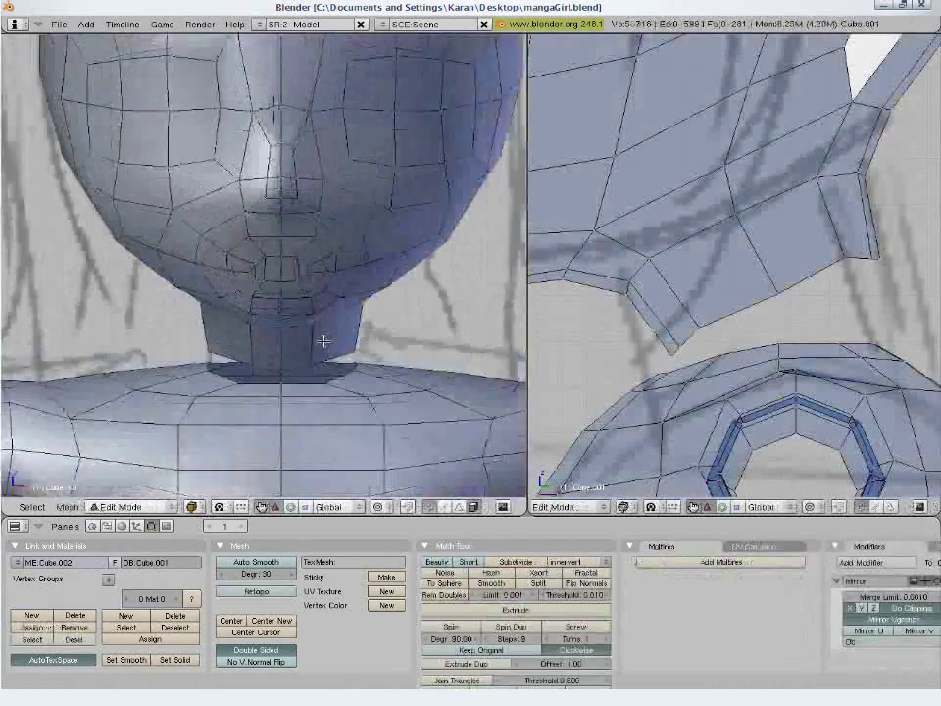
{"action": "middle_click_drag", "start_coordinate": [338, 357], "coordinate": [302, 203], "text": "shift"}
{"action": "scroll", "coordinate": [298, 245], "scroll_direction": "up", "scroll_amount": 2}
{"action": "key", "text": "a"}
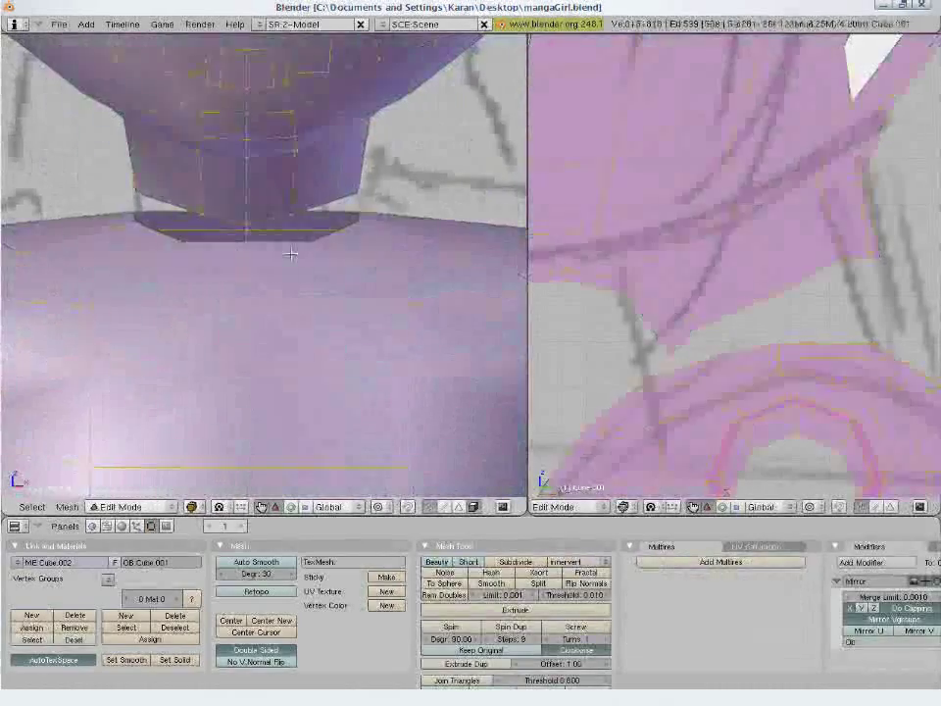
{"action": "middle_click_drag", "start_coordinate": [290, 262], "coordinate": [297, 301], "text": "shift"}
{"action": "key", "text": "a"}
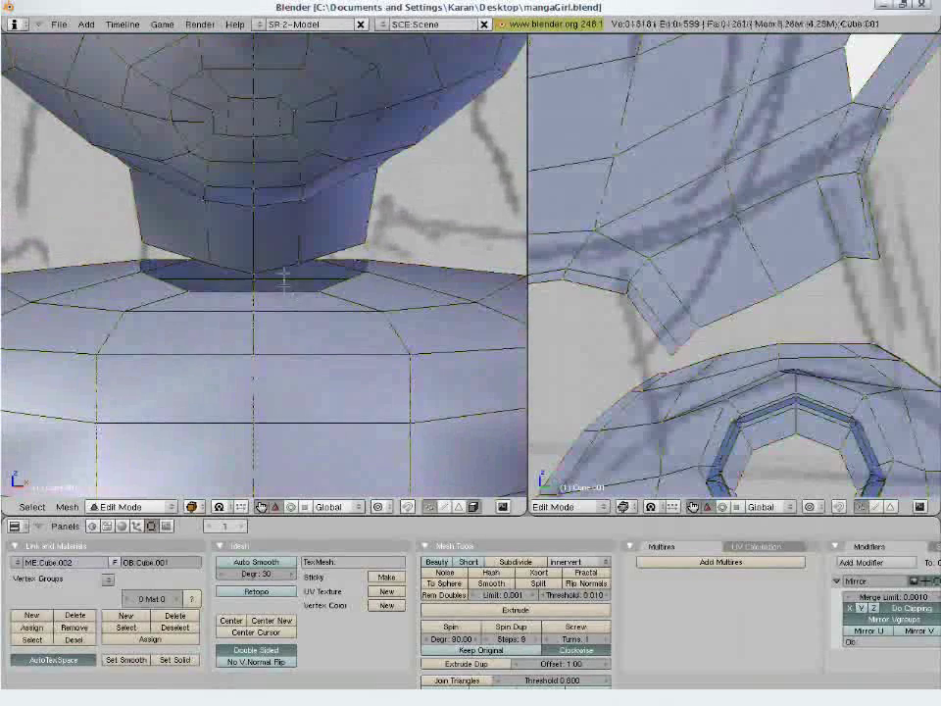
{"action": "right_click", "coordinate": [285, 262], "text": "alt"}
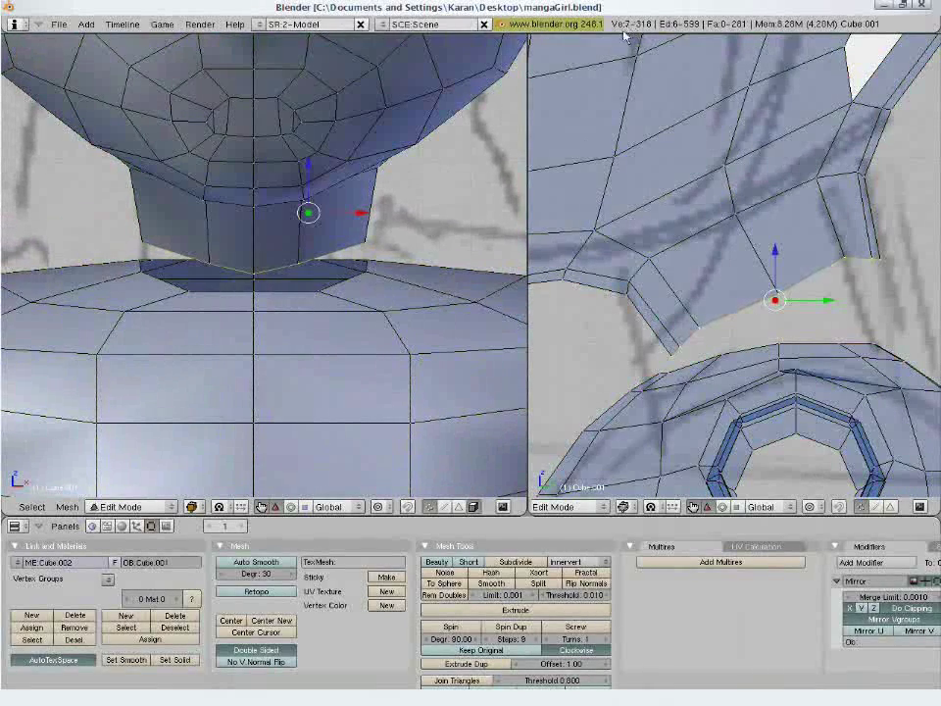
{"action": "key", "text": "a"}
{"action": "right_click", "coordinate": [292, 292], "text": "alt"}
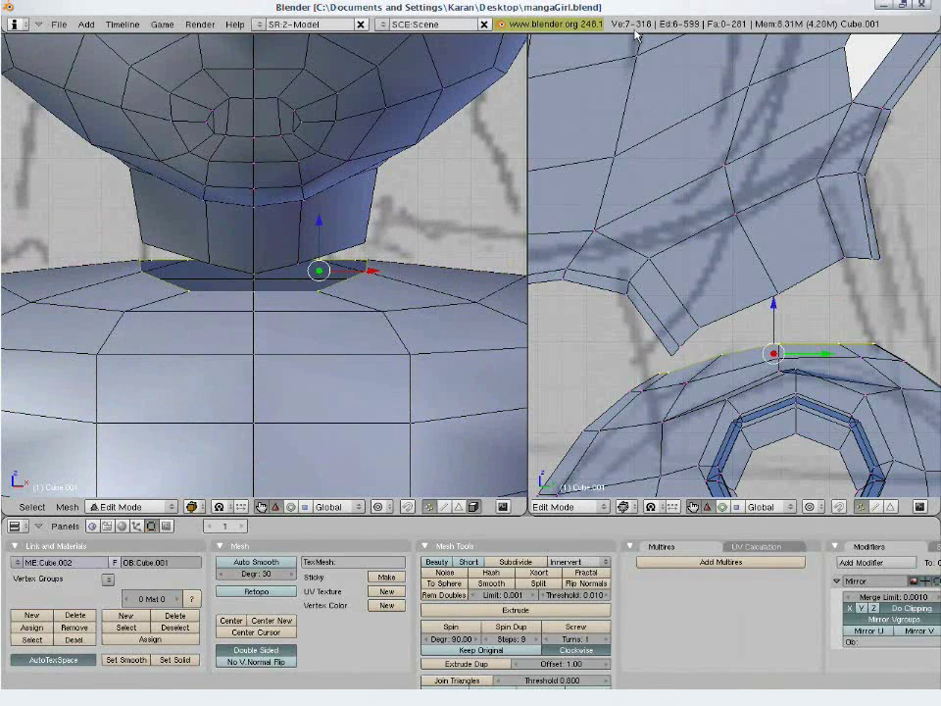
{"action": "key", "text": "a"}
Examine the gap between the neck rim and the body's opening from the side in a maximized view.
{"action": "middle_click_drag", "start_coordinate": [294, 237], "coordinate": [315, 292]}
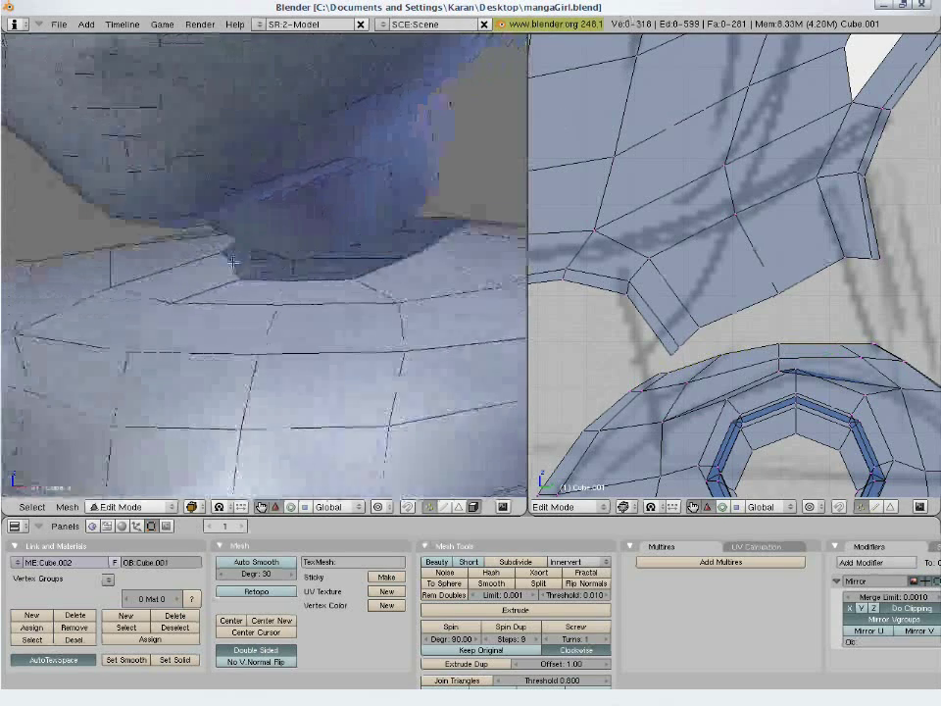
{"action": "key", "text": "KP_3"}
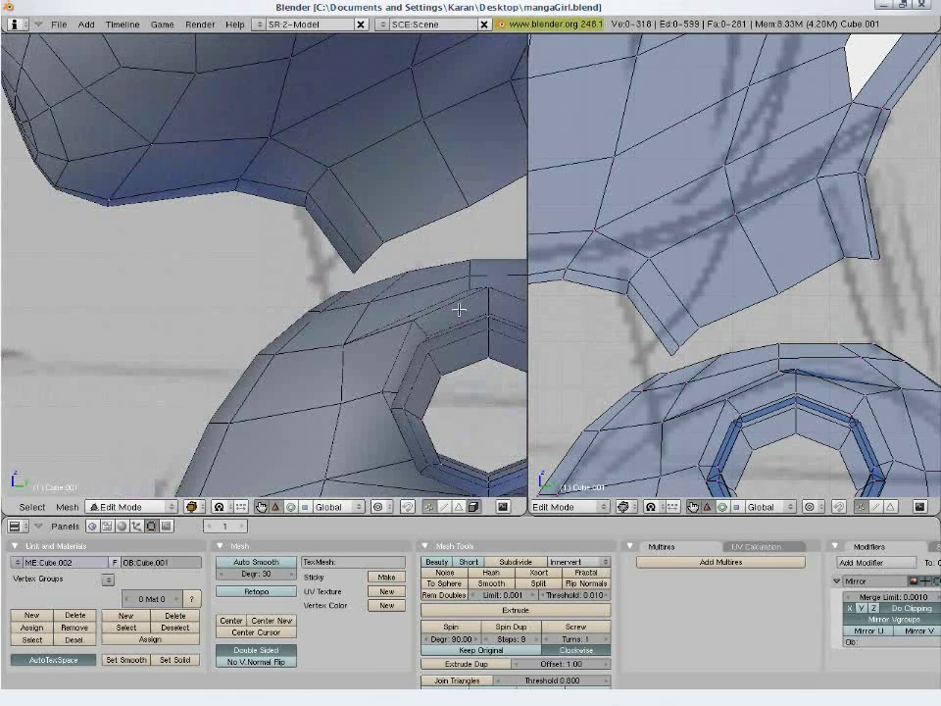
{"action": "key", "text": "shift+space"}
{"action": "scroll", "coordinate": [458, 310], "scroll_direction": "down", "scroll_amount": 2}
{"action": "middle_click_drag", "start_coordinate": [607, 327], "coordinate": [461, 375], "text": "shift"}
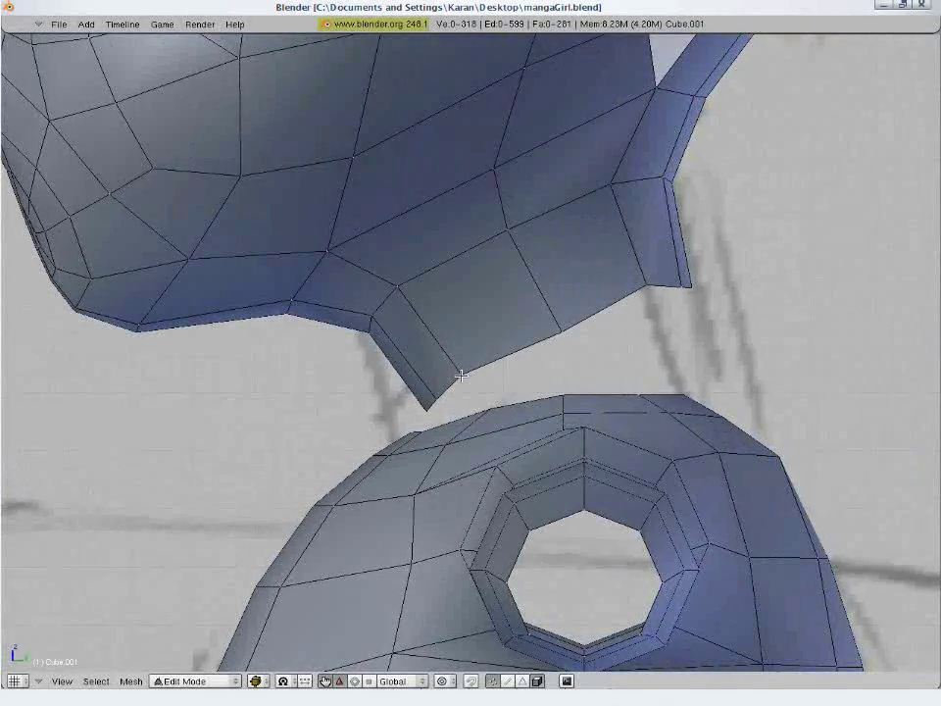
{"action": "key", "text": "ctrl+Up"}
{"action": "key", "text": "ctrl+Up"}
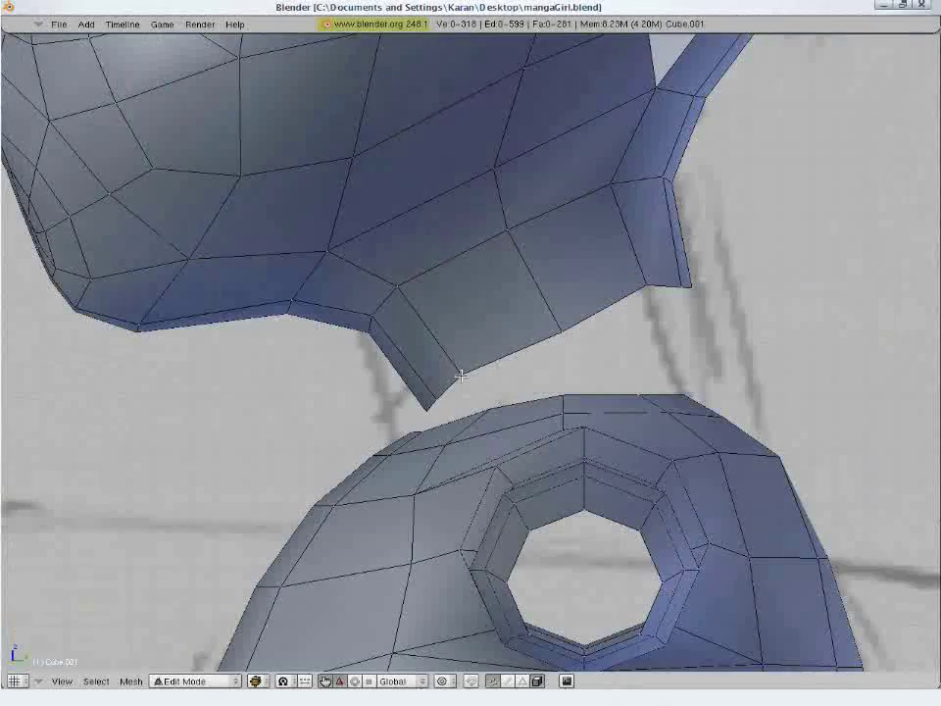
{"action": "key", "text": "ctrl+Up"}
{"action": "key", "text": "ctrl+Up"}
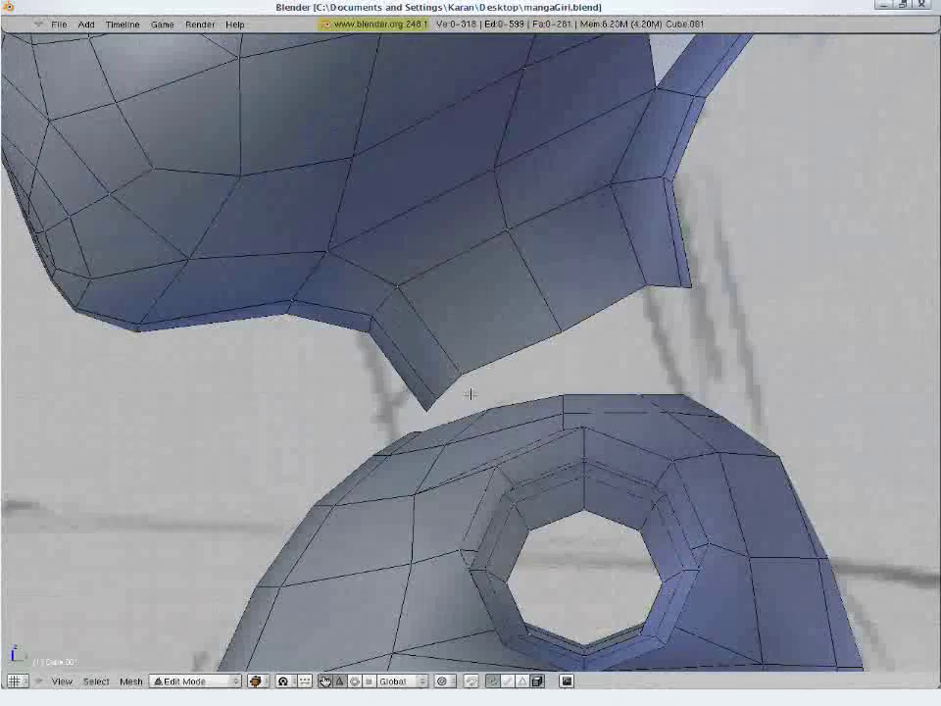
{"action": "mouse_move", "coordinate": [471, 394]}
{"action": "middle_mouse_down", "text": "shift"}
{"action": "mouse_move", "coordinate": [444, 373]}
{"action": "mouse_move", "coordinate": [464, 413]}
{"action": "mouse_move", "coordinate": [484, 423]}
{"action": "mouse_move", "coordinate": [574, 400]}
{"action": "mouse_move", "coordinate": [395, 428]}
{"action": "mouse_move", "coordinate": [505, 387]}
{"action": "mouse_move", "coordinate": [544, 384]}
{"action": "middle_mouse_up", "text": "shift"}
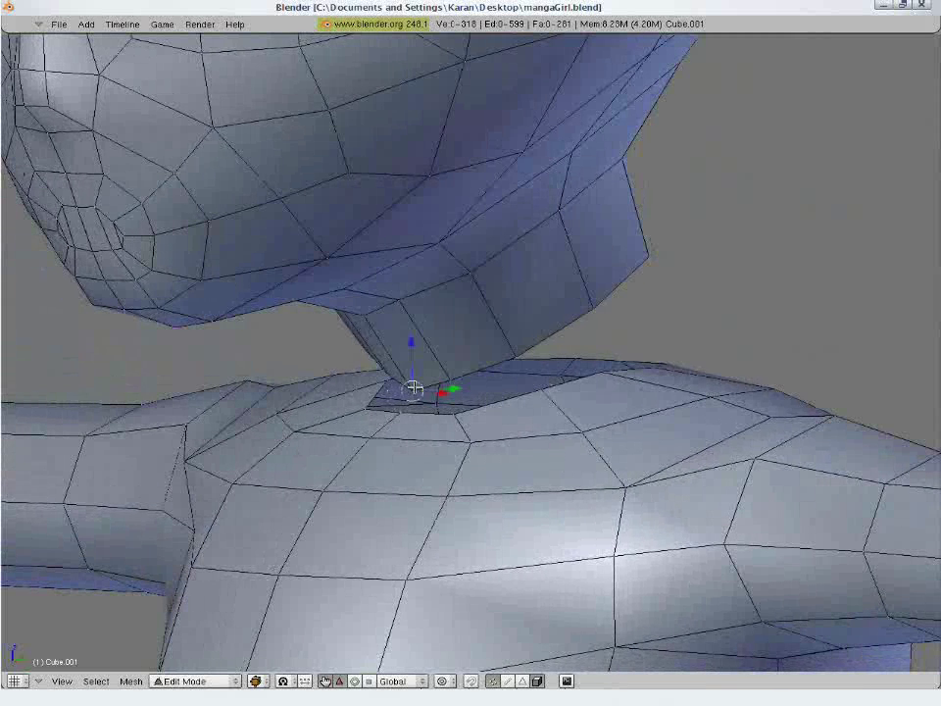
Try to close the neck gap by merging the front neck-rim vertices with their matching body vertices one pair at a time.
{"action": "key", "text": "alt+m"}
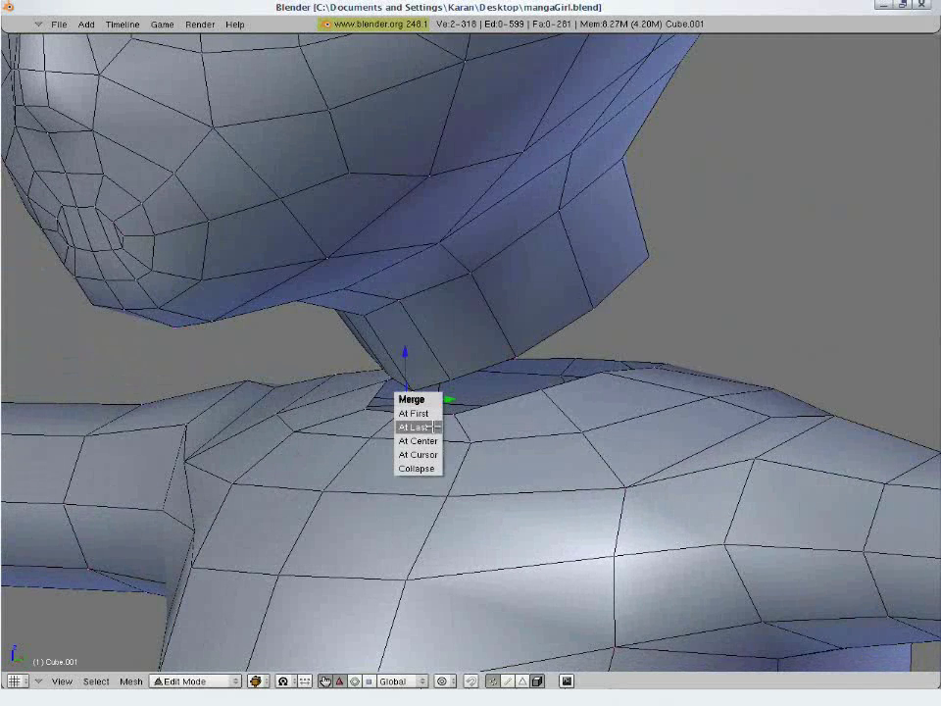
{"action": "left_click", "coordinate": [436, 427]}
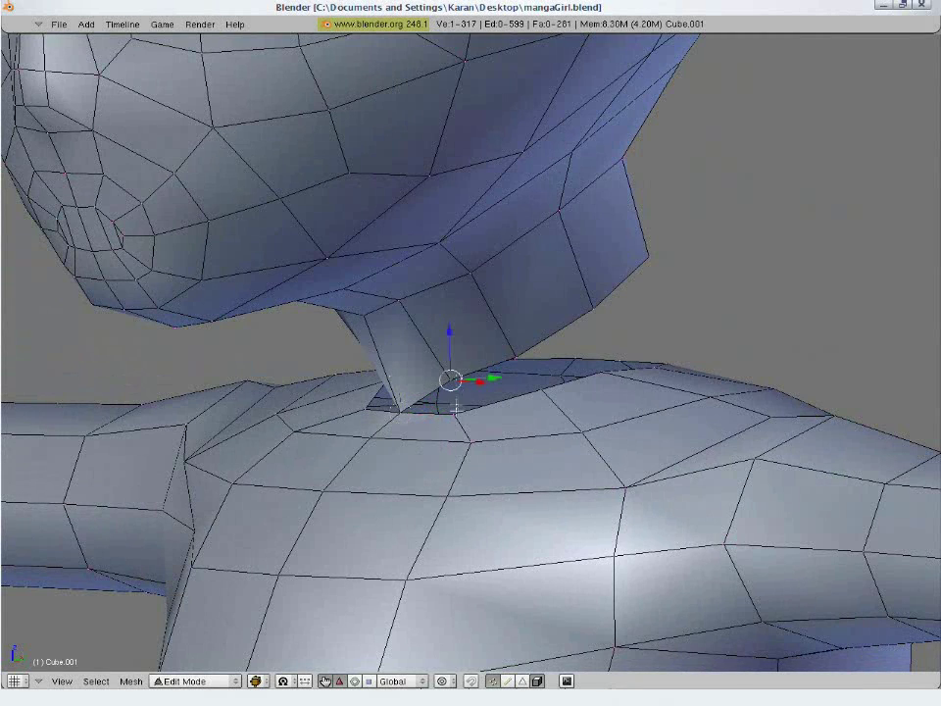
{"action": "key", "text": "alt+m"}
{"action": "left_click", "coordinate": [454, 417]}
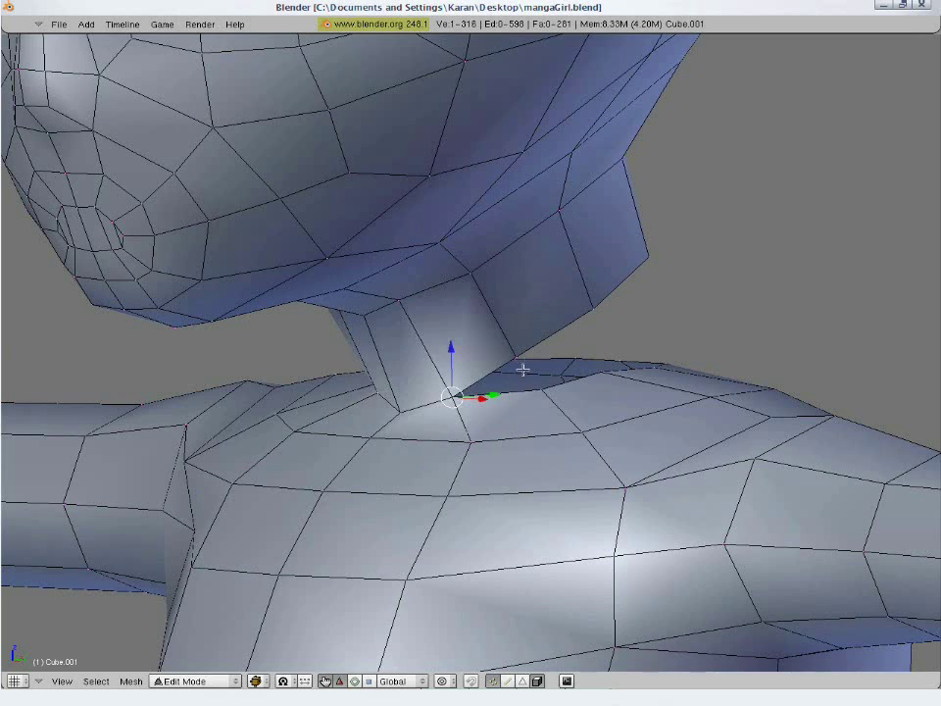
{"action": "middle_click_drag", "start_coordinate": [517, 355], "coordinate": [487, 416]}
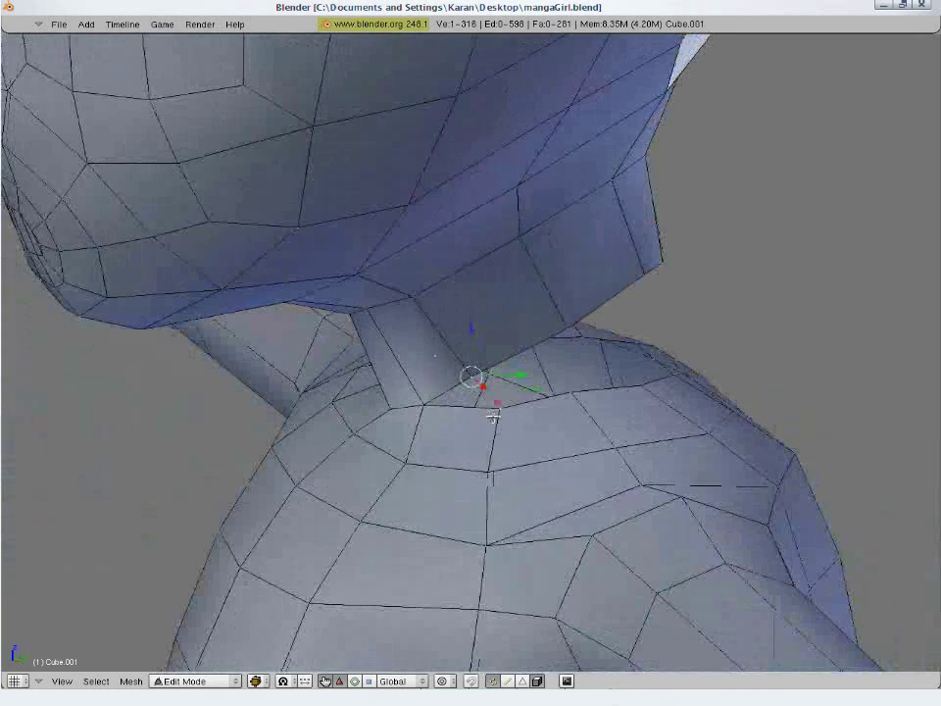
{"action": "right_click", "coordinate": [494, 416], "text": "shift"}
{"action": "key", "text": "alt+m"}
{"action": "left_click", "coordinate": [494, 417]}
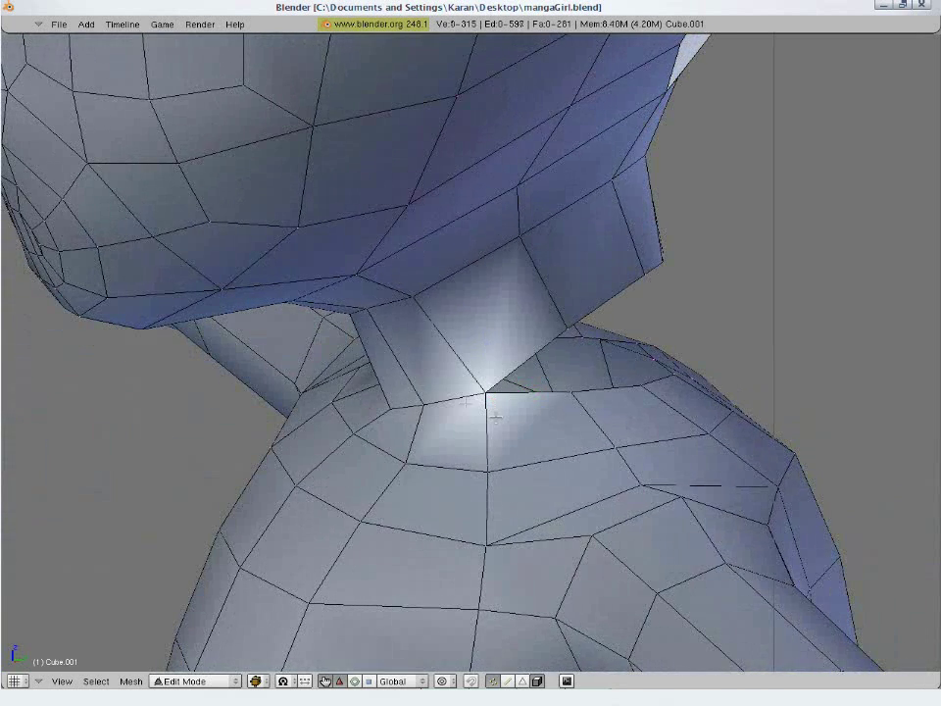
Undo the vertex merges between the neck rim and the body's opening.
{"action": "middle_click_drag", "start_coordinate": [465, 403], "coordinate": [498, 360]}
{"action": "key", "text": "ctrl+z"}
{"action": "key", "text": "ctrl+z"}
{"action": "key", "text": "ctrl+z"}
{"action": "key", "text": "ctrl+z"}
{"action": "key", "text": "ctrl+z"}
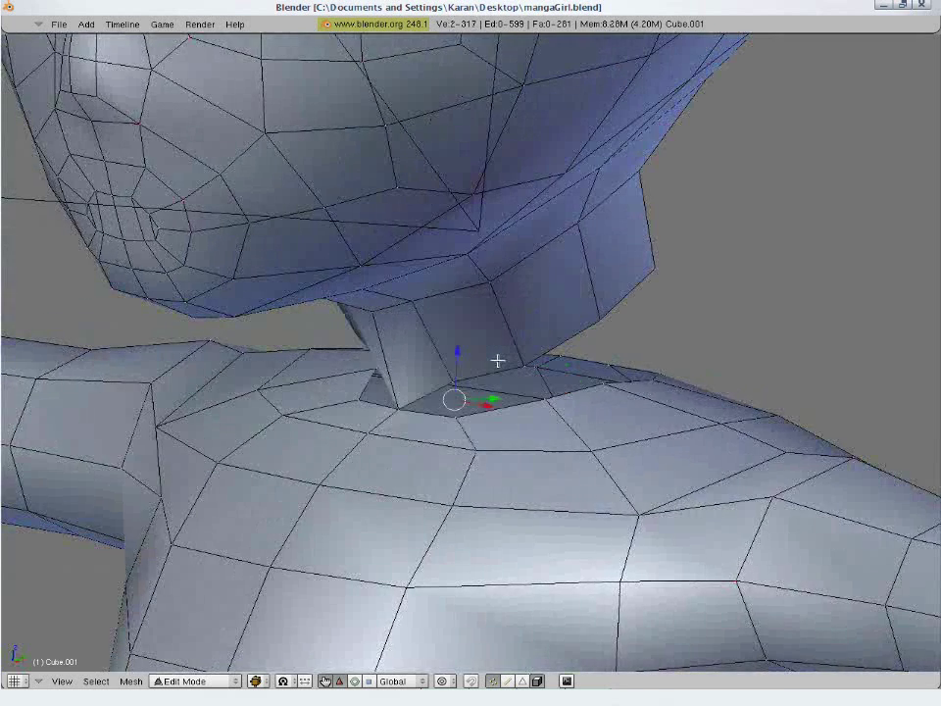
{"action": "key", "text": "ctrl+z"}
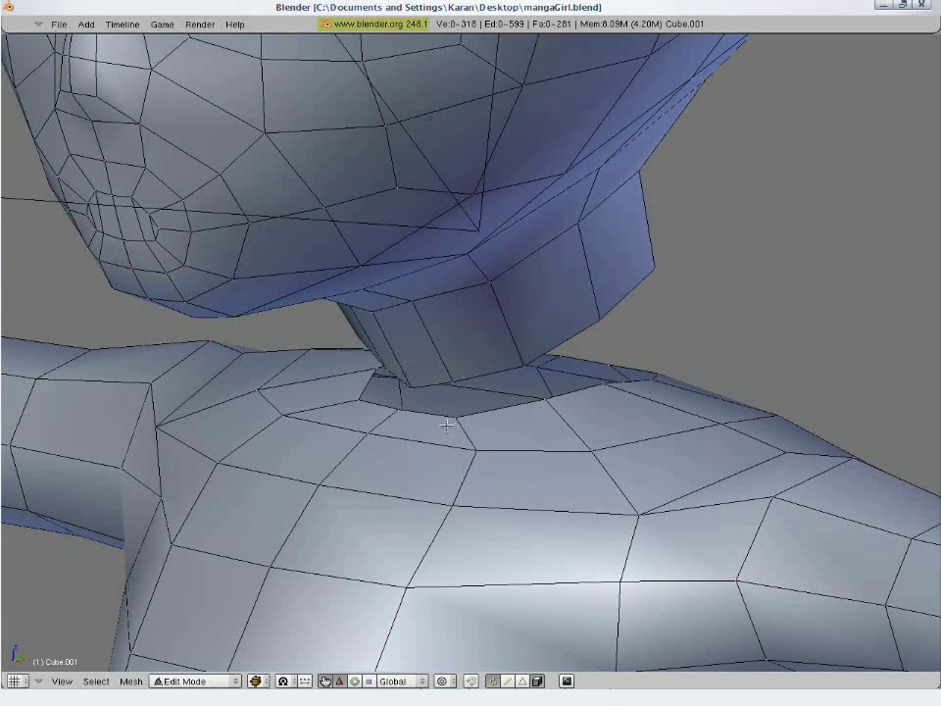
In edge select mode, create faces between the two frontmost neck-rim edges and the matching edges of the body's opening.
{"action": "left_click", "coordinate": [509, 681]}
{"action": "right_click", "coordinate": [431, 378], "text": "shift"}
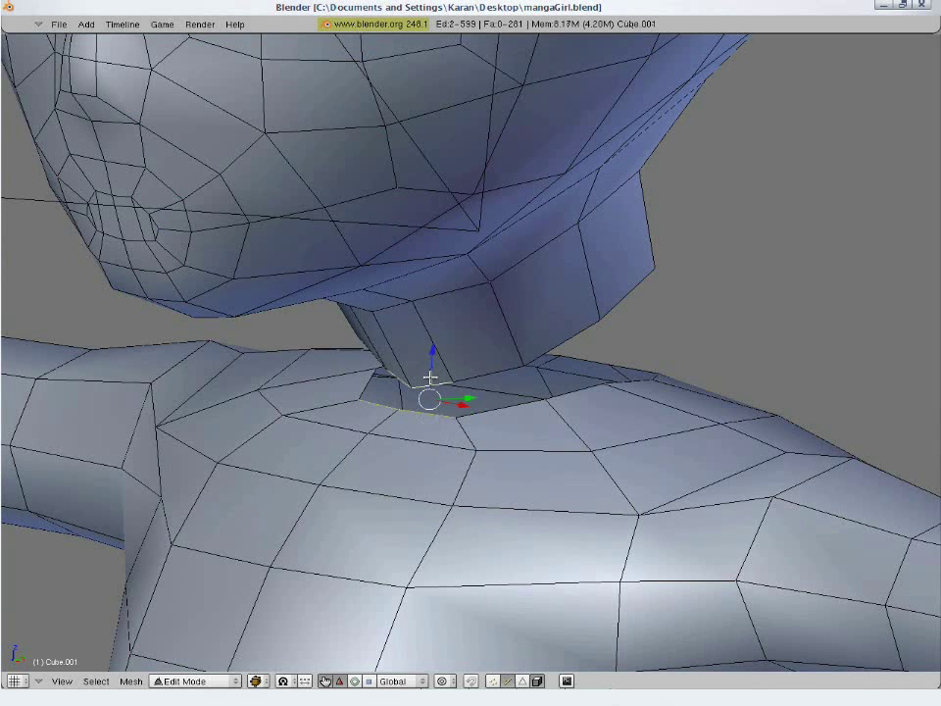
{"action": "key", "text": "f"}
{"action": "key", "text": "a"}
{"action": "right_click", "coordinate": [493, 372]}
{"action": "right_click", "coordinate": [503, 406], "text": "shift"}
{"action": "key", "text": "f"}
{"action": "key", "text": "a"}
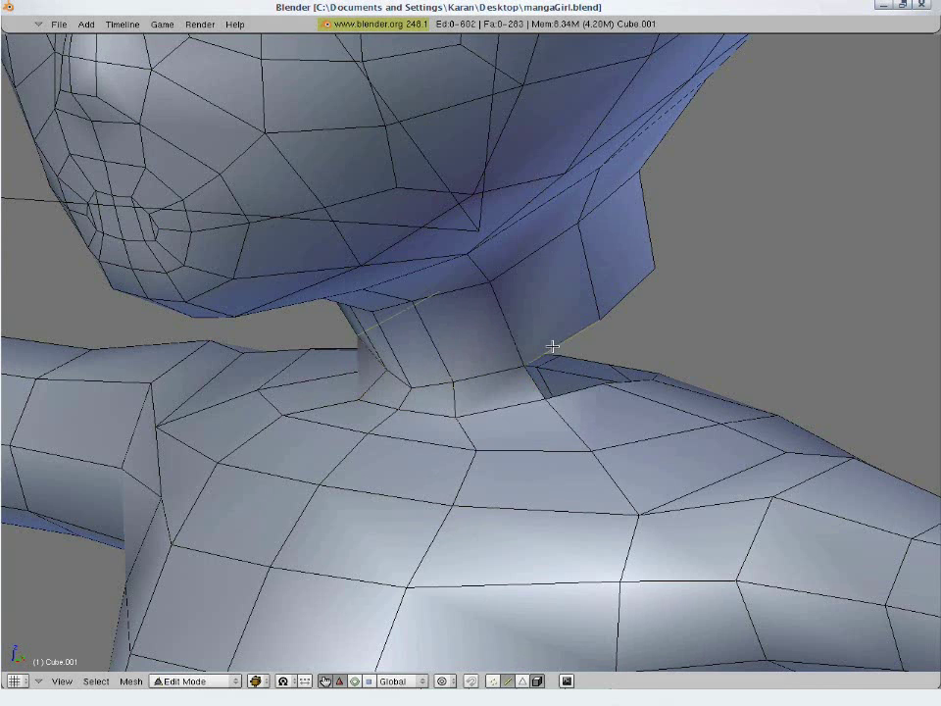
Bridge the next two neck-rim edges along the side to the body's opening with faces.
{"action": "right_click", "coordinate": [553, 346]}
{"action": "right_click", "coordinate": [586, 394], "text": "shift"}
{"action": "key", "text": "f"}
{"action": "key", "text": "a"}
{"action": "middle_click_drag", "start_coordinate": [629, 343], "coordinate": [591, 338]}
{"action": "right_click", "coordinate": [591, 307]}
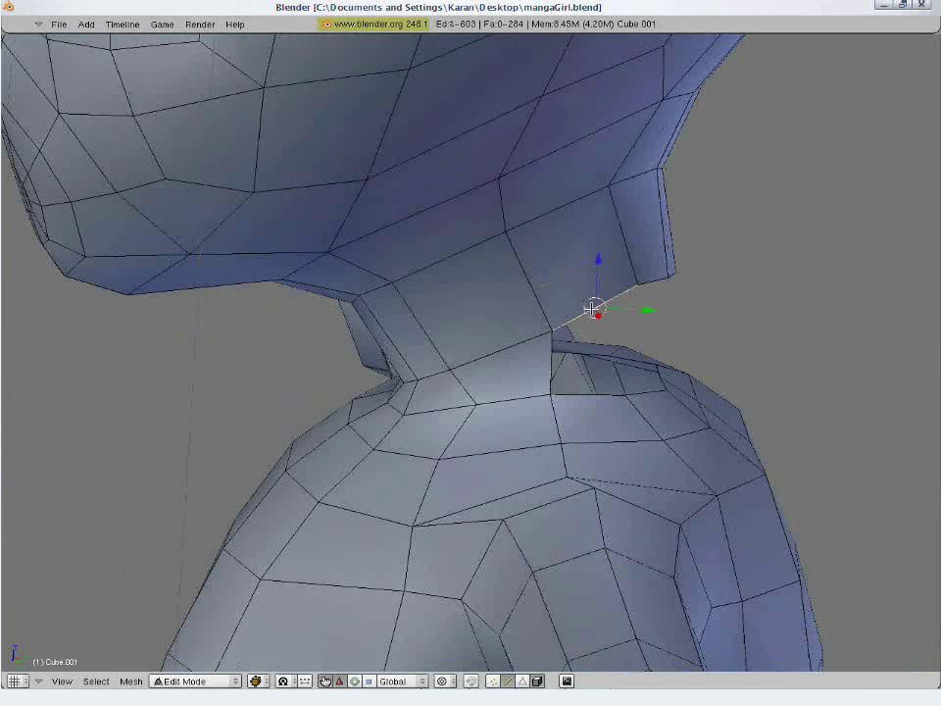
{"action": "right_click", "coordinate": [595, 395], "text": "shift"}
{"action": "key", "text": "a"}
{"action": "right_click", "coordinate": [597, 314]}
{"action": "right_click", "coordinate": [591, 401], "text": "shift"}
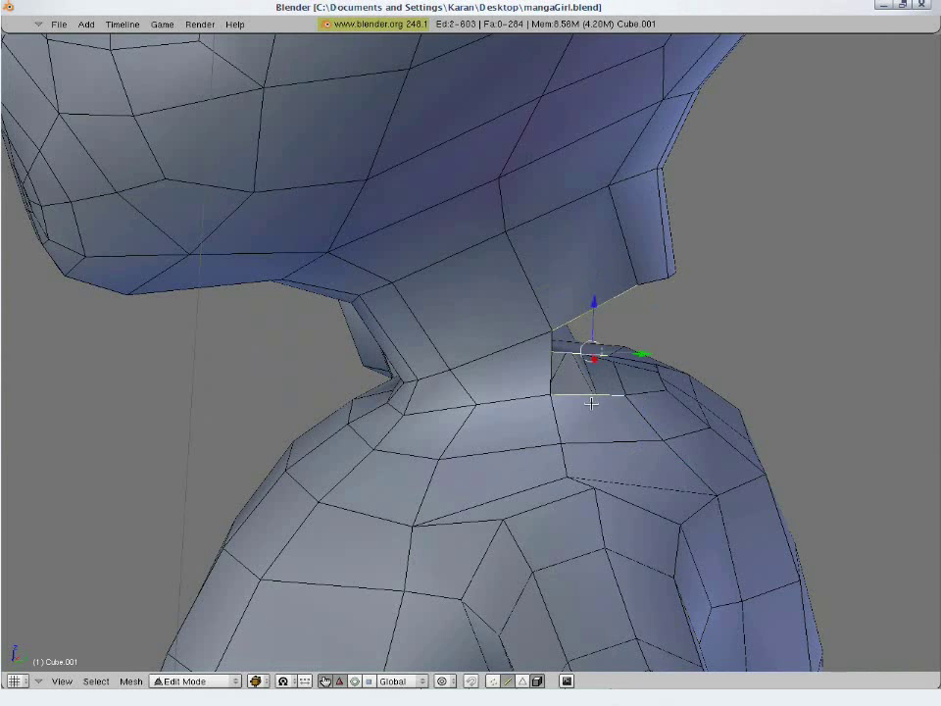
{"action": "key", "text": "f"}
{"action": "key", "text": "a"}
Close the remaining gap at the back of the neck with two faces between the rim and body edges.
{"action": "middle_click_drag", "start_coordinate": [603, 329], "coordinate": [483, 344]}
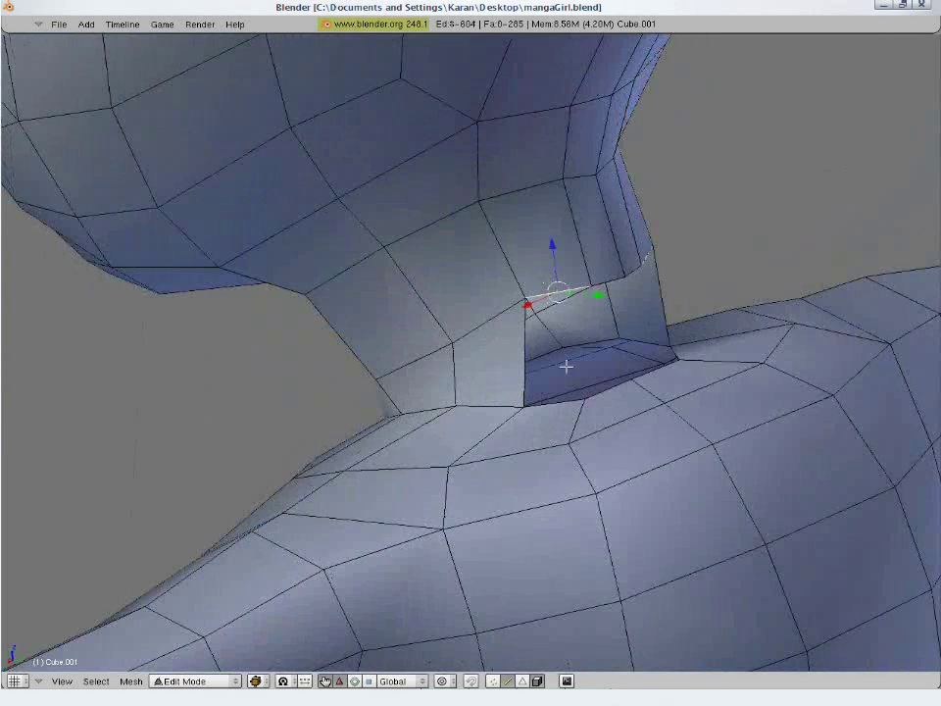
{"action": "key", "text": "f"}
{"action": "key", "text": "a"}
{"action": "middle_click_drag", "start_coordinate": [630, 441], "coordinate": [549, 311]}
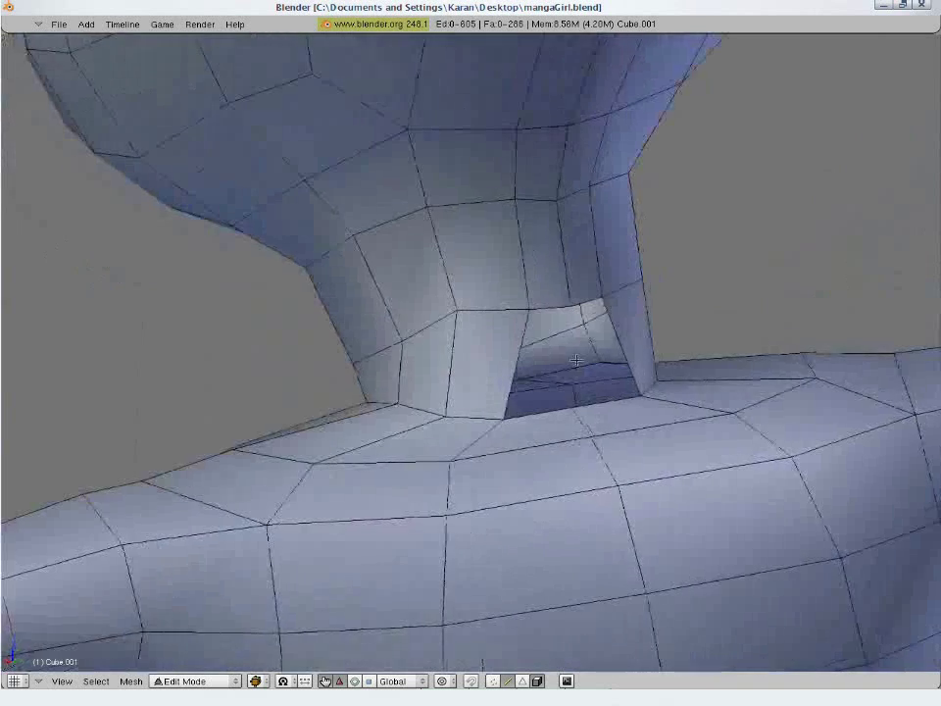
{"action": "right_click", "coordinate": [552, 310]}
{"action": "right_click", "coordinate": [536, 420], "text": "shift"}
{"action": "key", "text": "f"}
{"action": "key", "text": "a"}
Delete the edge loop at the old neck rim so single faces run from the upper neck to the body.
{"action": "scroll", "coordinate": [537, 420], "scroll_direction": "down", "scroll_amount": 2}
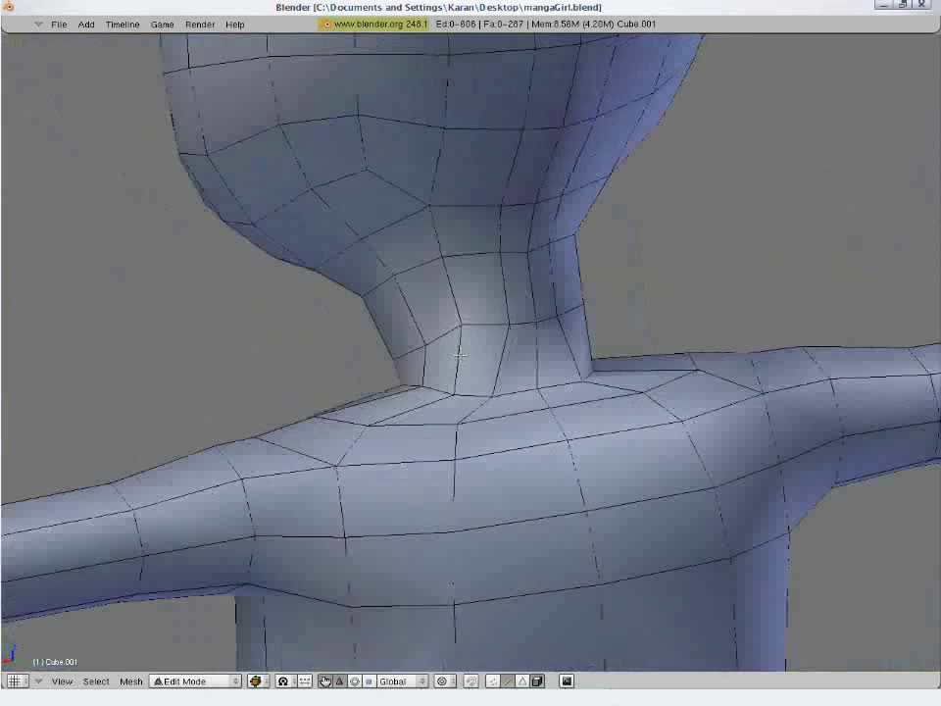
{"action": "middle_click_drag", "start_coordinate": [520, 337], "coordinate": [630, 335]}
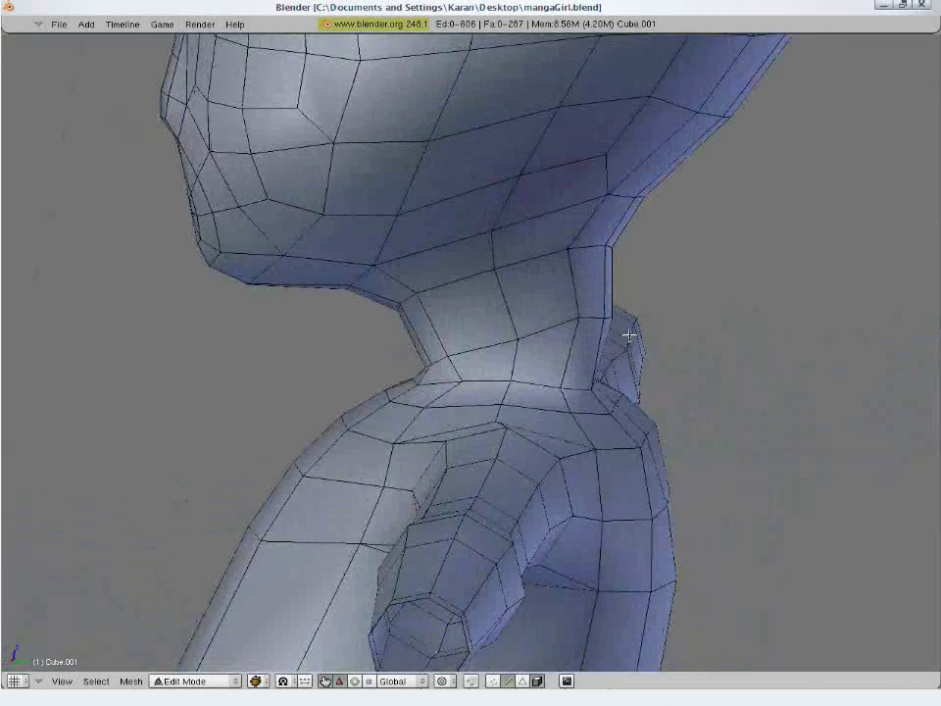
{"action": "key", "text": "KP_3"}
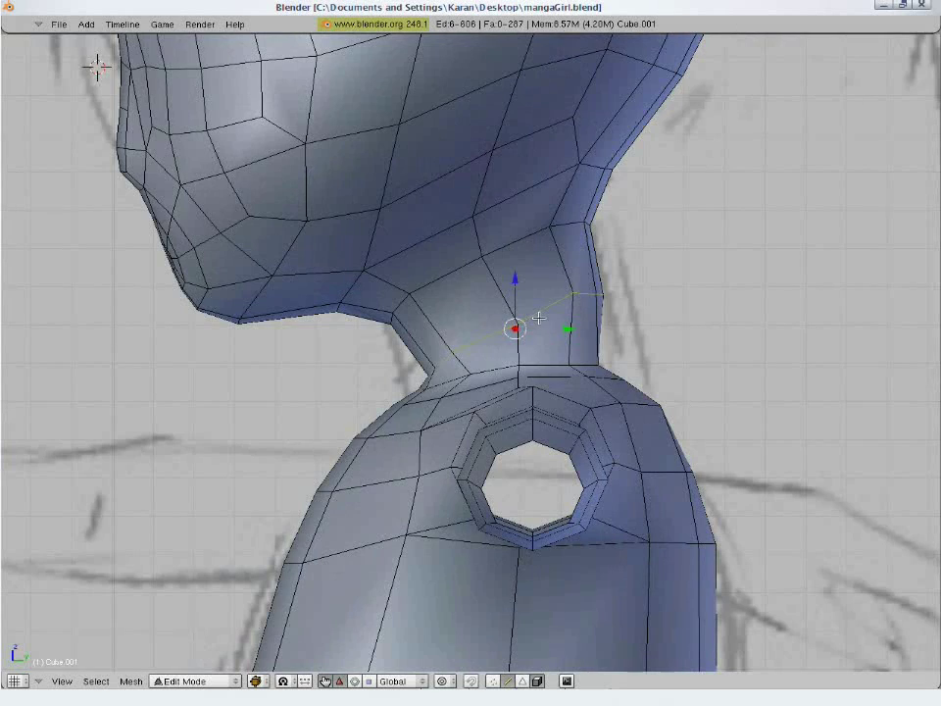
{"action": "key", "text": "x"}
{"action": "left_click", "coordinate": [532, 399]}
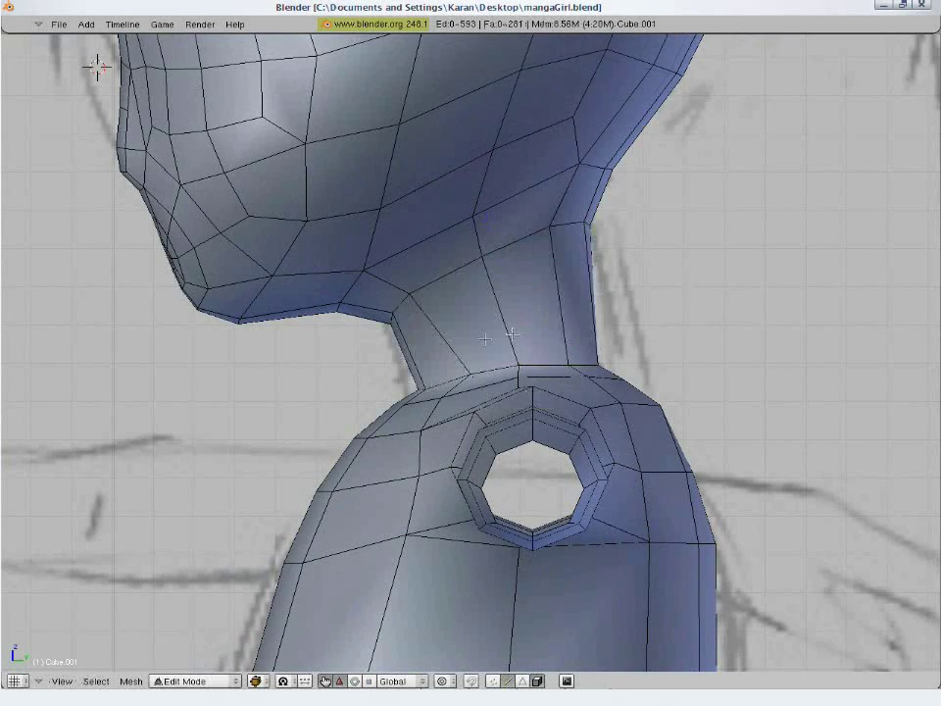
In side view, shift the rear edge at the neck's base slightly backward and adjust the edge at the upper nape.
{"action": "mouse_move", "coordinate": [511, 333]}
{"action": "middle_mouse_down"}
{"action": "mouse_move", "coordinate": [347, 359]}
{"action": "mouse_move", "coordinate": [477, 372]}
{"action": "mouse_move", "coordinate": [502, 352]}
{"action": "middle_mouse_up"}
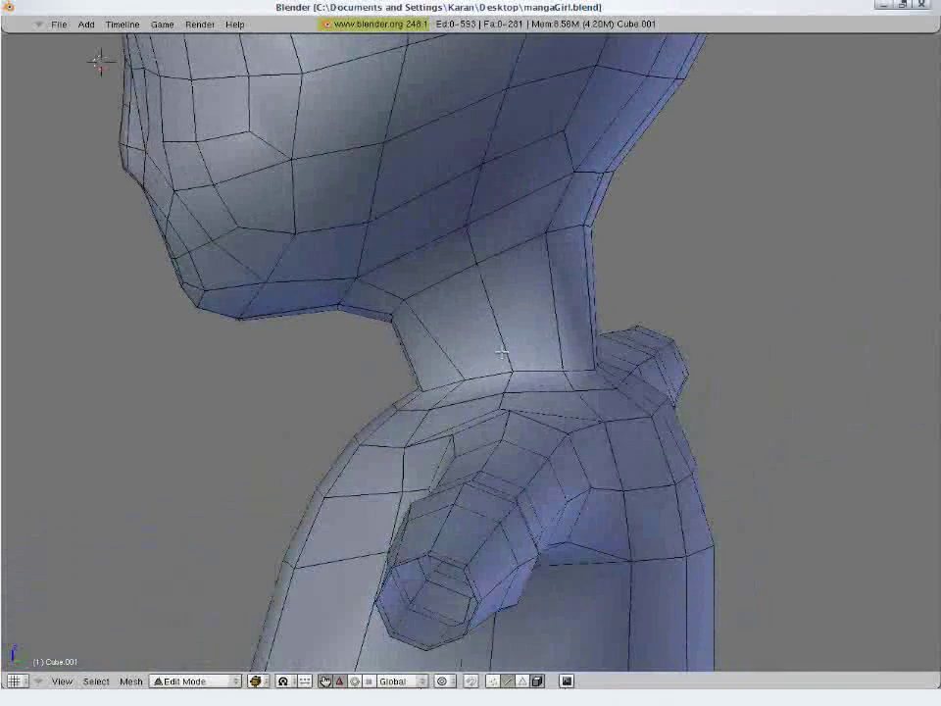
{"action": "middle_click_drag", "start_coordinate": [587, 375], "coordinate": [504, 384]}
{"action": "right_click", "coordinate": [579, 384]}
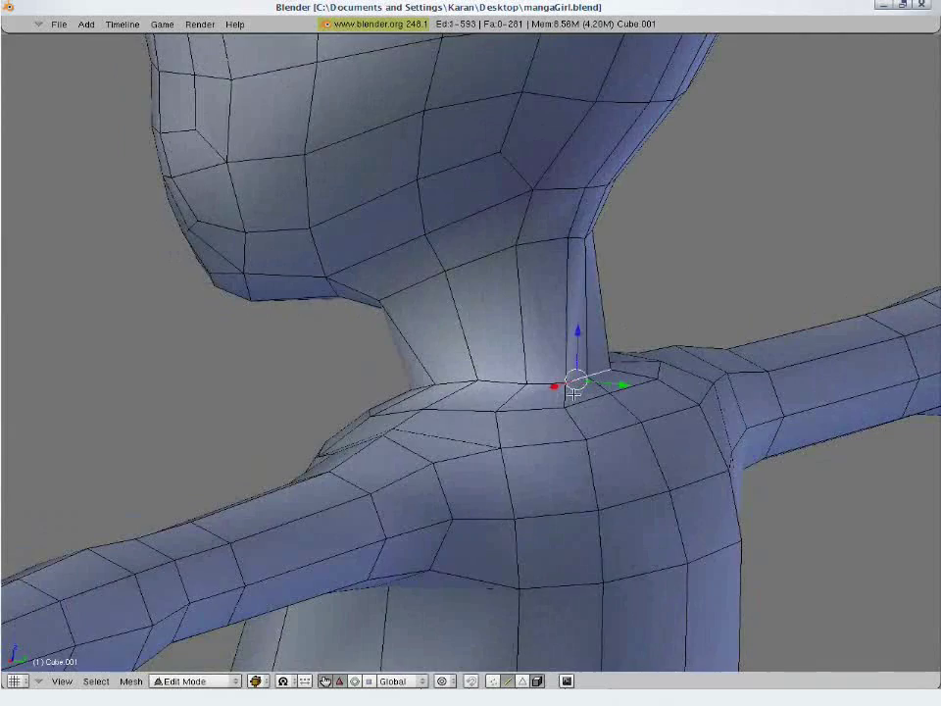
{"action": "key", "text": "KP_3"}
{"action": "key", "text": "g"}
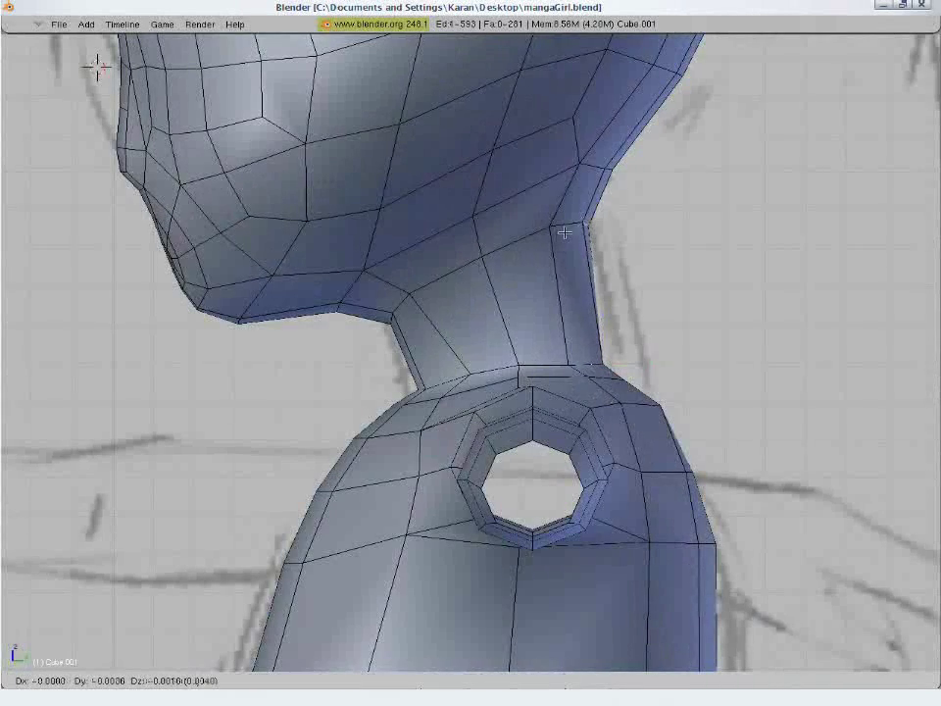
{"action": "left_click", "coordinate": [535, 252]}
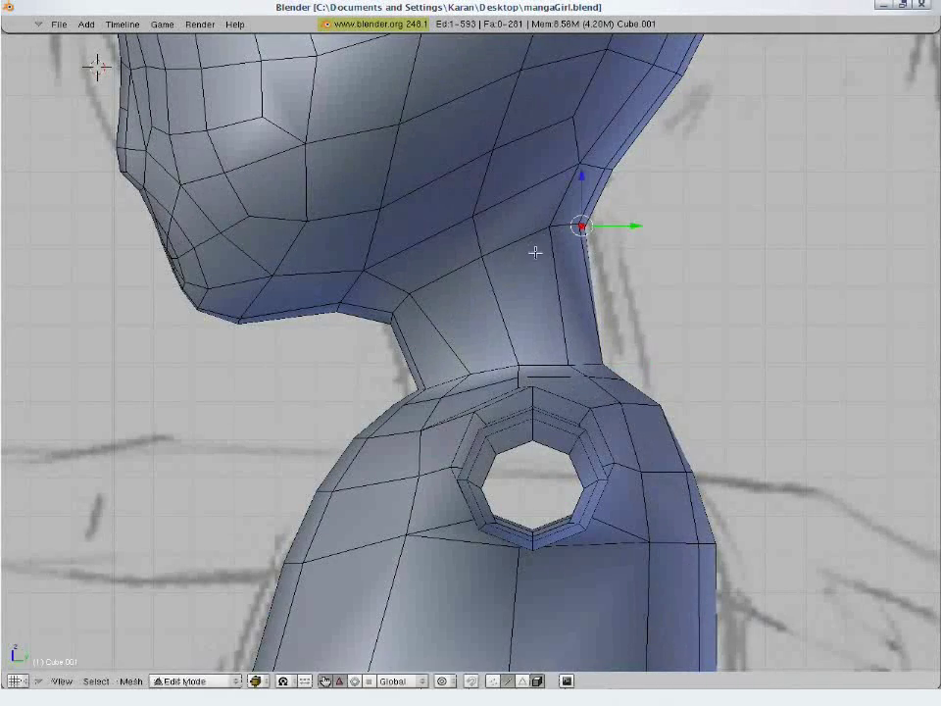
Move and scale the front edge of the neck's base so its side end sits slightly farther forward and lower.
{"action": "key", "text": "g"}
{"action": "left_click", "coordinate": [441, 379]}
{"action": "key", "text": "s"}
{"action": "left_click", "coordinate": [463, 380]}
{"action": "key", "text": "g"}
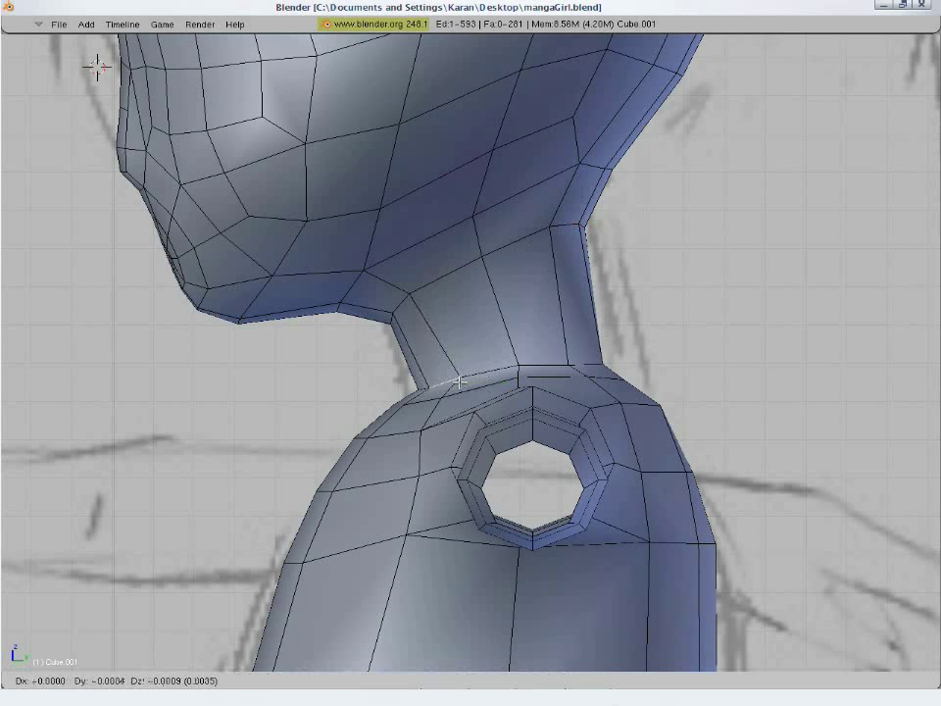
{"action": "left_click", "coordinate": [441, 383]}
{"action": "key", "text": "a"}
Lengthen the side edge of the neck's base toward the front by moving and scaling it.
{"action": "key", "text": "g"}
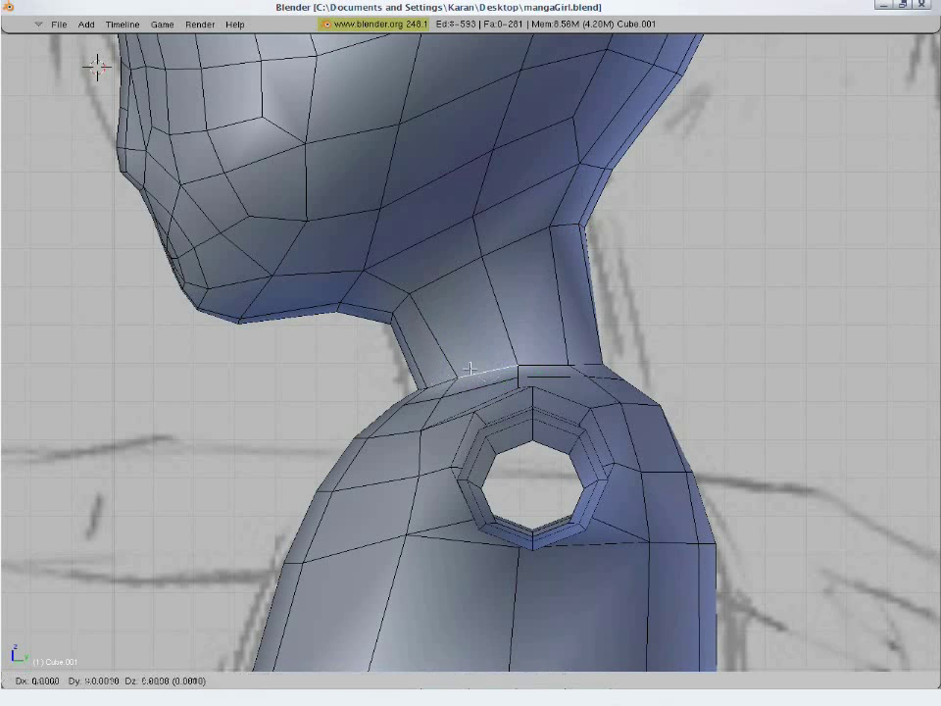
{"action": "left_click", "coordinate": [470, 371]}
{"action": "key", "text": "s"}
{"action": "left_click", "coordinate": [530, 369]}
{"action": "key", "text": "a"}
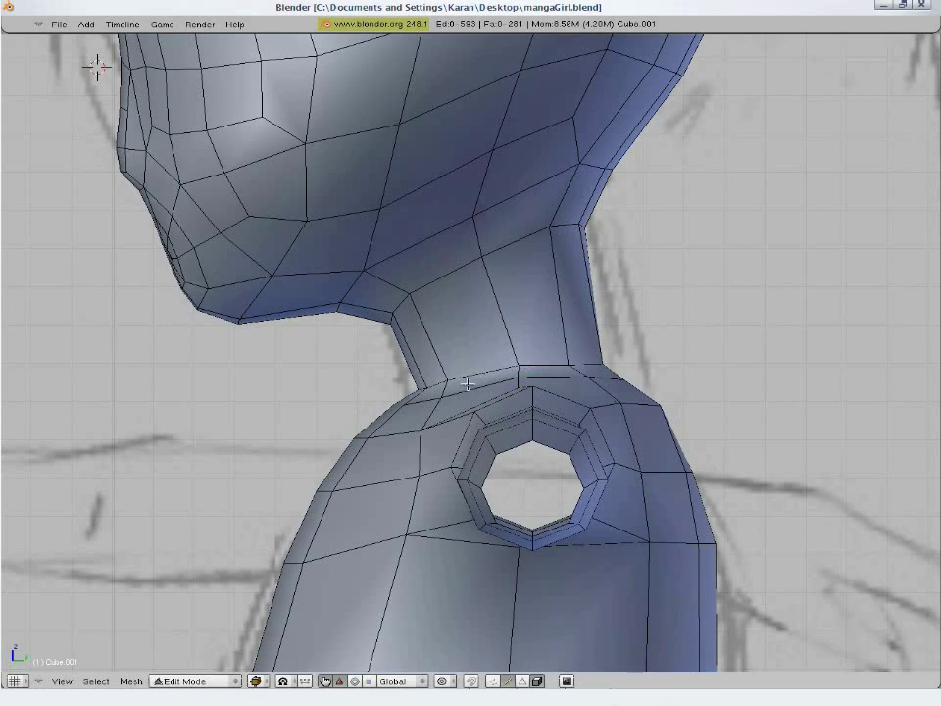
In vertex select mode, pull the front-side vertex at the neck's base slightly outward to round the neck.
{"action": "scroll", "coordinate": [465, 381], "scroll_direction": "down", "scroll_amount": 2}
{"action": "middle_click_drag", "start_coordinate": [451, 378], "coordinate": [599, 354]}
{"action": "scroll", "coordinate": [549, 372], "scroll_direction": "up", "scroll_amount": 3}
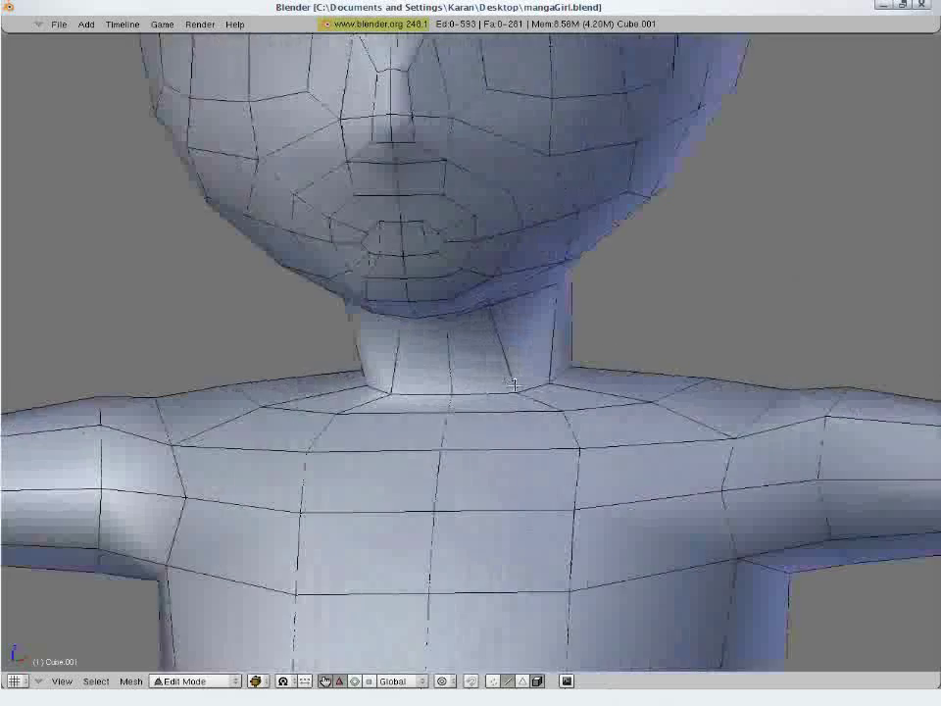
{"action": "middle_click_drag", "start_coordinate": [514, 393], "coordinate": [470, 431]}
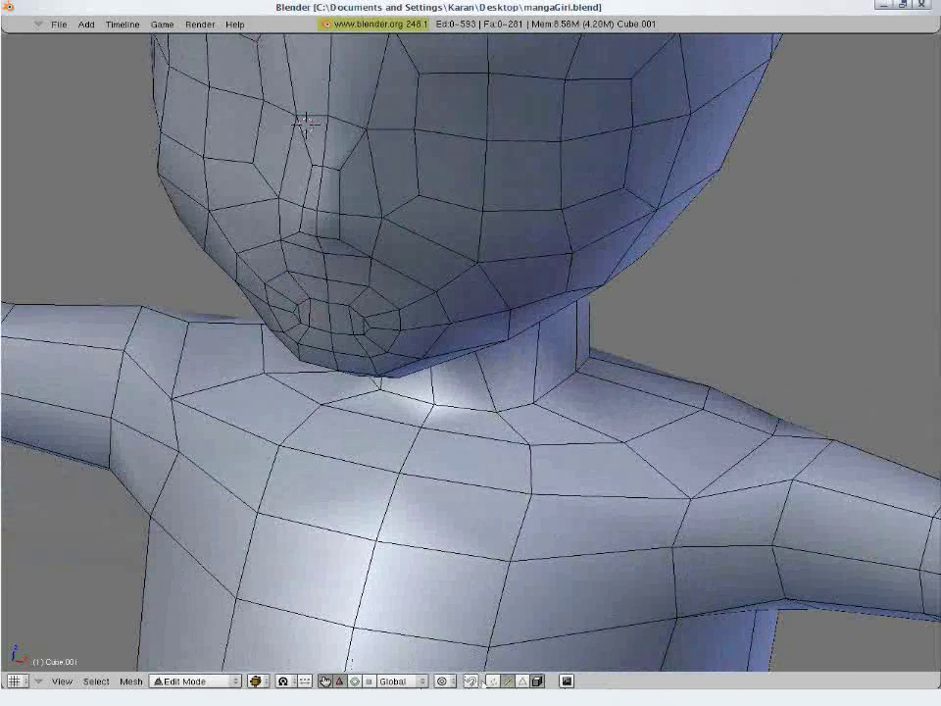
{"action": "left_click", "coordinate": [493, 682]}
{"action": "right_click", "coordinate": [541, 397]}
{"action": "key", "text": "g"}
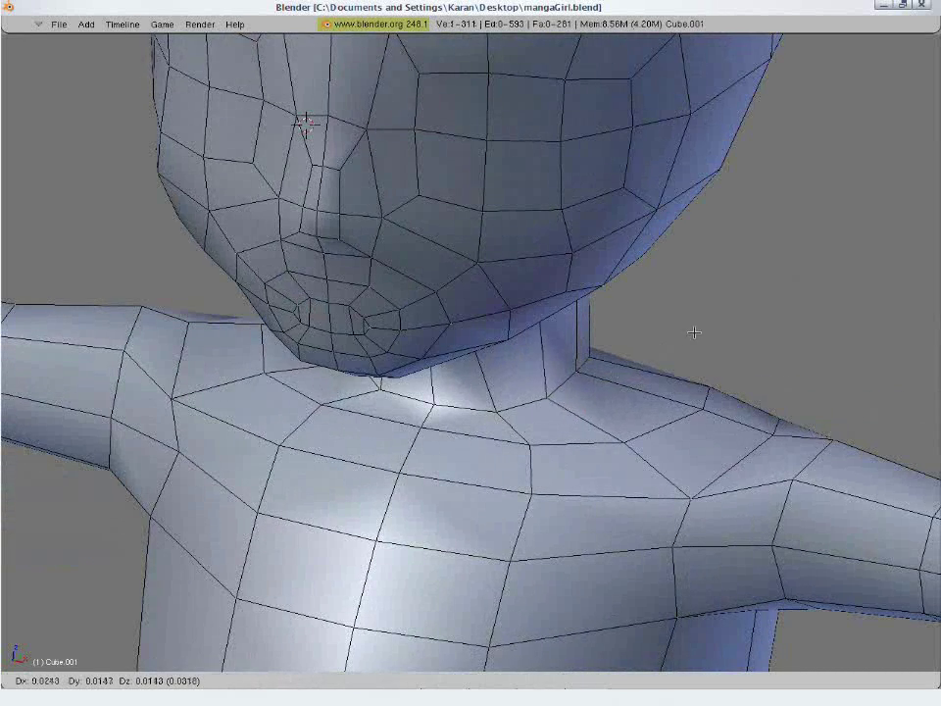
{"action": "left_click", "coordinate": [716, 317], "text": "shift"}
{"action": "middle_click_drag", "start_coordinate": [684, 380], "coordinate": [426, 454]}
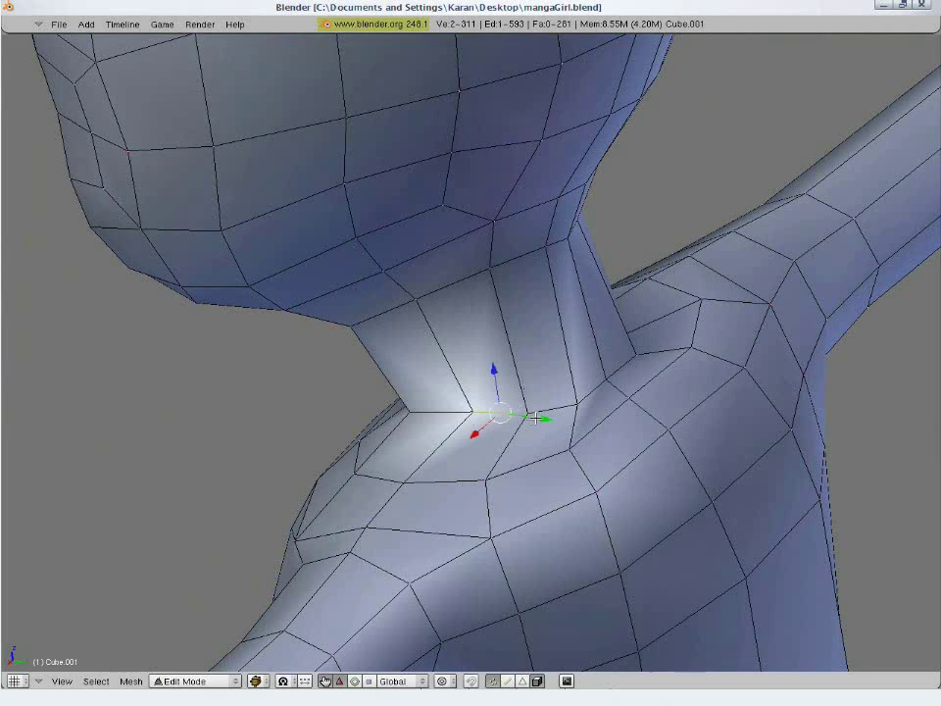
{"action": "key", "text": "a"}
Nudge a single vertex near the neck's base and adjust the upper-neck vertex beside the centre line under the chin.
{"action": "middle_click_drag", "start_coordinate": [571, 407], "coordinate": [824, 278]}
{"action": "right_click", "coordinate": [487, 526]}
{"action": "key", "text": "g"}
{"action": "left_click", "coordinate": [483, 521]}
{"action": "key", "text": "a"}
{"action": "right_click", "coordinate": [517, 282]}
{"action": "key", "text": "g"}
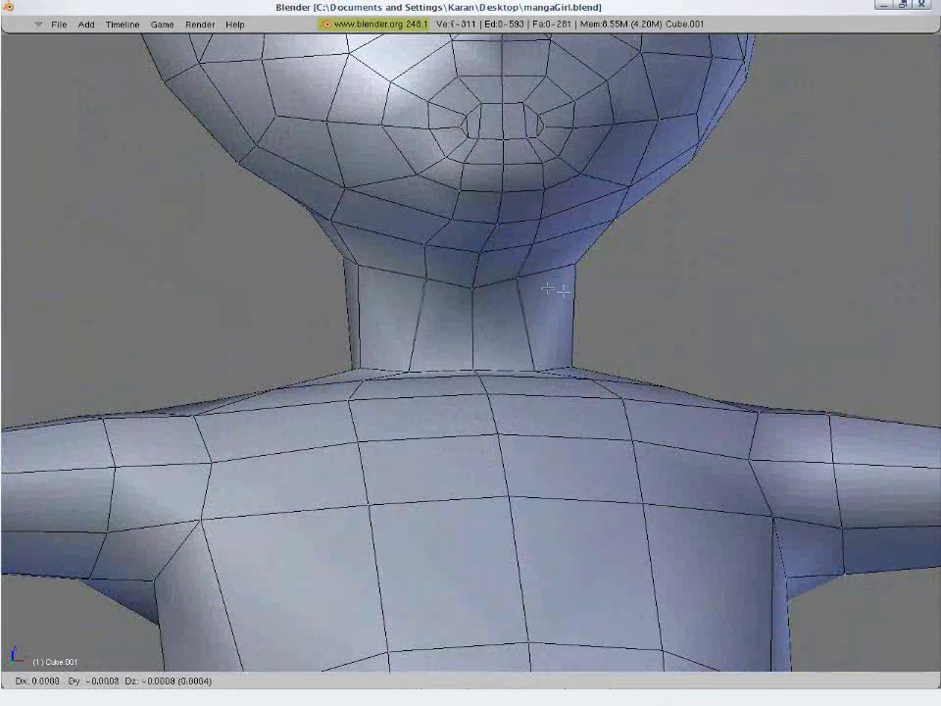